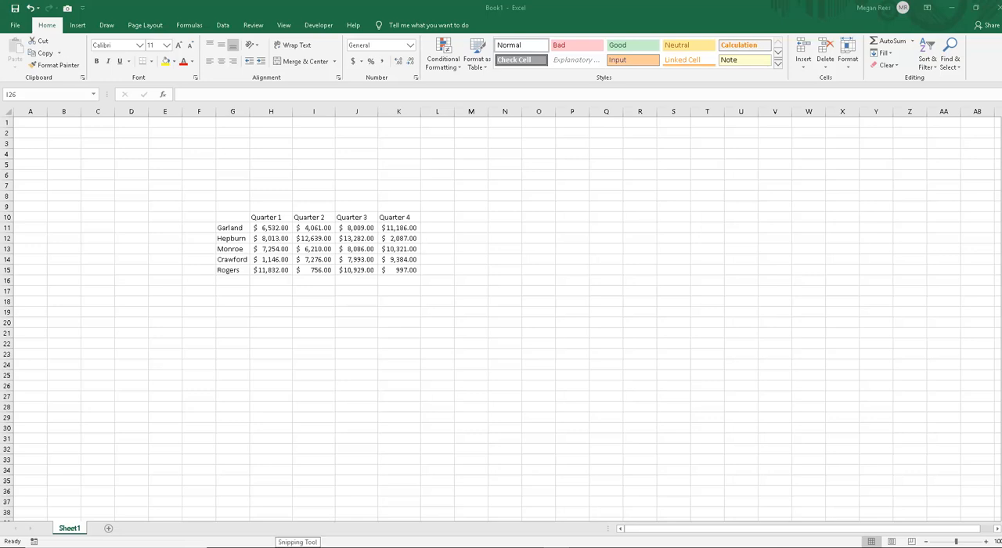
Step: Switch to the Excel 2019 Lesson 3 - Part 2 workbook and look over the chart placeholders on its cover sheet
{"action": "mouse_move", "coordinate": [349, 547]}
{"action": "mouse_move", "coordinate": [272, 547]}
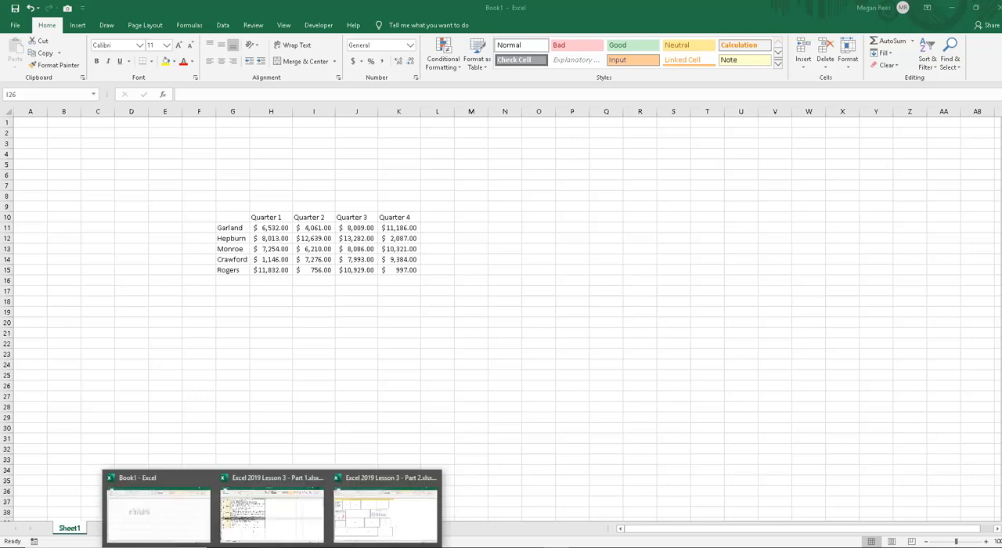
{"action": "left_click", "coordinate": [351, 532]}
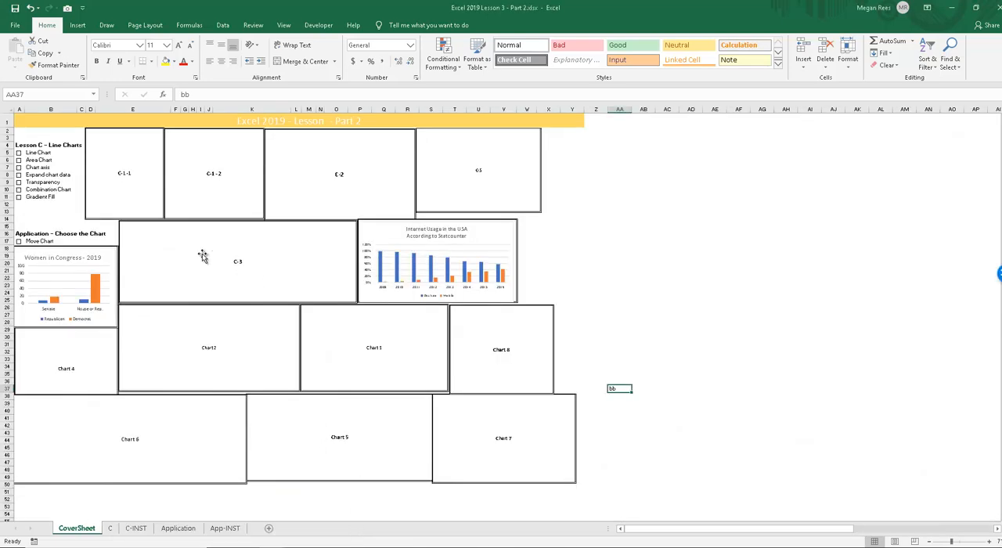
{"action": "left_click", "coordinate": [167, 208]}
{"action": "left_click", "coordinate": [317, 199]}
{"action": "left_click", "coordinate": [446, 182]}
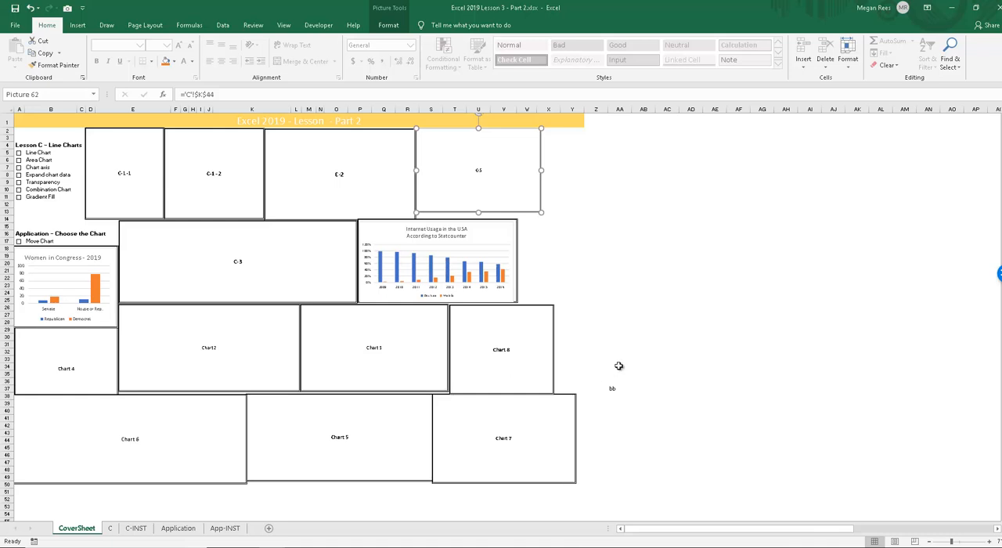
Step: Clear the stray "bb" text from cell AA37 on the CoverSheet
{"action": "left_click", "coordinate": [619, 365]}
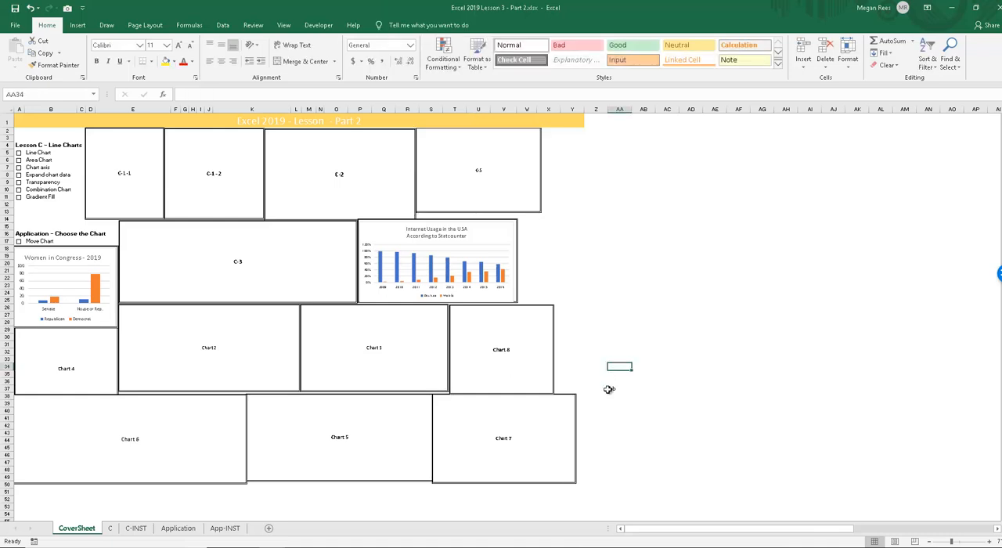
{"action": "left_click", "coordinate": [612, 388]}
{"action": "key", "text": "Delete"}
{"action": "left_click", "coordinate": [625, 338]}
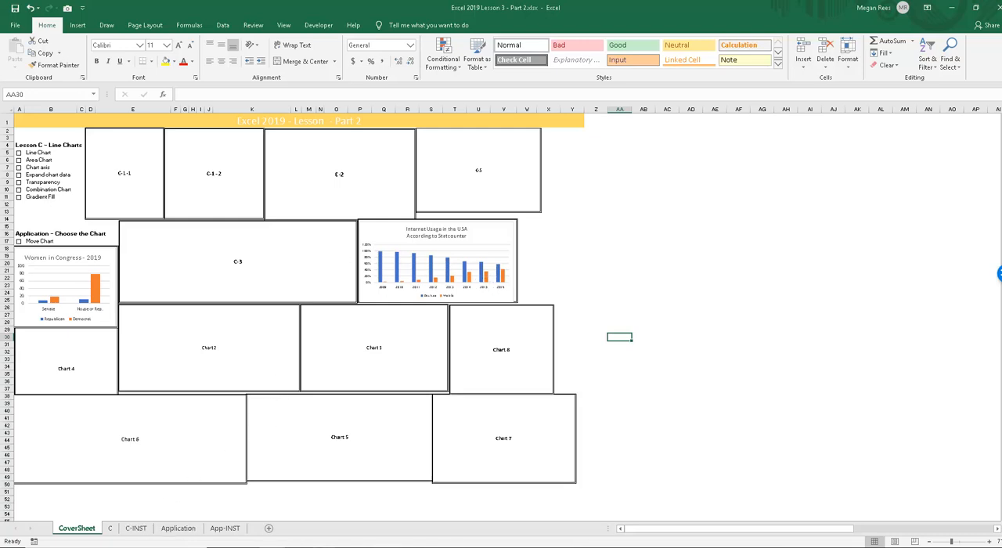
Step: Switch to the Excel 2019 Lesson 3 - Part 1 workbook and look at the A-1 chart area on sheet A
{"action": "mouse_move", "coordinate": [288, 546]}
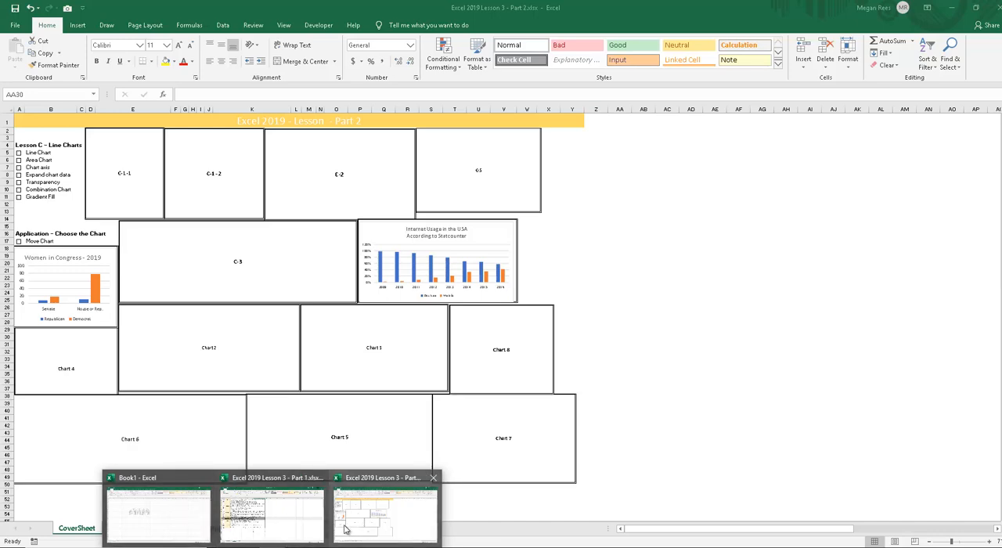
{"action": "left_click", "coordinate": [270, 513]}
{"action": "scroll", "coordinate": [276, 406], "scroll_direction": "up", "scroll_amount": 3}
{"action": "left_click", "coordinate": [110, 528]}
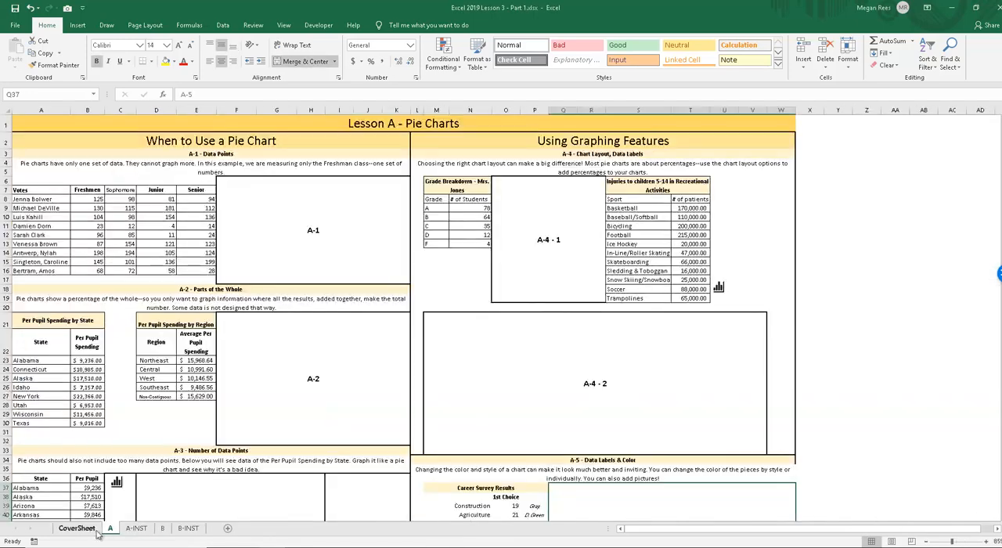
{"action": "left_click", "coordinate": [234, 220]}
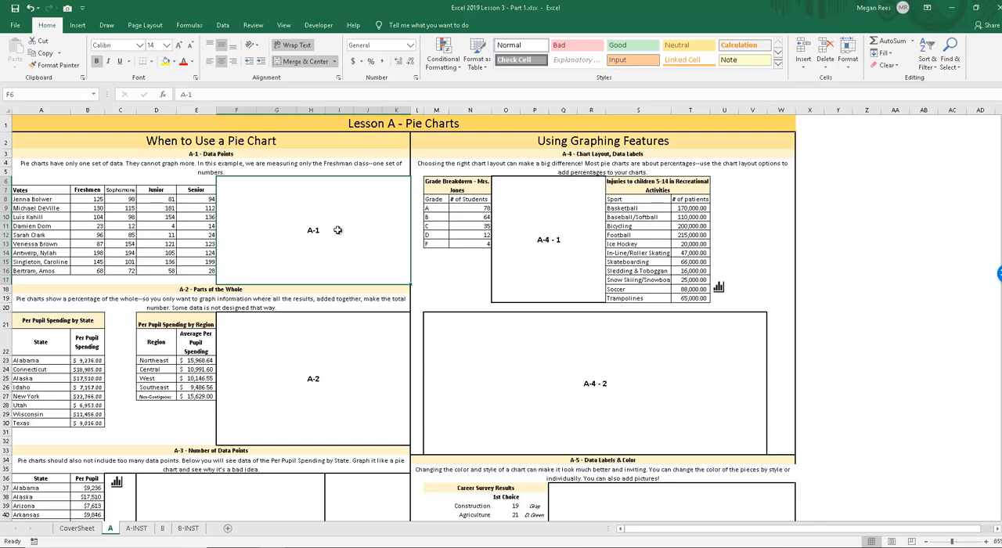
Step: Return to the Part 1 CoverSheet and examine its checklist and chart placeholders for lessons A and B
{"action": "left_click", "coordinate": [79, 528]}
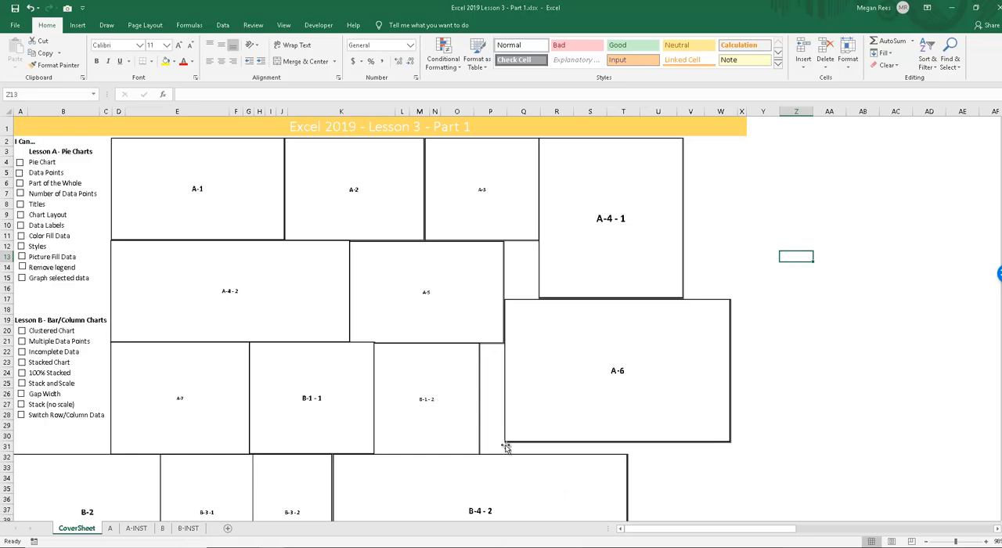
{"action": "scroll", "coordinate": [506, 446], "scroll_direction": "down", "scroll_amount": 6}
{"action": "scroll", "coordinate": [530, 429], "scroll_direction": "up", "scroll_amount": 6}
{"action": "left_click", "coordinate": [802, 373]}
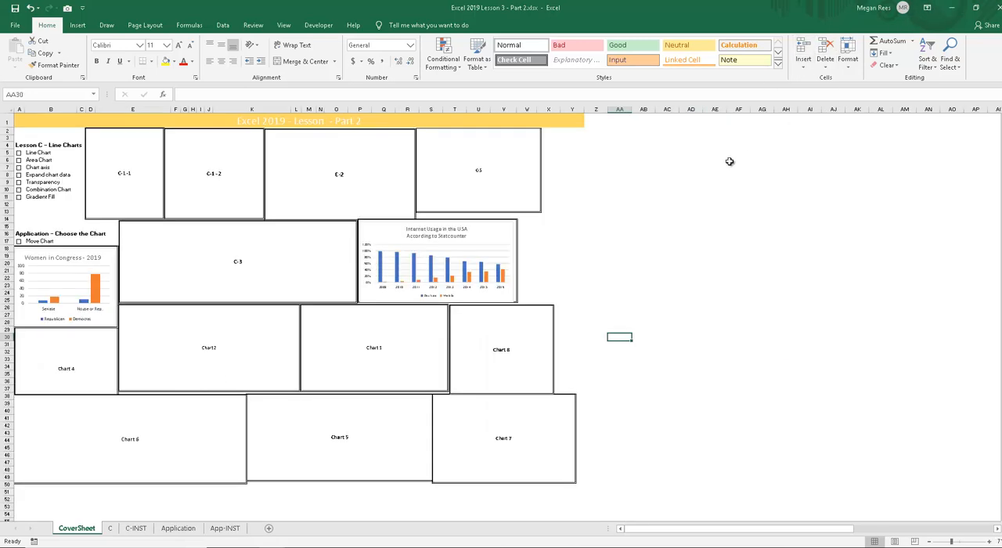
Step: Switch back to the Book1 workbook containing the table of quarterly amounts
{"action": "left_click", "coordinate": [715, 166]}
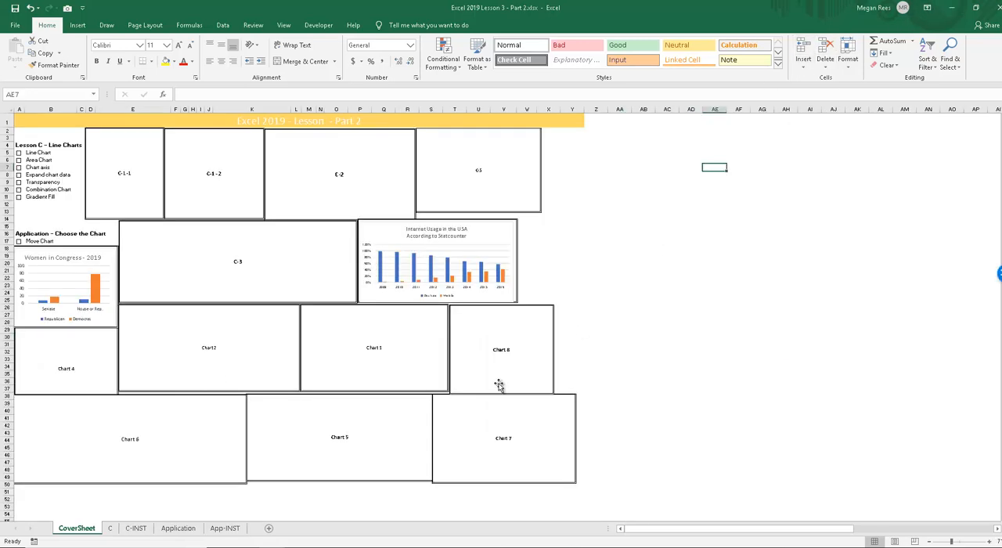
{"action": "left_click", "coordinate": [272, 547]}
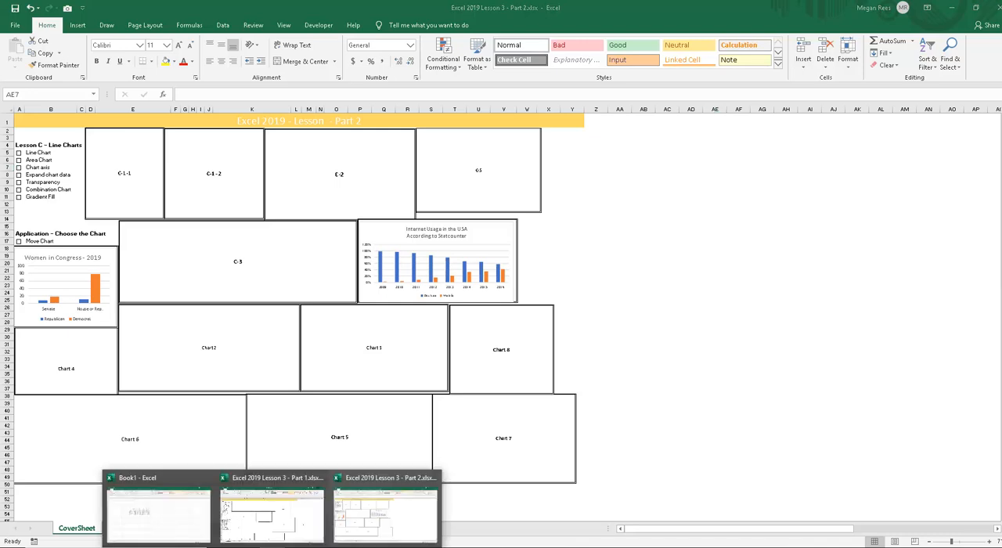
{"action": "left_click", "coordinate": [196, 517]}
{"action": "left_click", "coordinate": [332, 396]}
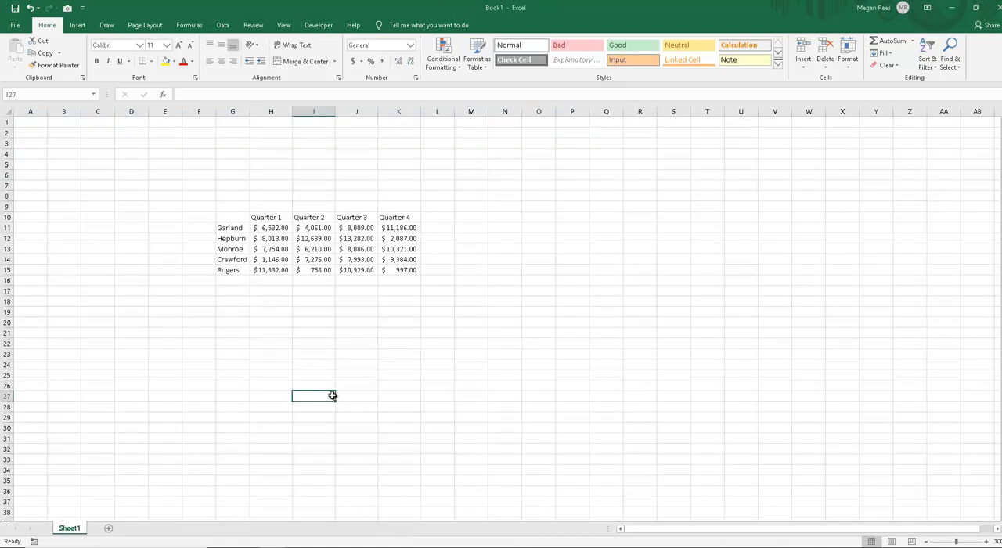
{"action": "left_click", "coordinate": [407, 325]}
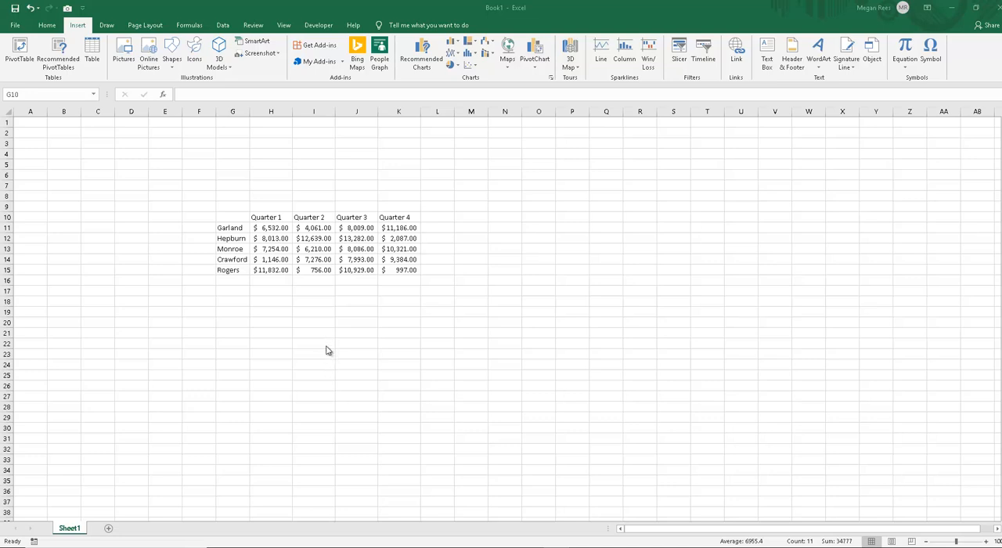
Step: Try to insert a 2-D pie chart with only an empty cell selected, and delete the chart
{"action": "left_click", "coordinate": [245, 238]}
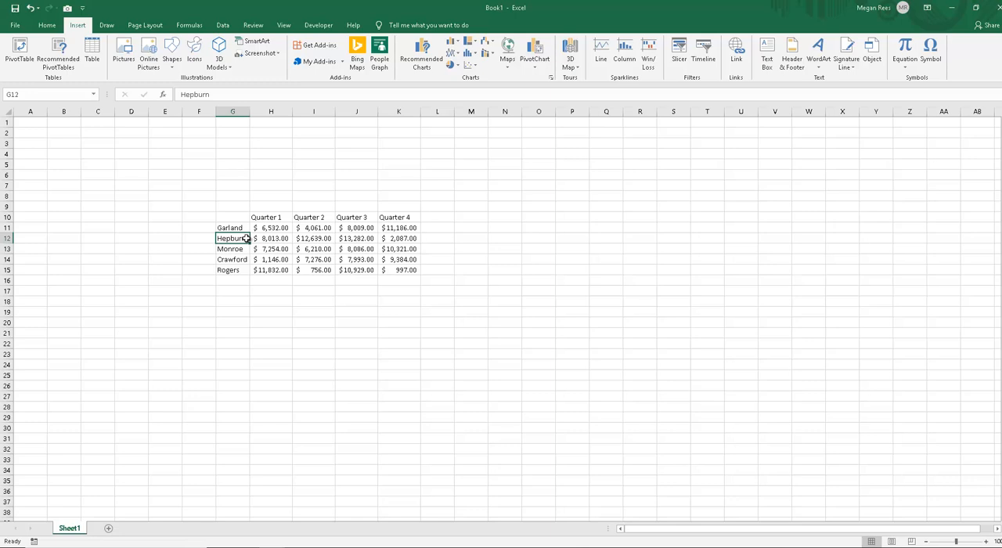
{"action": "left_click_drag", "start_coordinate": [240, 217], "coordinate": [397, 269]}
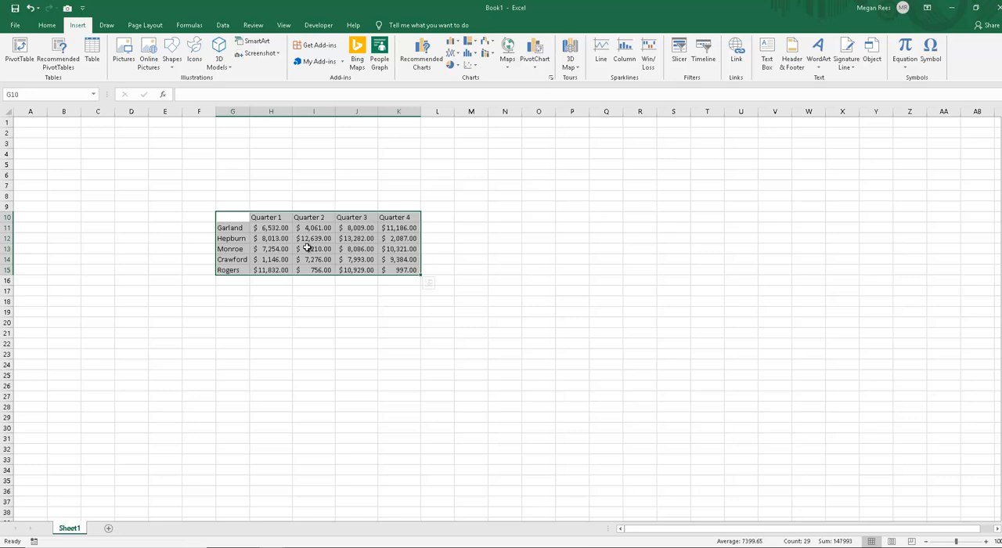
{"action": "left_click", "coordinate": [168, 238]}
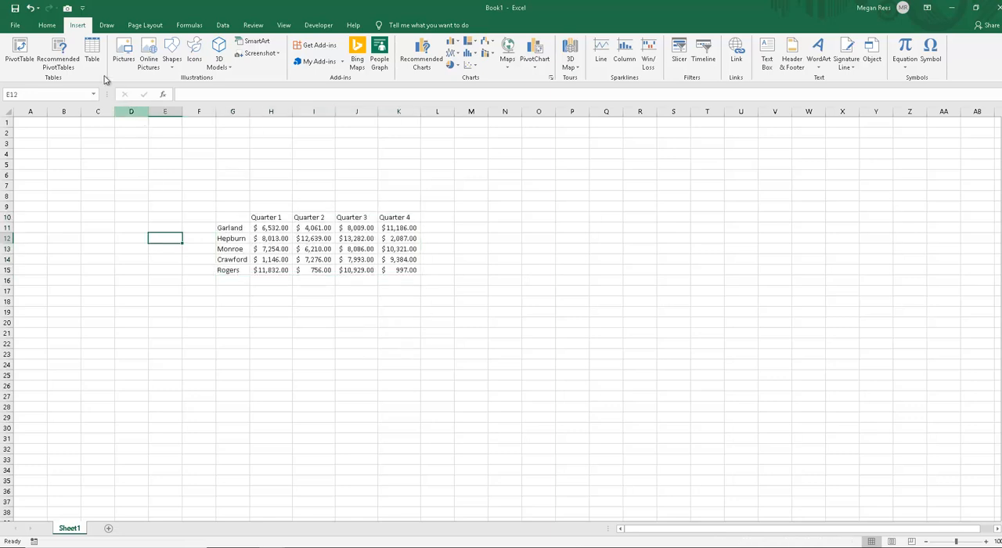
{"action": "left_click", "coordinate": [454, 64]}
{"action": "left_click", "coordinate": [461, 93]}
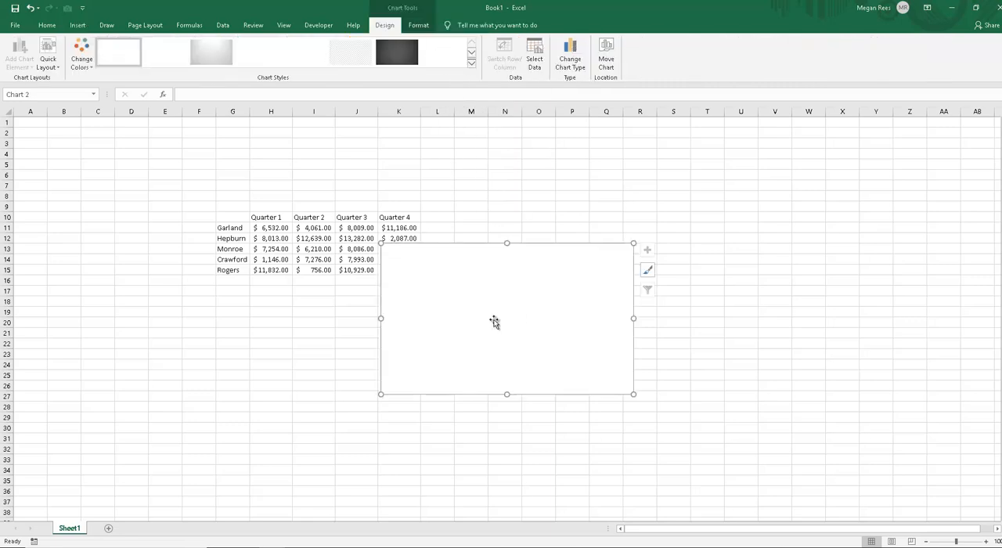
{"action": "key", "text": "Delete"}
Step: Insert a 3-D pie chart from the whole quarterly table, G10:K15
{"action": "left_click", "coordinate": [235, 218]}
{"action": "left_click_drag", "start_coordinate": [298, 227], "coordinate": [396, 266]}
{"action": "left_click", "coordinate": [80, 26]}
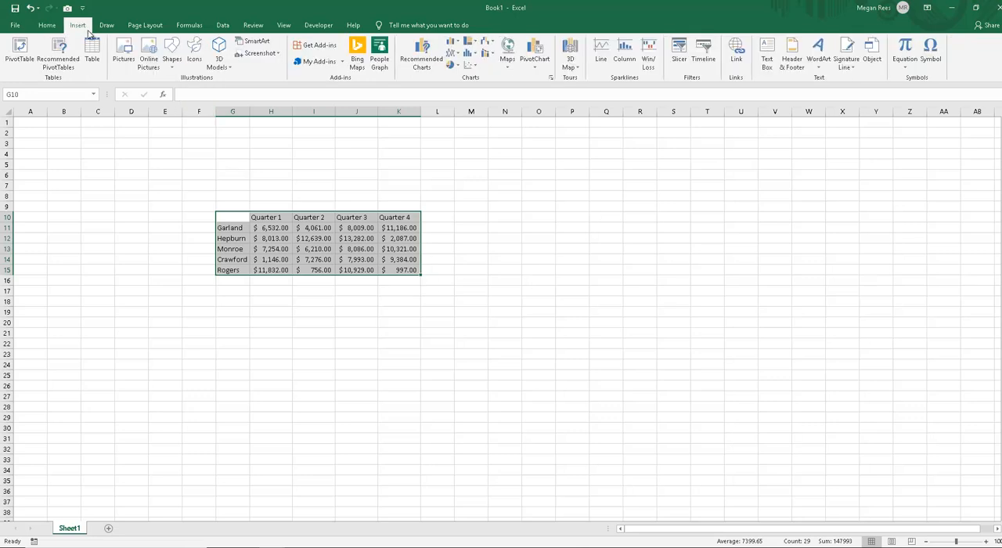
{"action": "left_click", "coordinate": [452, 65]}
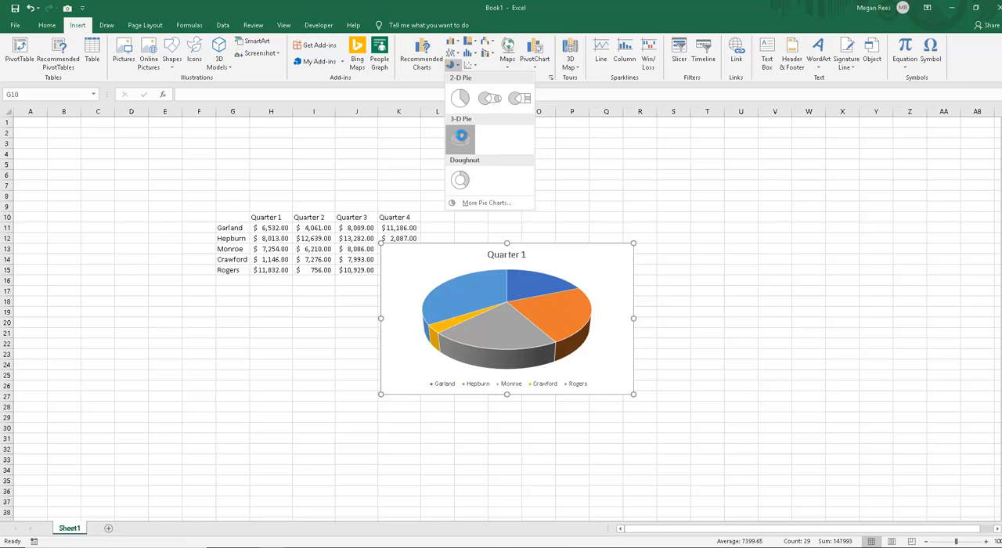
{"action": "left_click", "coordinate": [462, 140]}
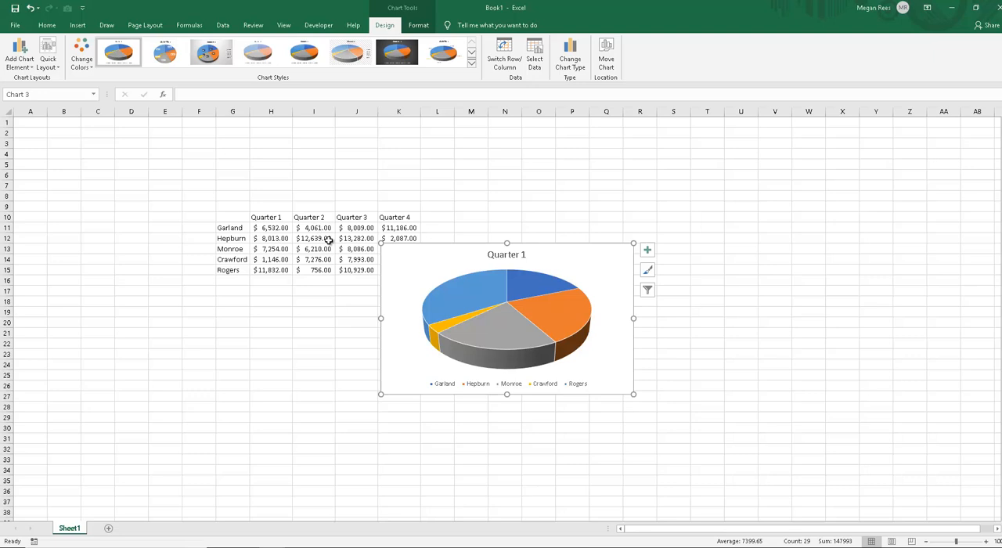
Step: Move the 3-D pie chart clear of the data so its corner sits near cell M9
{"action": "left_click", "coordinate": [398, 282]}
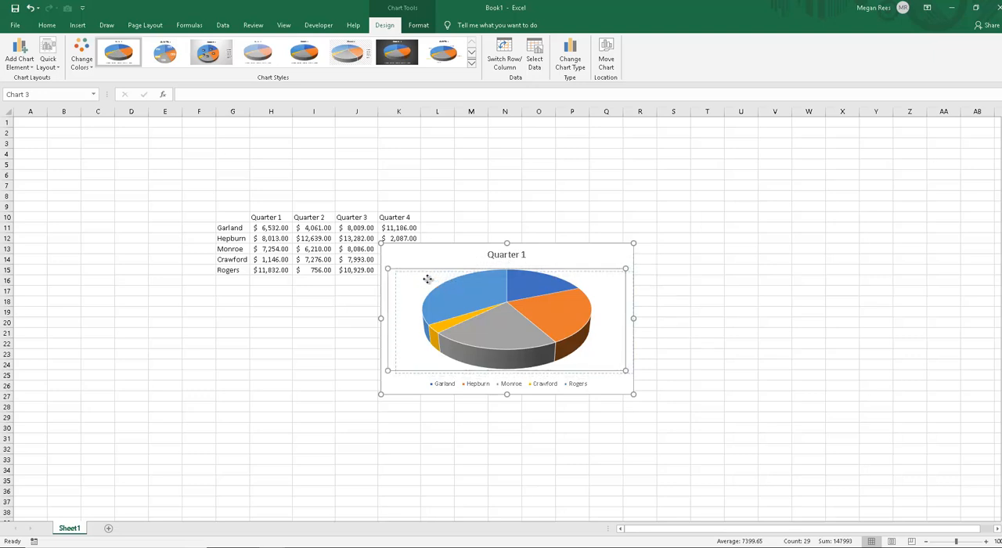
{"action": "left_click", "coordinate": [392, 275]}
{"action": "left_click_drag", "start_coordinate": [397, 259], "coordinate": [477, 214]}
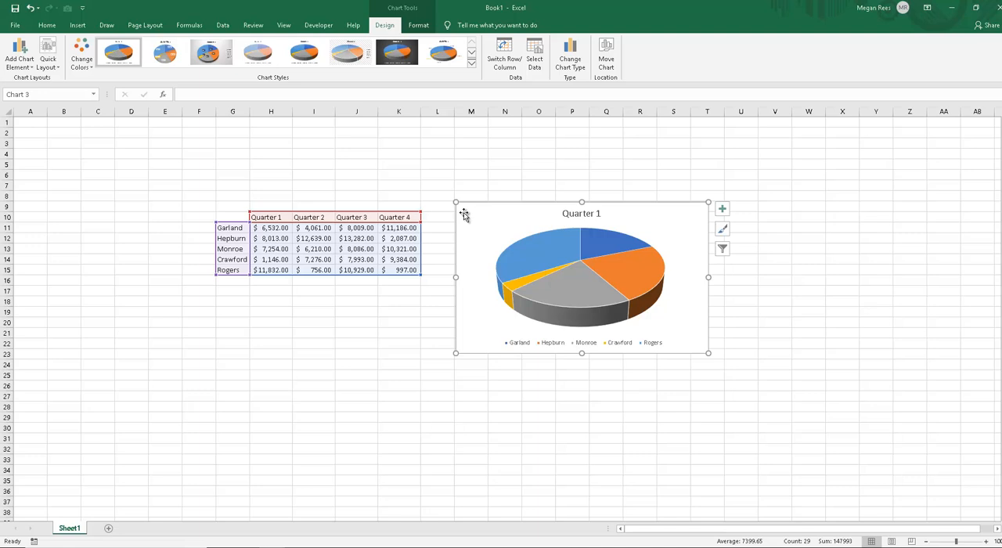
{"action": "mouse_move", "coordinate": [473, 223]}
{"action": "left_mouse_down"}
{"action": "mouse_move", "coordinate": [477, 239]}
{"action": "mouse_move", "coordinate": [473, 227]}
{"action": "left_mouse_up"}
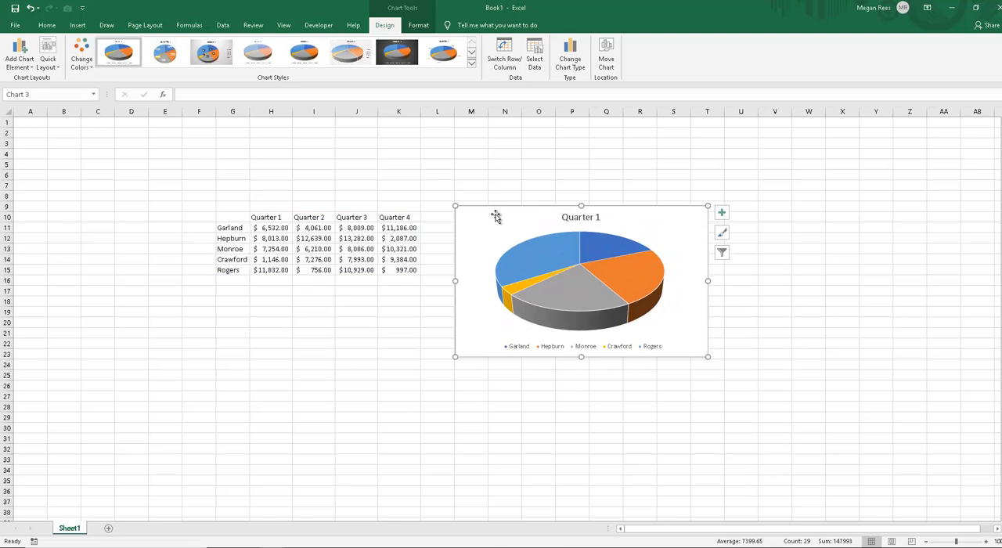
Step: Compare the pie chart's source range with the full table and with the Quarter 1 column
{"action": "left_click_drag", "start_coordinate": [230, 218], "coordinate": [399, 268]}
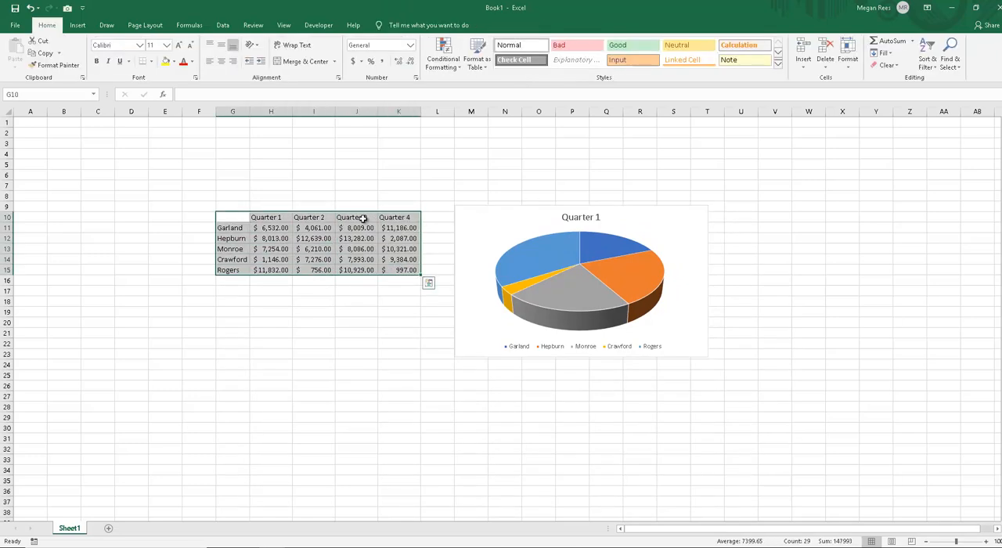
{"action": "left_click_drag", "start_coordinate": [266, 217], "coordinate": [227, 268]}
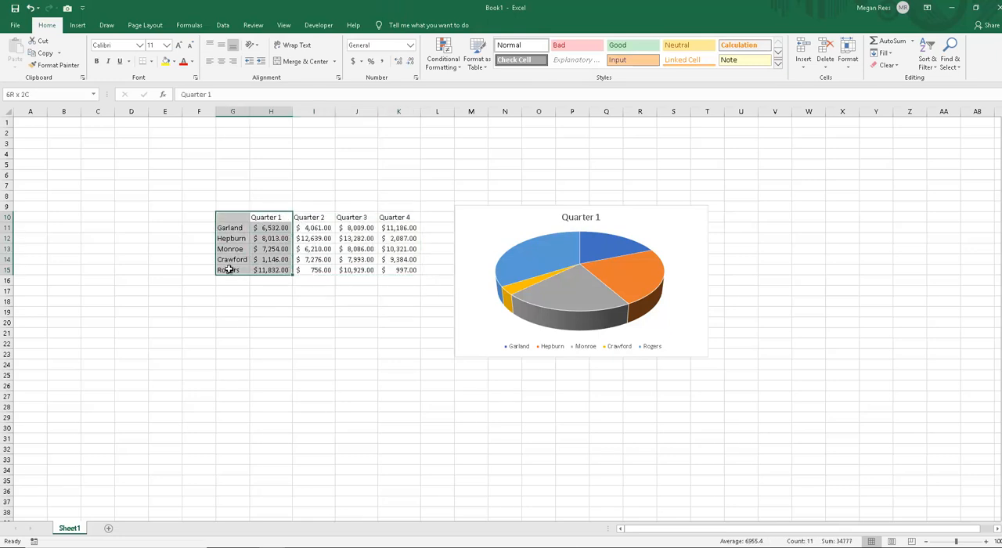
{"action": "left_click", "coordinate": [464, 226]}
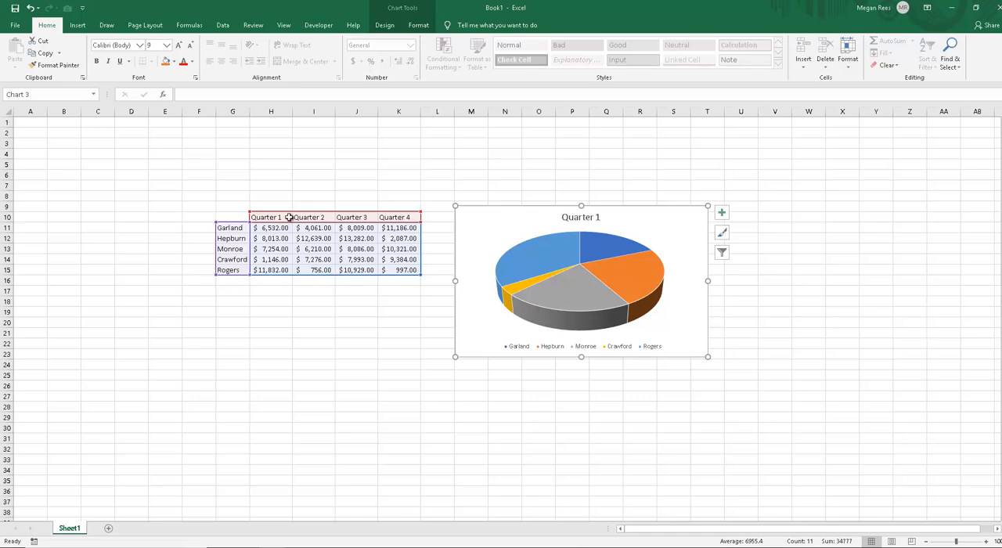
{"action": "left_click", "coordinate": [374, 343]}
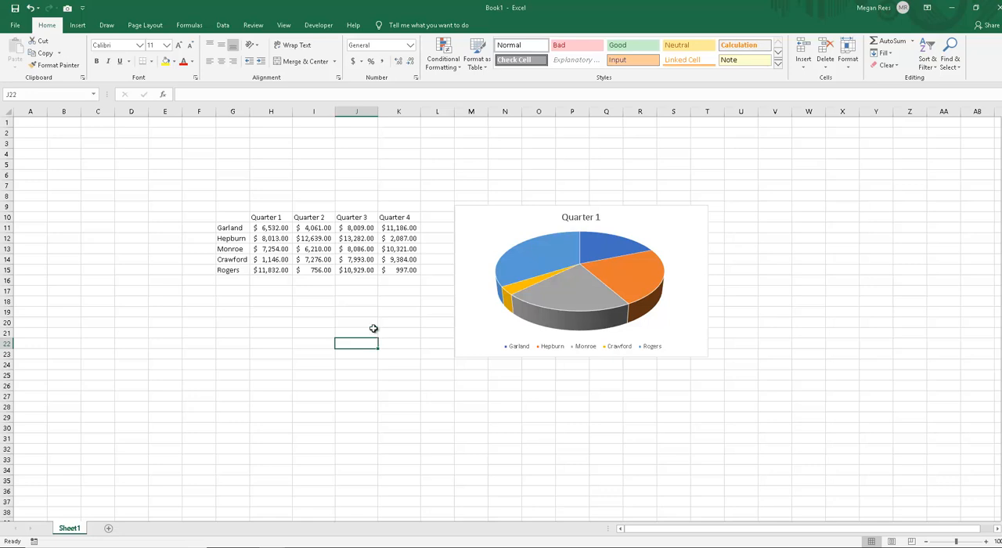
{"action": "left_click_drag", "start_coordinate": [264, 227], "coordinate": [262, 270]}
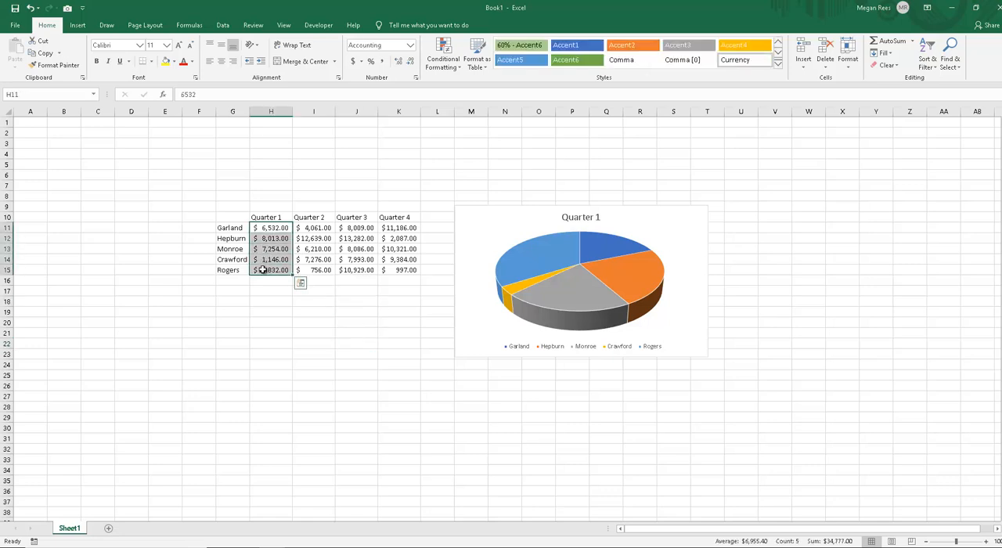
Step: Insert a clustered column chart from the whole table G10:K15, and undo the insertion
{"action": "left_click_drag", "start_coordinate": [232, 218], "coordinate": [398, 268]}
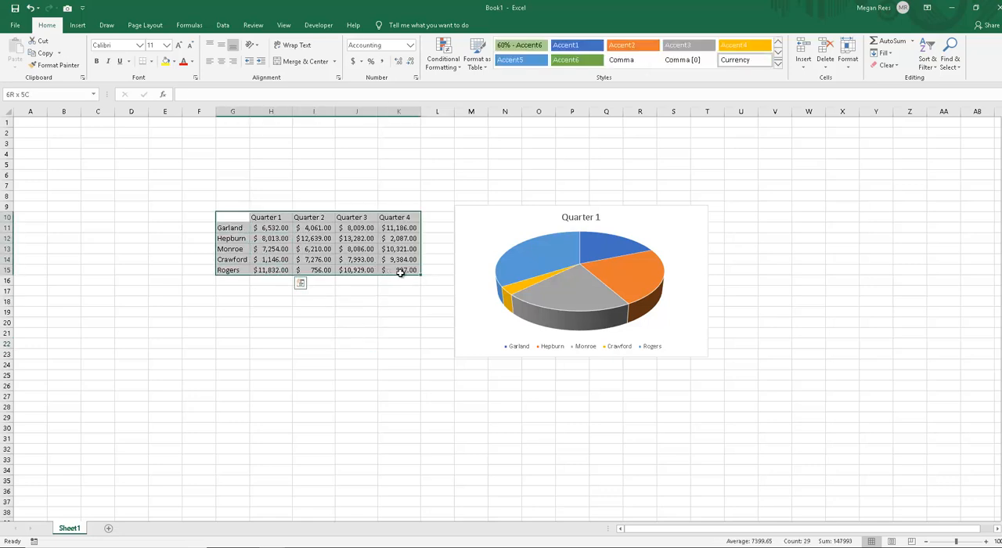
{"action": "left_click", "coordinate": [77, 25]}
{"action": "left_click", "coordinate": [452, 43]}
{"action": "left_click", "coordinate": [459, 81]}
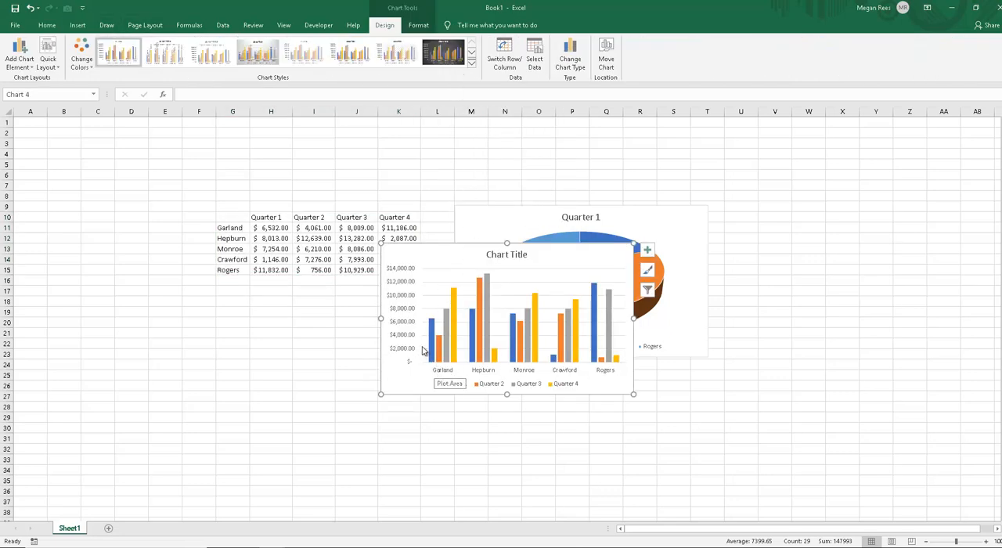
{"action": "key", "text": "ctrl+z"}
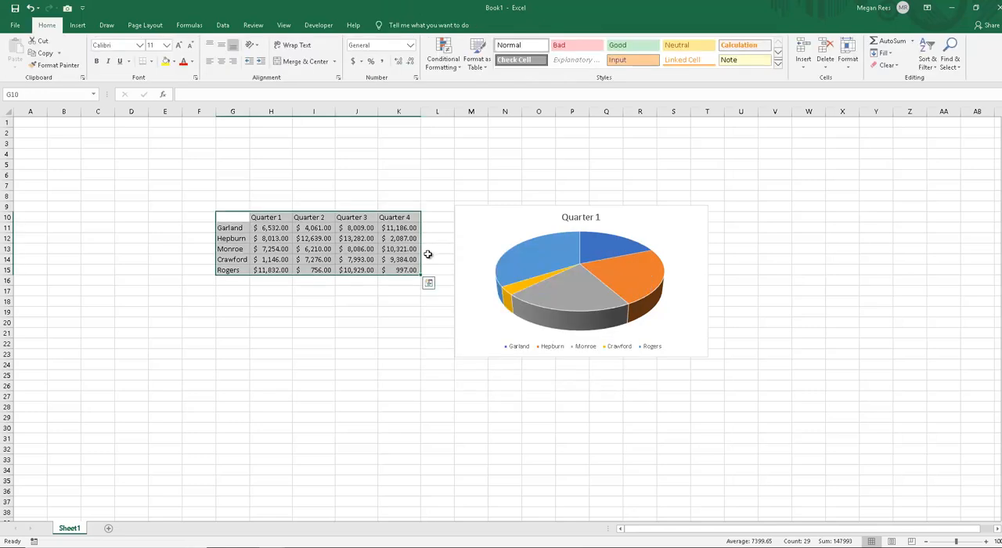
Step: Delete the Quarter 1 3-D pie chart from the sheet
{"action": "left_click", "coordinate": [404, 264]}
{"action": "left_click", "coordinate": [475, 230]}
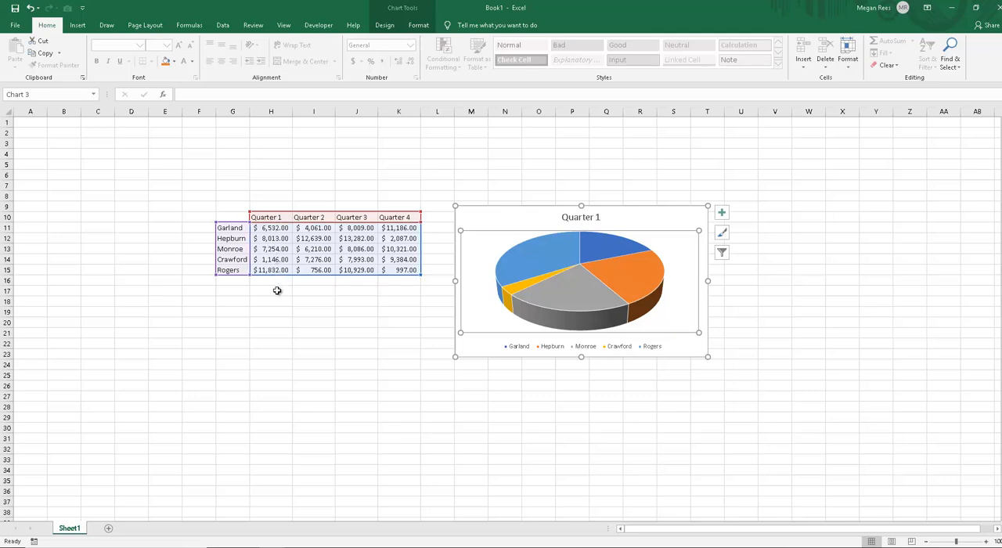
{"action": "left_click", "coordinate": [303, 327]}
{"action": "left_click", "coordinate": [480, 224]}
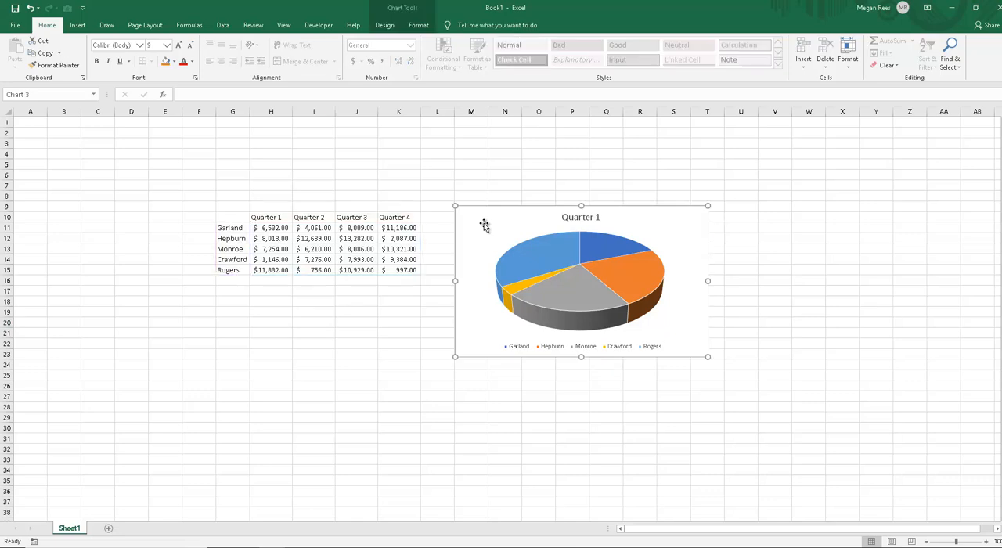
{"action": "key", "text": "Delete"}
Step: Insert a 2-D pie chart from the names in G10:G15 and the Quarter 4 figures in K10:K15, and move it clear of the data
{"action": "left_click", "coordinate": [358, 336]}
{"action": "left_click", "coordinate": [230, 228]}
{"action": "left_click_drag", "start_coordinate": [234, 217], "coordinate": [228, 270]}
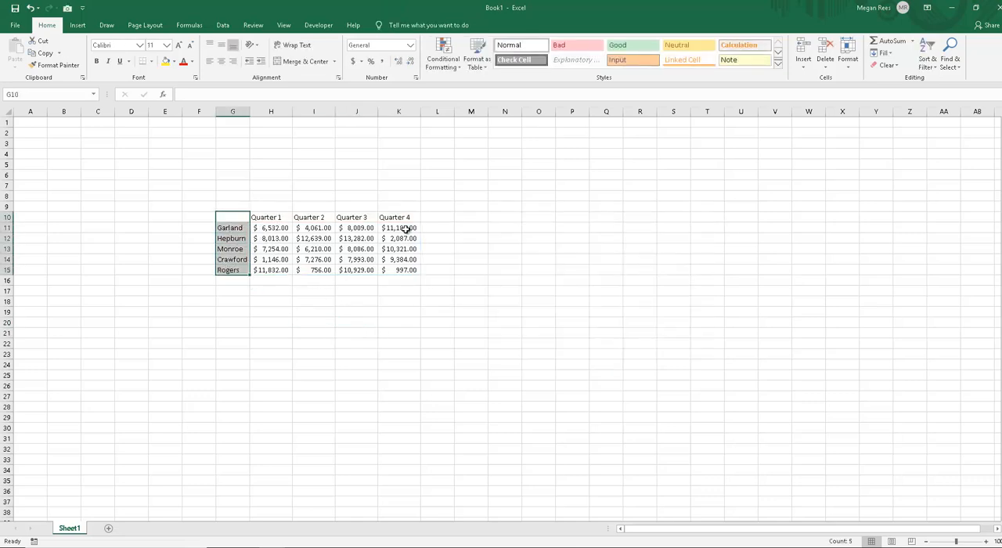
{"action": "left_click", "coordinate": [231, 216]}
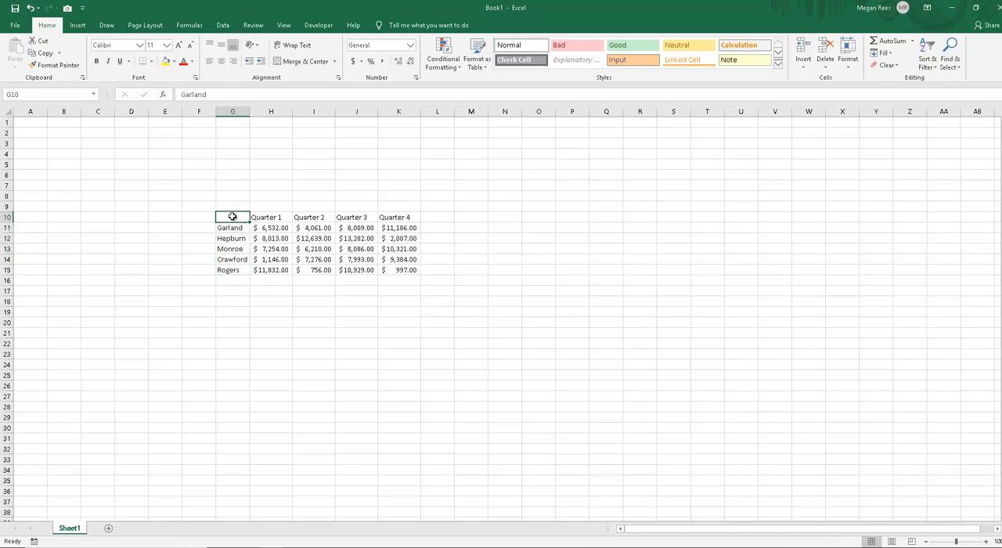
{"action": "left_click_drag", "start_coordinate": [229, 228], "coordinate": [237, 269]}
{"action": "left_click_drag", "start_coordinate": [398, 217], "coordinate": [398, 269]}
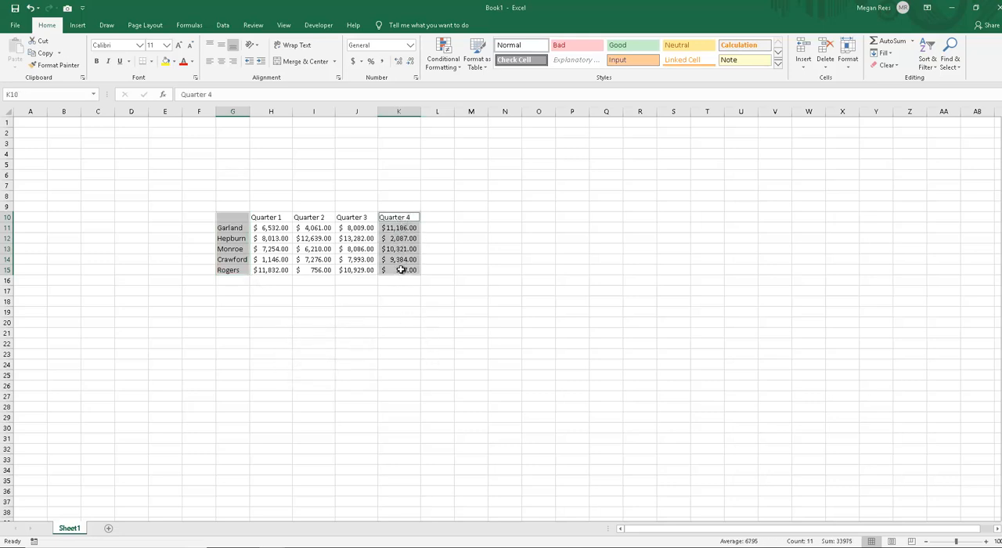
{"action": "left_click", "coordinate": [81, 30]}
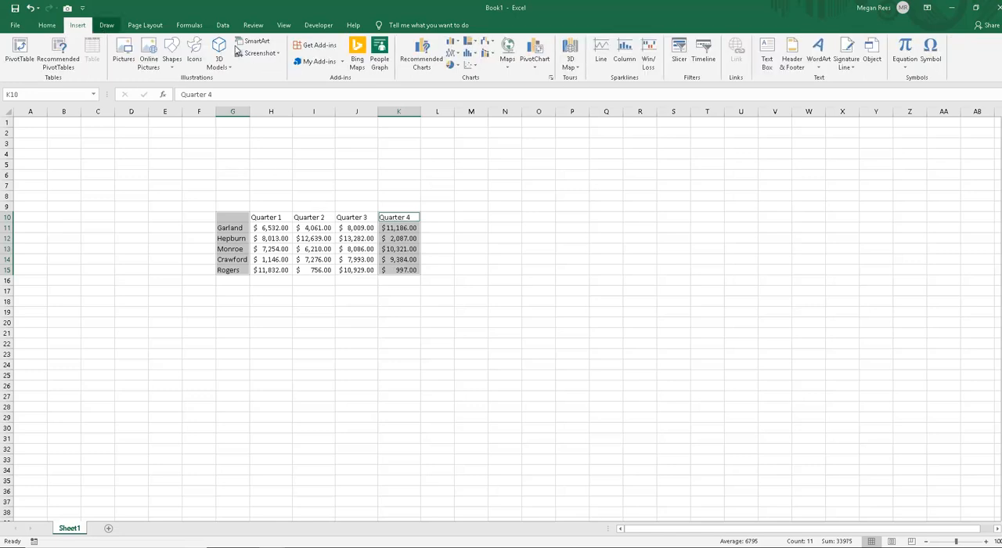
{"action": "left_click", "coordinate": [452, 67]}
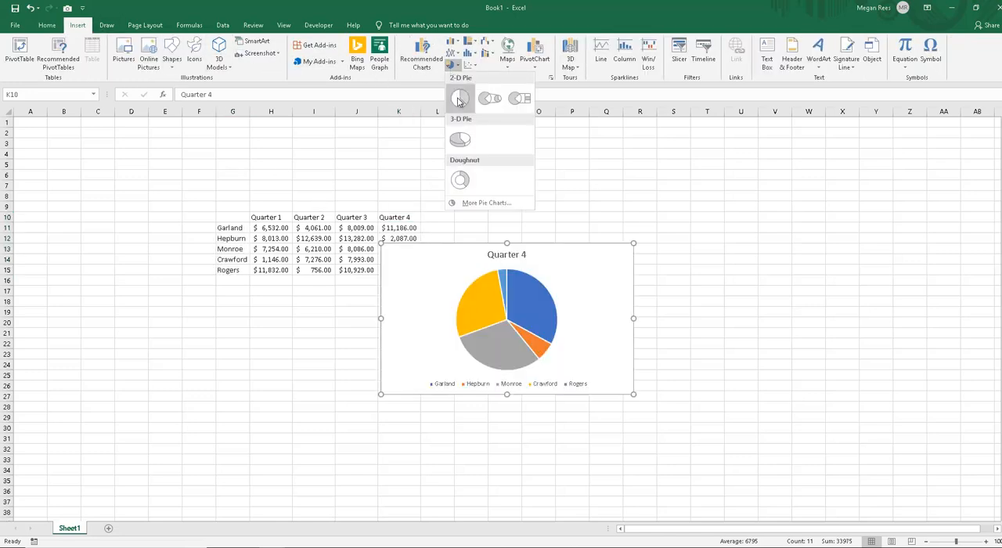
{"action": "left_click", "coordinate": [460, 98]}
{"action": "left_click_drag", "start_coordinate": [425, 269], "coordinate": [550, 239]}
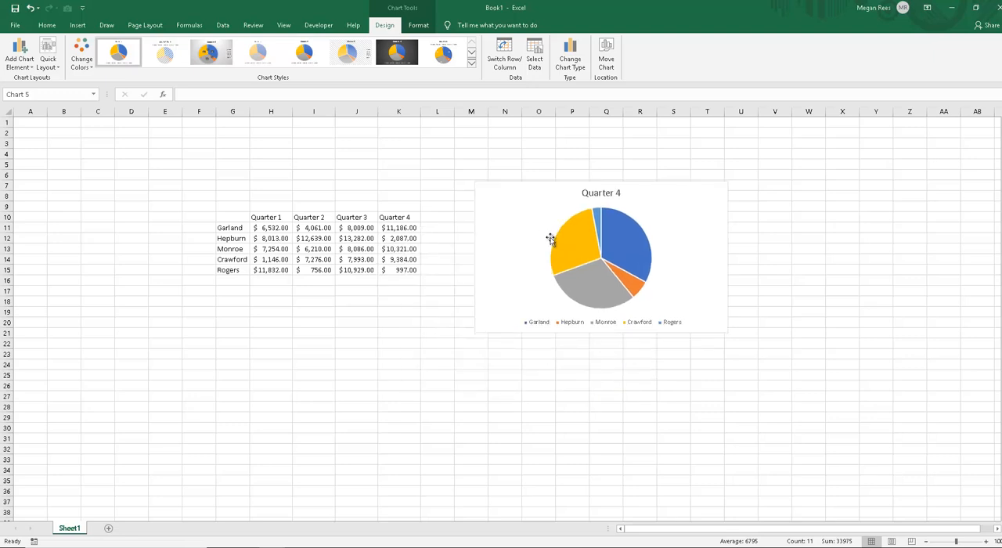
Step: Change the pie chart's title to "Quarter 4 Sales Results"
{"action": "left_click", "coordinate": [596, 195]}
{"action": "left_click_drag", "start_coordinate": [582, 192], "coordinate": [624, 192]}
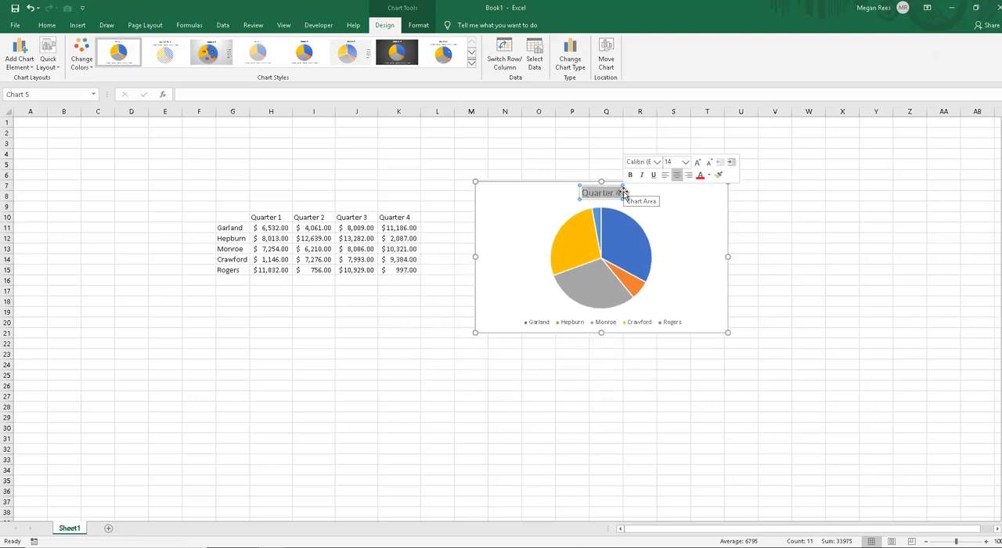
{"action": "type", "text": "Q"}
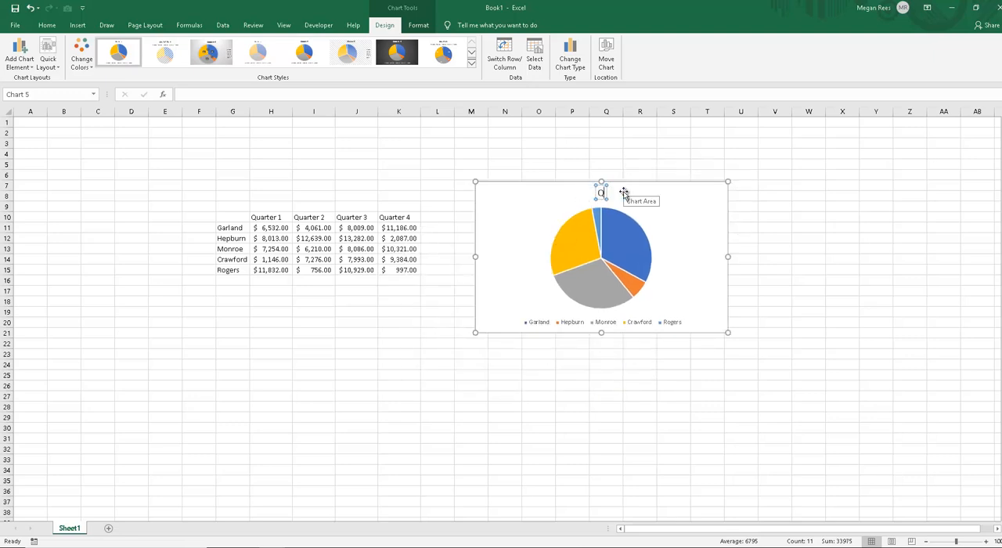
{"action": "type", "text": "uarter 4"}
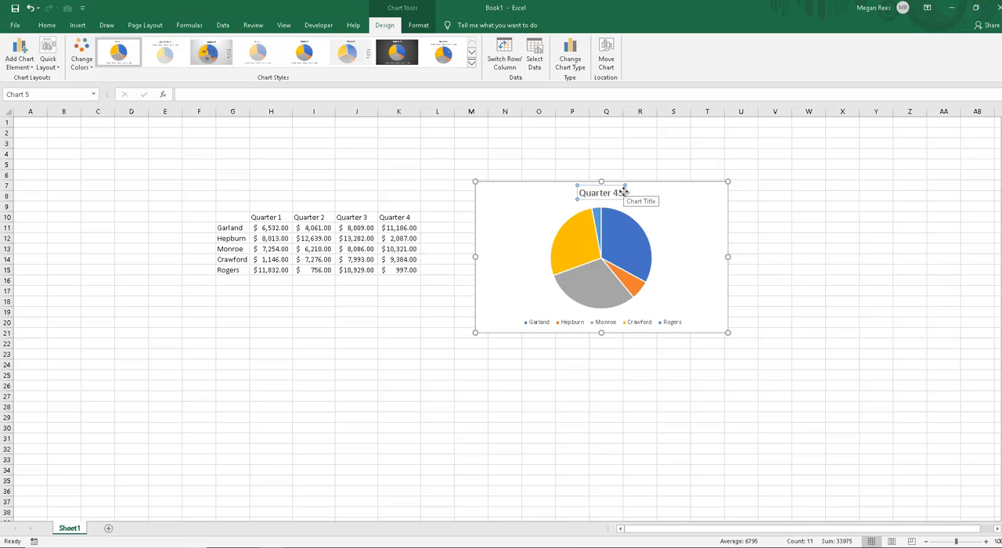
{"action": "type", "text": " Sales Re"}
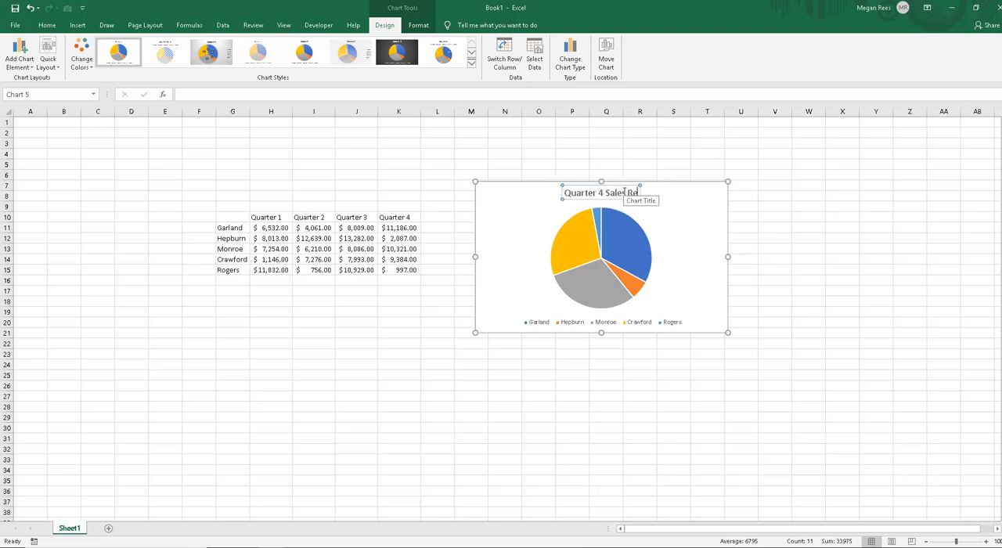
{"action": "type", "text": "sults"}
{"action": "left_click", "coordinate": [675, 229]}
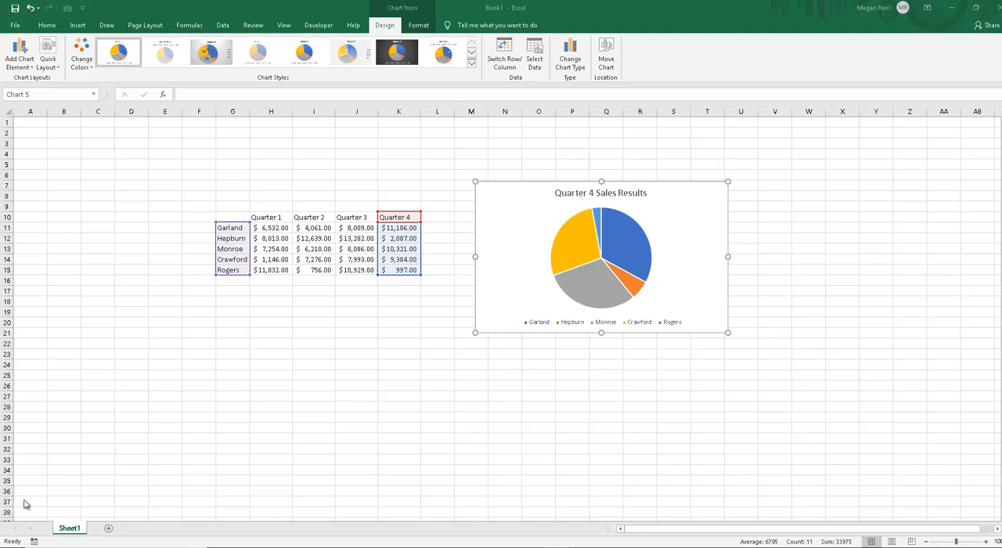
Step: Total each quarter in row 16 with AutoSum over H11:K15, and shift the pie chart slightly closer to the table
{"action": "left_click", "coordinate": [313, 373]}
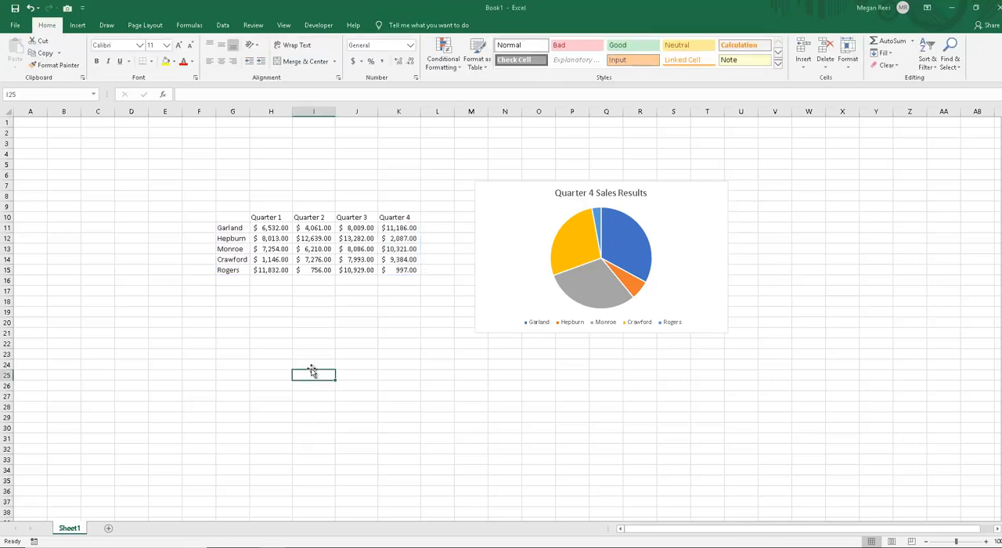
{"action": "left_click", "coordinate": [265, 220]}
{"action": "left_click_drag", "start_coordinate": [274, 228], "coordinate": [402, 270]}
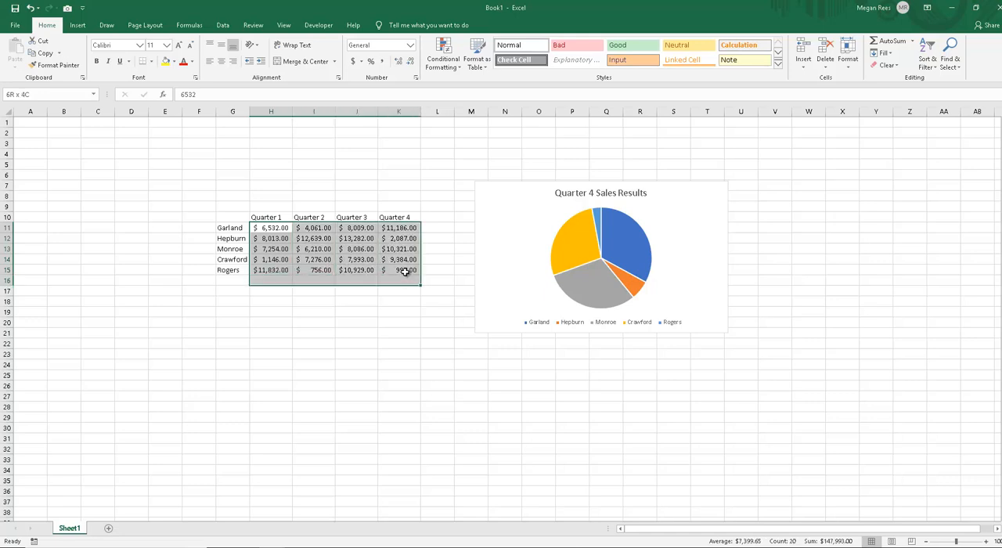
{"action": "left_click", "coordinate": [893, 42]}
{"action": "left_click_drag", "start_coordinate": [557, 281], "coordinate": [543, 289]}
{"action": "left_click", "coordinate": [271, 280]}
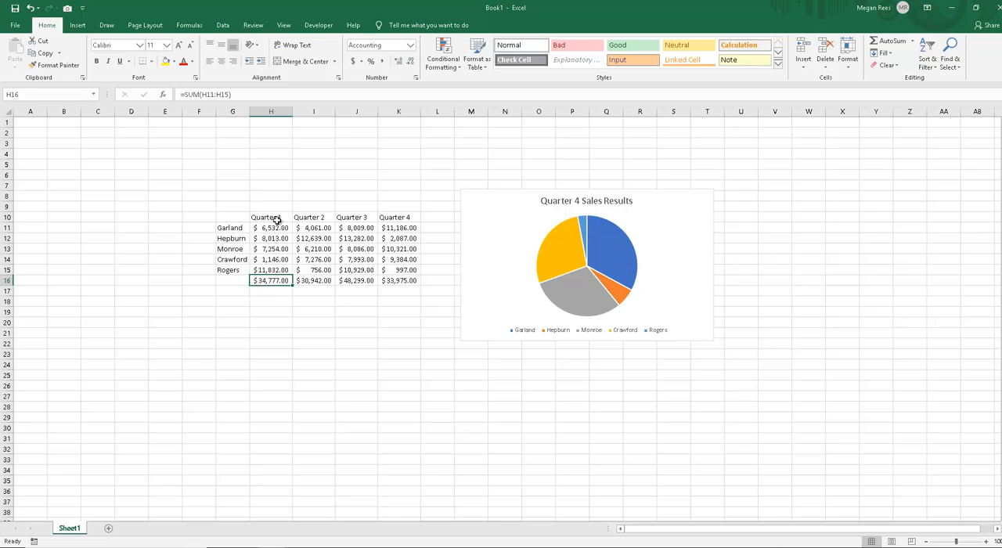
Step: Compare the Quarter 4 pie's source cells with the name list and the Quarter 1 figures, and read two slices' values and percentages
{"action": "left_click", "coordinate": [475, 243]}
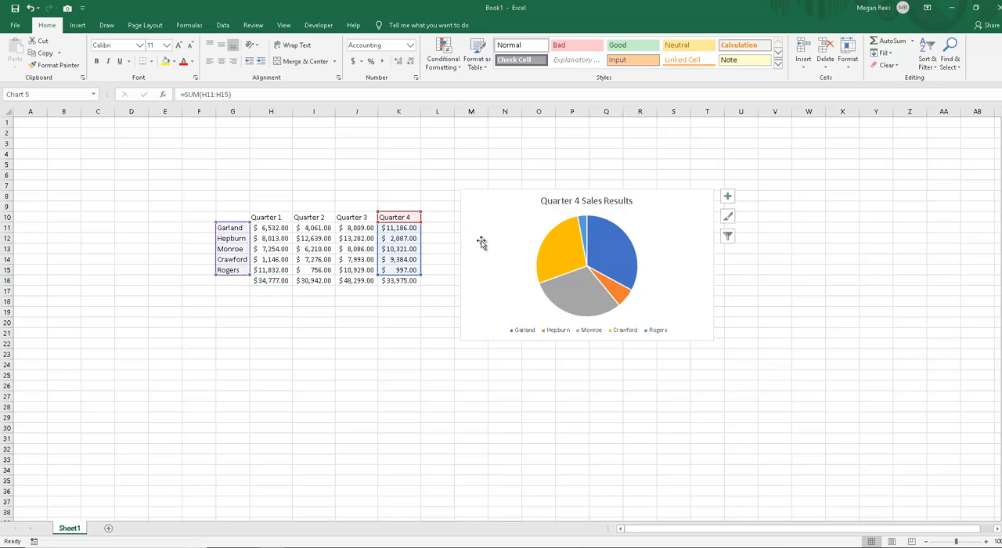
{"action": "left_click", "coordinate": [388, 354]}
{"action": "left_click", "coordinate": [224, 290]}
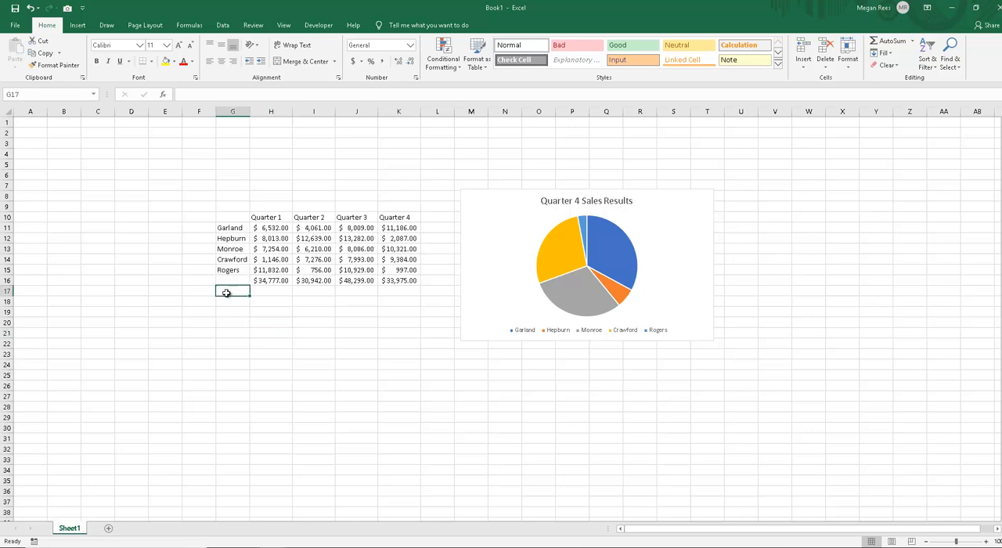
{"action": "left_click_drag", "start_coordinate": [228, 270], "coordinate": [228, 227]}
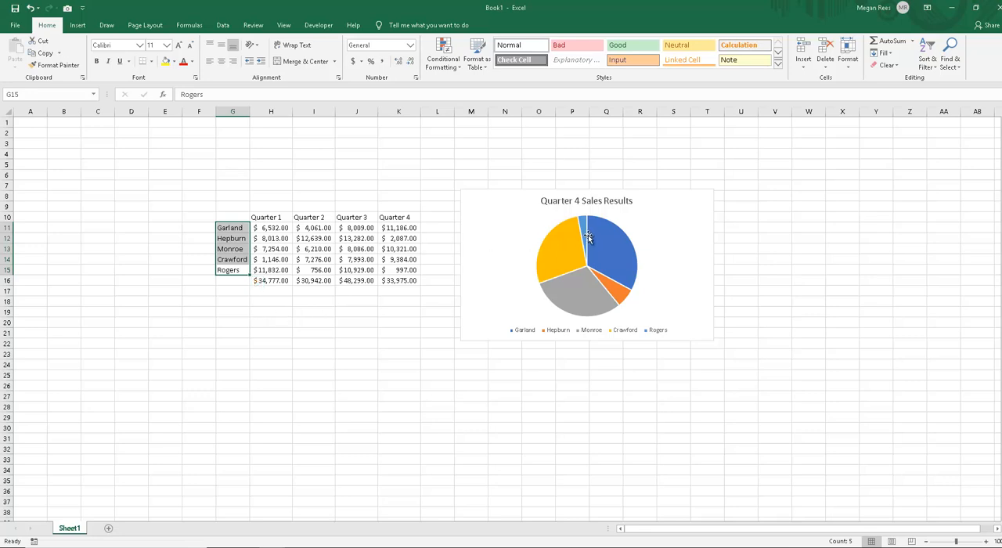
{"action": "mouse_move", "coordinate": [589, 237]}
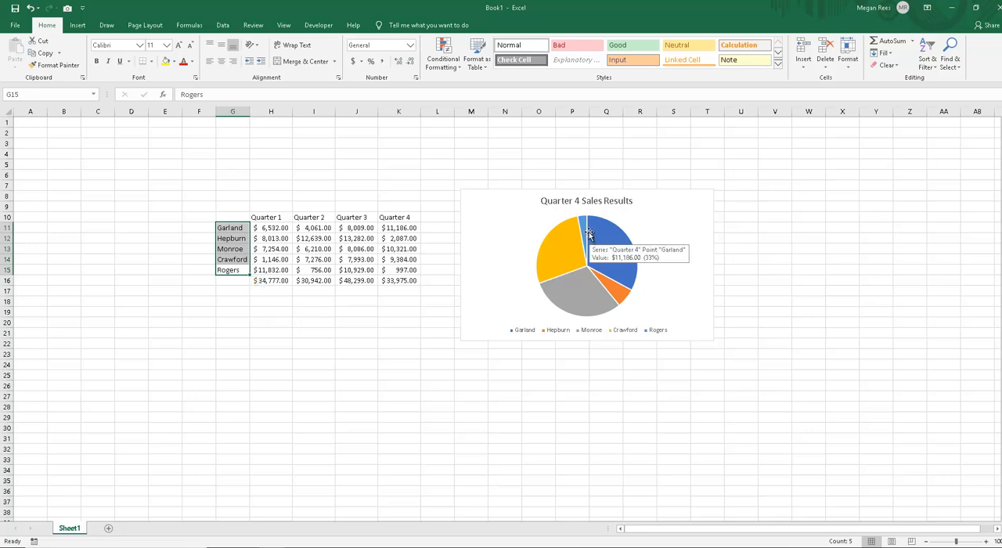
{"action": "mouse_move", "coordinate": [551, 259]}
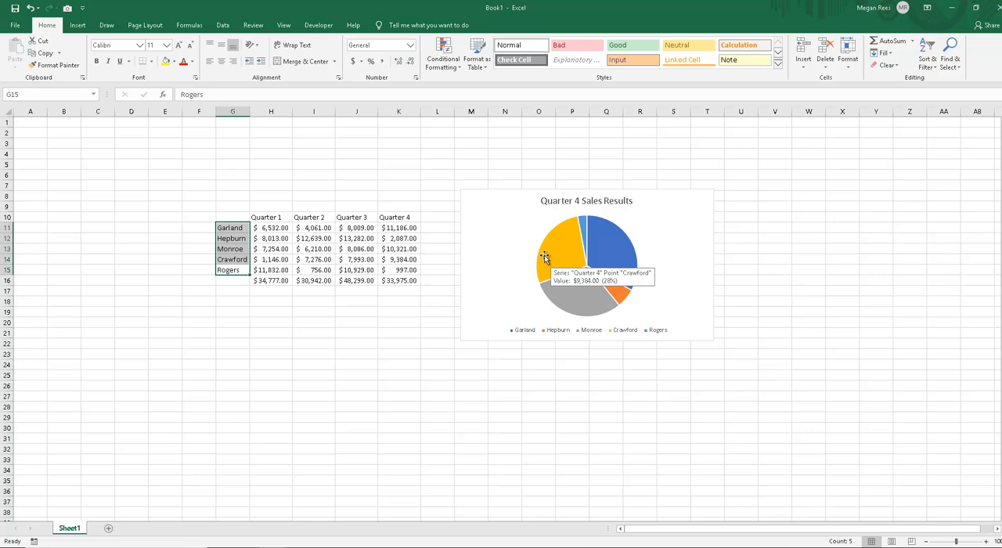
{"action": "left_click", "coordinate": [483, 236]}
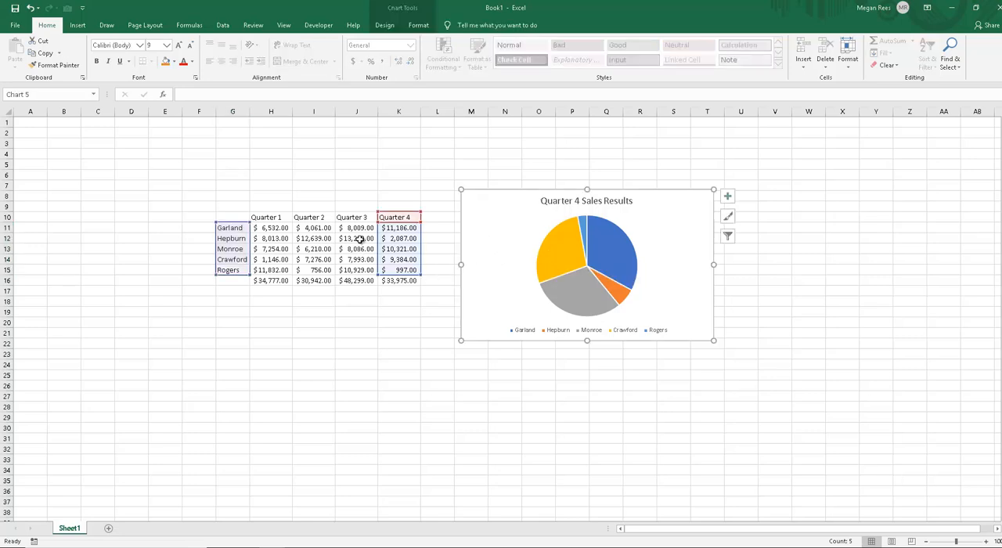
{"action": "left_click_drag", "start_coordinate": [266, 228], "coordinate": [275, 271]}
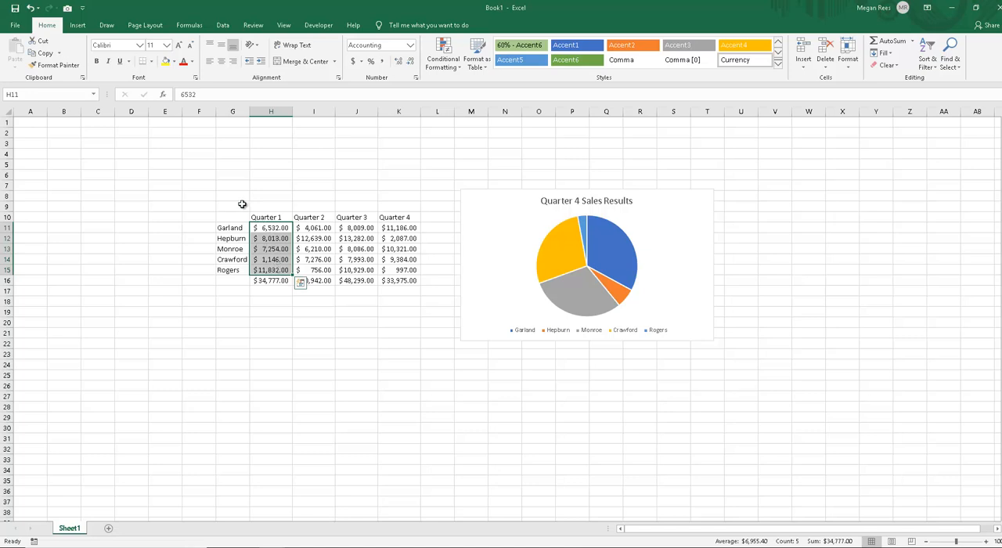
{"action": "left_click", "coordinate": [448, 352]}
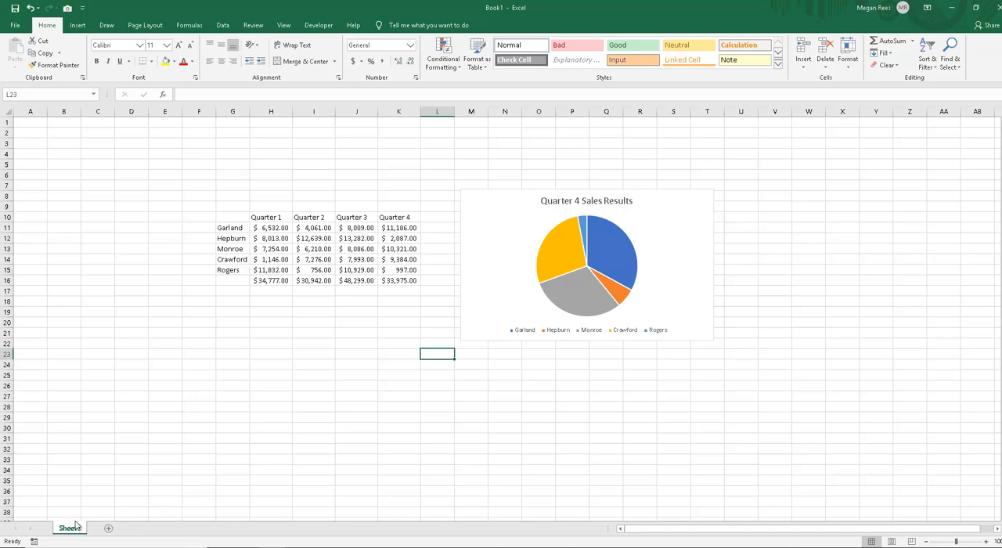
Step: Examine the pie chart's slices and linked source cells against the name list, extending the selection down to G11:G34 to consider more categories
{"action": "key", "text": "alt+Tab"}
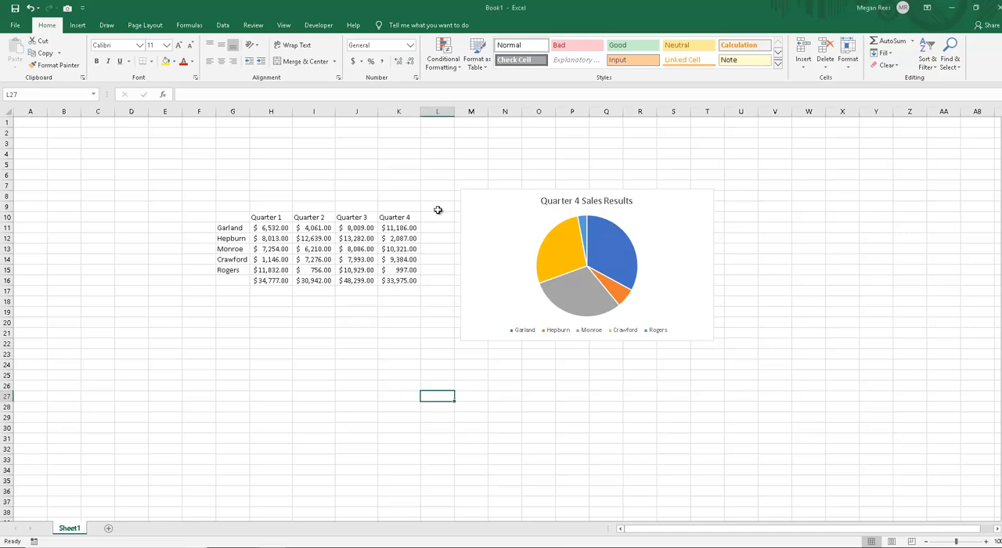
{"action": "left_click", "coordinate": [497, 210]}
{"action": "left_click", "coordinate": [377, 335]}
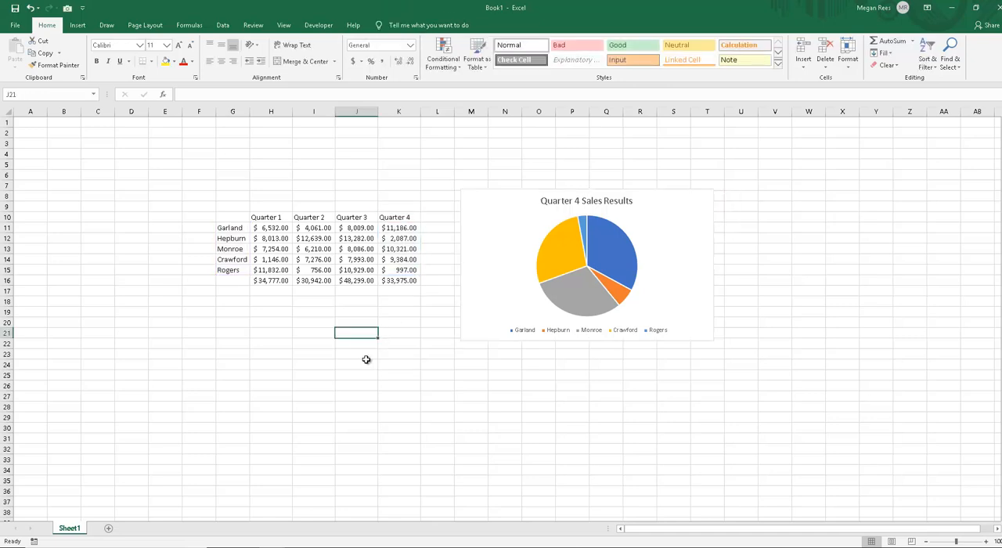
{"action": "left_click", "coordinate": [356, 355]}
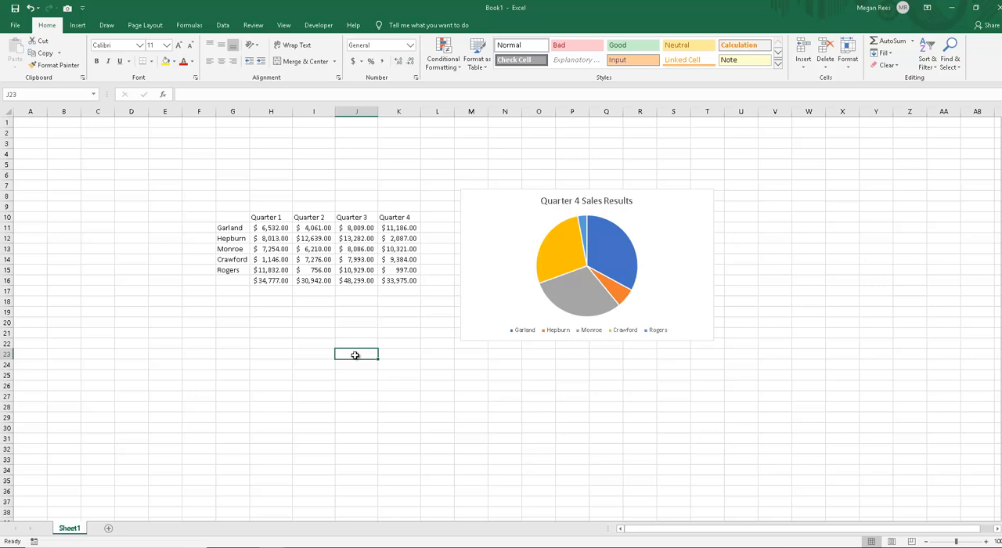
{"action": "left_click", "coordinate": [563, 270]}
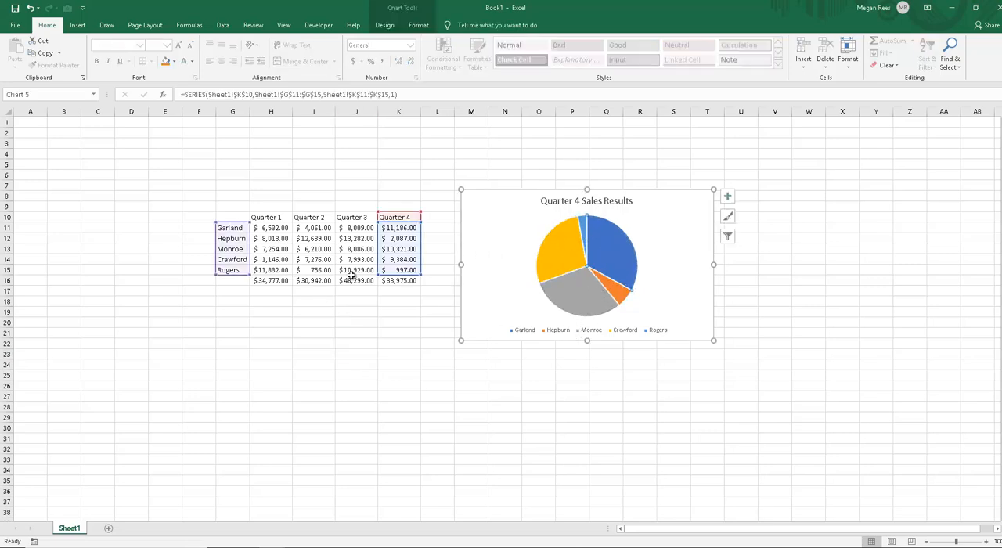
{"action": "left_click", "coordinate": [265, 235]}
{"action": "left_click", "coordinate": [231, 233]}
{"action": "left_click_drag", "start_coordinate": [231, 233], "coordinate": [222, 468]}
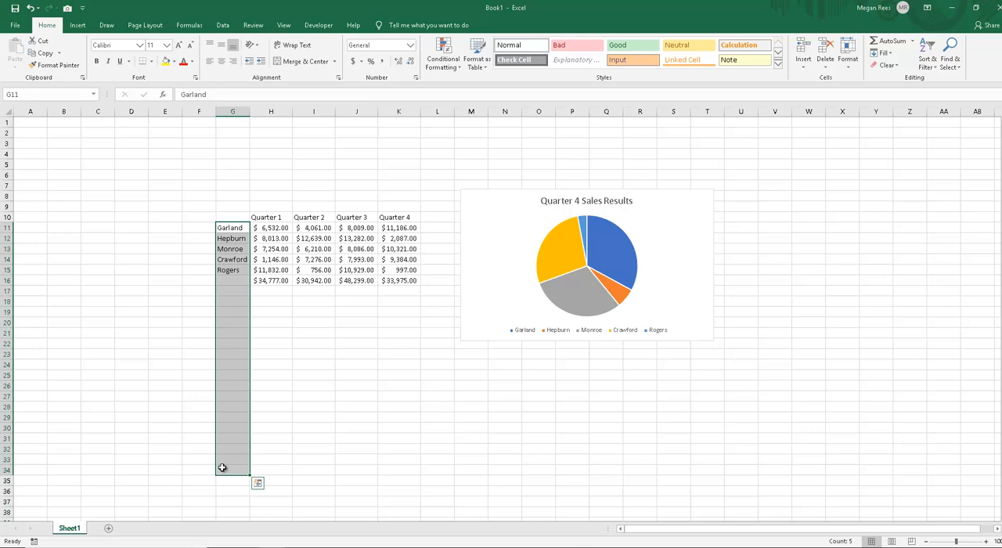
{"action": "left_click", "coordinate": [498, 320]}
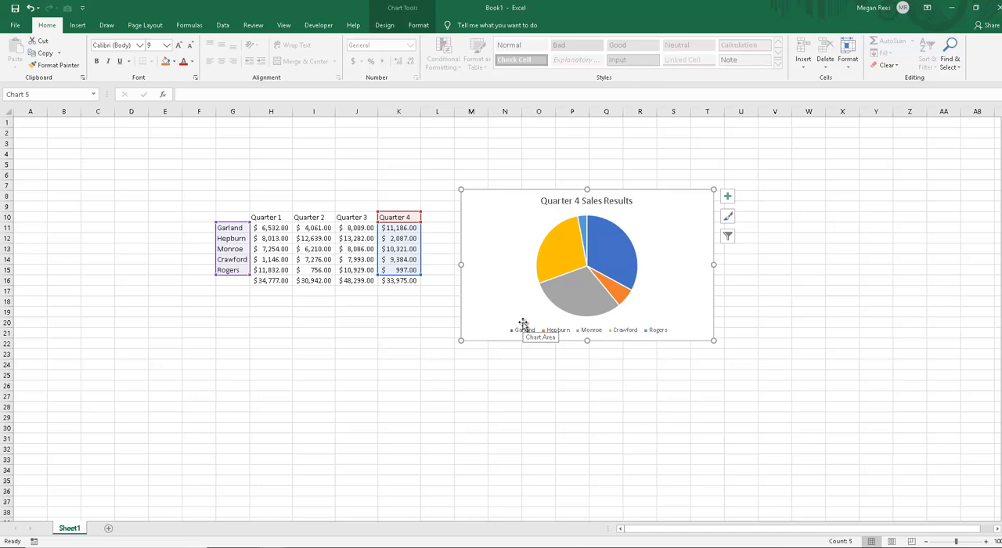
{"action": "left_click", "coordinate": [507, 386]}
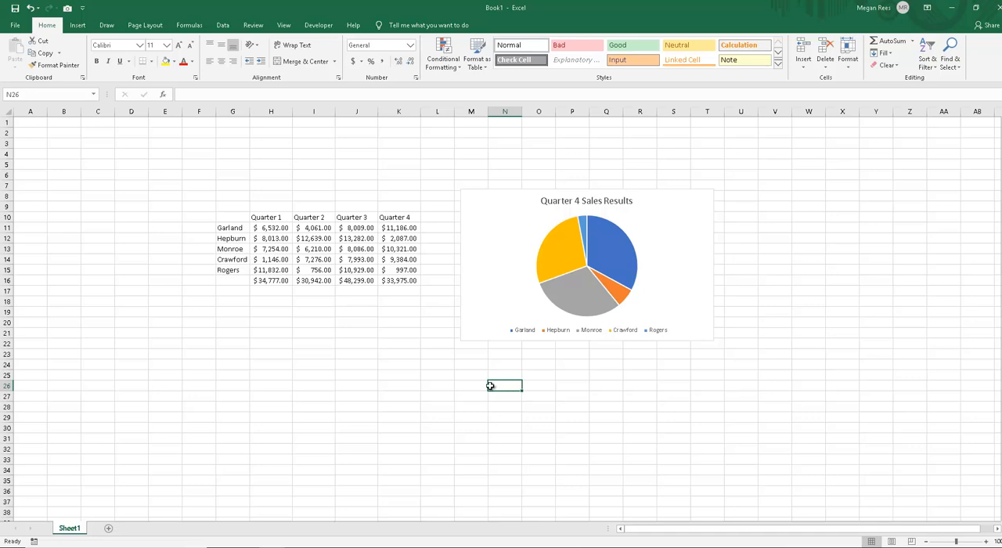
{"action": "left_click", "coordinate": [482, 323]}
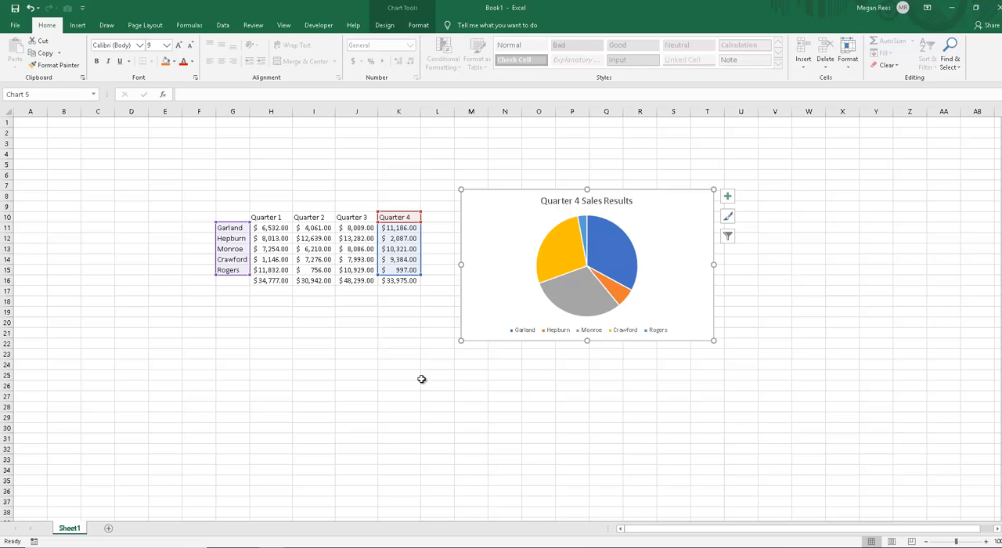
Step: Switch to the Excel 2019 Lesson 3 - Part 1 workbook and examine the A-3 Number of Data Points exercise on sheet A
{"action": "mouse_move", "coordinate": [288, 544]}
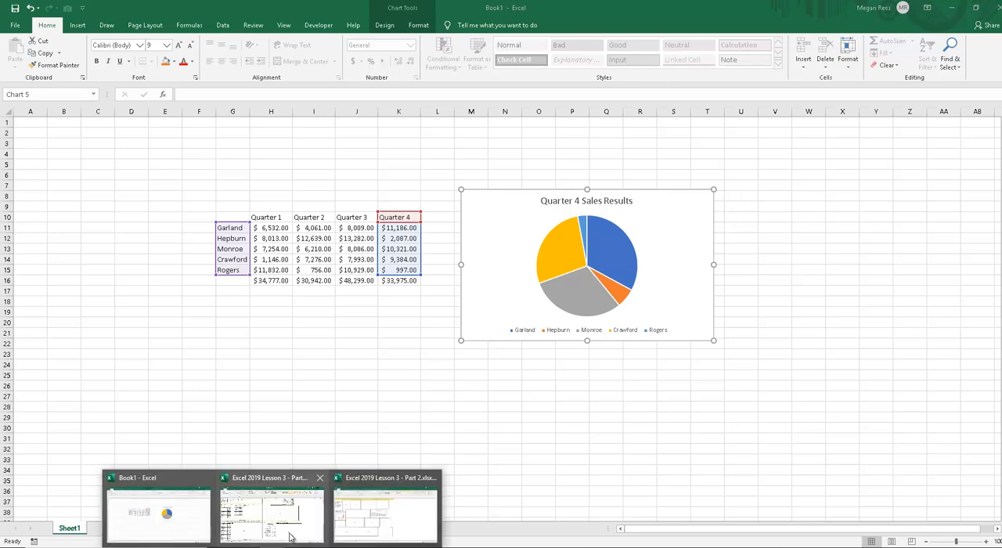
{"action": "left_click", "coordinate": [363, 533]}
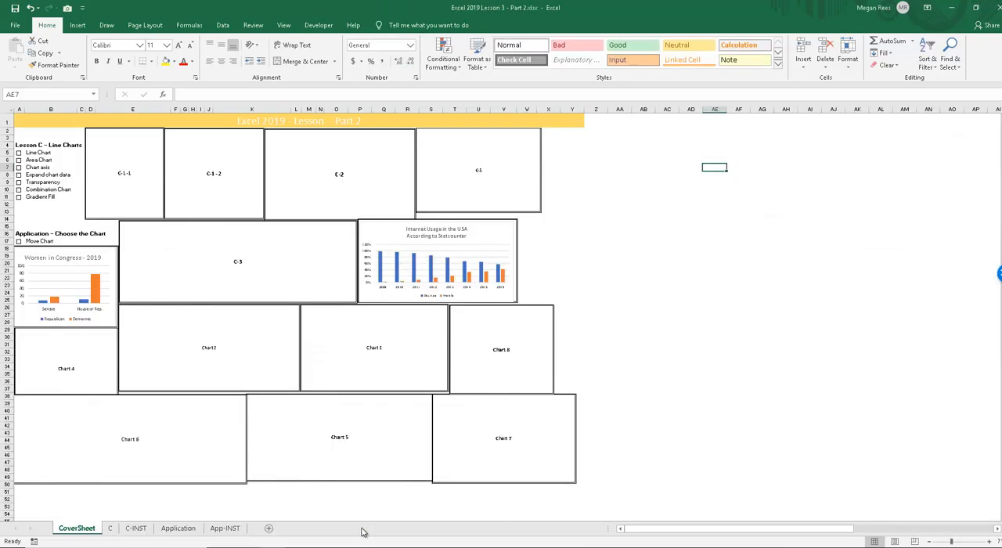
{"action": "left_click", "coordinate": [282, 530]}
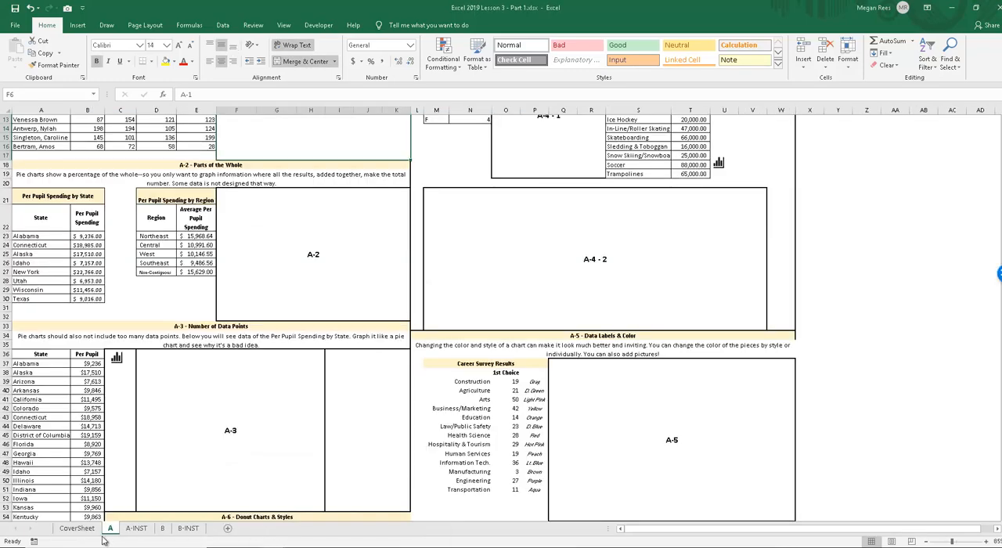
{"action": "scroll", "coordinate": [90, 408], "scroll_direction": "down", "scroll_amount": 7}
{"action": "scroll", "coordinate": [62, 302], "scroll_direction": "down", "scroll_amount": 13}
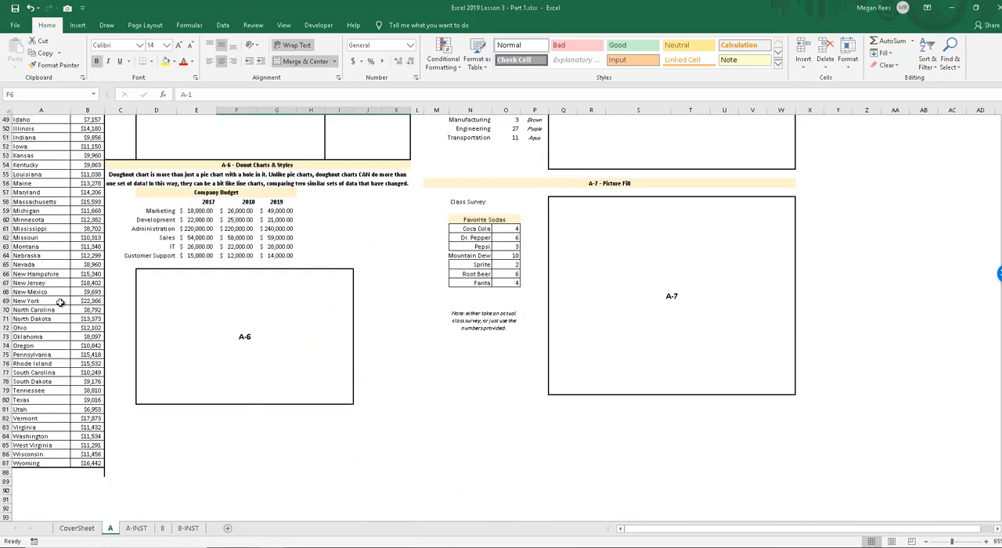
{"action": "scroll", "coordinate": [71, 345], "scroll_direction": "up", "scroll_amount": 15}
{"action": "scroll", "coordinate": [75, 356], "scroll_direction": "up", "scroll_amount": 1}
{"action": "left_click", "coordinate": [148, 362]}
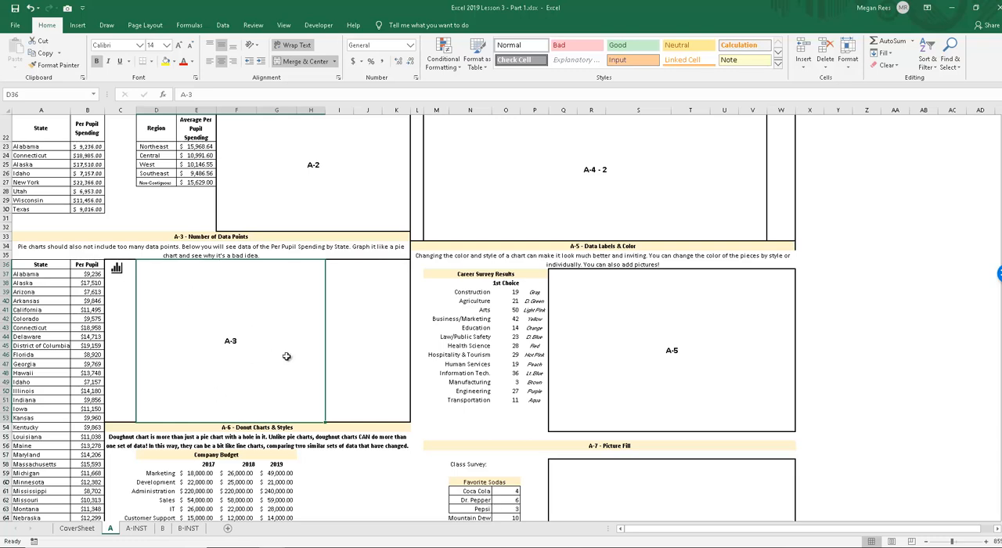
Step: Review the Lesson A - Pie Charts sheet from exercise A-3 back up to A-1, and switch back to the Book1 workbook
{"action": "scroll", "coordinate": [218, 385], "scroll_direction": "up", "scroll_amount": 1}
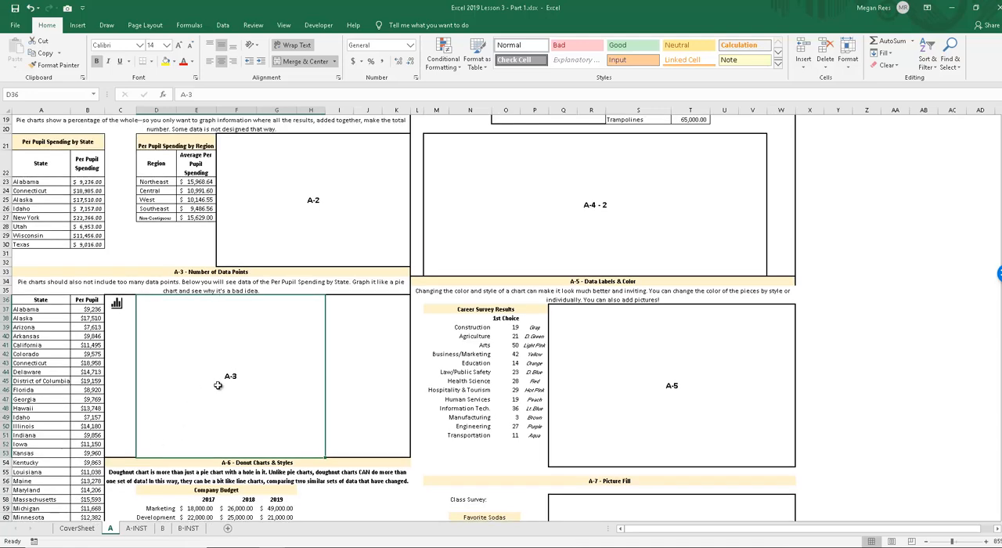
{"action": "scroll", "coordinate": [218, 386], "scroll_direction": "up", "scroll_amount": 6}
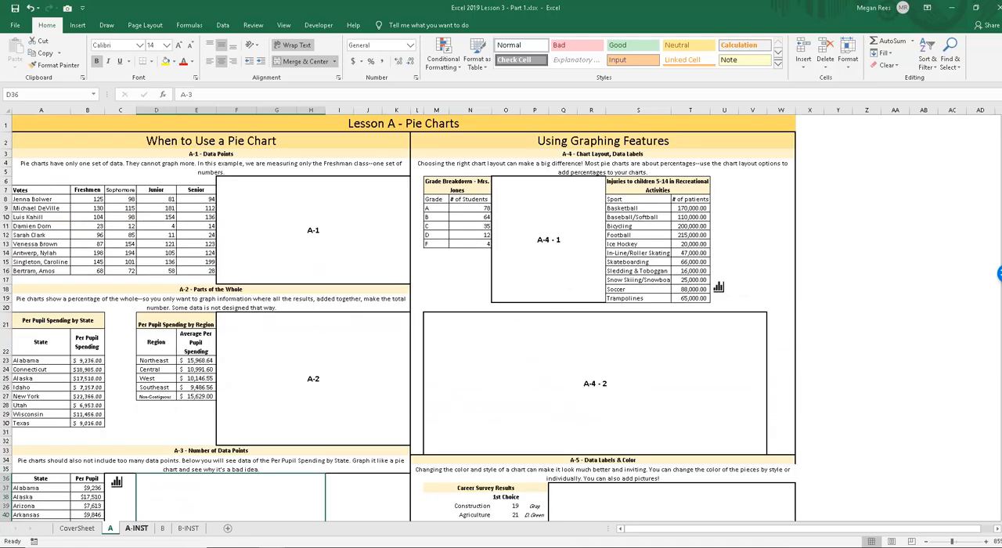
{"action": "mouse_move", "coordinate": [427, 547]}
{"action": "left_click", "coordinate": [273, 547]}
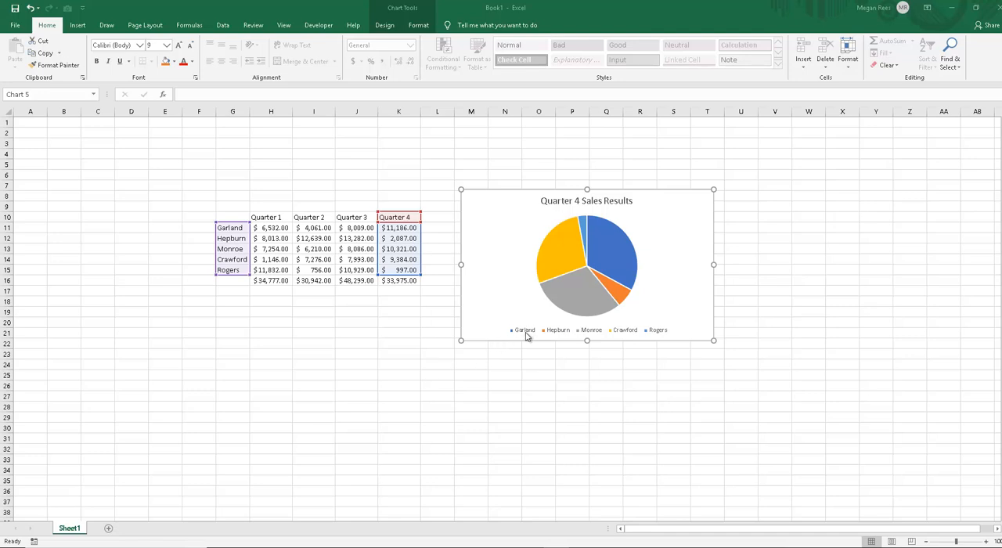
Step: Check the title of the Quarter 4 Sales Results pie chart and delete the whole chart
{"action": "left_click", "coordinate": [569, 200]}
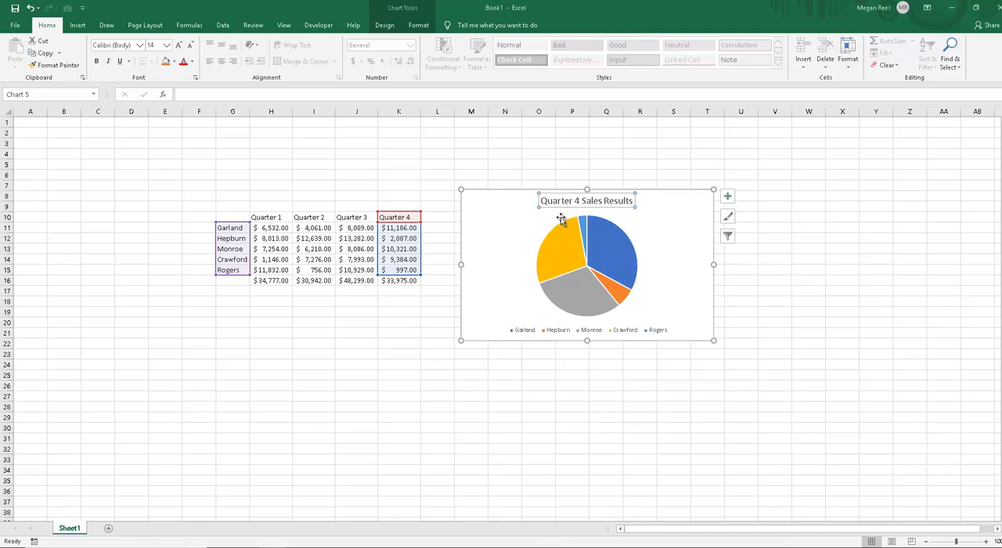
{"action": "left_click", "coordinate": [551, 202]}
{"action": "left_click", "coordinate": [503, 253]}
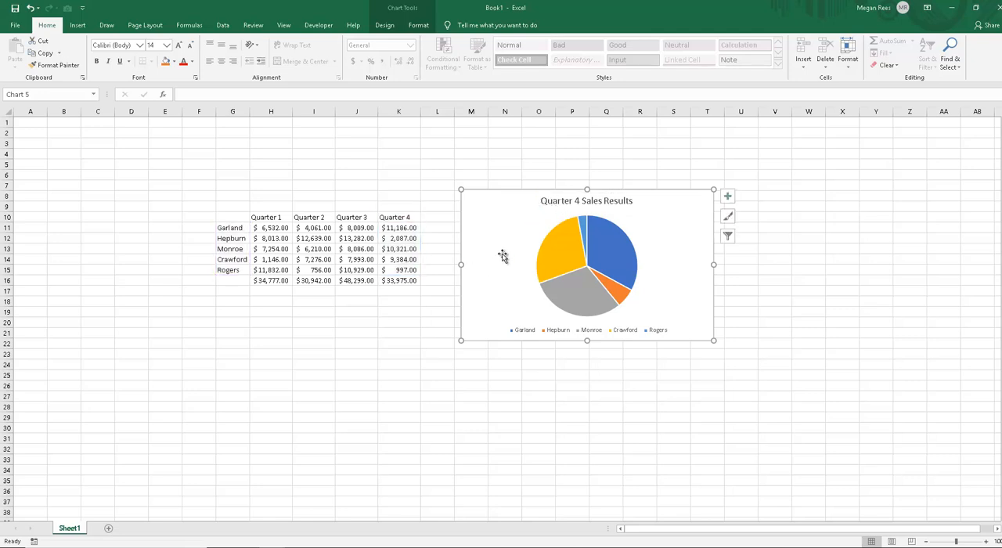
{"action": "key", "text": "Delete"}
Step: Insert a 2-D pie chart from the names and Quarter 1 figures including the header, range G10:H15
{"action": "left_click_drag", "start_coordinate": [231, 218], "coordinate": [276, 271]}
{"action": "left_click", "coordinate": [77, 25]}
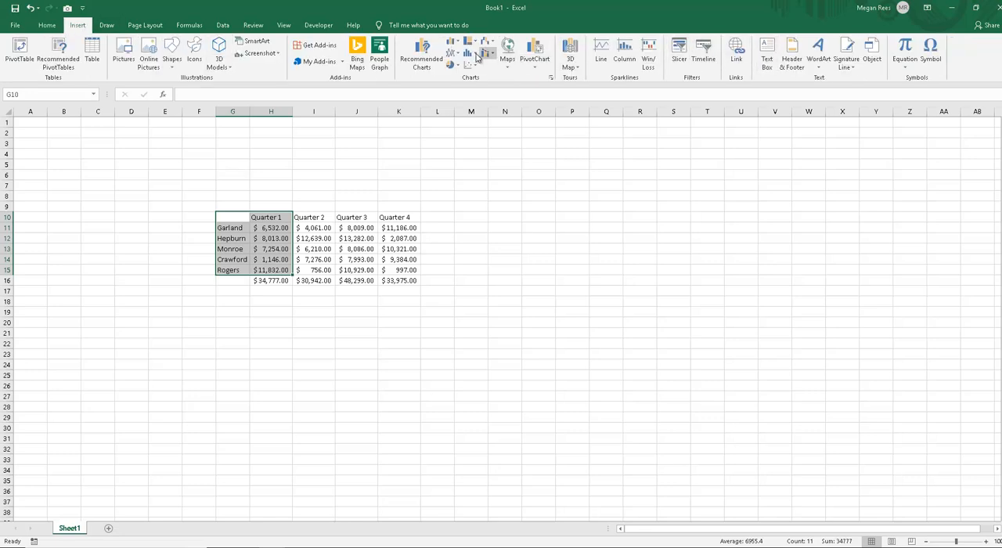
{"action": "left_click", "coordinate": [452, 64]}
{"action": "left_click", "coordinate": [462, 99]}
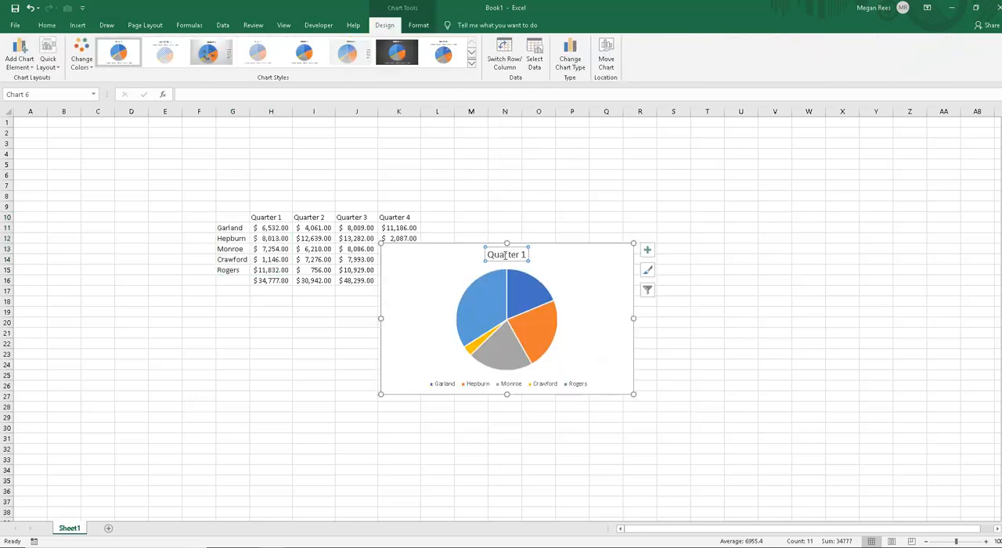
Step: Insert a second 2-D pie chart from the names and Quarter 1 figures without the header row, range G11:H15
{"action": "left_click", "coordinate": [269, 218]}
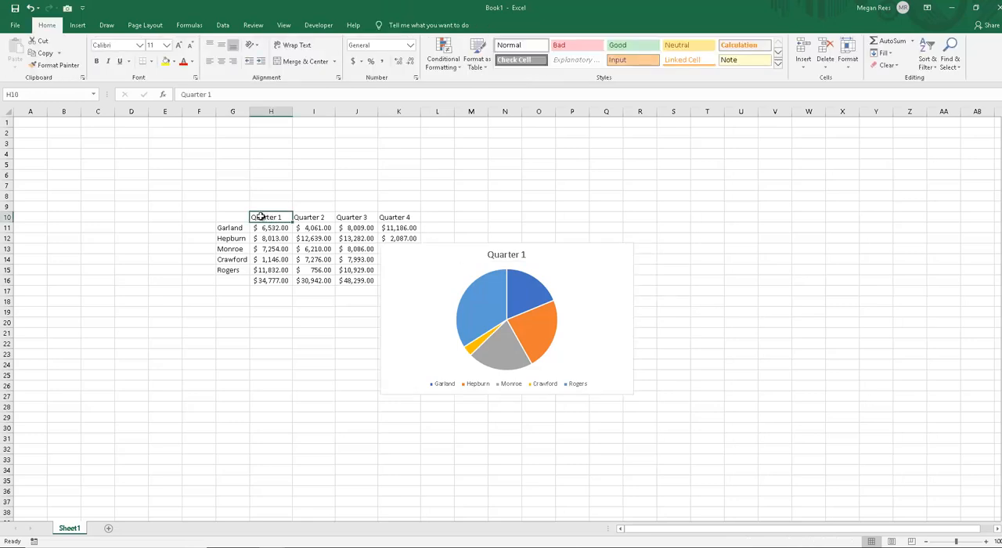
{"action": "left_click_drag", "start_coordinate": [230, 227], "coordinate": [271, 270]}
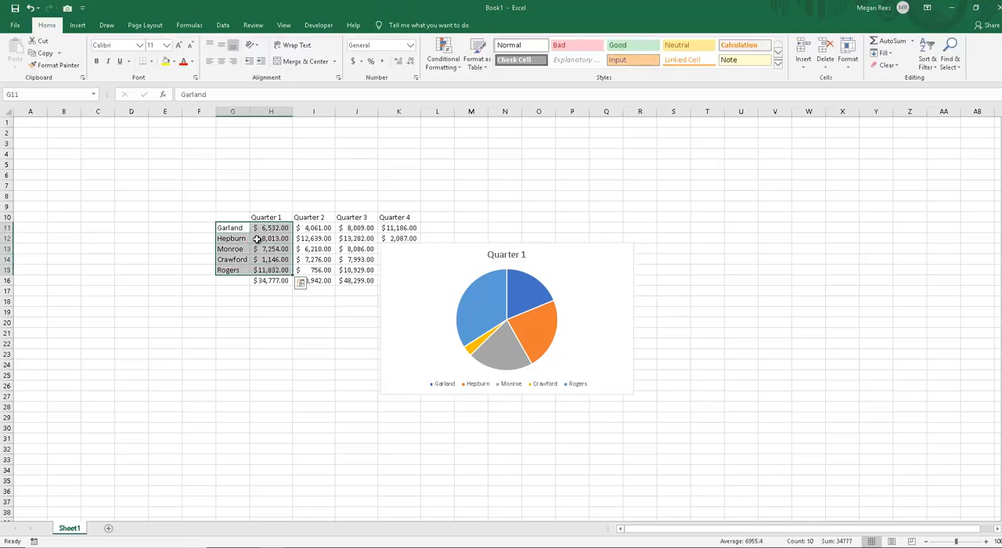
{"action": "left_click", "coordinate": [77, 25]}
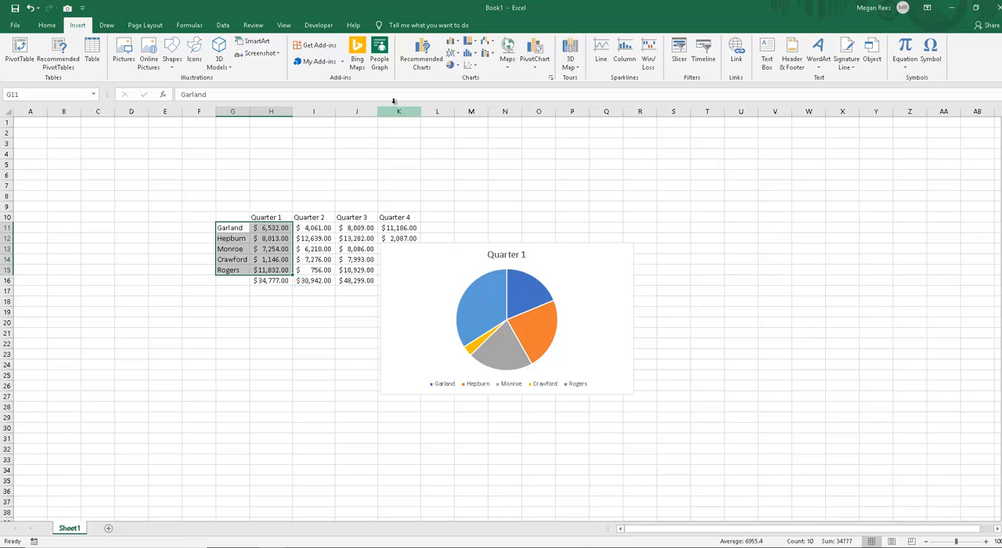
{"action": "left_click", "coordinate": [452, 64]}
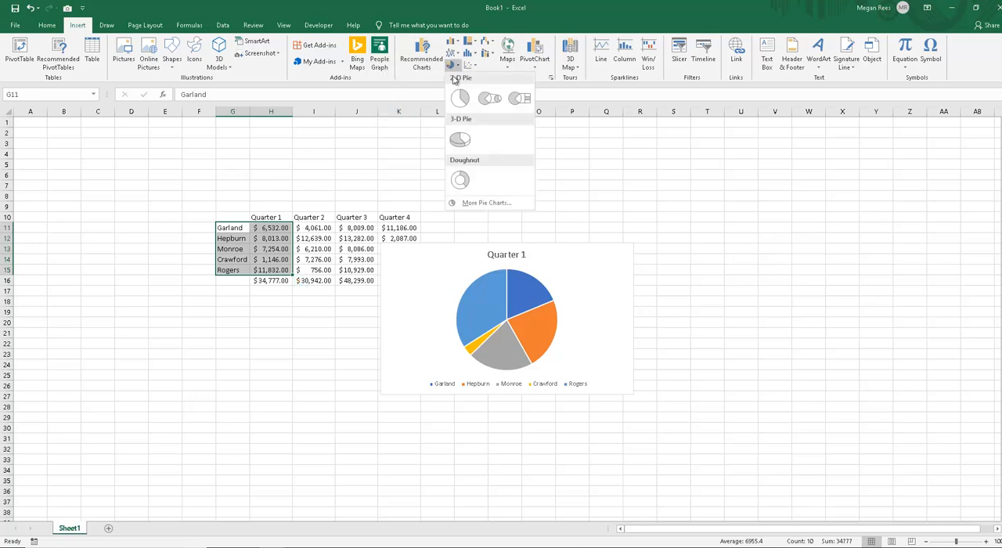
{"action": "left_click", "coordinate": [458, 93]}
{"action": "left_click_drag", "start_coordinate": [507, 270], "coordinate": [514, 246]}
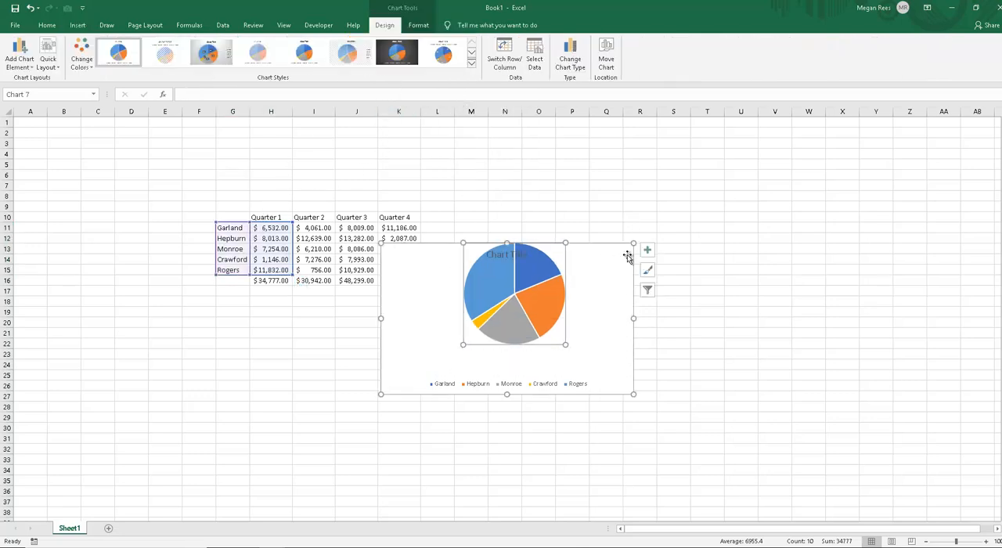
{"action": "left_click_drag", "start_coordinate": [564, 264], "coordinate": [562, 266]}
{"action": "left_click_drag", "start_coordinate": [534, 298], "coordinate": [689, 281]}
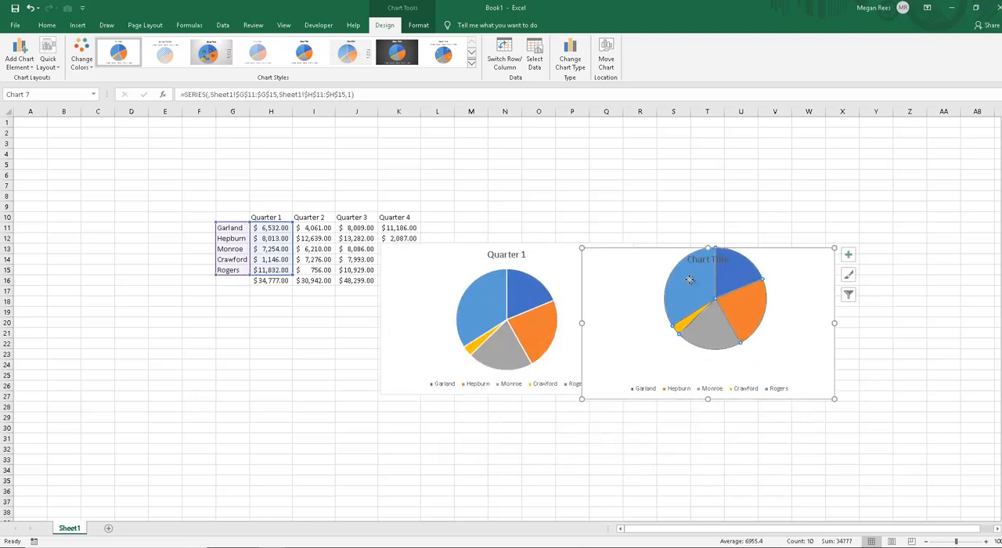
{"action": "left_click_drag", "start_coordinate": [686, 283], "coordinate": [705, 366]}
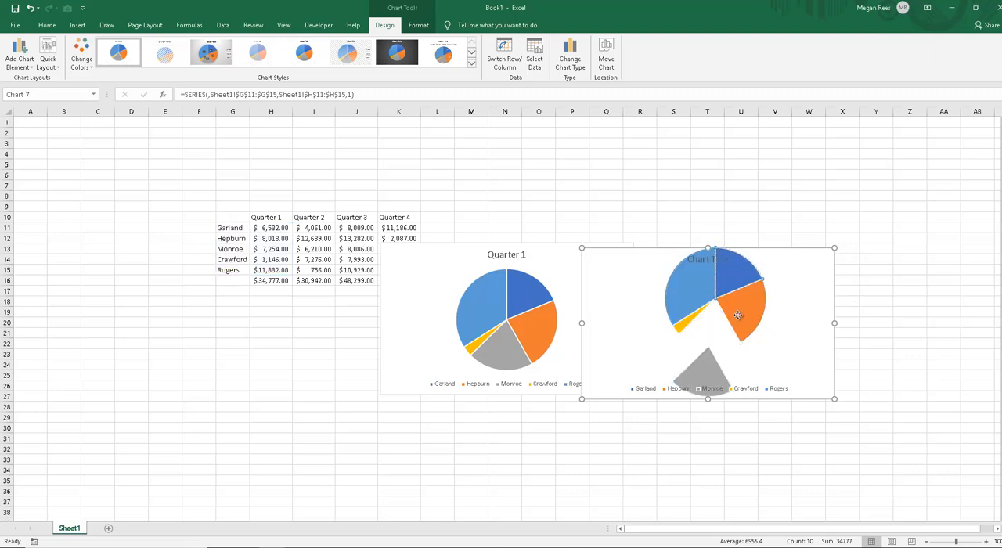
{"action": "key", "text": "ctrl+z"}
{"action": "key", "text": "ctrl+z"}
{"action": "key", "text": "ctrl+z"}
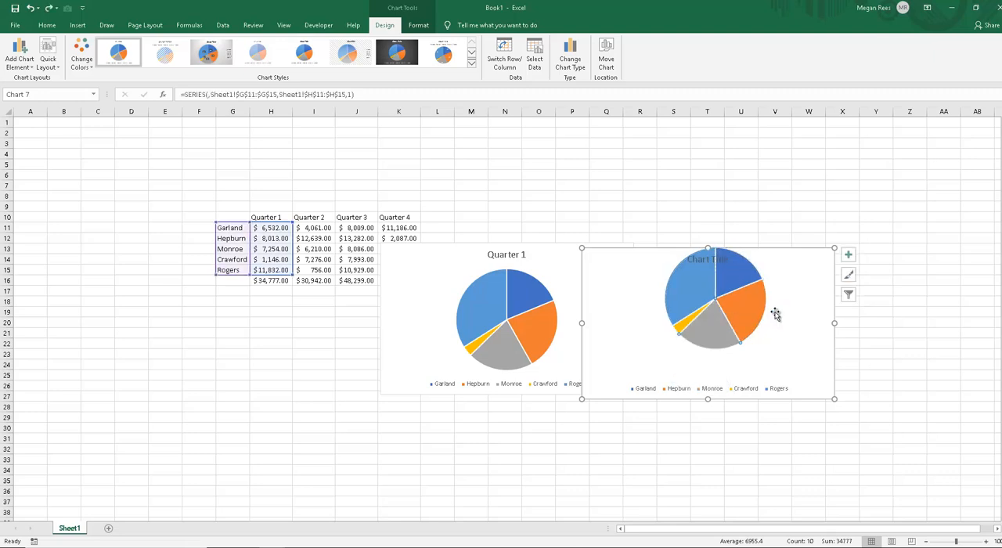
{"action": "key", "text": "ctrl+z"}
{"action": "key", "text": "ctrl+z"}
{"action": "key", "text": "ctrl+z"}
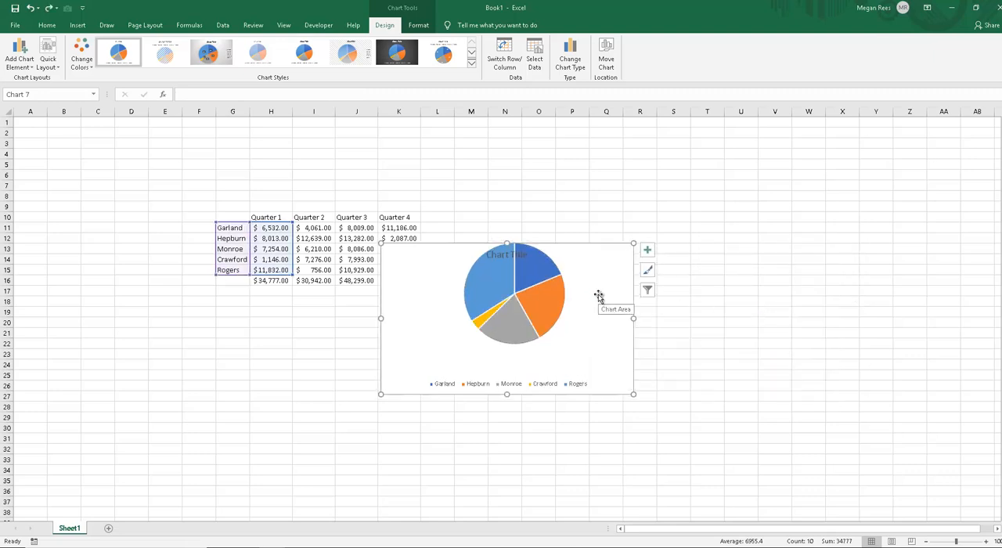
Step: Move the second pie chart to the right of the Quarter 1 pie, and shift the Quarter 1 pie slightly up and right
{"action": "left_click_drag", "start_coordinate": [595, 271], "coordinate": [846, 222]}
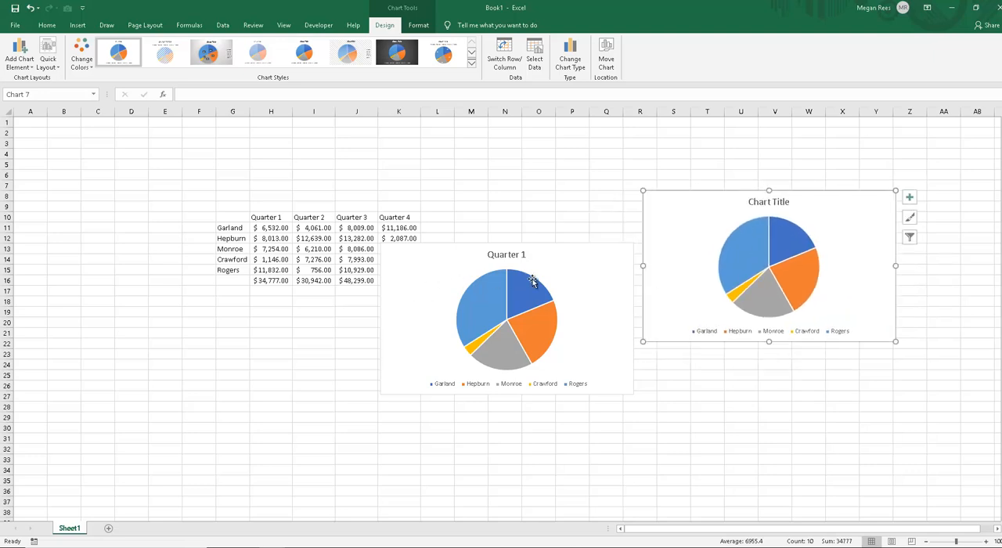
{"action": "left_click", "coordinate": [572, 259]}
{"action": "left_click_drag", "start_coordinate": [573, 259], "coordinate": [601, 236]}
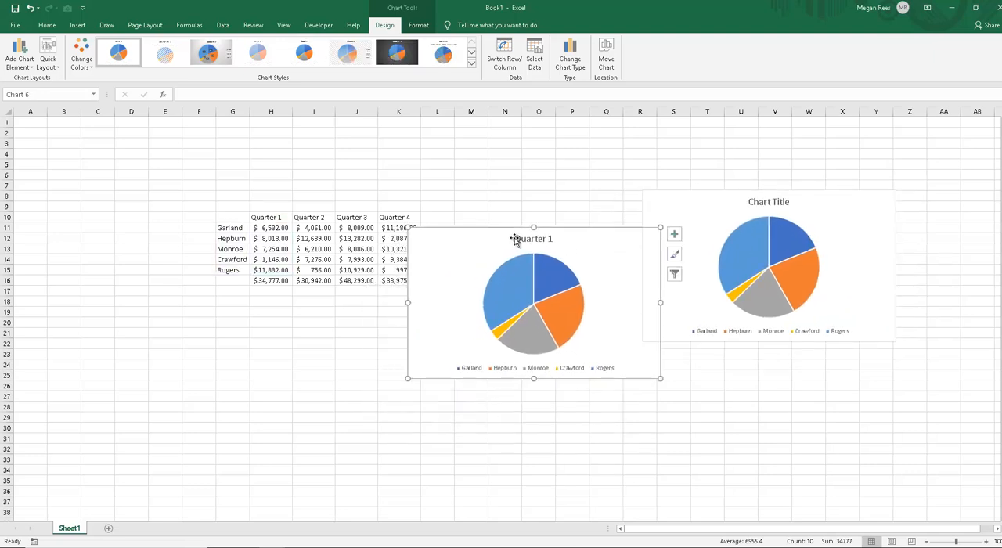
Step: Replace the second pie chart's placeholder title with "Quarter Sales"
{"action": "left_click", "coordinate": [750, 202]}
{"action": "left_click_drag", "start_coordinate": [749, 203], "coordinate": [790, 200]}
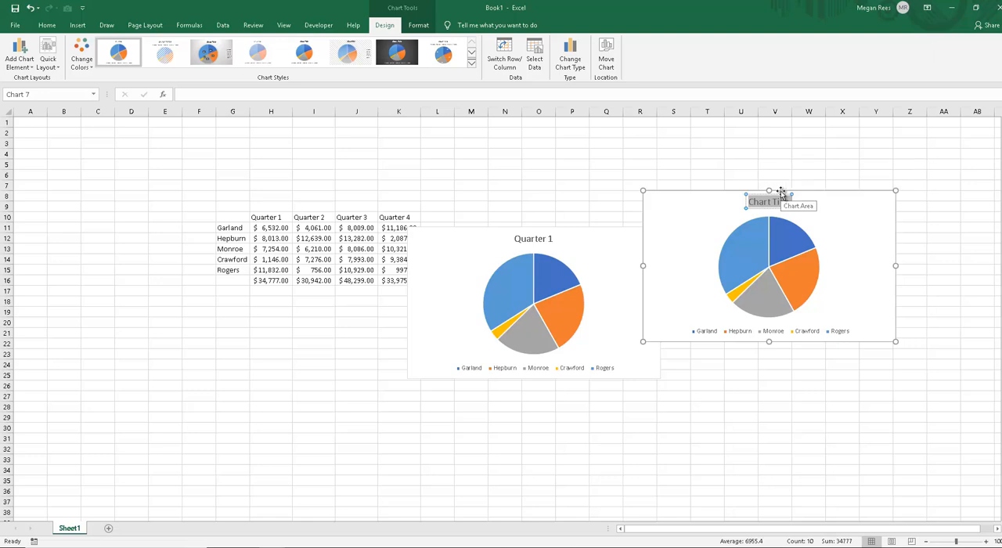
{"action": "type", "text": "Quarter"}
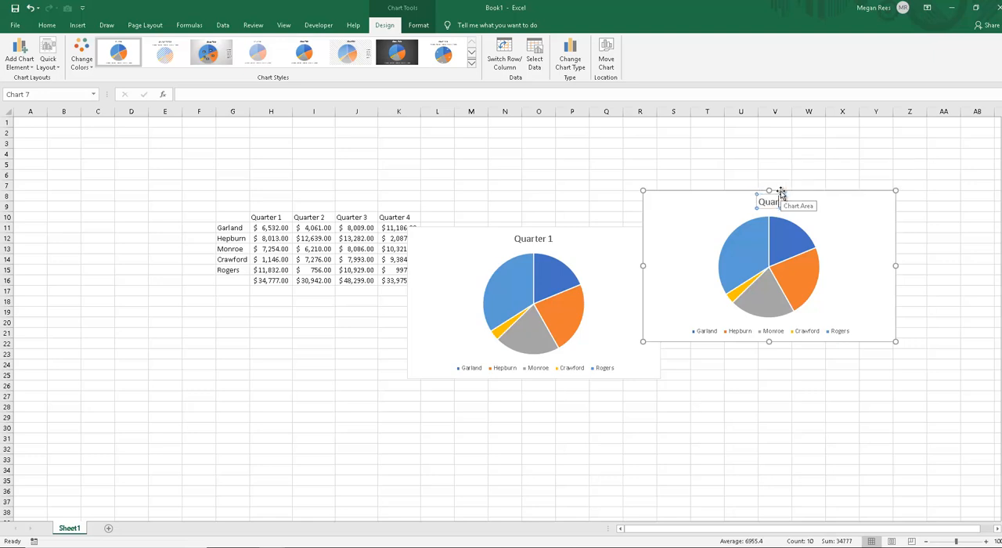
{"action": "type", "text": " Sales"}
{"action": "left_click", "coordinate": [693, 216]}
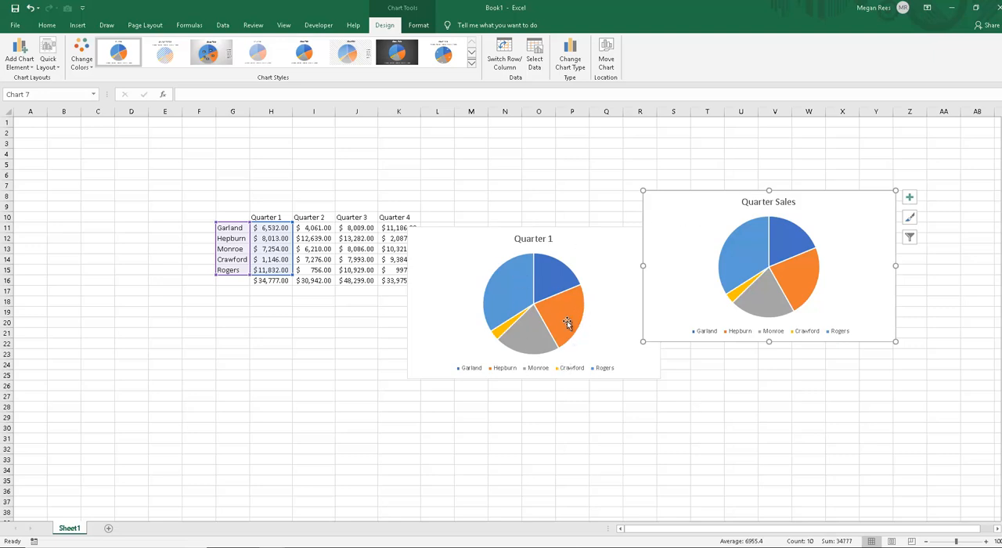
Step: Delete the second pie chart's title and move the chart left so it partly overlaps the Quarter 1 pie
{"action": "left_click", "coordinate": [744, 203]}
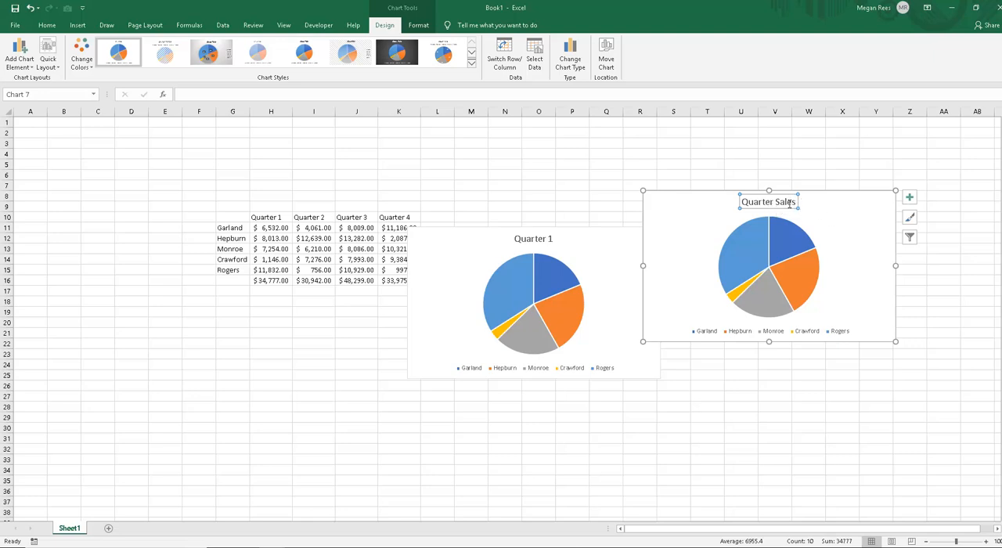
{"action": "key", "text": "Delete"}
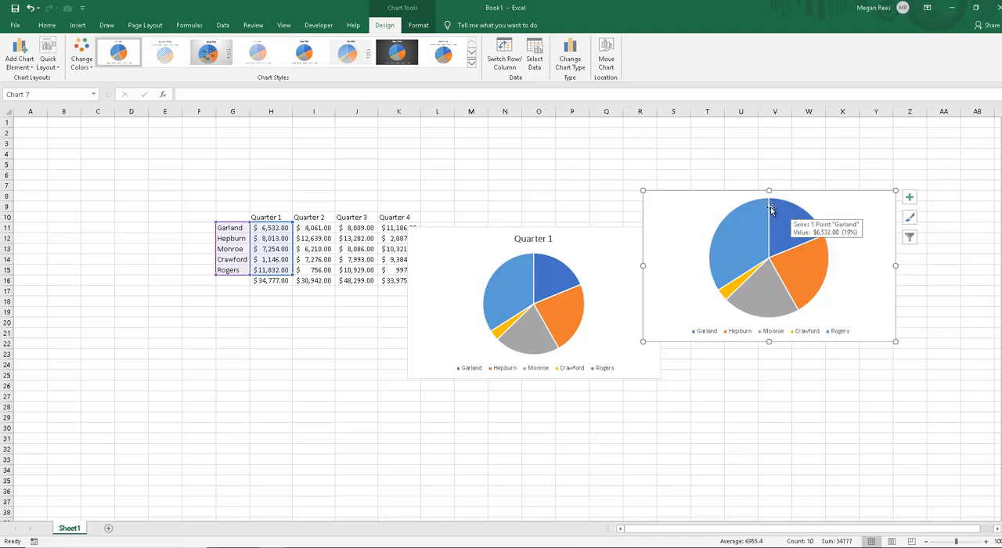
{"action": "left_click_drag", "start_coordinate": [690, 205], "coordinate": [592, 195]}
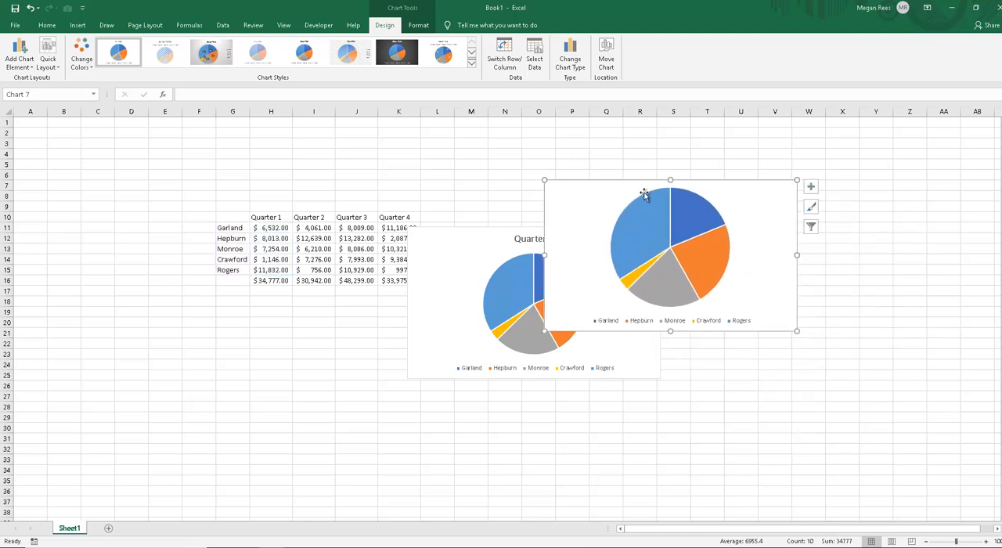
Step: Add the Chart Title element back to the second pie chart
{"action": "left_click", "coordinate": [812, 188]}
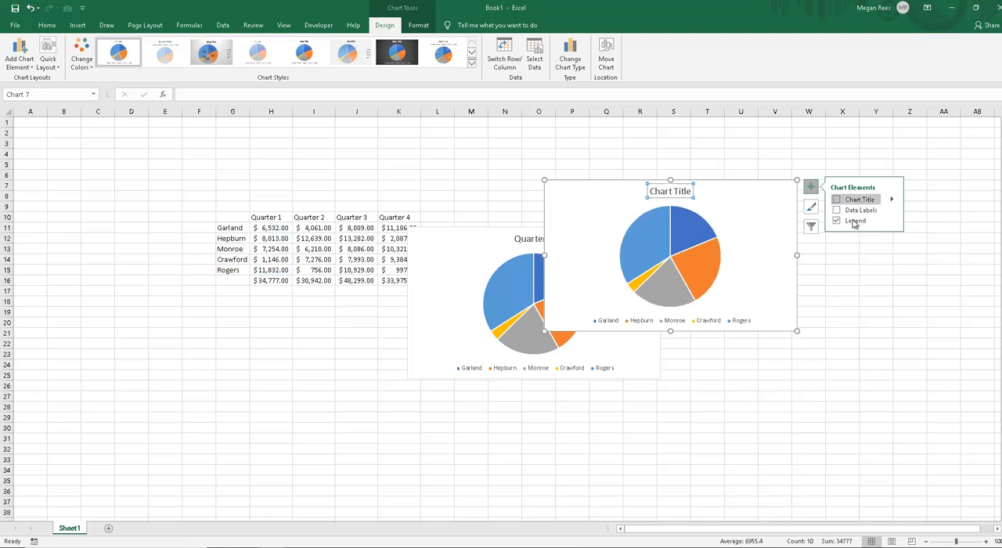
{"action": "left_click", "coordinate": [853, 199]}
{"action": "left_click", "coordinate": [577, 282]}
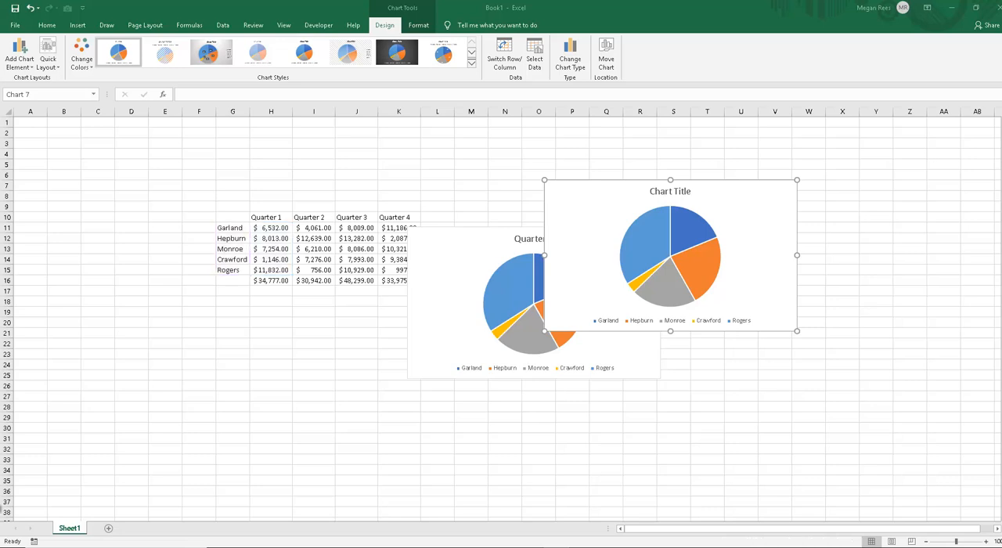
Step: Move the second pie chart down and slightly left to uncover the Quarter 1 pie's title
{"action": "left_click", "coordinate": [352, 407]}
{"action": "left_click", "coordinate": [571, 195]}
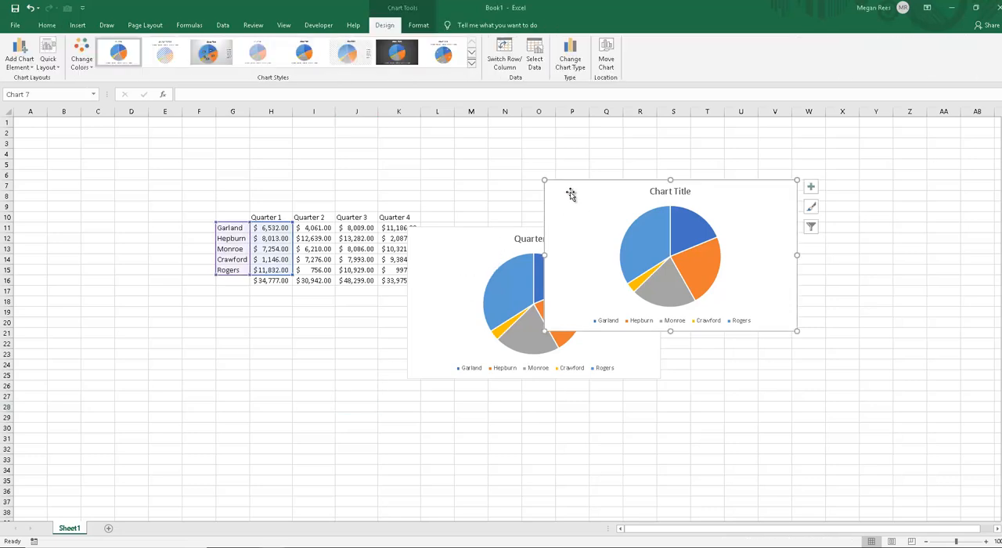
{"action": "left_click_drag", "start_coordinate": [571, 195], "coordinate": [523, 267]}
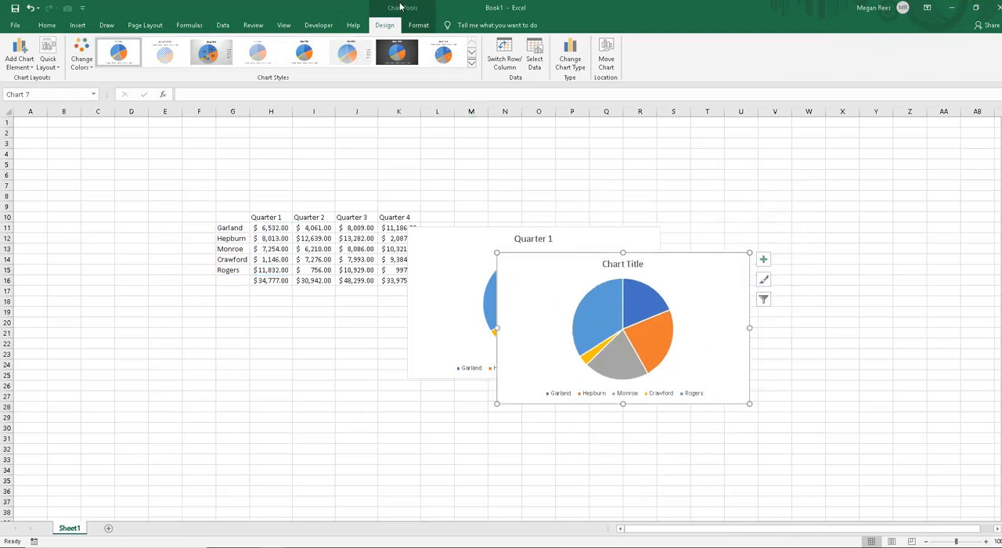
Step: Deselect the charts, reselect the Quarter 1 pie to display its design tools, and move it up to about row 4
{"action": "left_click", "coordinate": [399, 165]}
{"action": "left_click", "coordinate": [313, 172]}
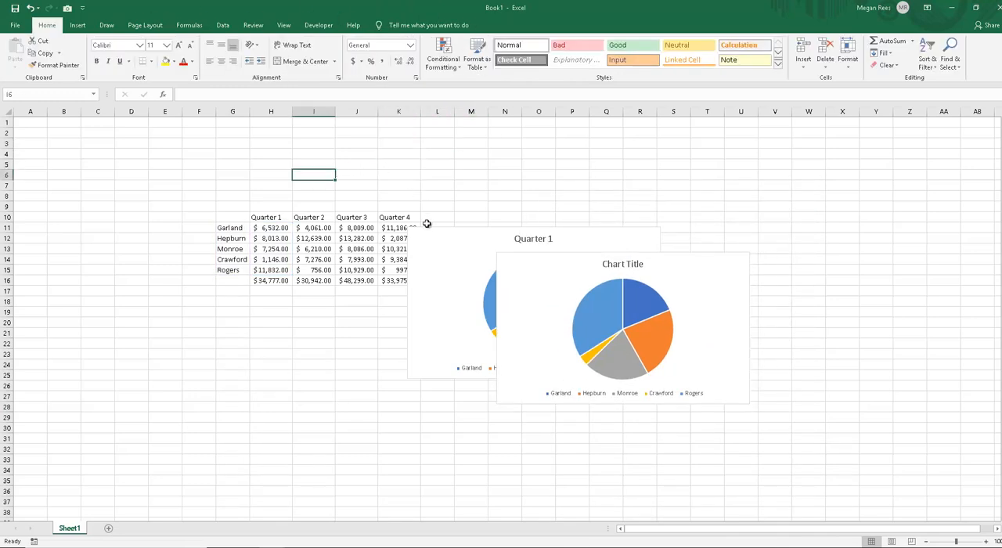
{"action": "left_click", "coordinate": [426, 229]}
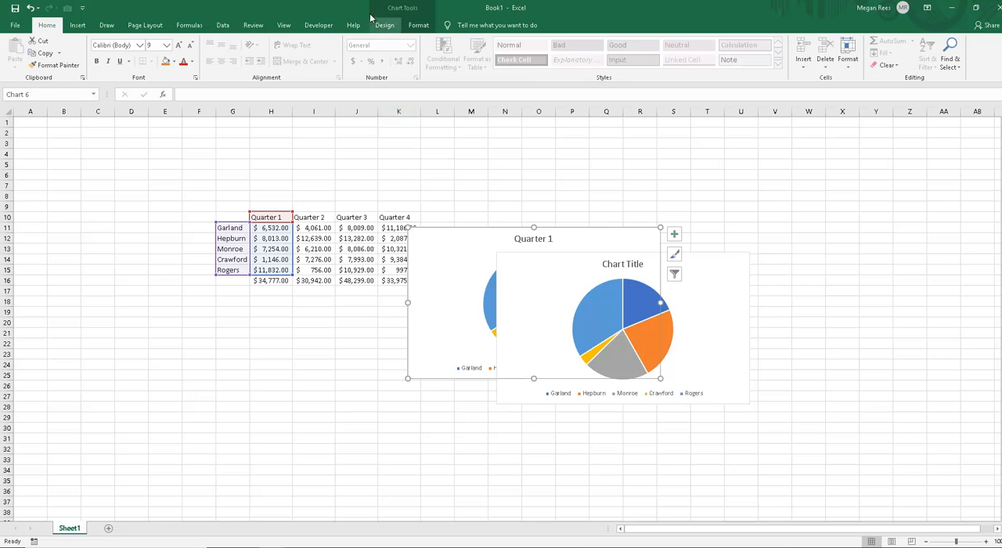
{"action": "left_click", "coordinate": [404, 5]}
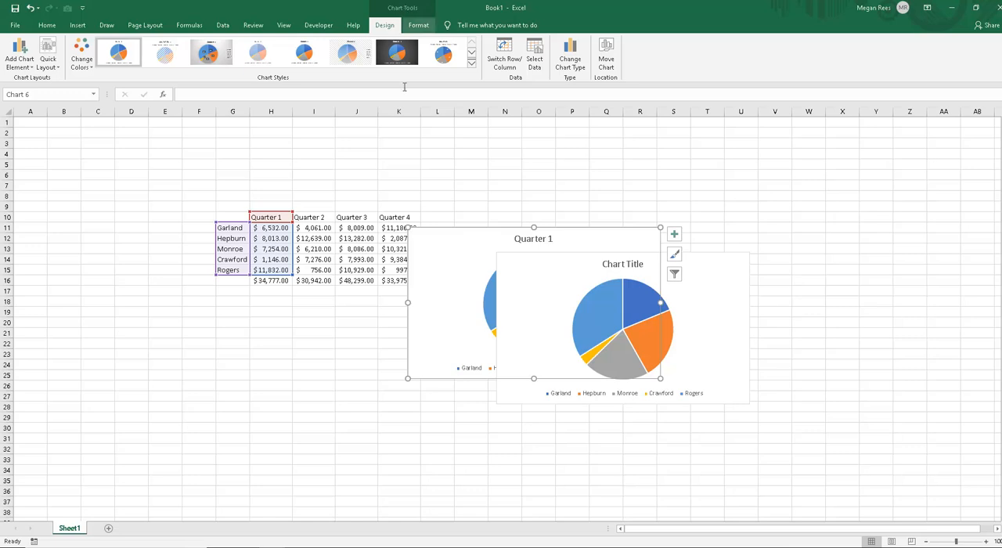
{"action": "left_click_drag", "start_coordinate": [458, 241], "coordinate": [429, 171]}
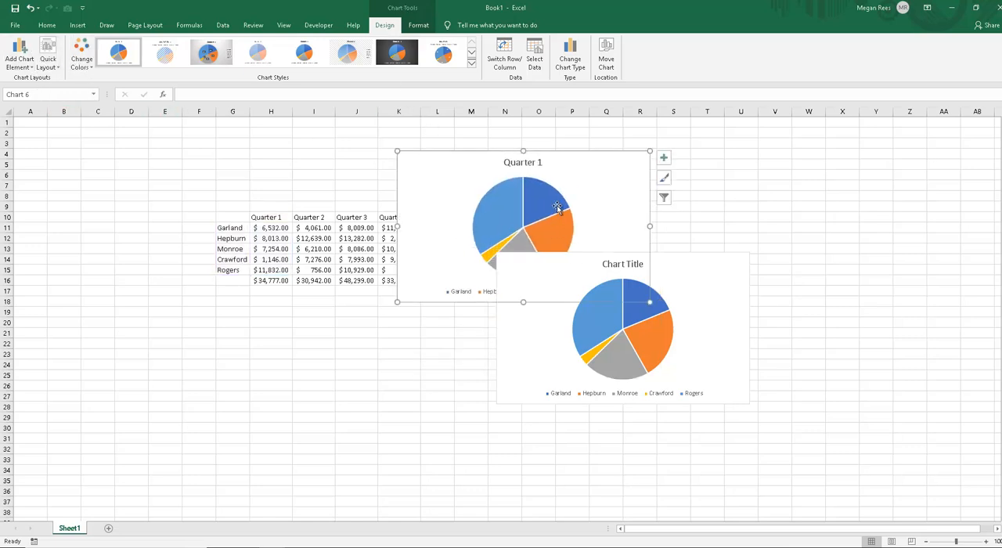
{"action": "left_click", "coordinate": [16, 62]}
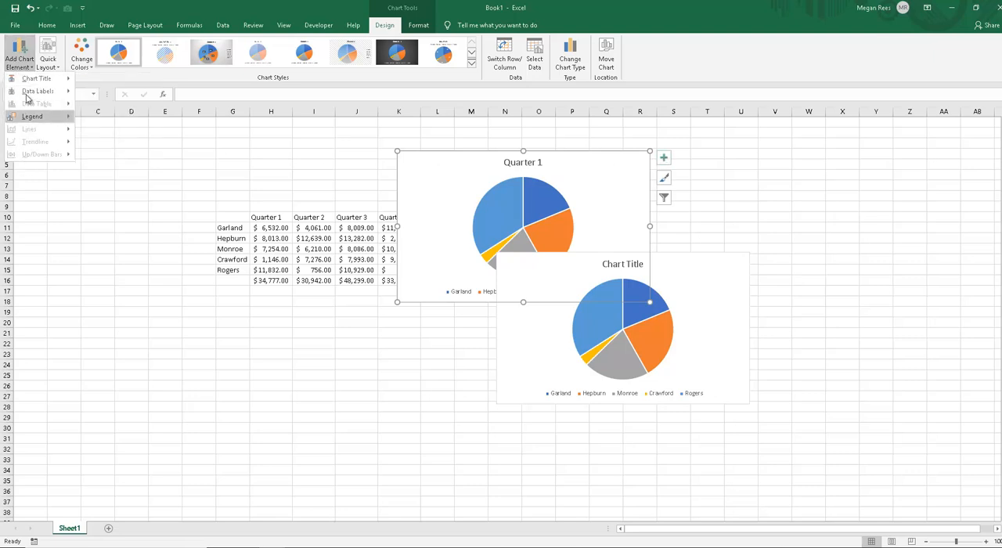
{"action": "left_click", "coordinate": [664, 158]}
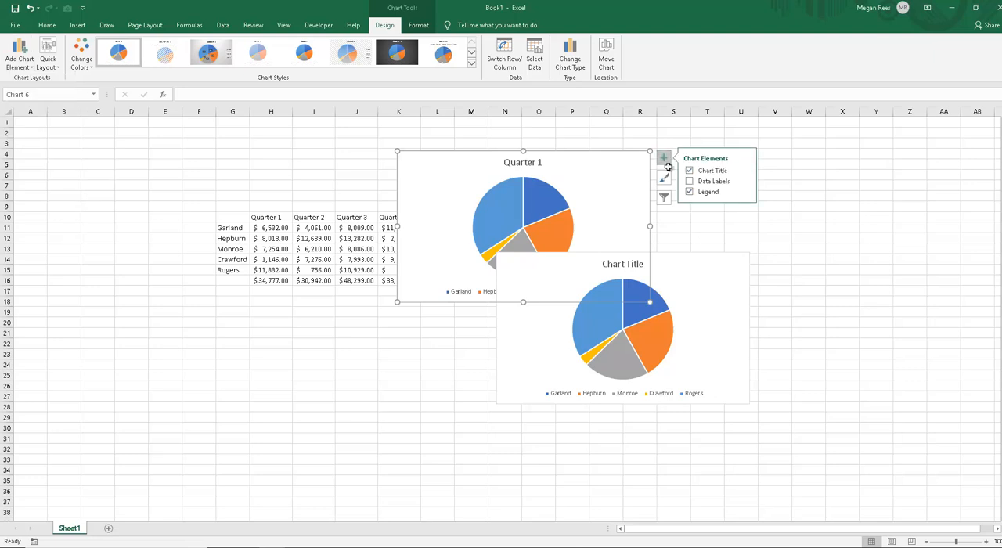
{"action": "left_click", "coordinate": [20, 59]}
{"action": "mouse_move", "coordinate": [57, 83]}
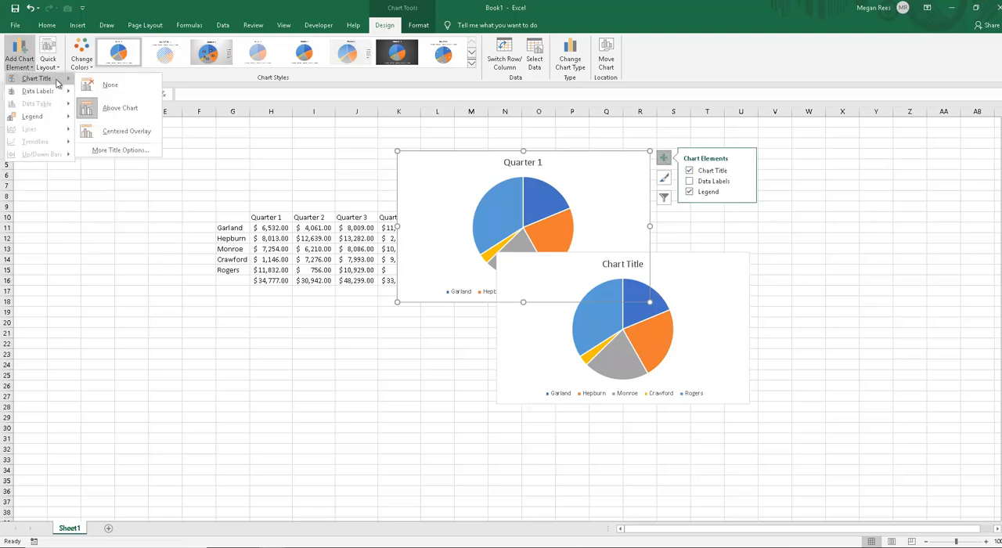
{"action": "left_click", "coordinate": [68, 213]}
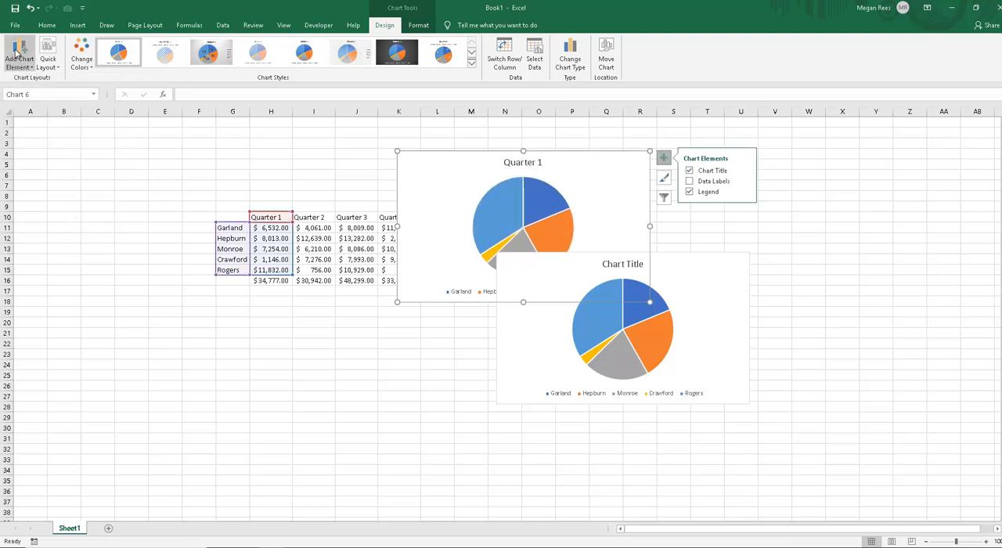
Step: Move the Quarter 1 pie below the sales table, spanning about rows 18 to 32, and review its quick layout and data label options
{"action": "left_click_drag", "start_coordinate": [455, 180], "coordinate": [166, 328]}
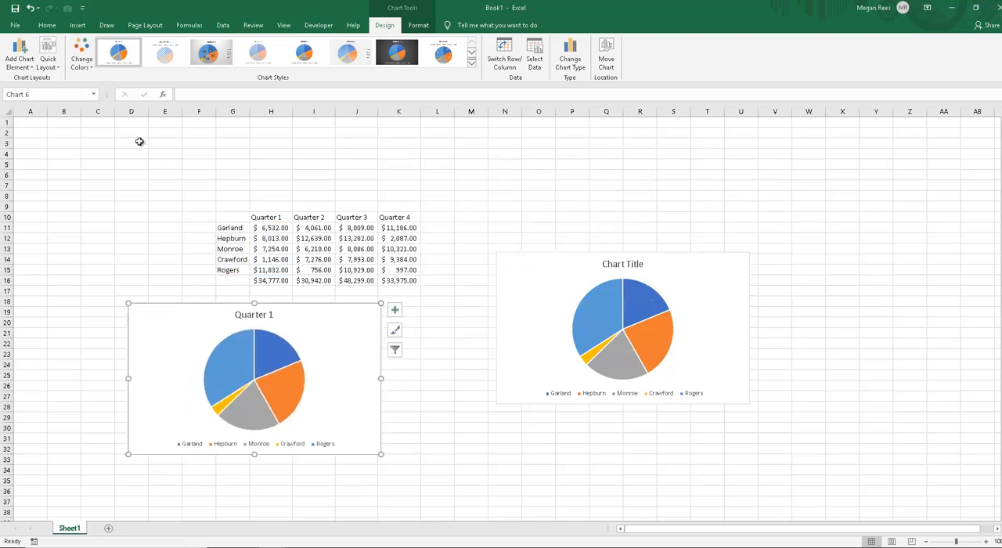
{"action": "left_click", "coordinate": [50, 69]}
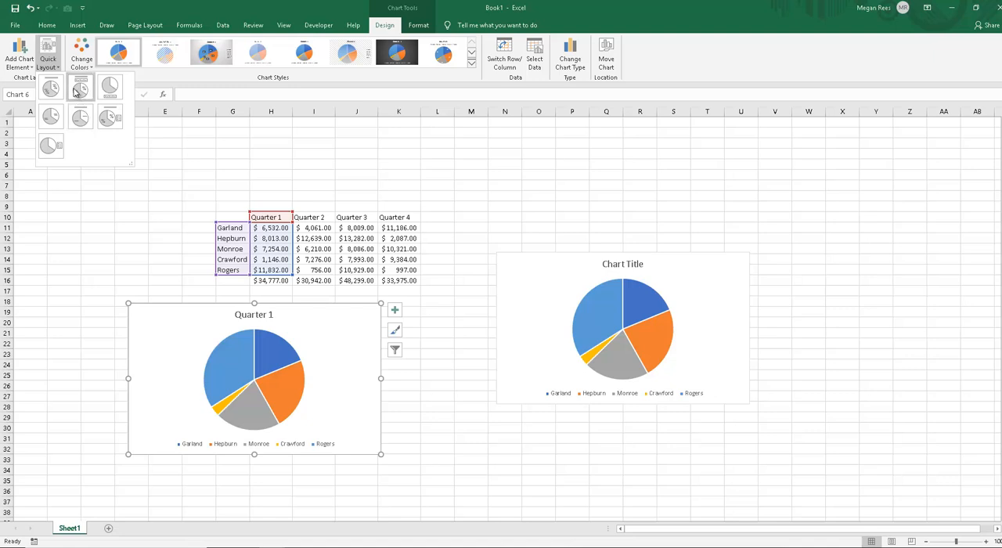
{"action": "left_click", "coordinate": [19, 59]}
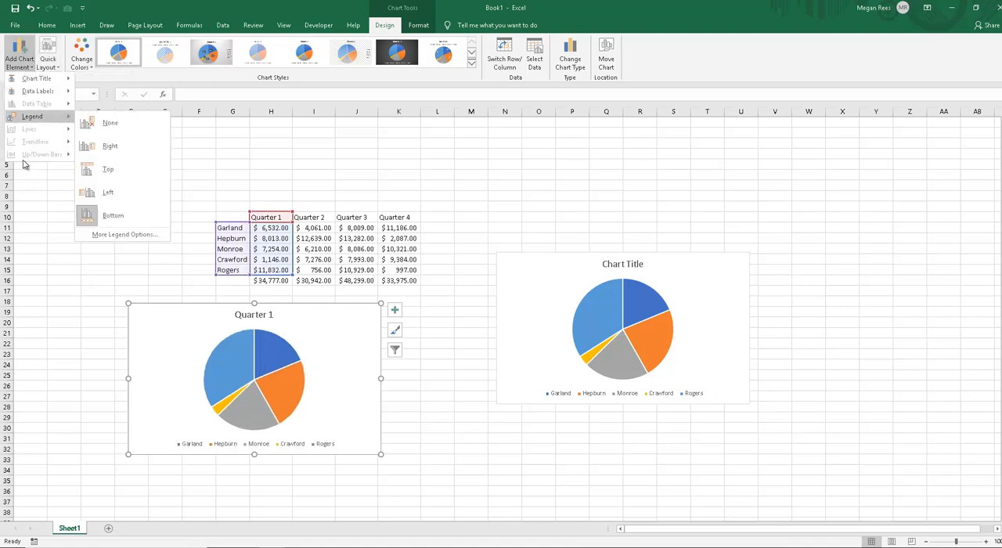
{"action": "mouse_move", "coordinate": [47, 91]}
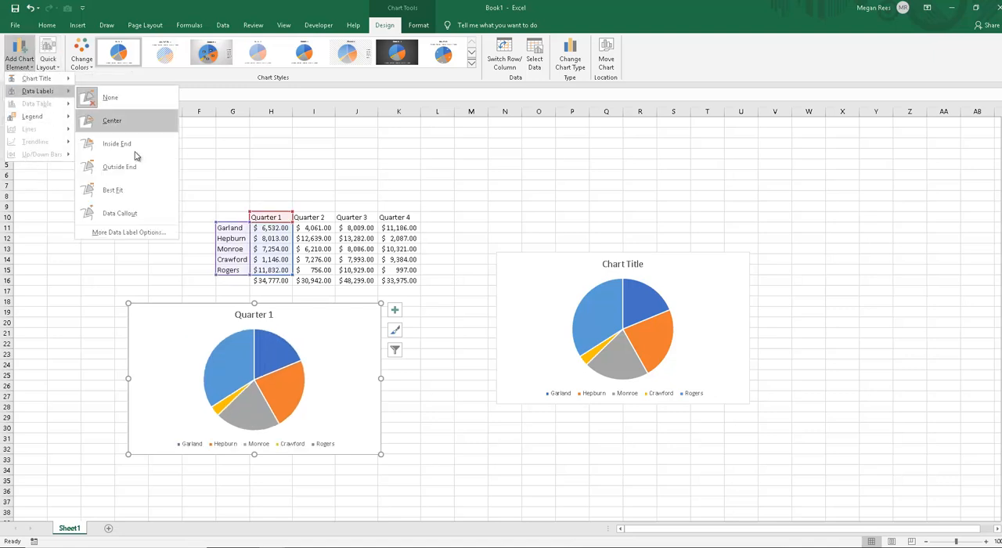
{"action": "left_click", "coordinate": [48, 56]}
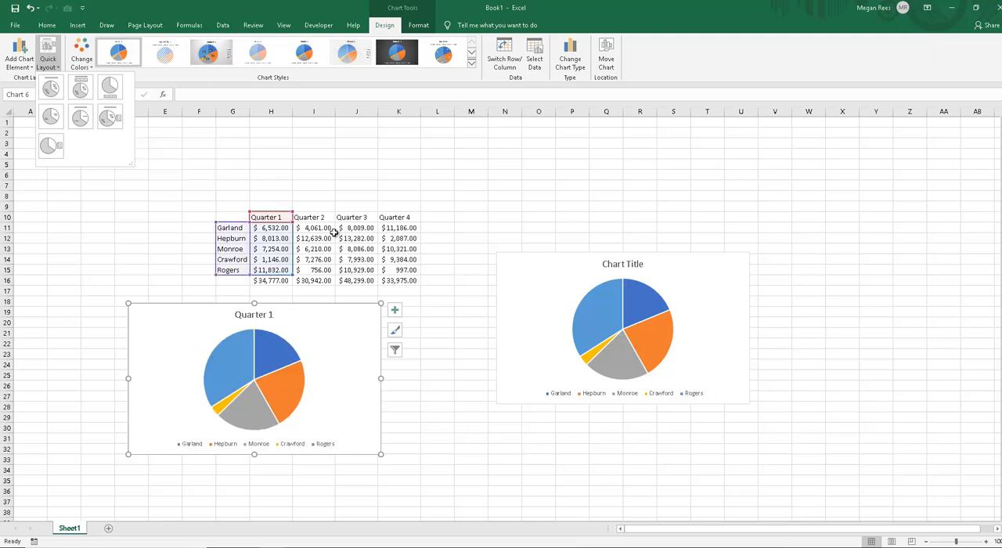
{"action": "key", "text": "Escape"}
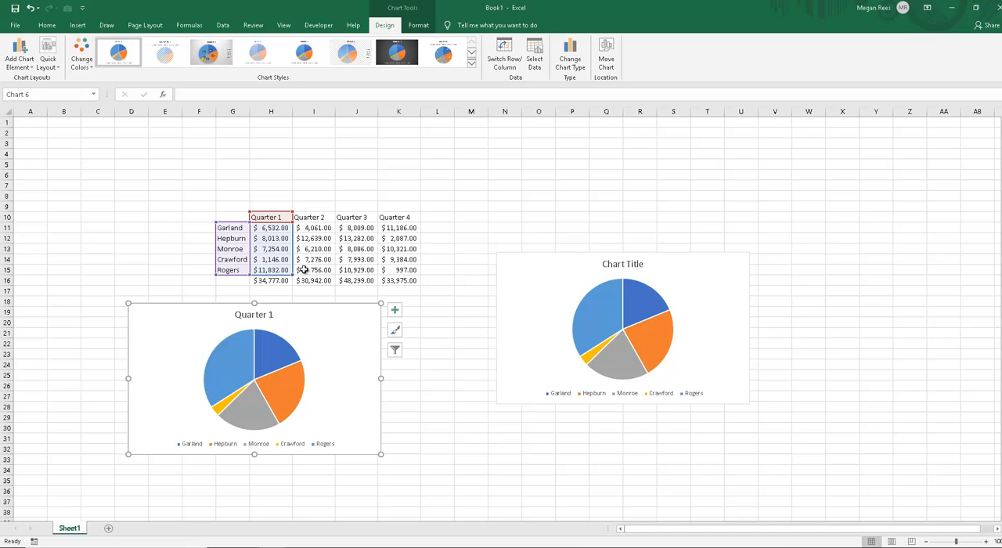
Step: Apply the first quick layout to the Quarter 1 pie, labelling each slice with its category name and percentage instead of a legend
{"action": "left_click", "coordinate": [243, 371]}
{"action": "left_click", "coordinate": [335, 401]}
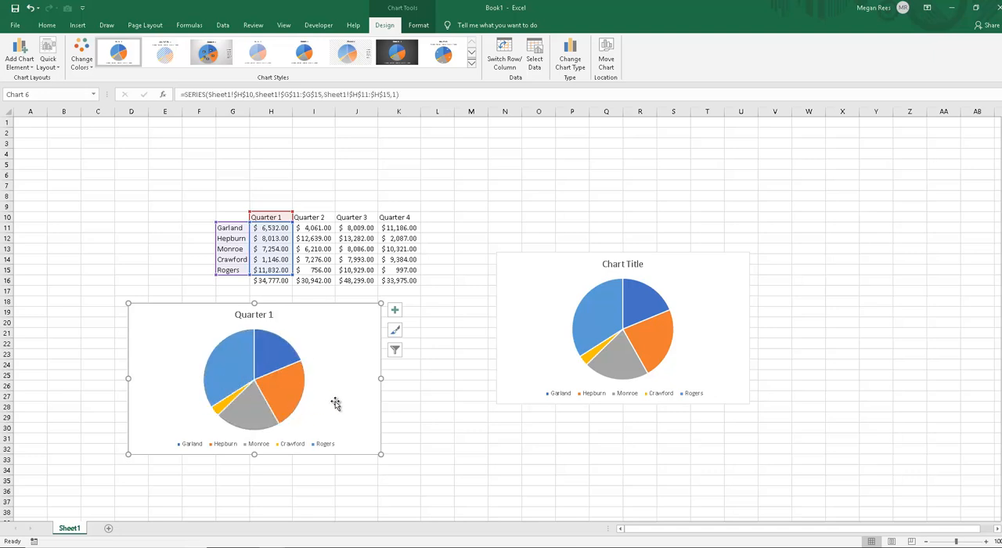
{"action": "left_click", "coordinate": [233, 368]}
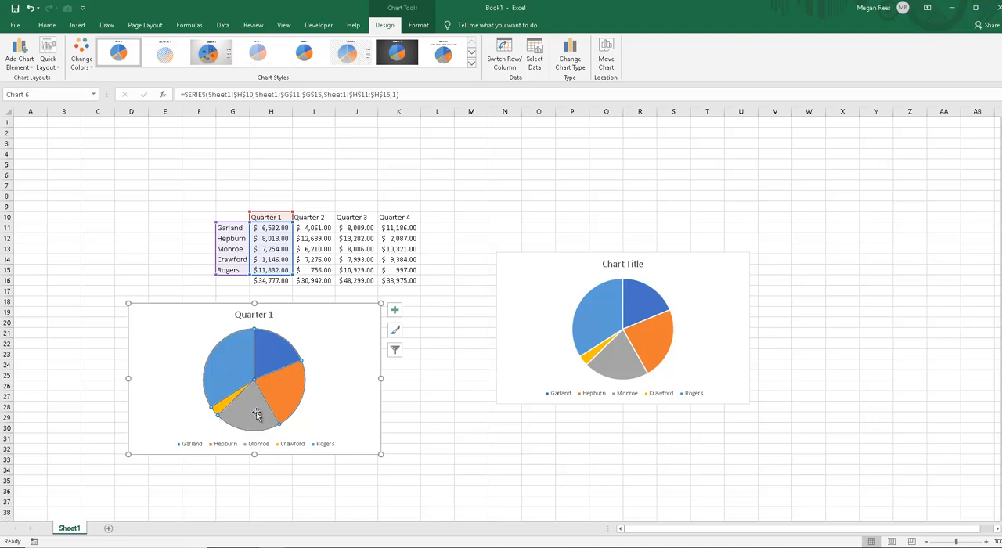
{"action": "left_click", "coordinate": [27, 64]}
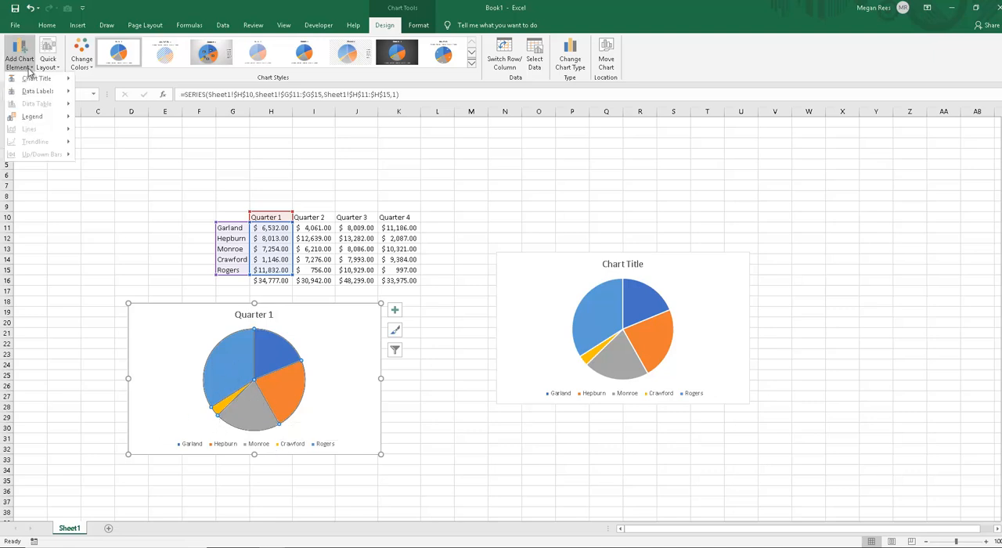
{"action": "left_click", "coordinate": [48, 62]}
{"action": "left_click", "coordinate": [51, 86]}
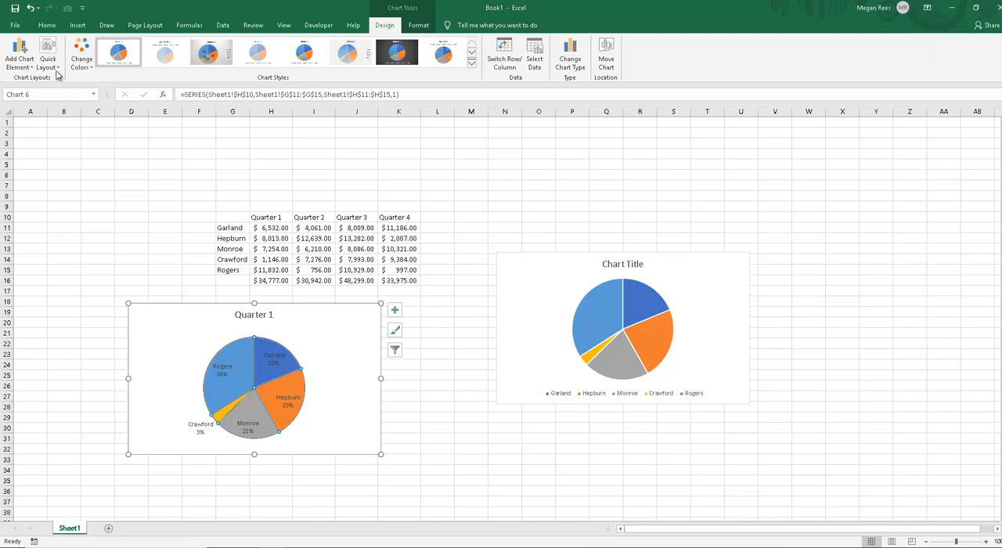
{"action": "left_click", "coordinate": [54, 67]}
{"action": "left_click", "coordinate": [55, 63]}
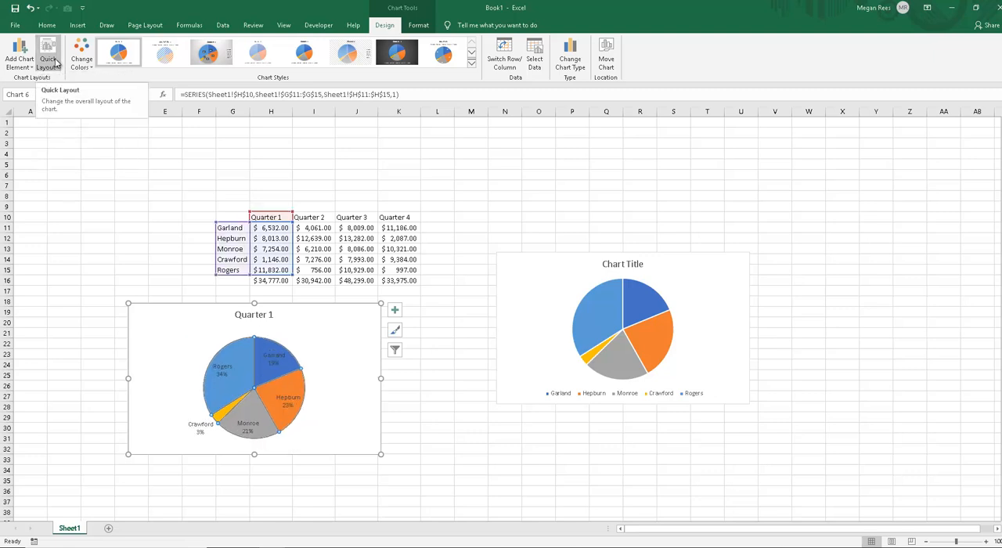
{"action": "left_click", "coordinate": [52, 63]}
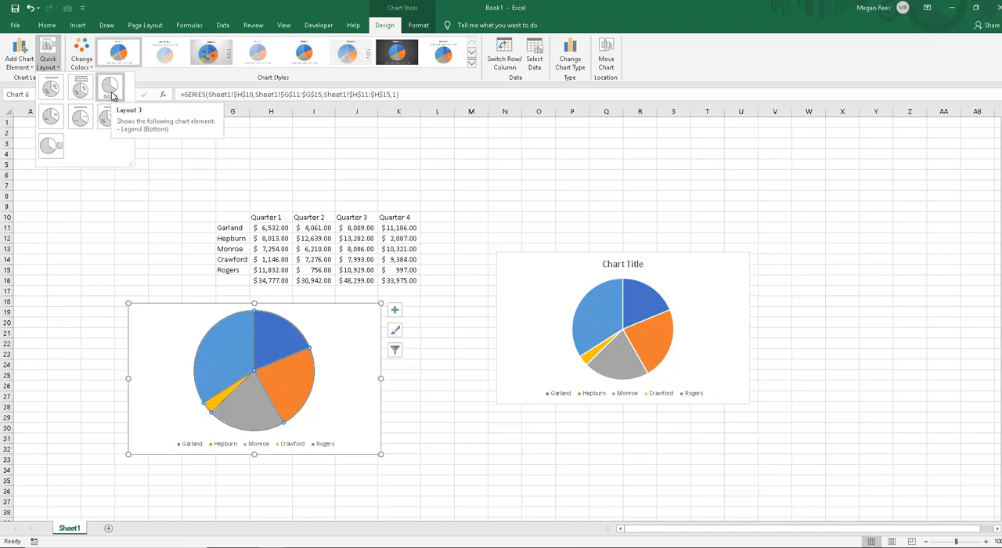
{"action": "left_click", "coordinate": [50, 88]}
Step: Move the data labels of the 34% and 19% slices outside the Quarter 1 pie, and shift the chart slightly up and right
{"action": "left_click_drag", "start_coordinate": [320, 334], "coordinate": [343, 322]}
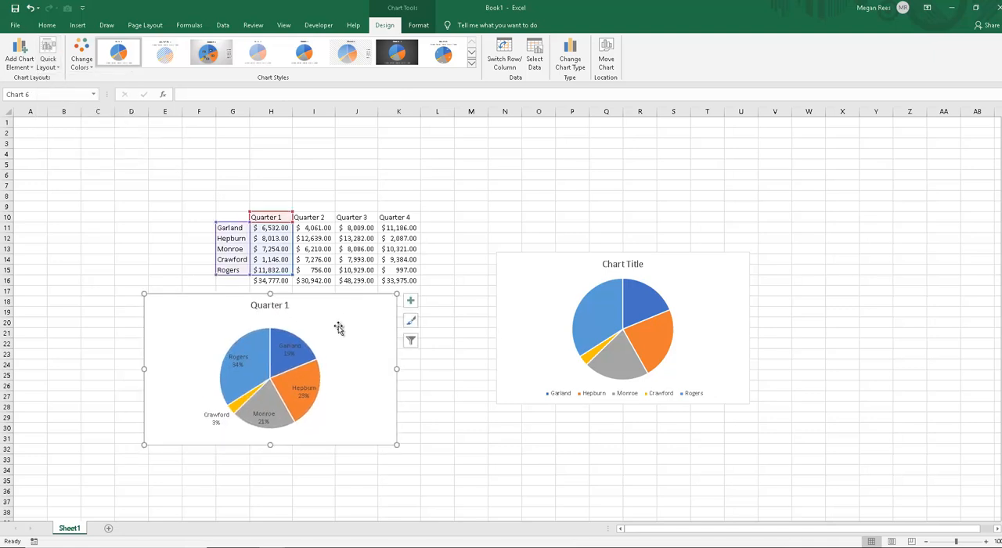
{"action": "left_click", "coordinate": [247, 363]}
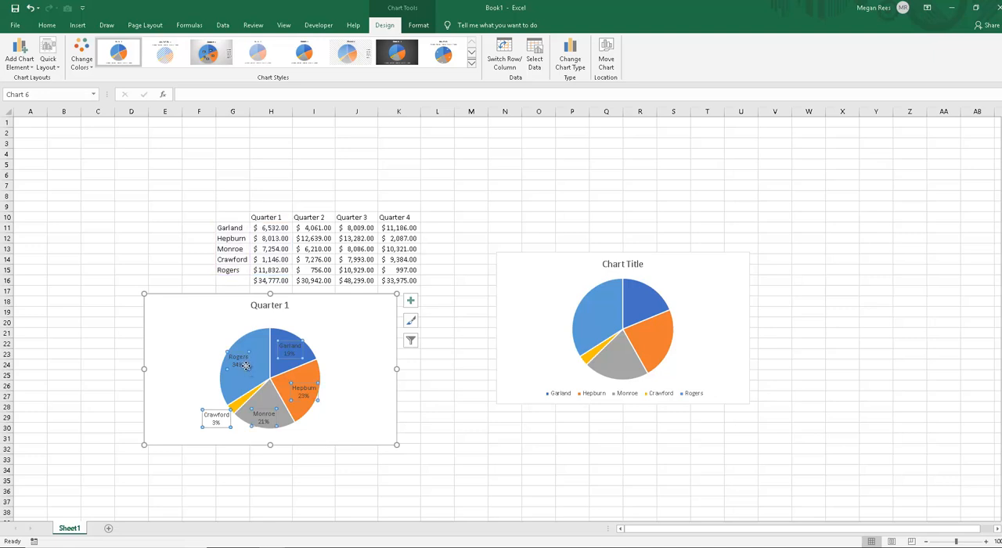
{"action": "left_click", "coordinate": [245, 365]}
{"action": "left_click_drag", "start_coordinate": [242, 370], "coordinate": [210, 352]}
{"action": "left_click", "coordinate": [287, 357]}
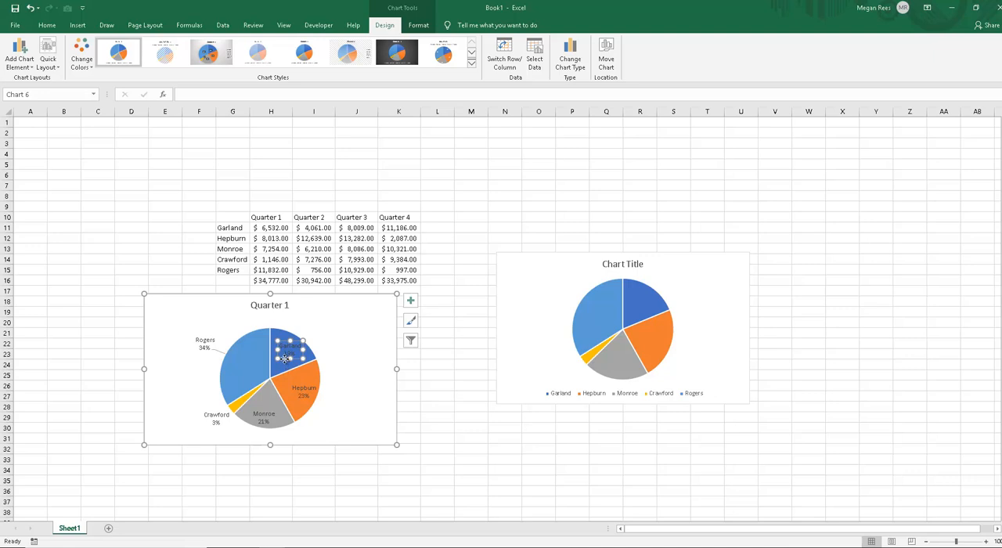
{"action": "left_click_drag", "start_coordinate": [285, 358], "coordinate": [321, 332]}
{"action": "left_click_drag", "start_coordinate": [359, 387], "coordinate": [361, 388]}
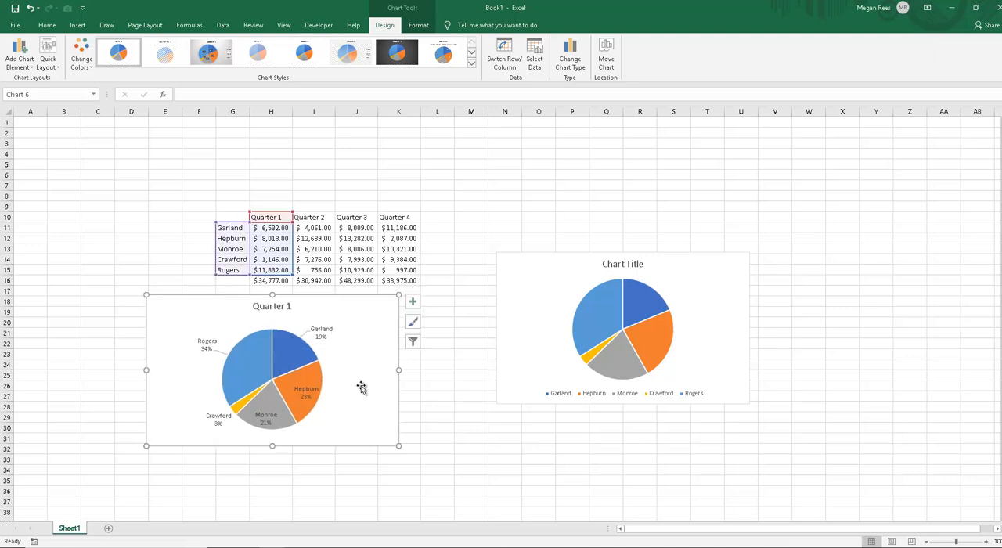
Step: Set the Quarter 1 pie's data labels to the Outside End position
{"action": "left_click", "coordinate": [20, 63]}
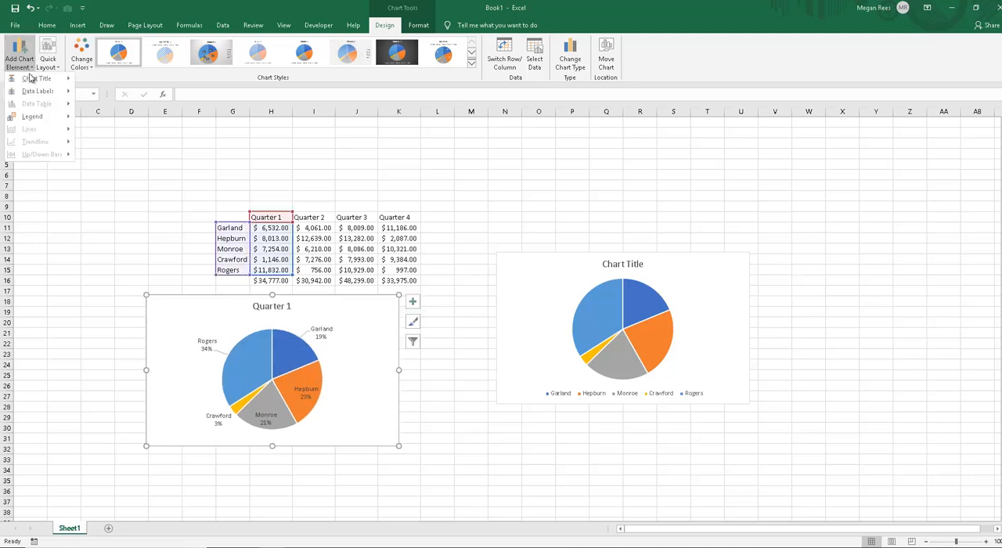
{"action": "mouse_move", "coordinate": [38, 91]}
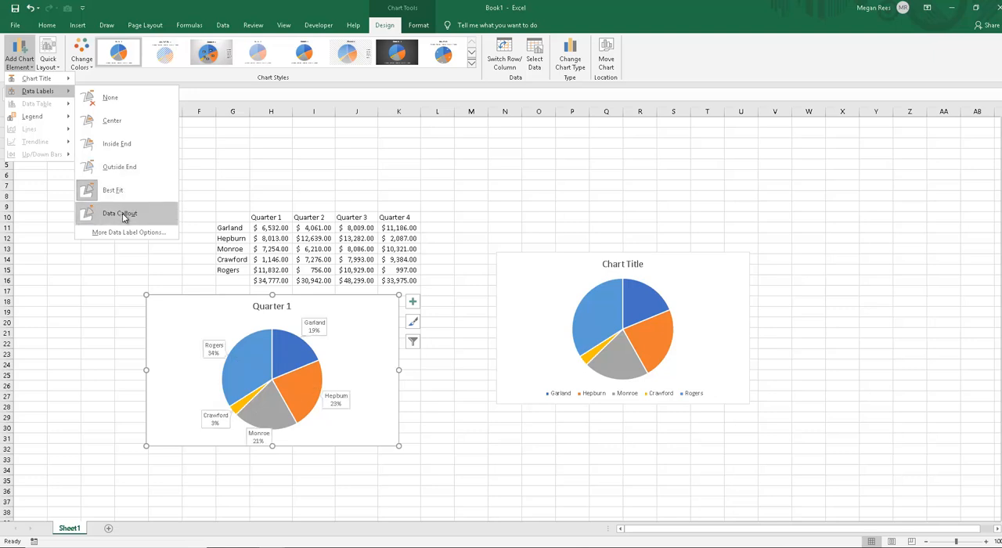
{"action": "left_click", "coordinate": [123, 167]}
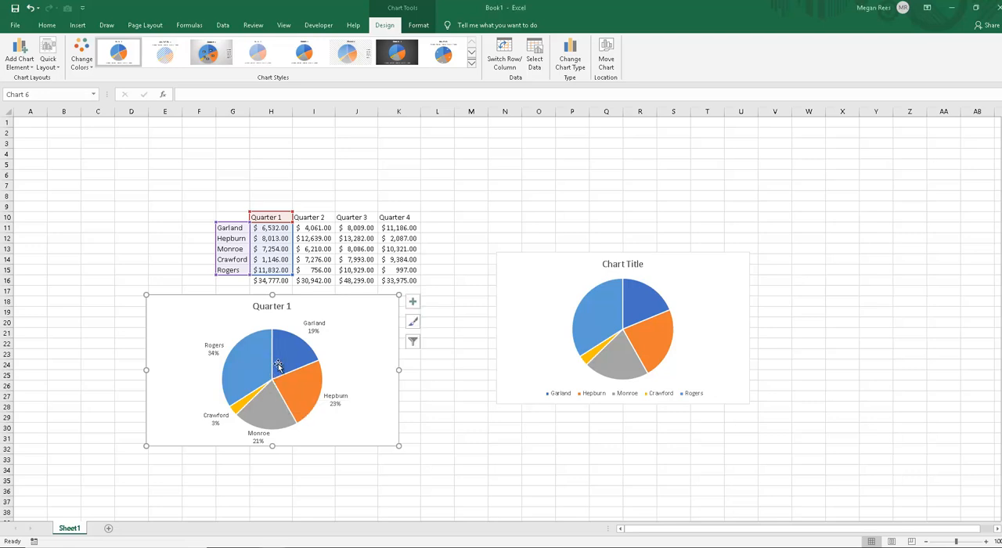
Step: Recolour the Quarter 1 pie with the third Colorful palette and place the chart so it spans about rows 13 to 27
{"action": "left_click_drag", "start_coordinate": [363, 338], "coordinate": [379, 228]}
{"action": "left_click", "coordinate": [82, 58]}
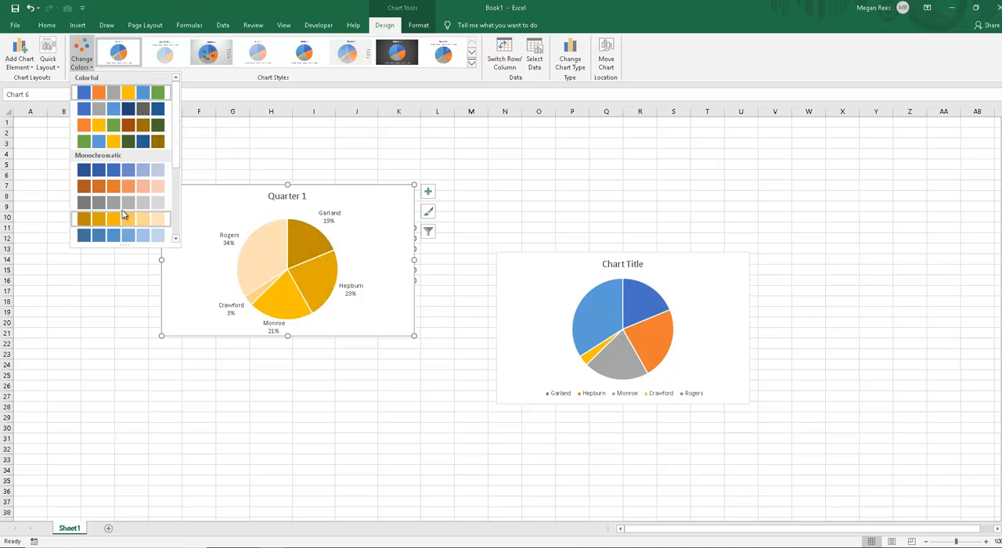
{"action": "left_click", "coordinate": [135, 127]}
{"action": "left_click_drag", "start_coordinate": [377, 208], "coordinate": [377, 274]}
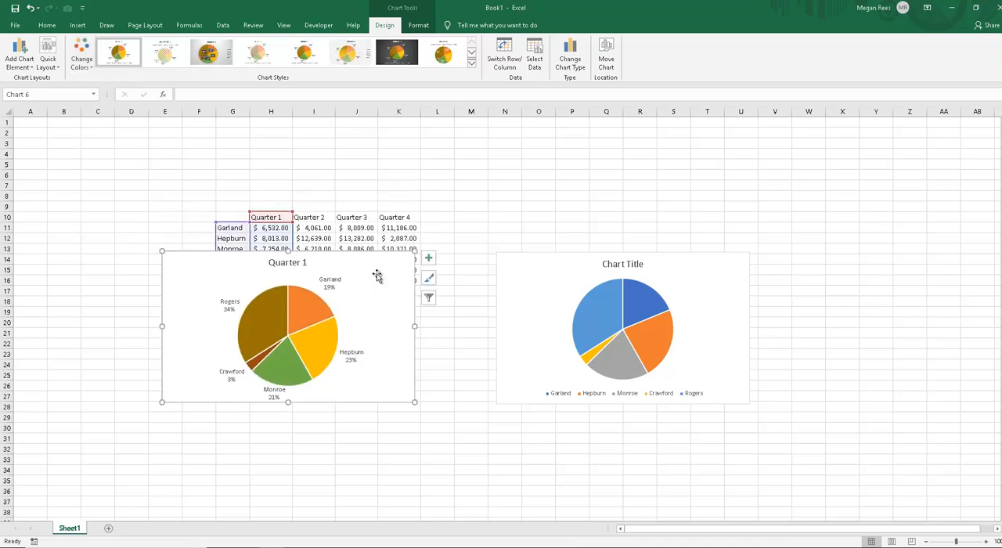
Step: Try a pale blue-grey fill on the whole series of the Quarter 1 pie and undo it
{"action": "left_click", "coordinate": [264, 326]}
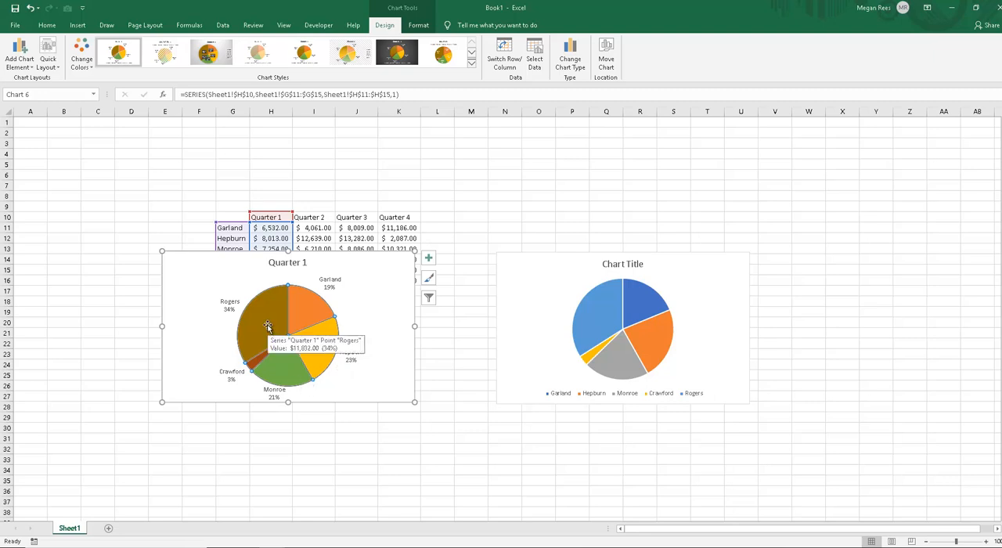
{"action": "right_click", "coordinate": [263, 319]}
{"action": "left_click", "coordinate": [275, 298]}
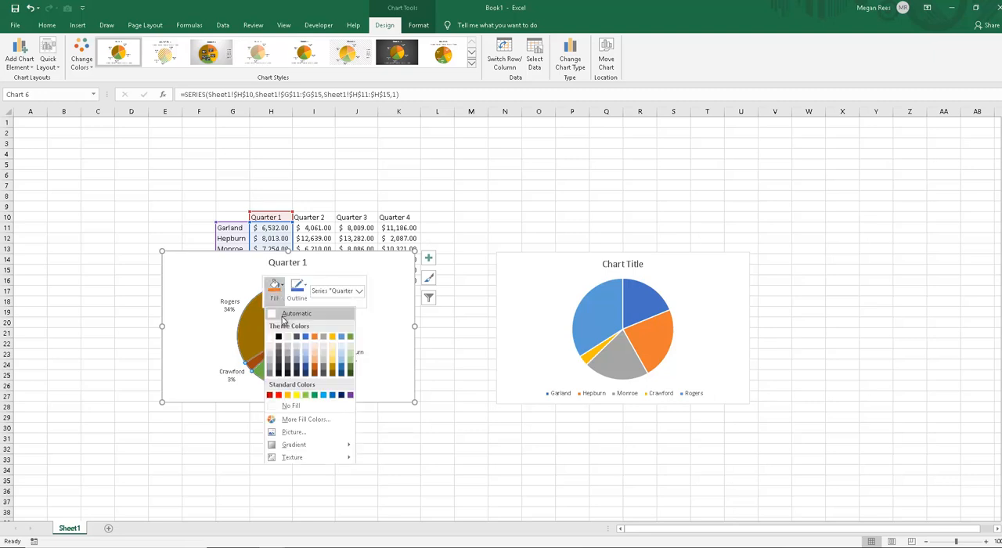
{"action": "left_click", "coordinate": [297, 368]}
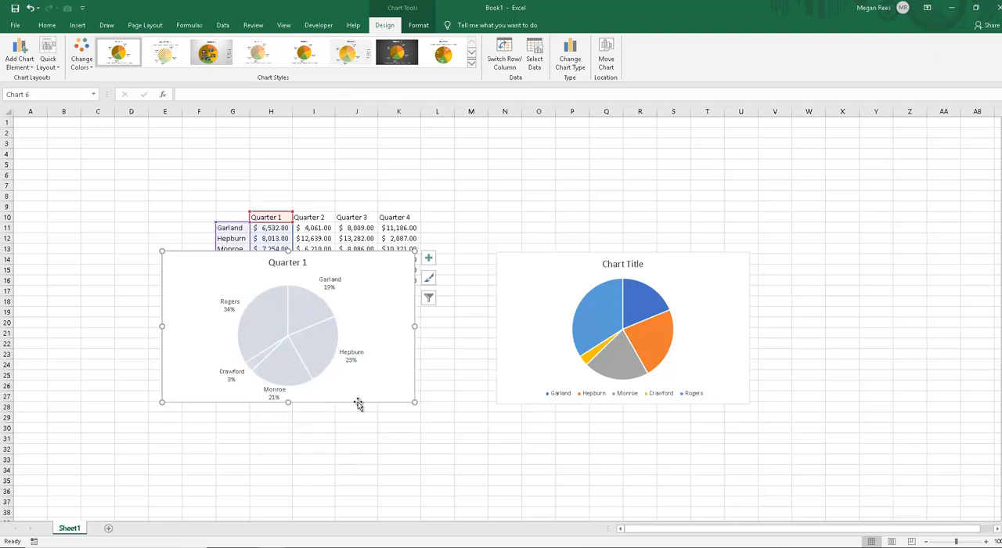
{"action": "key", "text": "ctrl+z"}
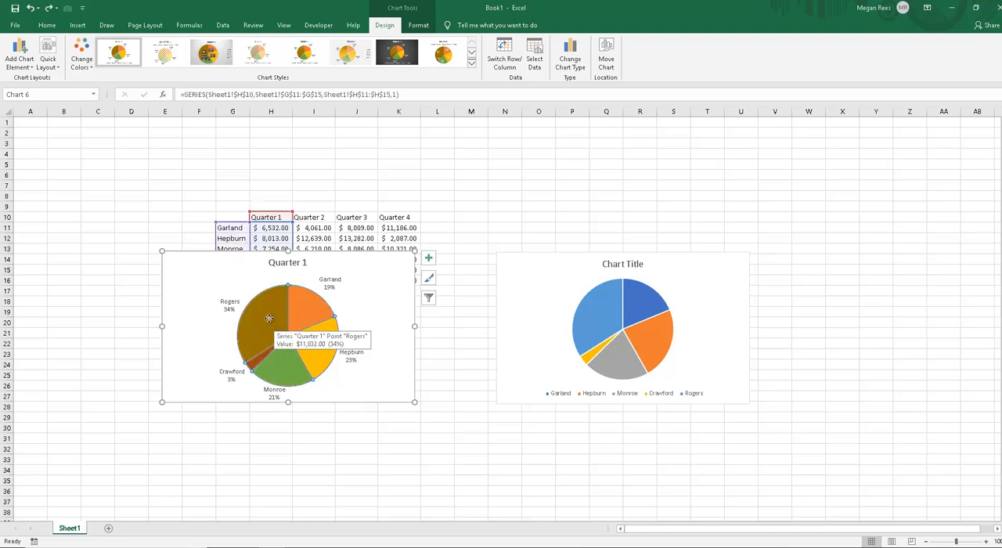
Step: Fill only the 34% slice of the Quarter 1 pie with dark orange and the 19% slice with dark gold
{"action": "left_click", "coordinate": [268, 317]}
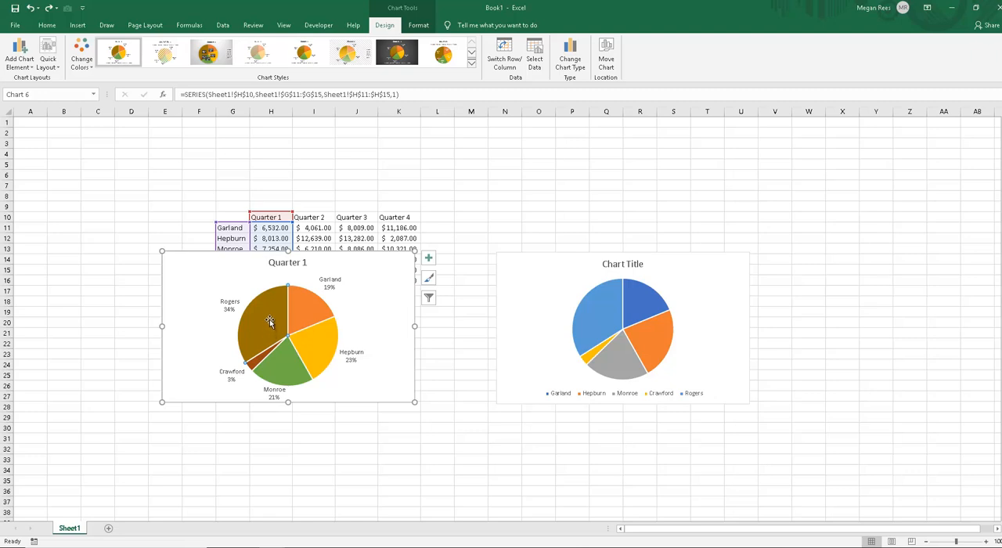
{"action": "right_click", "coordinate": [267, 322]}
{"action": "left_click", "coordinate": [283, 290]}
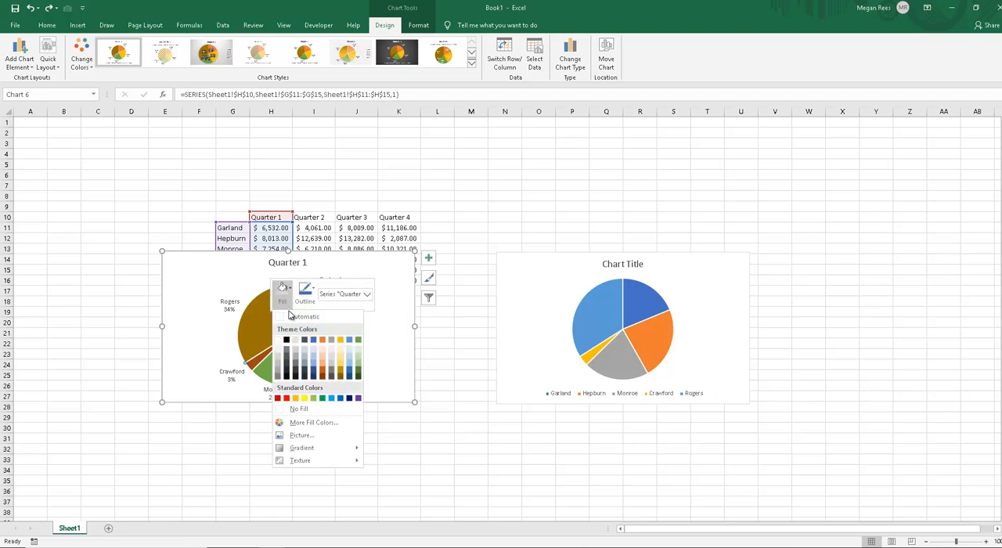
{"action": "left_click", "coordinate": [322, 367]}
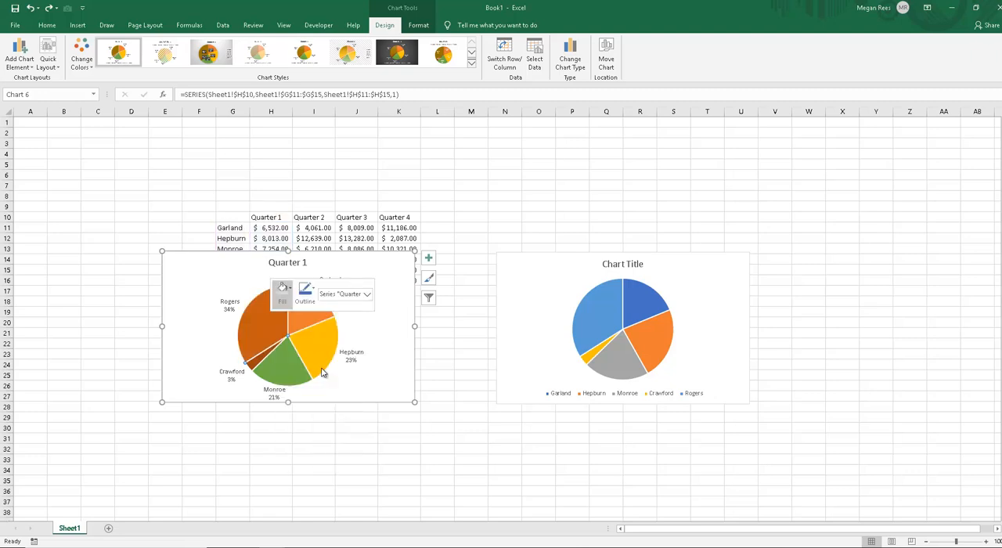
{"action": "left_click", "coordinate": [300, 314]}
{"action": "right_click", "coordinate": [300, 314]}
{"action": "left_click", "coordinate": [312, 288]}
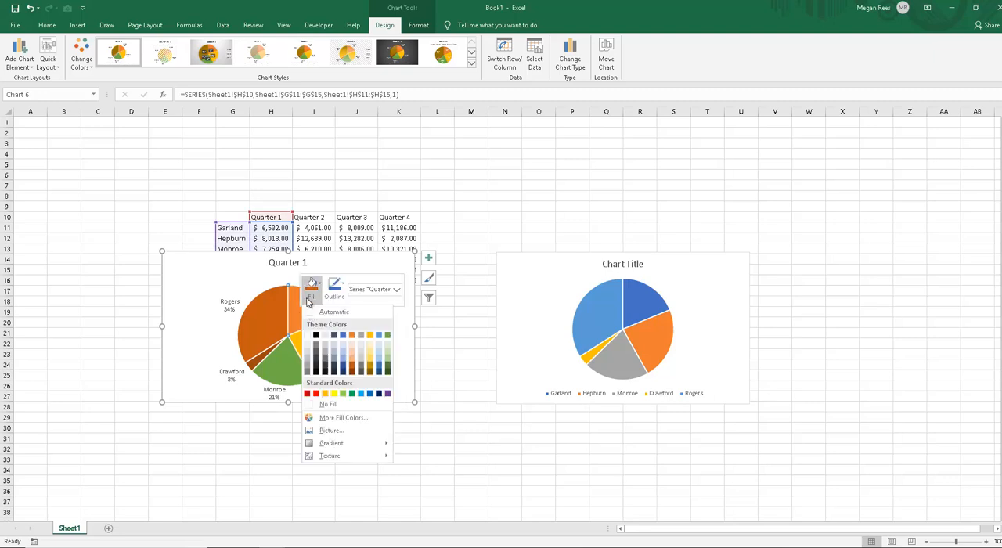
{"action": "left_click", "coordinate": [370, 368]}
Step: Fill the 23% slice of the Quarter 1 pie with standard red
{"action": "right_click", "coordinate": [319, 349]}
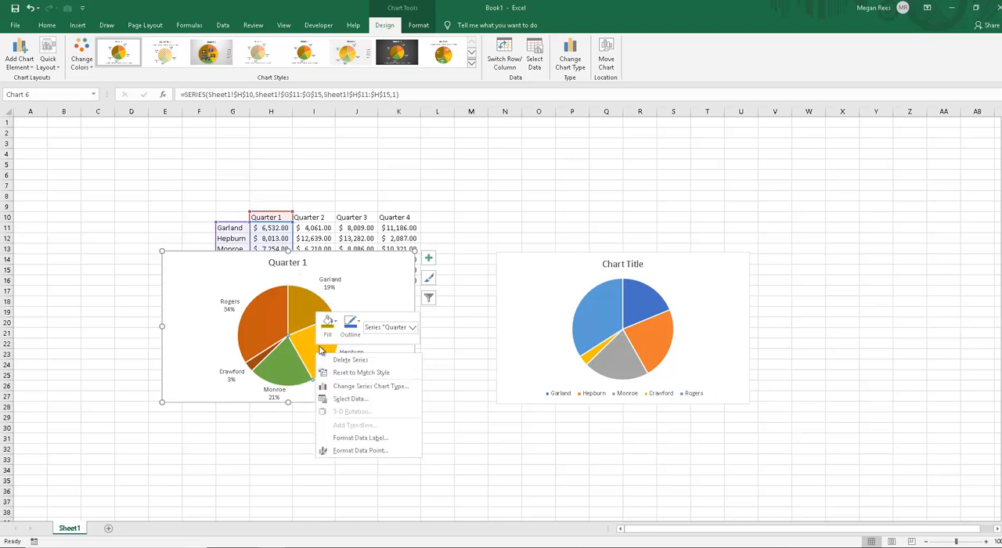
{"action": "left_click", "coordinate": [329, 327]}
{"action": "left_click", "coordinate": [332, 432]}
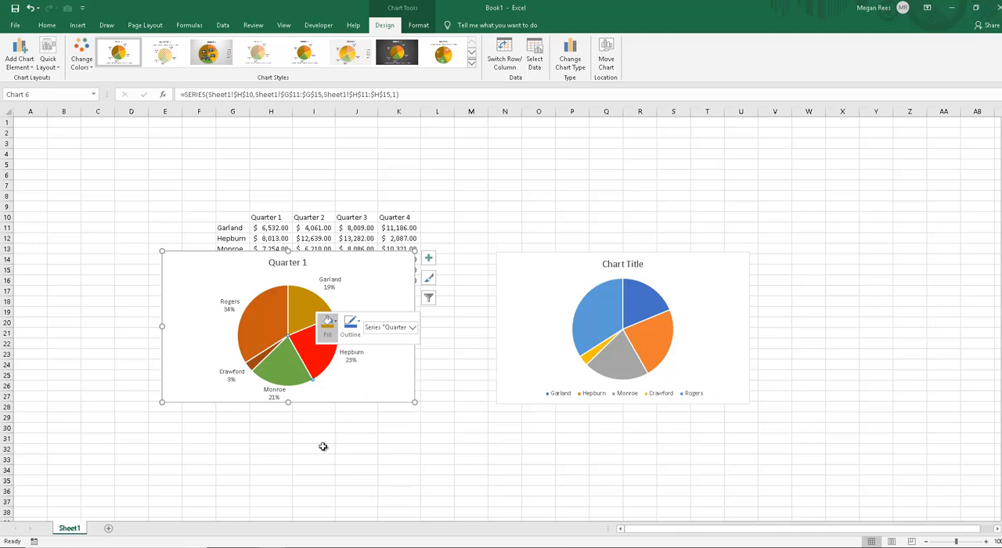
Step: Try a medium blue fill on the 21% slice of the Quarter 1 pie
{"action": "right_click", "coordinate": [297, 369]}
{"action": "left_click", "coordinate": [305, 336]}
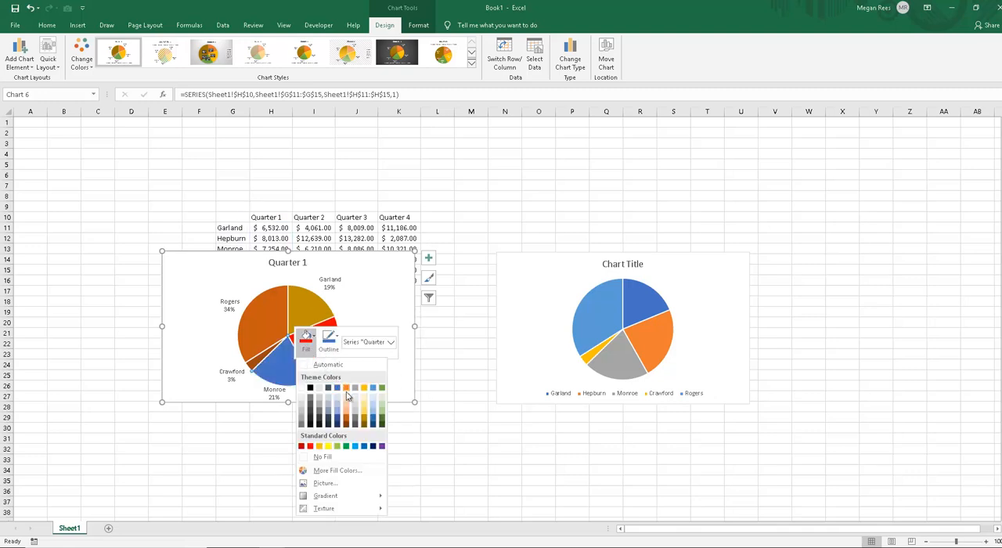
{"action": "left_click", "coordinate": [352, 408]}
{"action": "left_click", "coordinate": [290, 372]}
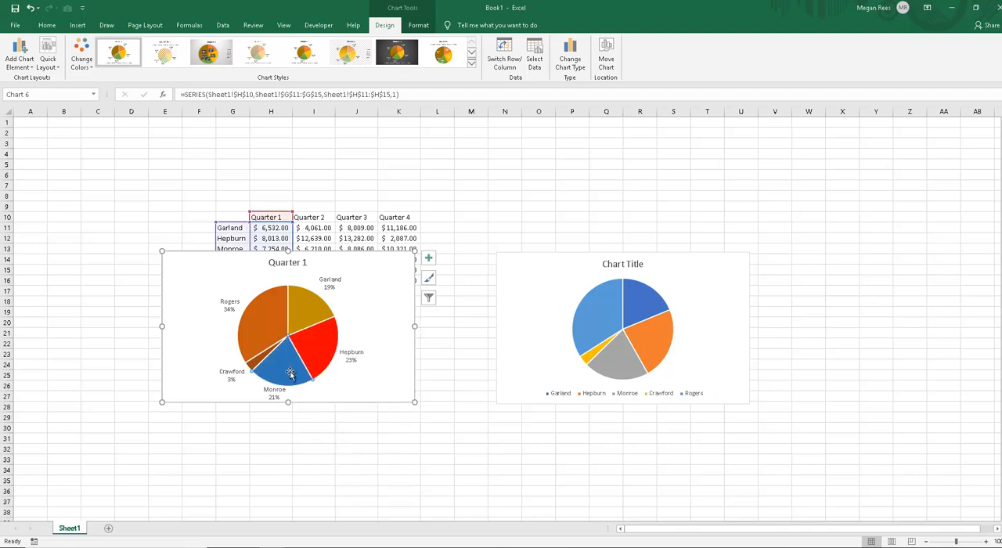
Step: Fill the 21% slice of the Quarter 1 pie with dark green and the 3% slice with light grey
{"action": "right_click", "coordinate": [291, 371]}
{"action": "left_click", "coordinate": [303, 342]}
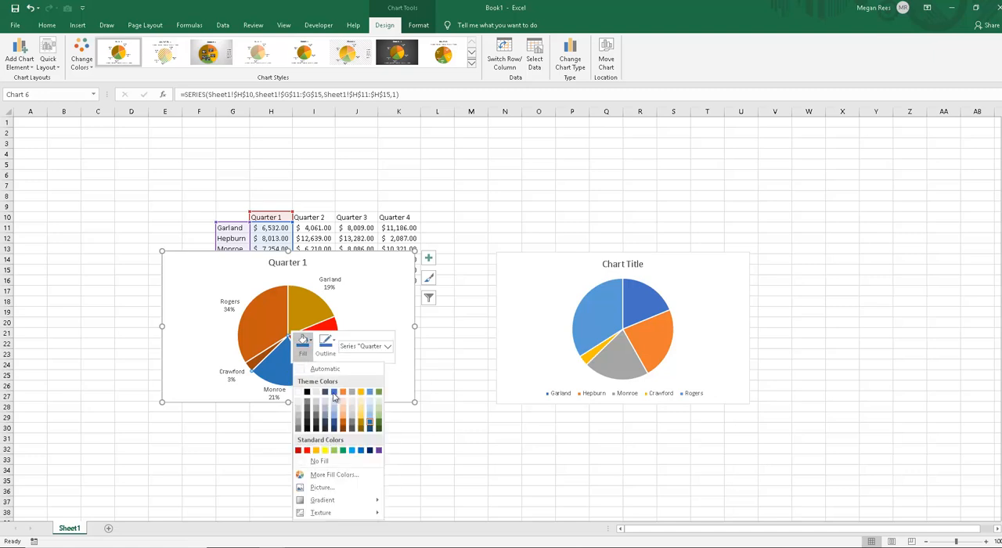
{"action": "left_click", "coordinate": [379, 430]}
{"action": "right_click", "coordinate": [252, 368]}
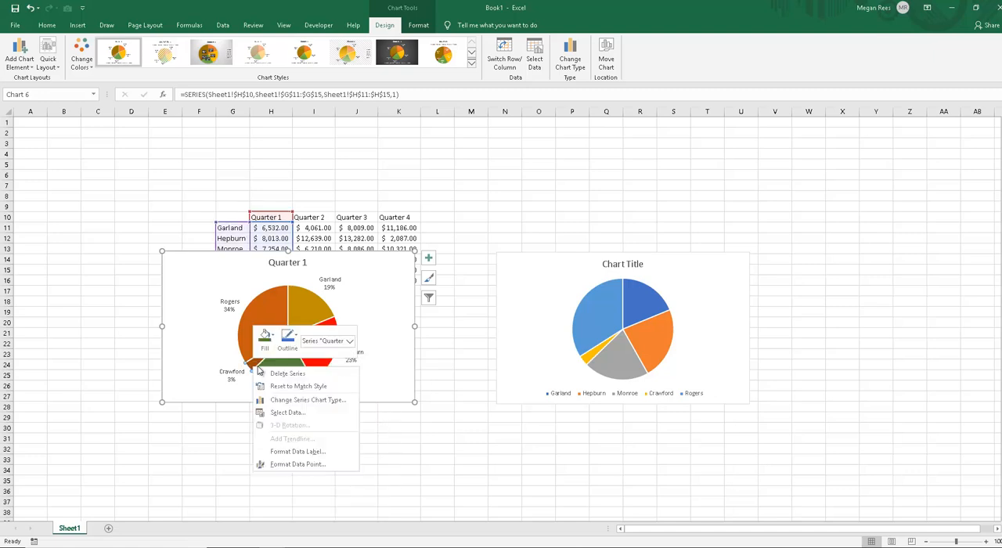
{"action": "left_click", "coordinate": [264, 338]}
{"action": "left_click", "coordinate": [319, 404]}
{"action": "left_click", "coordinate": [338, 380]}
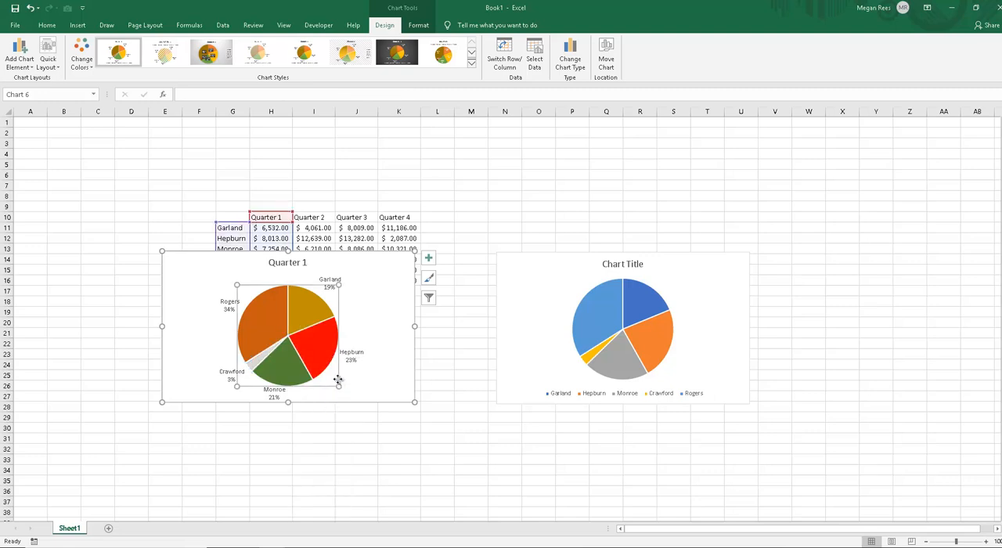
{"action": "left_click", "coordinate": [370, 378]}
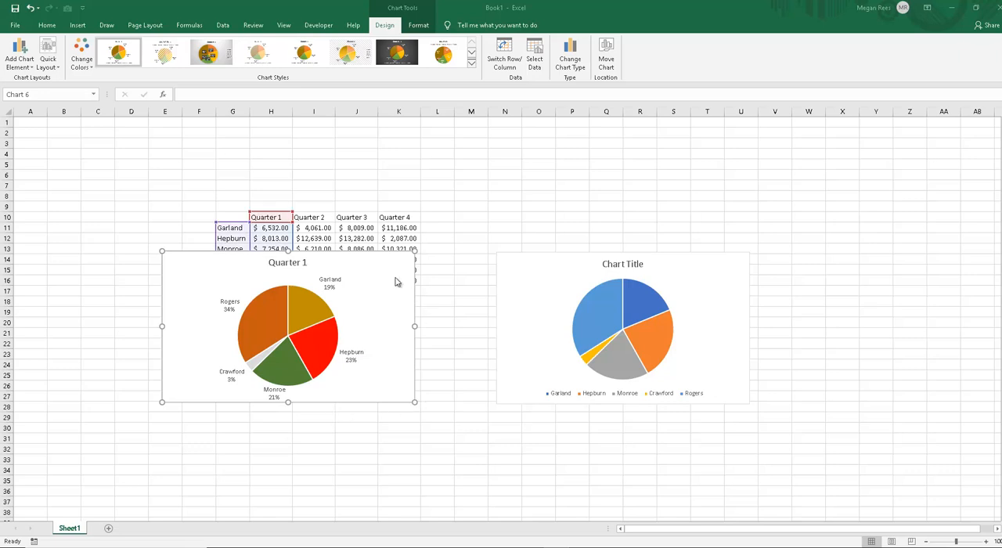
Step: Move the Quarter 1 pie chart off the data table to about columns N to U, starting near row 1
{"action": "left_click_drag", "start_coordinate": [392, 261], "coordinate": [684, 138]}
{"action": "left_click", "coordinate": [478, 322]}
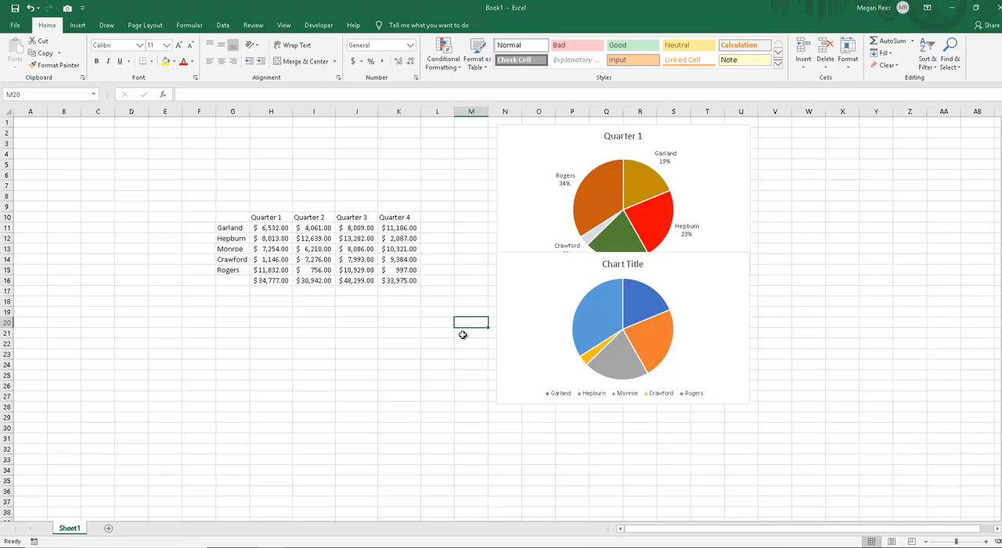
{"action": "left_click", "coordinate": [520, 188]}
{"action": "left_click", "coordinate": [477, 235]}
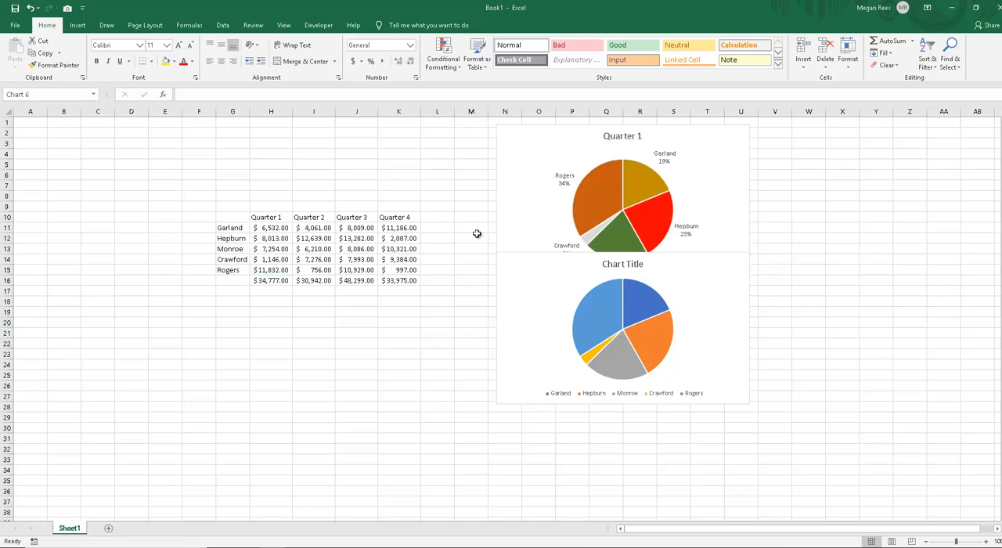
{"action": "left_click", "coordinate": [437, 280]}
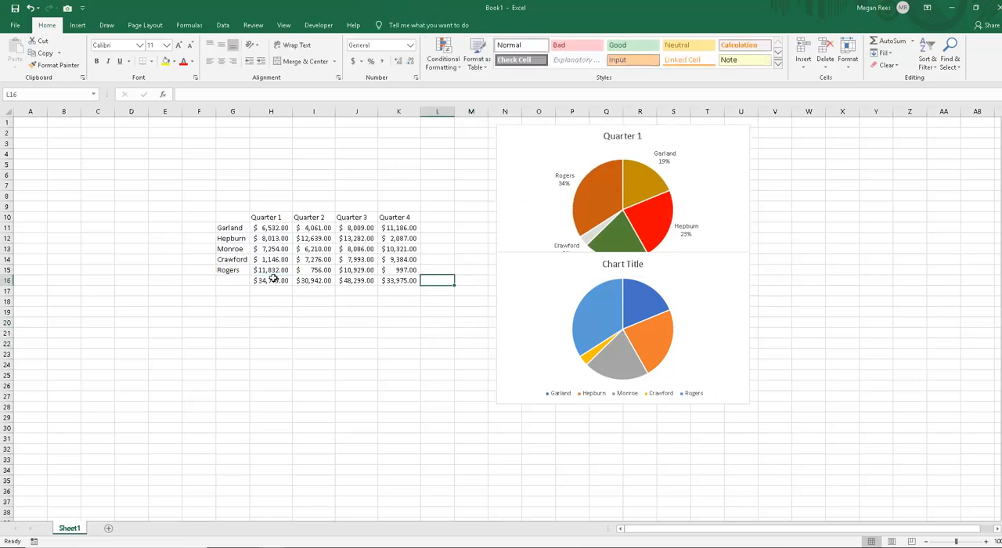
Step: Try a doughnut chart of the Quarter 1 data in G10:H15 and delete it
{"action": "left_click_drag", "start_coordinate": [240, 222], "coordinate": [275, 270]}
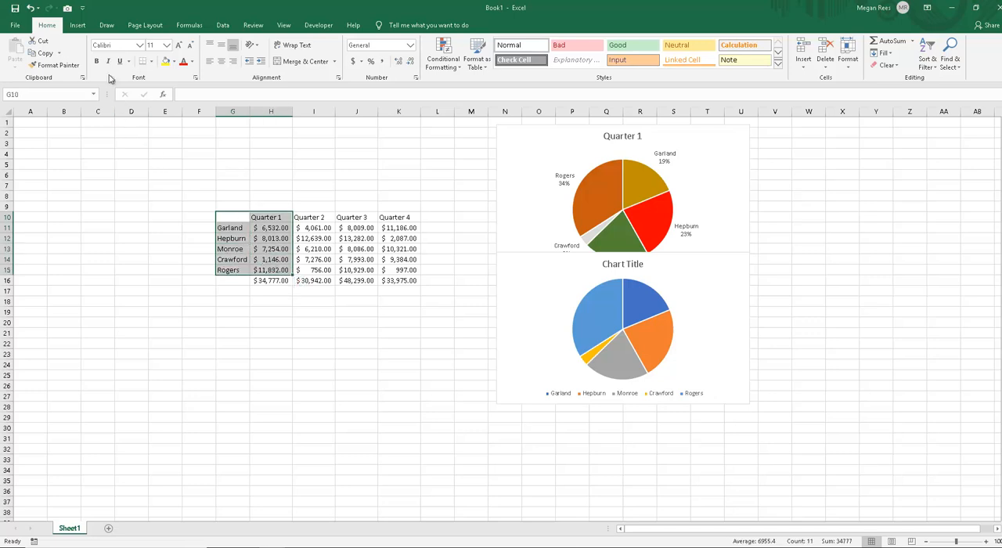
{"action": "left_click", "coordinate": [78, 25]}
{"action": "left_click", "coordinate": [451, 65]}
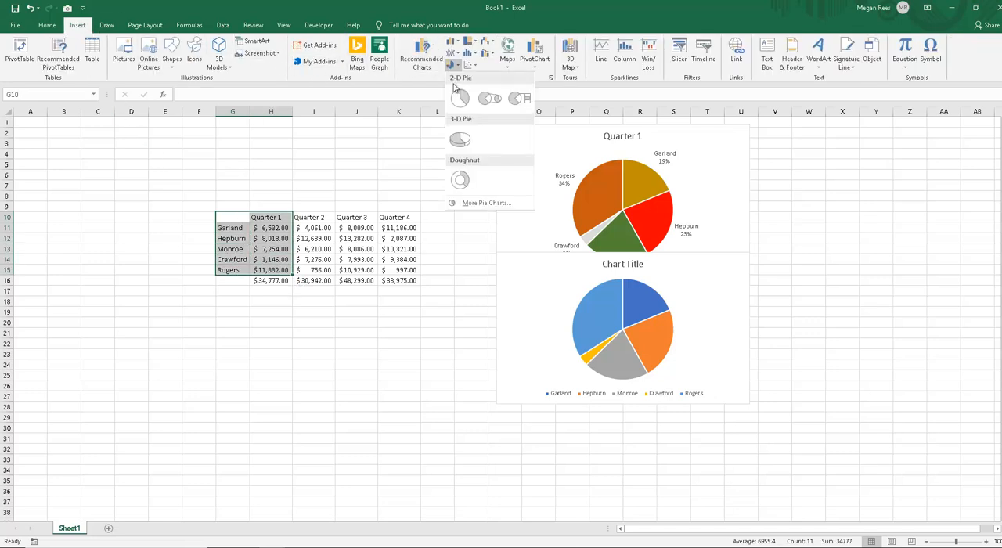
{"action": "left_click", "coordinate": [459, 180]}
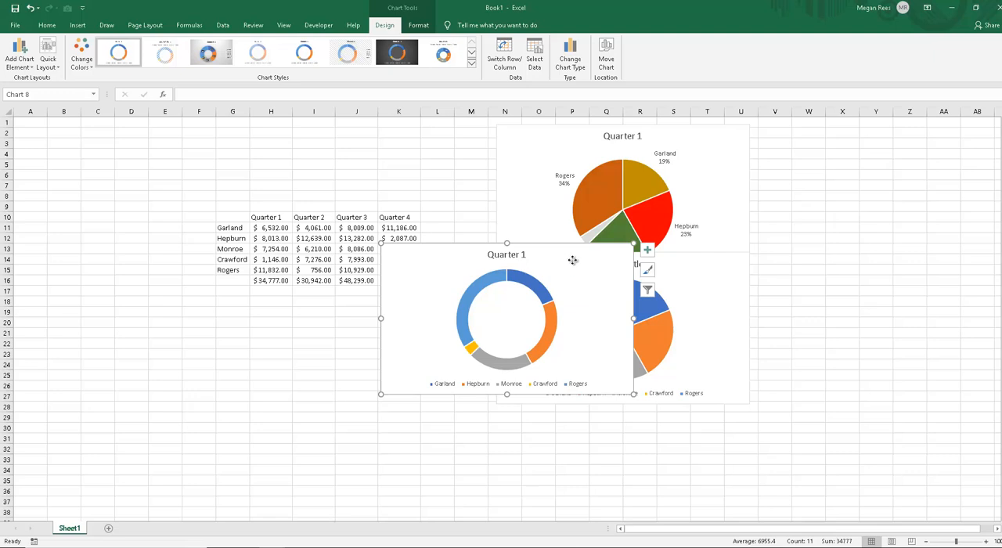
{"action": "left_click_drag", "start_coordinate": [638, 257], "coordinate": [470, 231]}
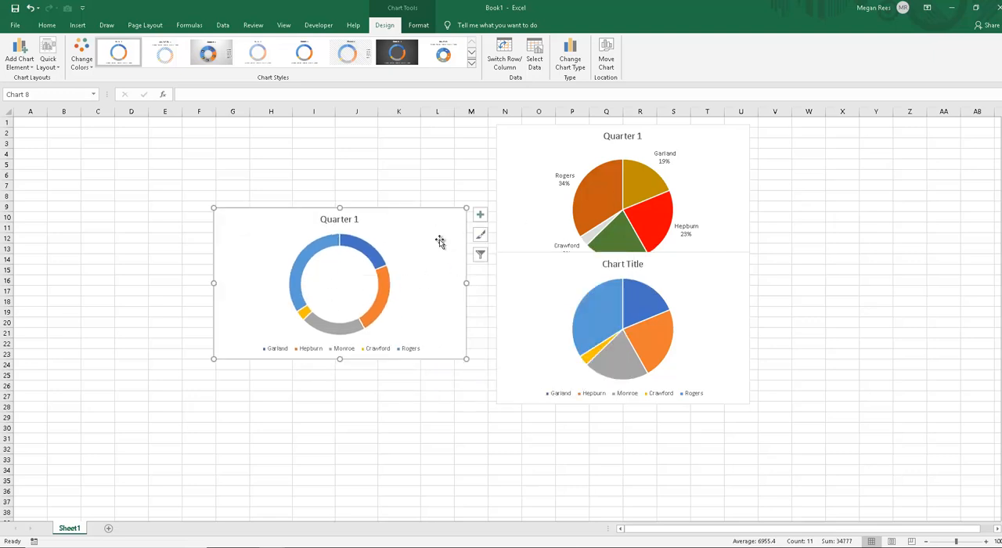
{"action": "key", "text": "Delete"}
{"action": "left_click", "coordinate": [348, 355]}
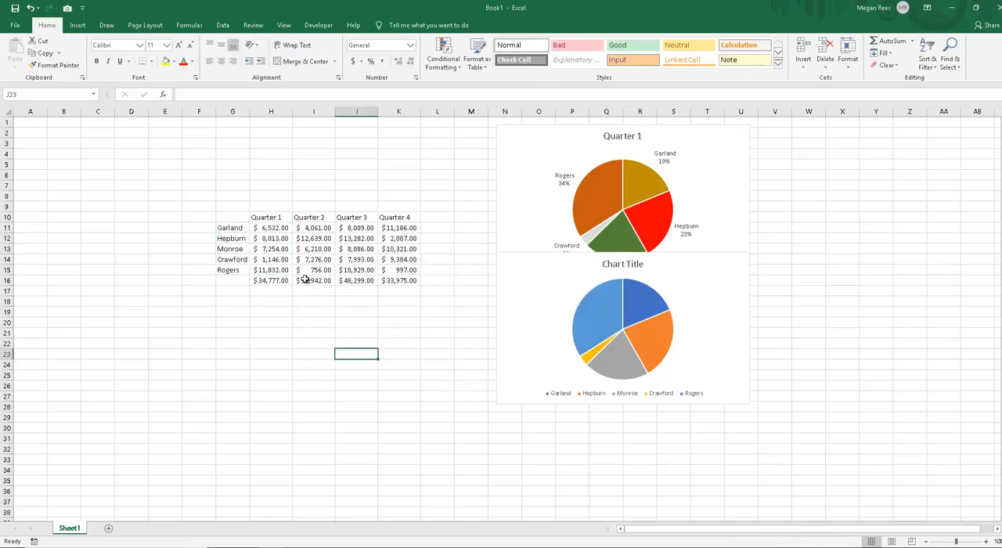
Step: Insert a doughnut chart of all four quarters from G10:K15, enlarge it and place it beside the data table over the pie charts
{"action": "left_click_drag", "start_coordinate": [236, 216], "coordinate": [406, 278]}
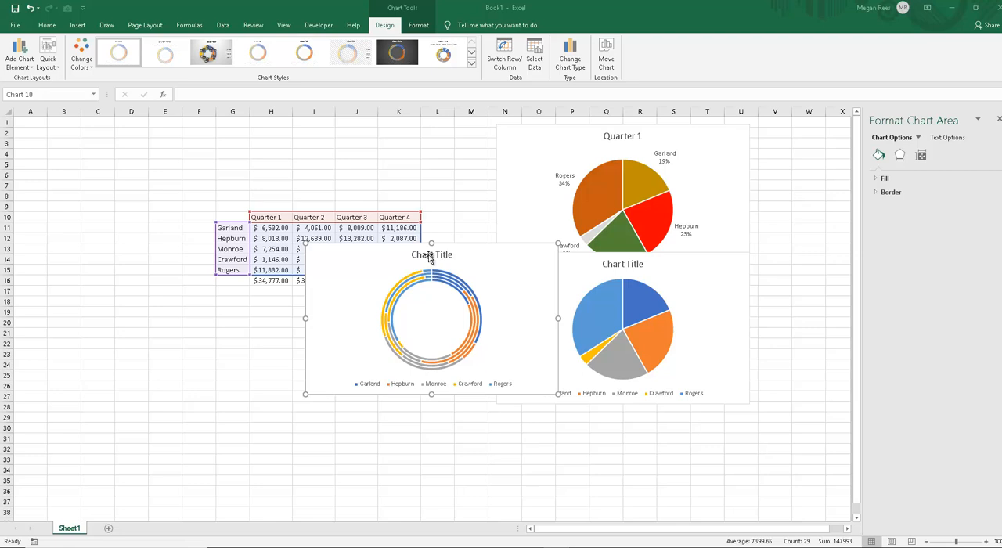
{"action": "left_click_drag", "start_coordinate": [548, 386], "coordinate": [547, 440]}
{"action": "left_click_drag", "start_coordinate": [477, 214], "coordinate": [665, 181]}
{"action": "left_click", "coordinate": [999, 119]}
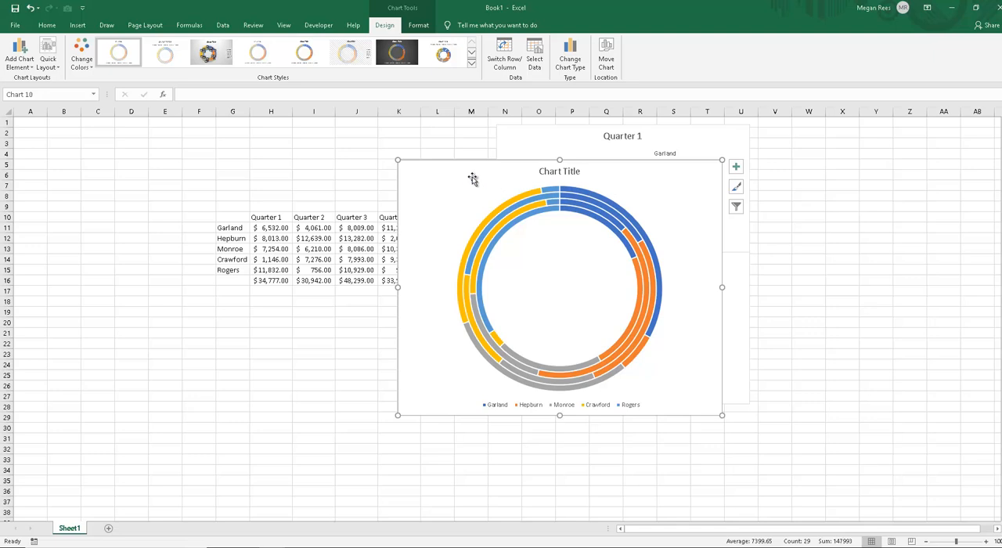
{"action": "left_click_drag", "start_coordinate": [470, 177], "coordinate": [487, 186]}
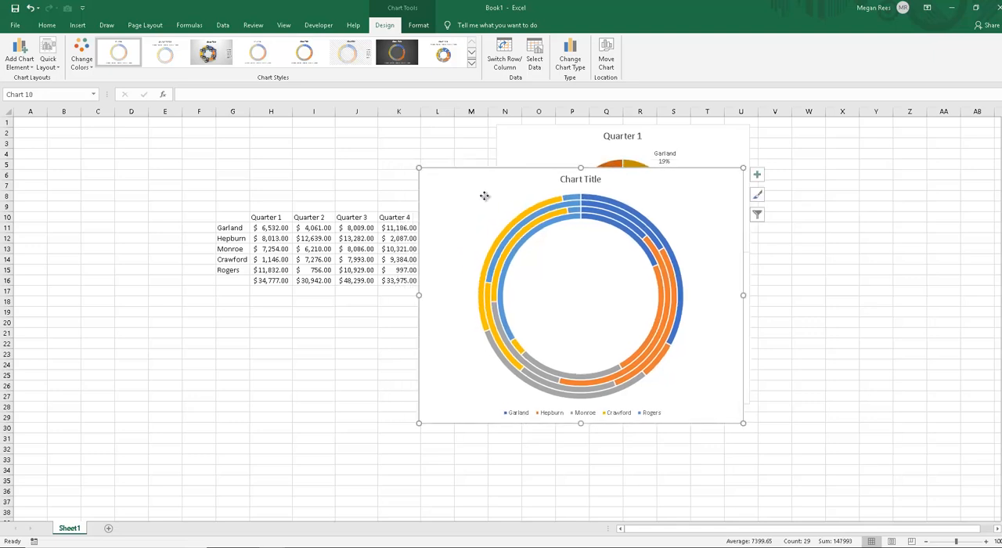
Step: Format the outer data series of the four-quarter doughnut chart and set the doughnut hole size to 32%
{"action": "left_click", "coordinate": [479, 194]}
{"action": "right_click", "coordinate": [440, 200]}
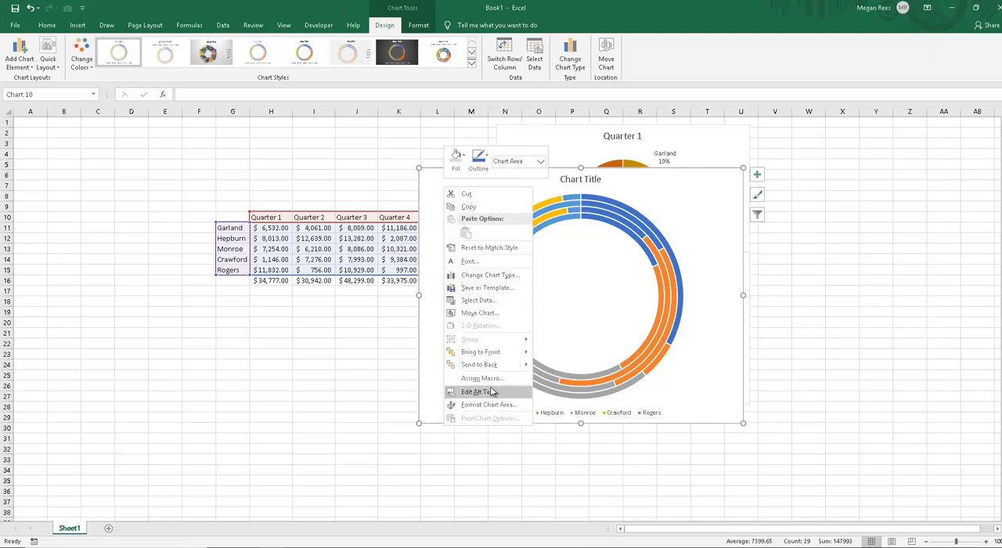
{"action": "left_click", "coordinate": [625, 322]}
{"action": "right_click", "coordinate": [677, 308]}
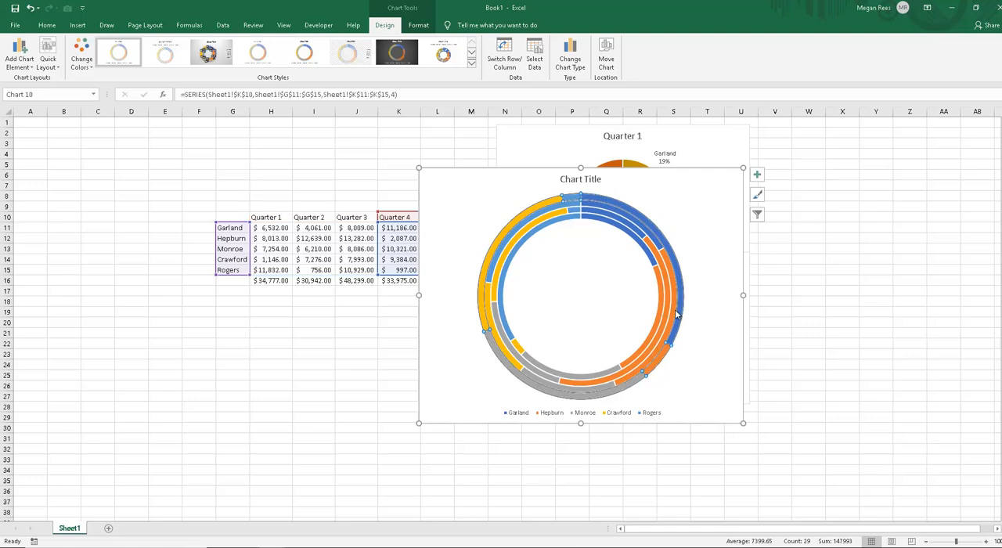
{"action": "left_click", "coordinate": [699, 408]}
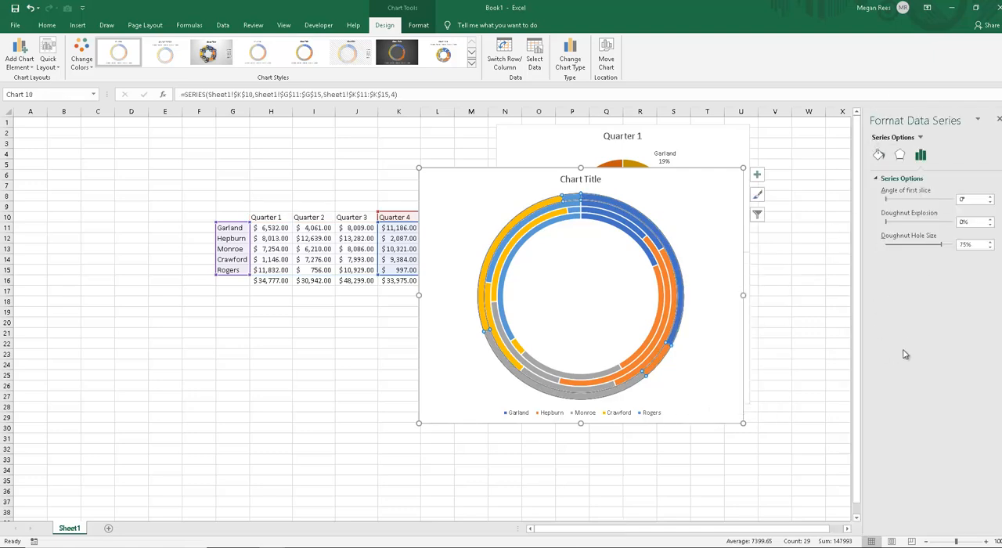
{"action": "left_click", "coordinate": [879, 155]}
{"action": "left_click", "coordinate": [899, 155]}
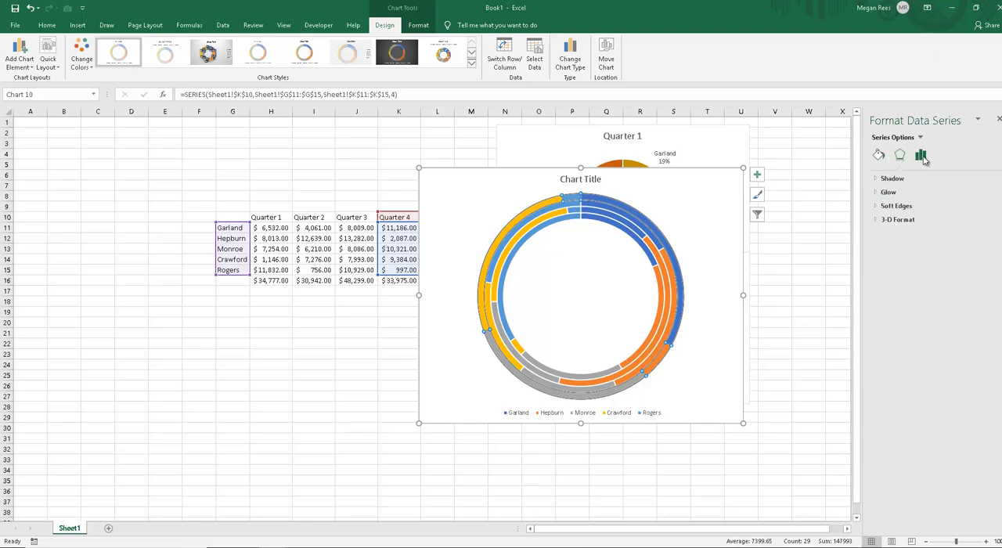
{"action": "left_click", "coordinate": [921, 155]}
{"action": "left_click", "coordinate": [881, 156]}
{"action": "left_click", "coordinate": [901, 155]}
{"action": "left_click", "coordinate": [921, 156]}
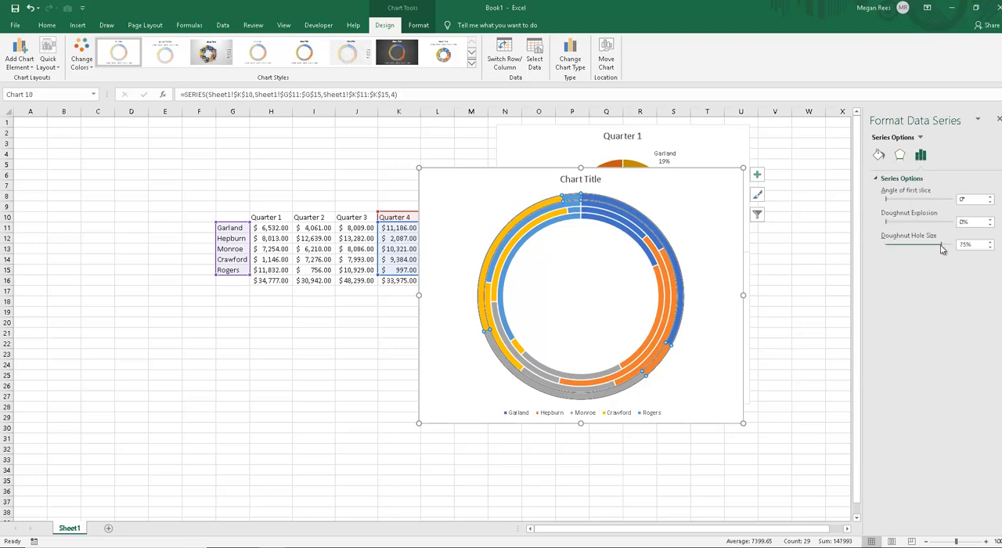
{"action": "left_click_drag", "start_coordinate": [942, 246], "coordinate": [913, 247]}
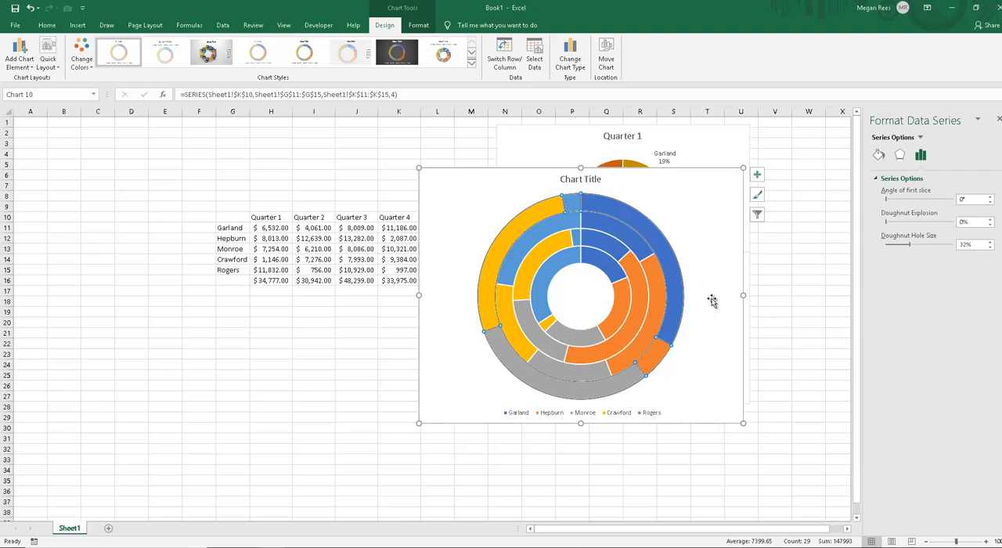
Step: Move the doughnut chart below the data table and the untitled pie chart below the Quarter 1 pie
{"action": "left_click_drag", "start_coordinate": [711, 298], "coordinate": [664, 321]}
{"action": "left_click_drag", "start_coordinate": [424, 244], "coordinate": [117, 337]}
{"action": "left_click", "coordinate": [476, 348]}
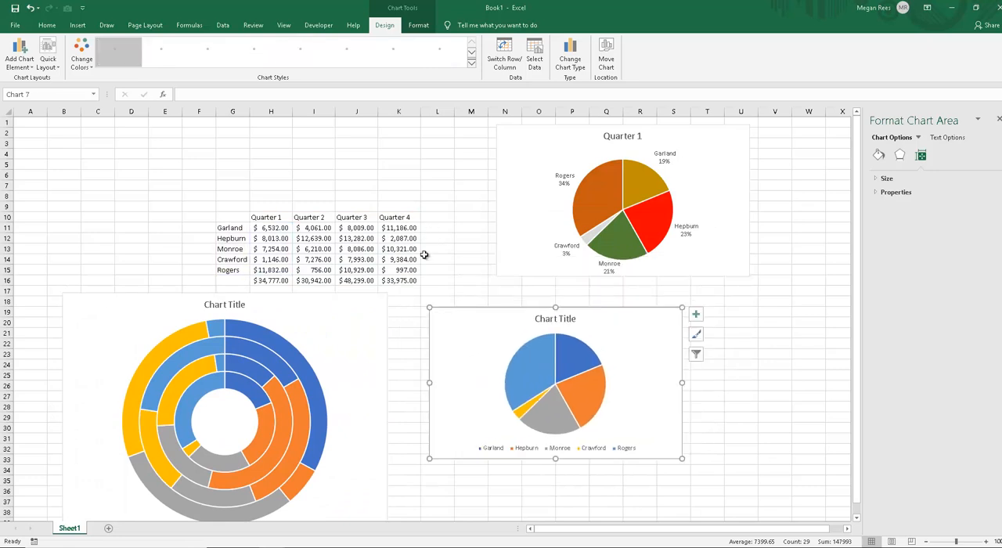
{"action": "left_click_drag", "start_coordinate": [481, 310], "coordinate": [473, 284]}
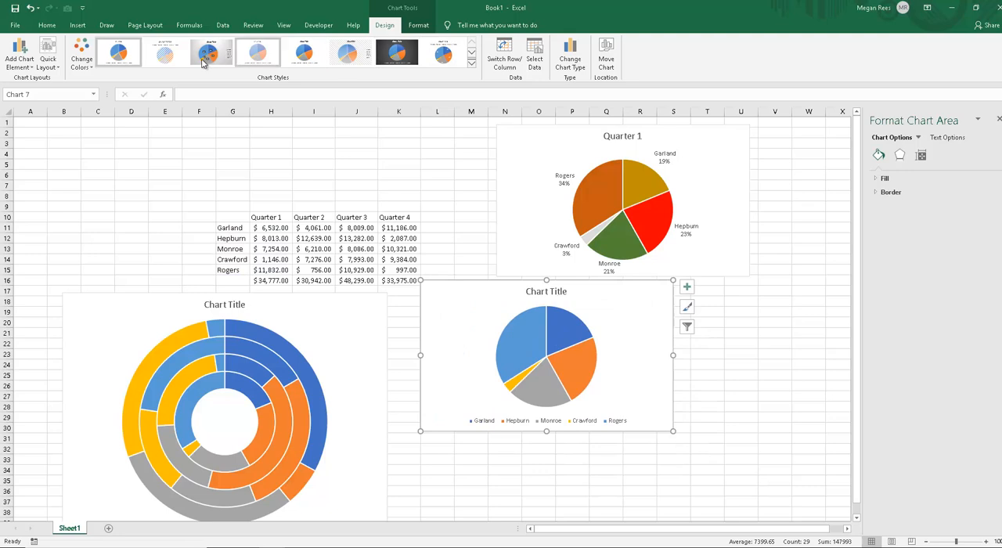
Step: Try the fifth chart style on the untitled pie and expand the chart area's Shadow and Glow settings
{"action": "left_click", "coordinate": [303, 53]}
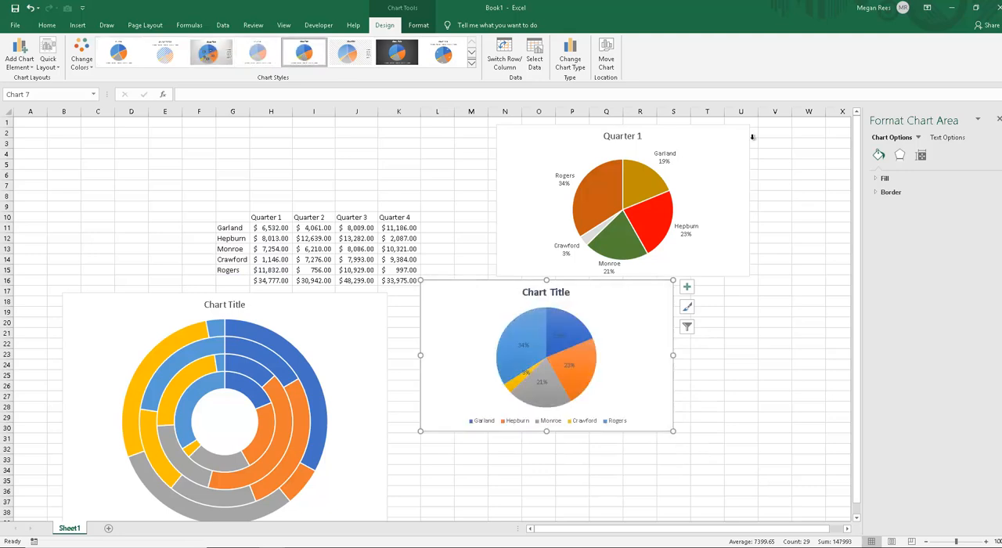
{"action": "left_click", "coordinate": [900, 155]}
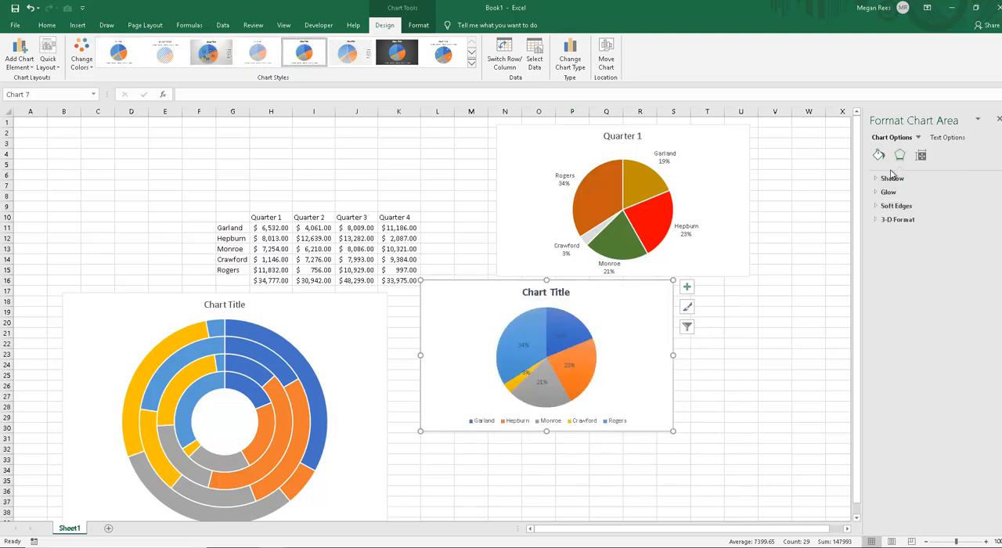
{"action": "left_click_drag", "start_coordinate": [619, 318], "coordinate": [600, 336]}
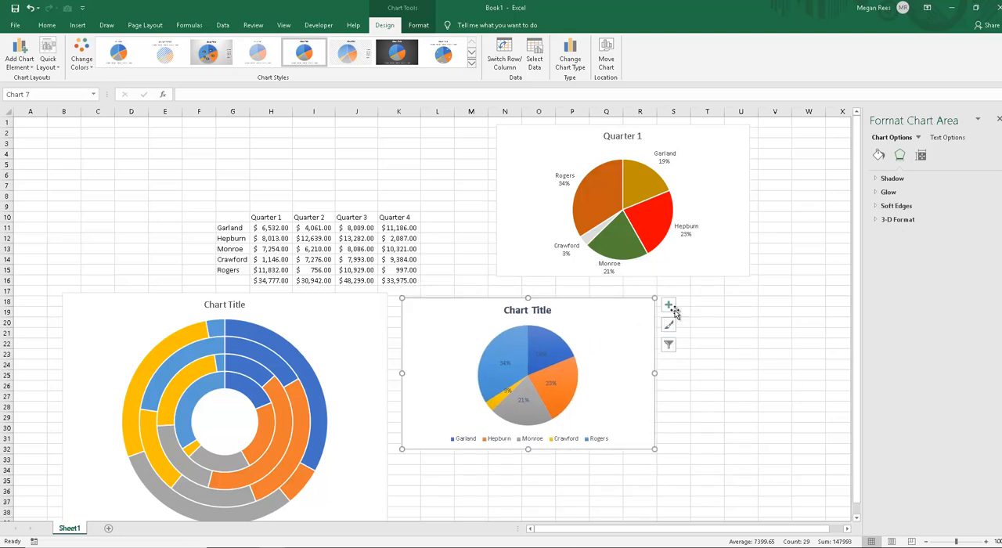
{"action": "left_click", "coordinate": [891, 193]}
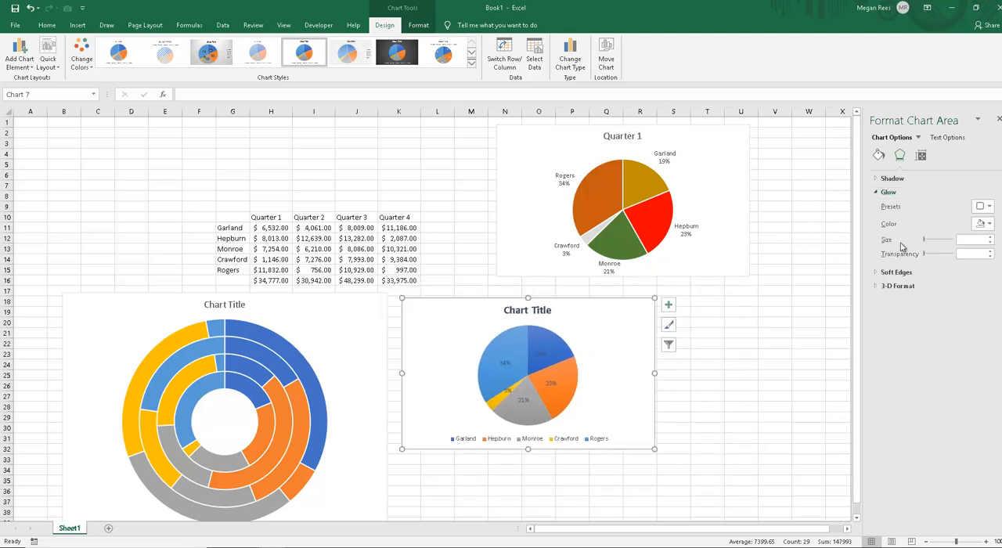
{"action": "left_click", "coordinate": [896, 179]}
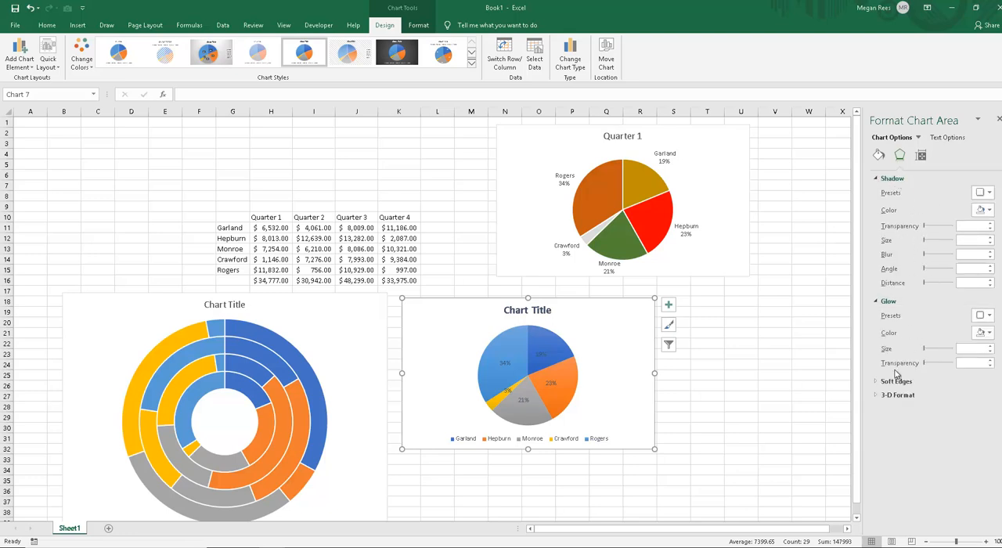
Step: Try the eighth chart style on the untitled pie, apply the ninth instead, and place the chart just below the Quarter 1 pie
{"action": "left_click_drag", "start_coordinate": [618, 322], "coordinate": [711, 344]}
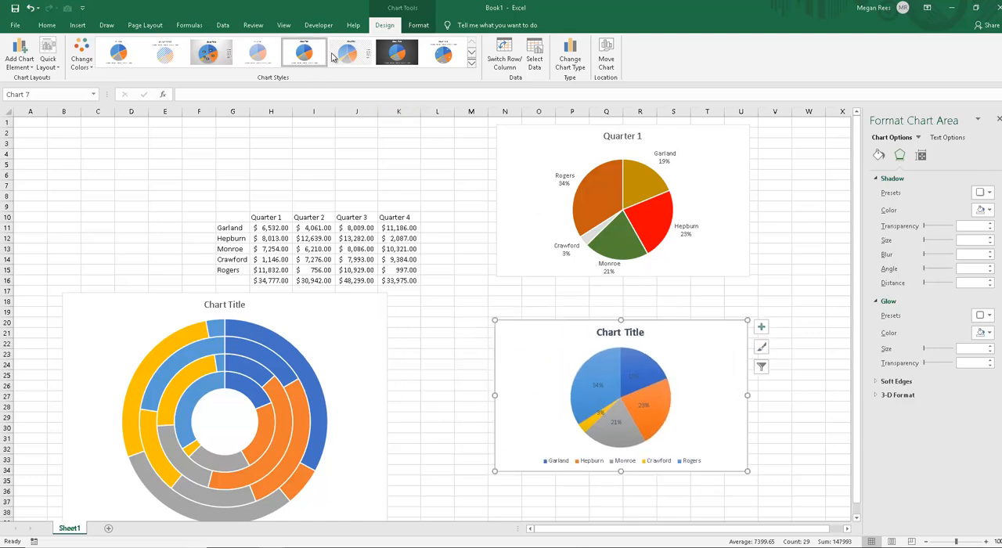
{"action": "left_click", "coordinate": [347, 52]}
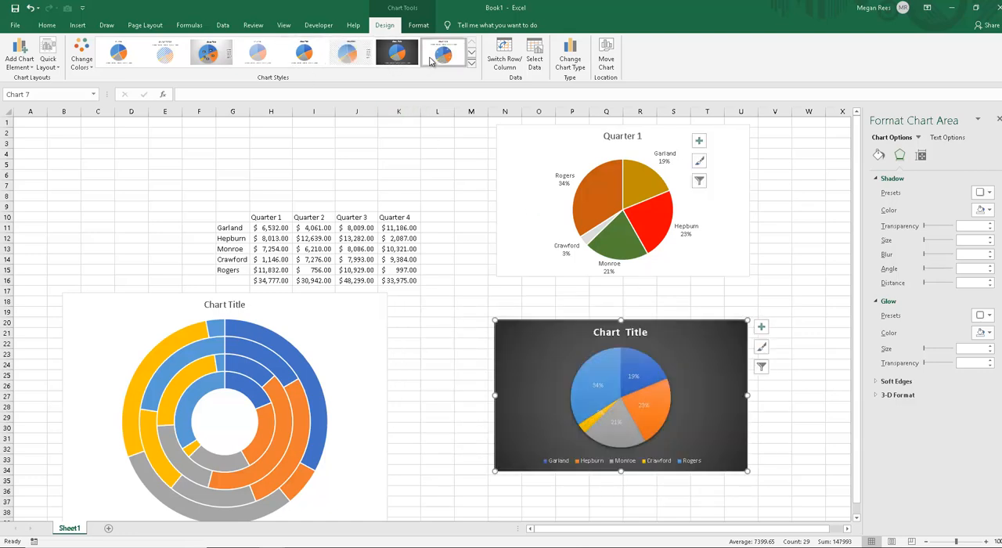
{"action": "left_click", "coordinate": [432, 61]}
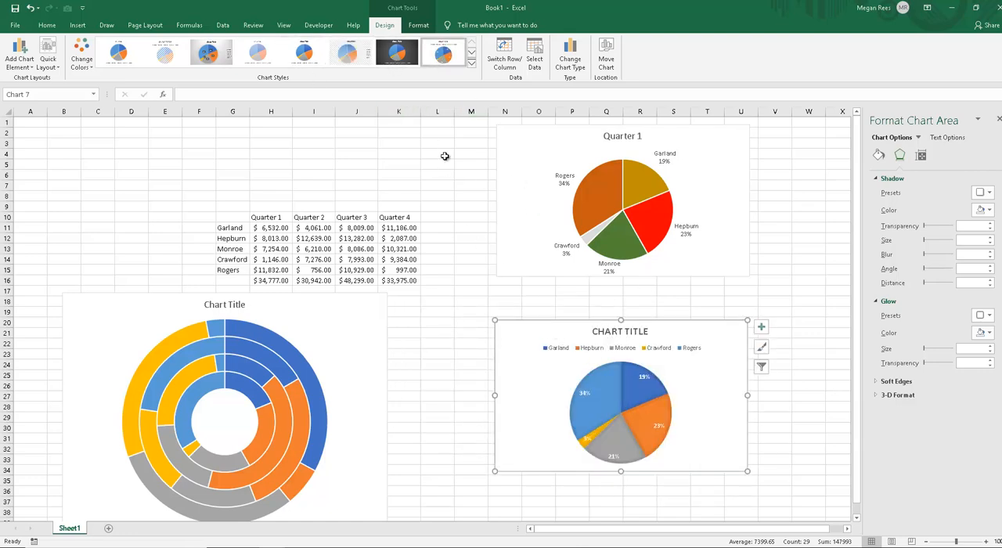
{"action": "left_click", "coordinate": [472, 68]}
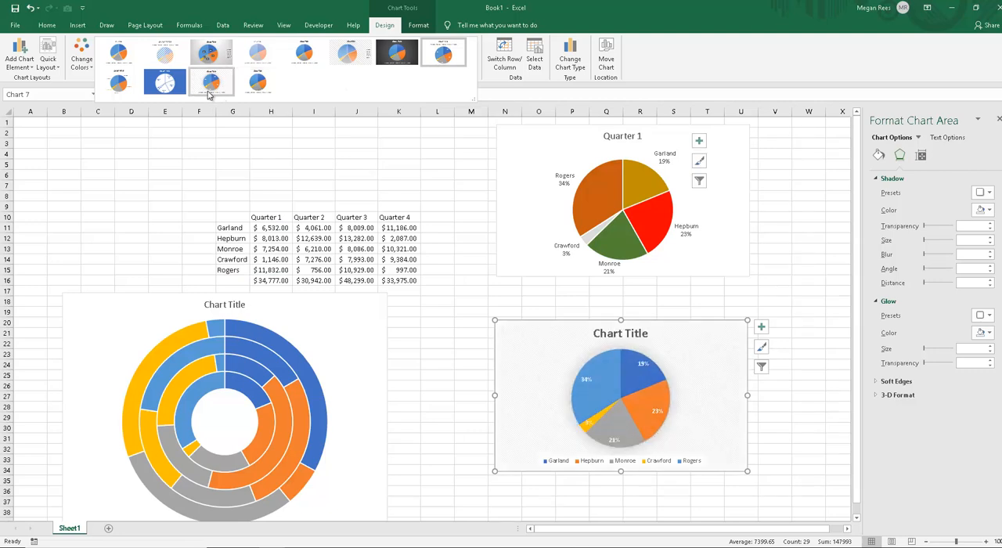
{"action": "left_click", "coordinate": [119, 93]}
{"action": "left_click_drag", "start_coordinate": [550, 331], "coordinate": [492, 306]}
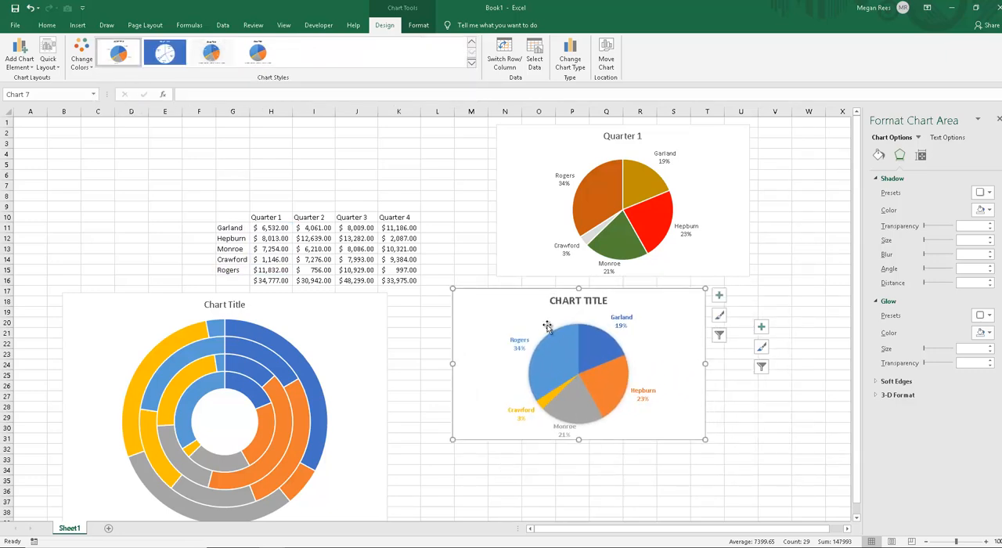
Step: Try a legend on the untitled pie chart and remove it again
{"action": "left_click", "coordinate": [719, 295]}
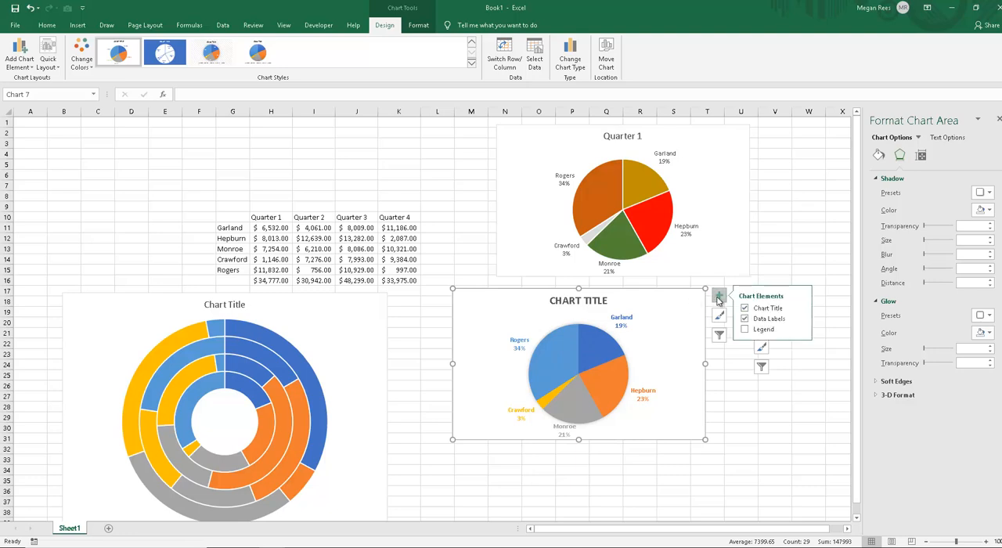
{"action": "left_click", "coordinate": [745, 329]}
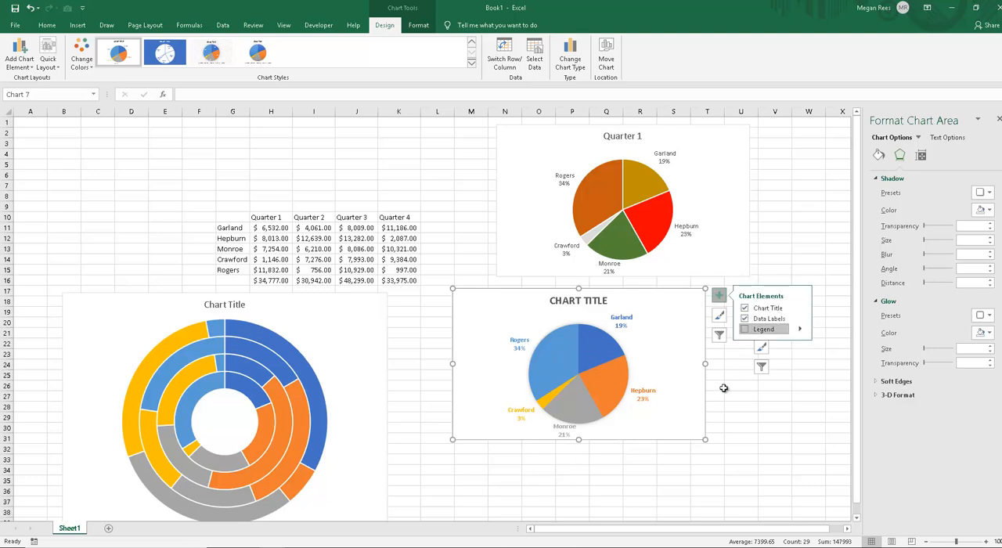
{"action": "left_click", "coordinate": [687, 400]}
{"action": "left_click_drag", "start_coordinate": [687, 401], "coordinate": [671, 383]}
{"action": "key", "text": "Delete"}
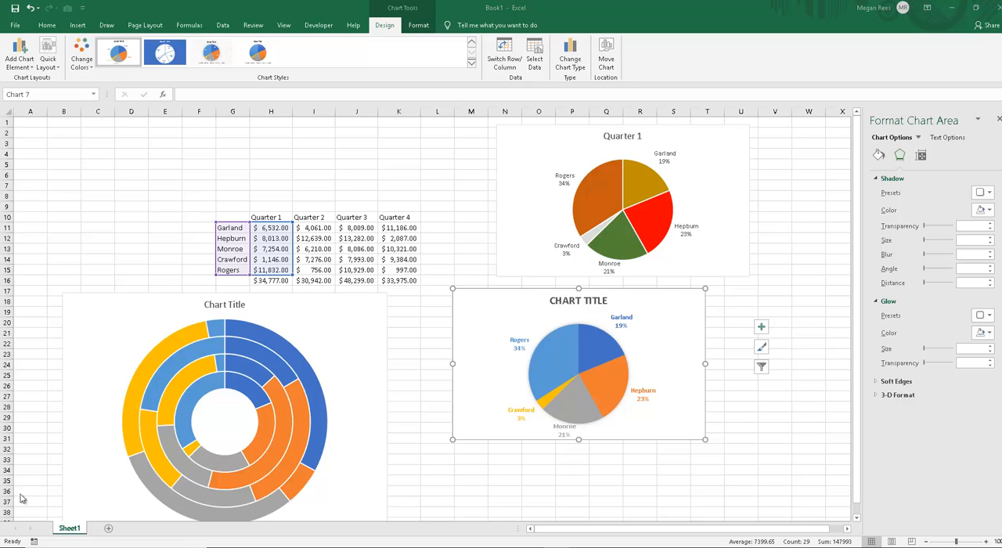
Step: Browse the texture fills offered for the Rogers slice of the untitled pie
{"action": "left_click", "coordinate": [560, 365]}
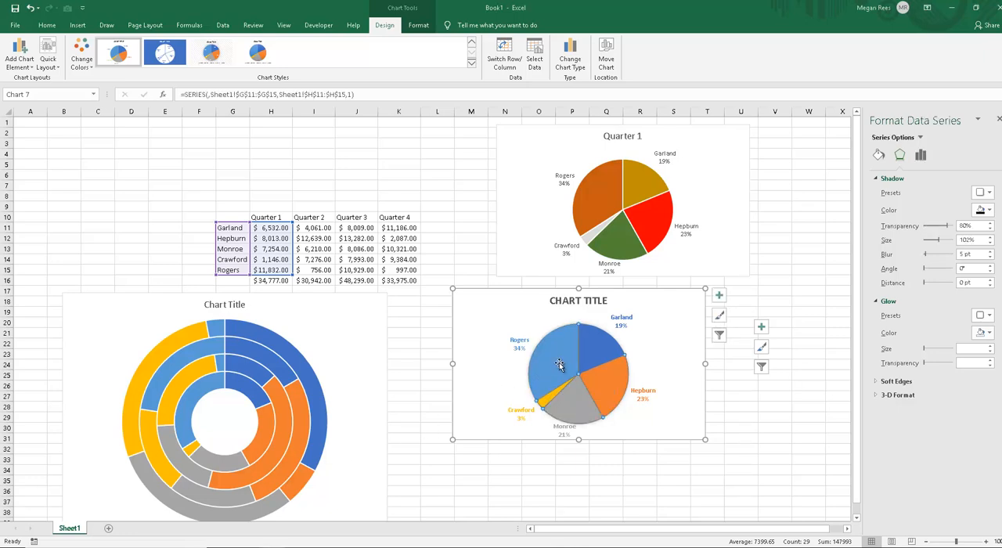
{"action": "left_click", "coordinate": [550, 359]}
{"action": "right_click", "coordinate": [555, 352]}
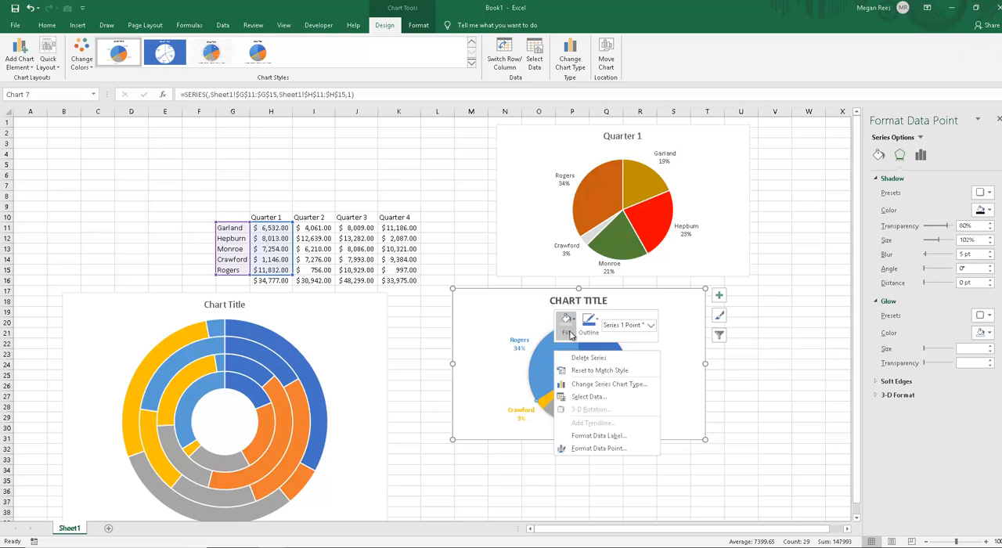
{"action": "left_click", "coordinate": [571, 335]}
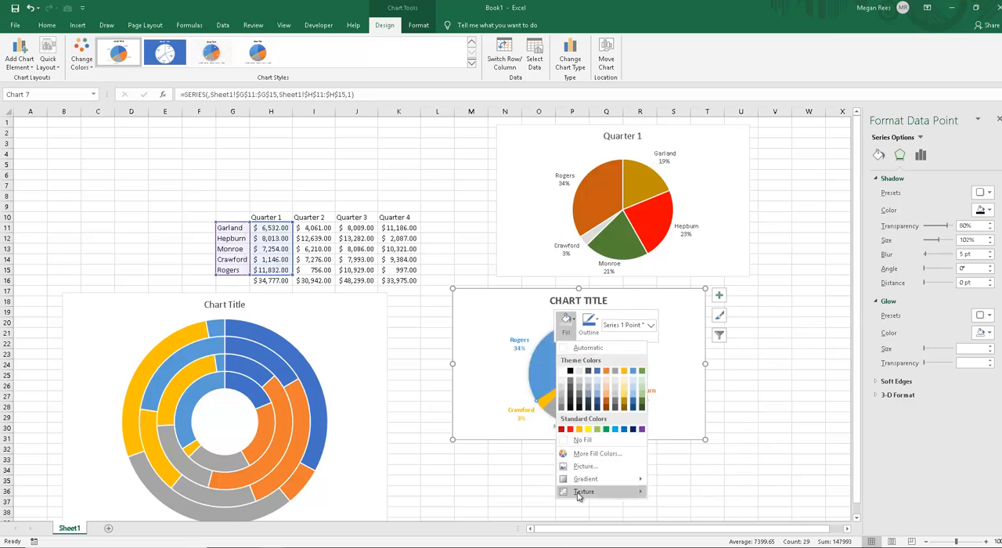
{"action": "mouse_move", "coordinate": [583, 498]}
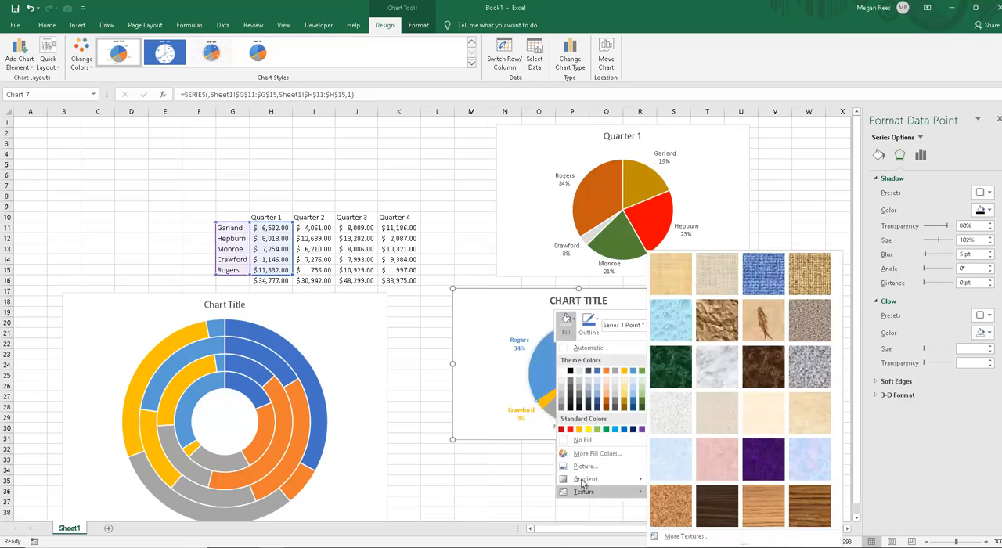
{"action": "left_click", "coordinate": [495, 337]}
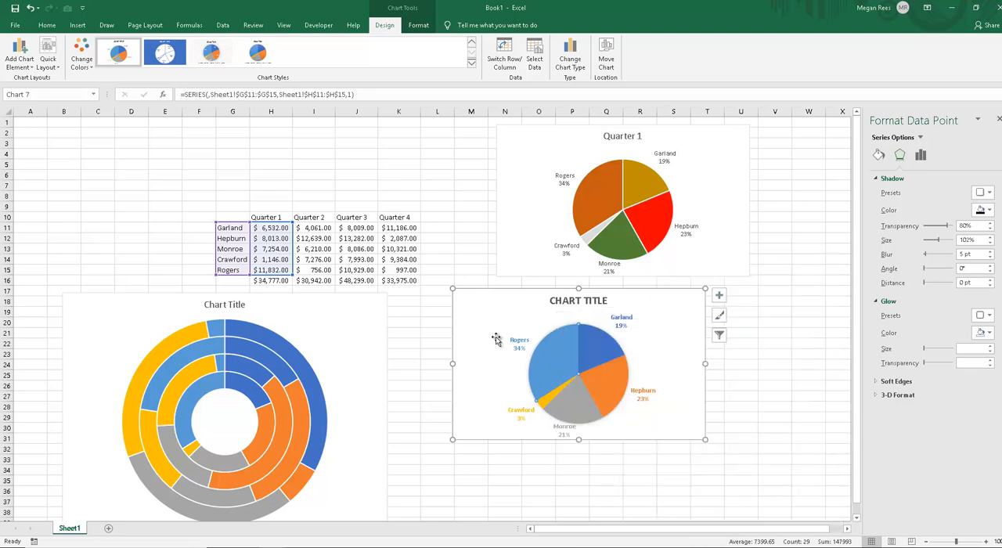
Step: Fill the Garland slice of the untitled pie with the skull picture from the local Pictures folder
{"action": "left_click", "coordinate": [879, 155]}
{"action": "left_click", "coordinate": [881, 179]}
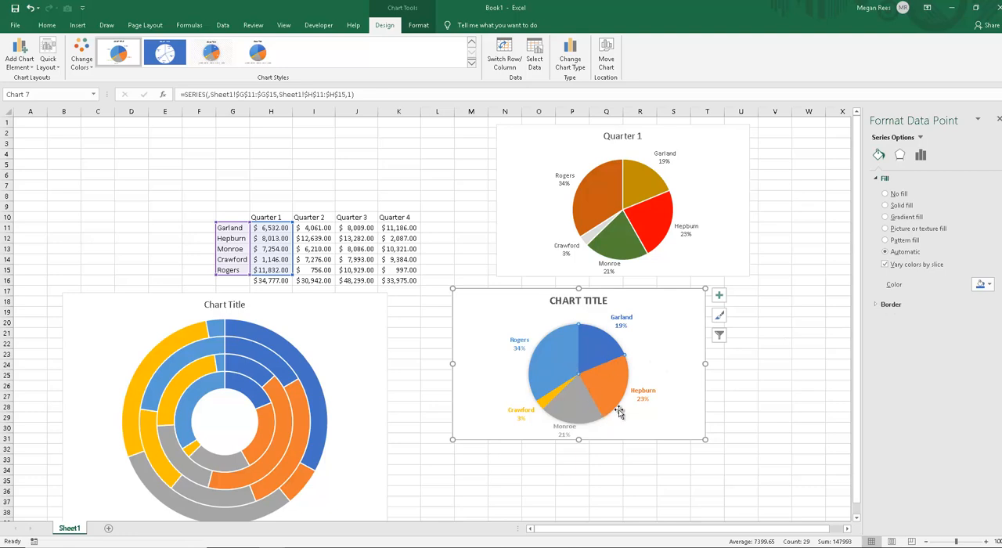
{"action": "left_click", "coordinate": [885, 229]}
{"action": "left_click", "coordinate": [901, 296]}
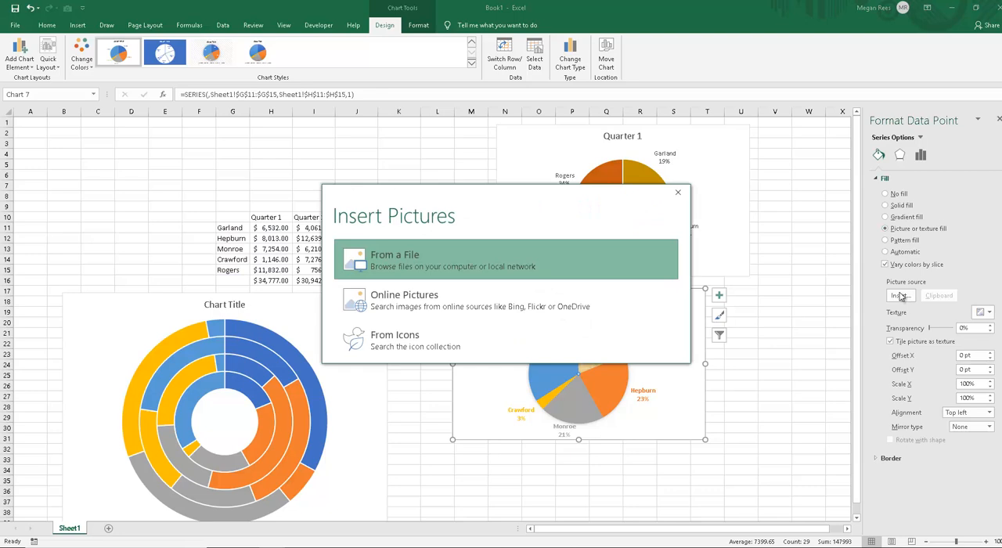
{"action": "left_click", "coordinate": [416, 303]}
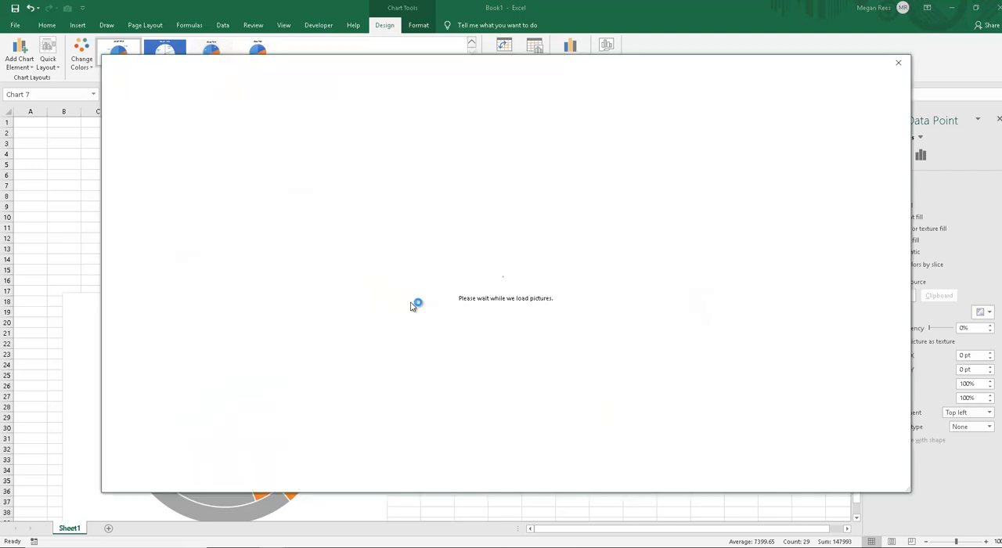
{"action": "left_click", "coordinate": [899, 63]}
{"action": "left_click", "coordinate": [457, 261]}
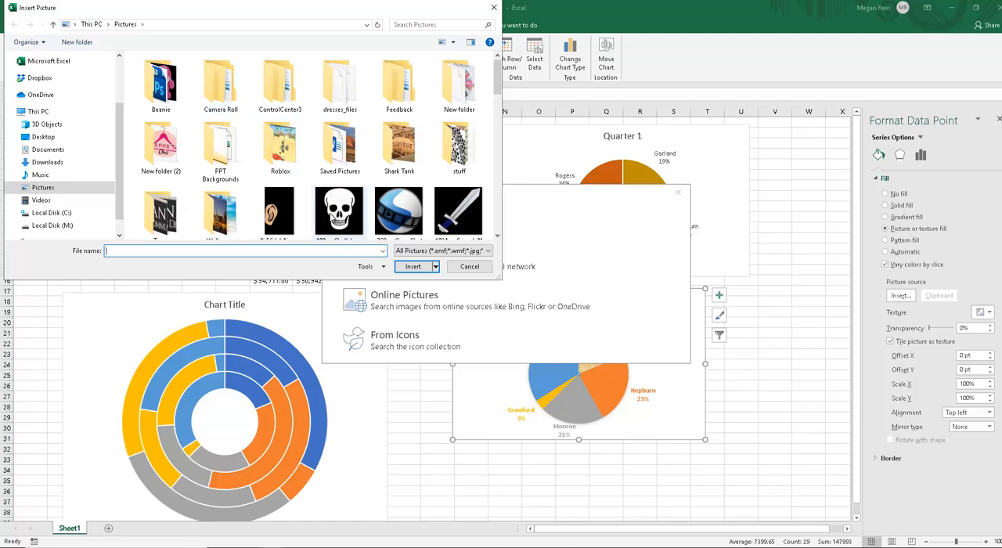
{"action": "left_click", "coordinate": [336, 205]}
{"action": "double_click", "coordinate": [338, 197]}
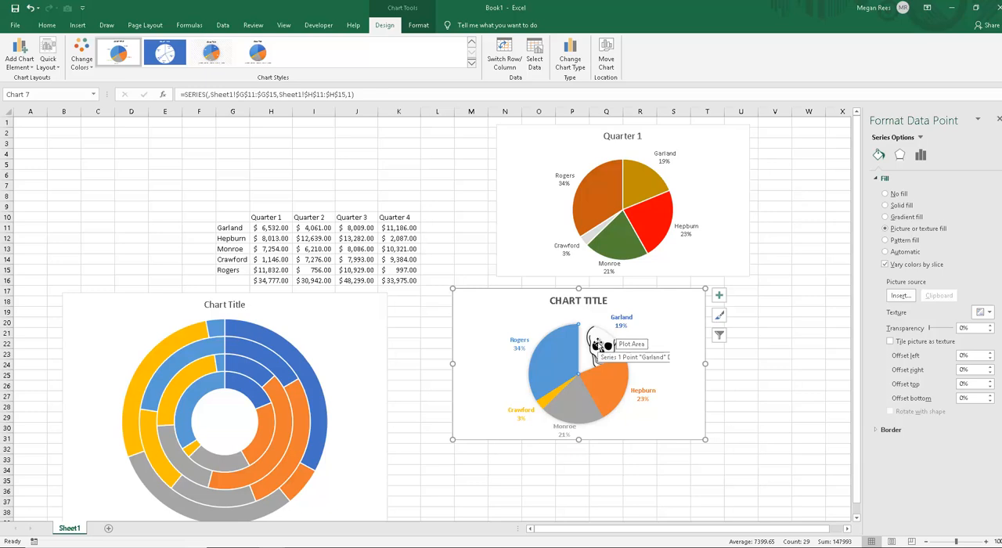
Step: Fill the Hepburn slice of the untitled pie with the sword picture from the local Pictures folder
{"action": "left_click", "coordinate": [610, 385]}
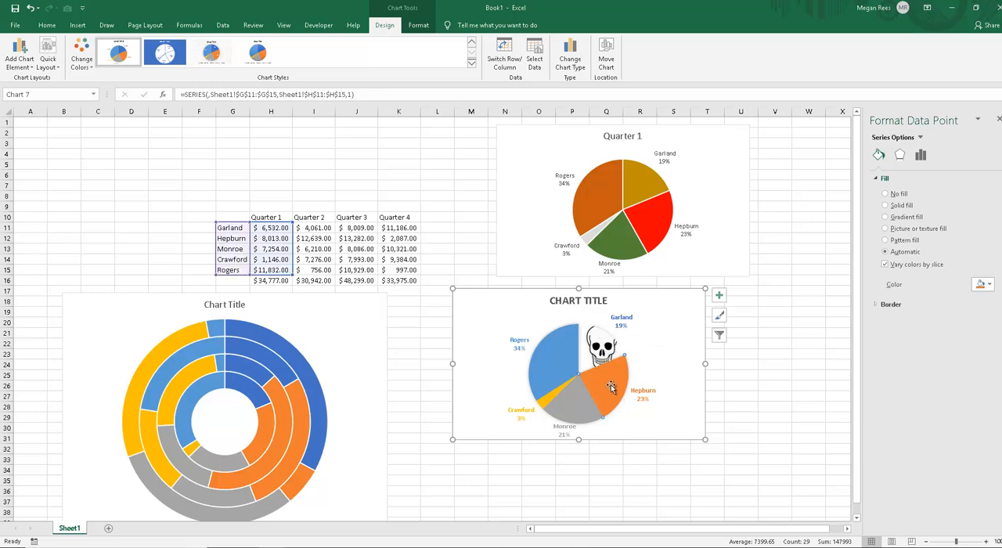
{"action": "left_click", "coordinate": [905, 229]}
{"action": "left_click", "coordinate": [899, 297]}
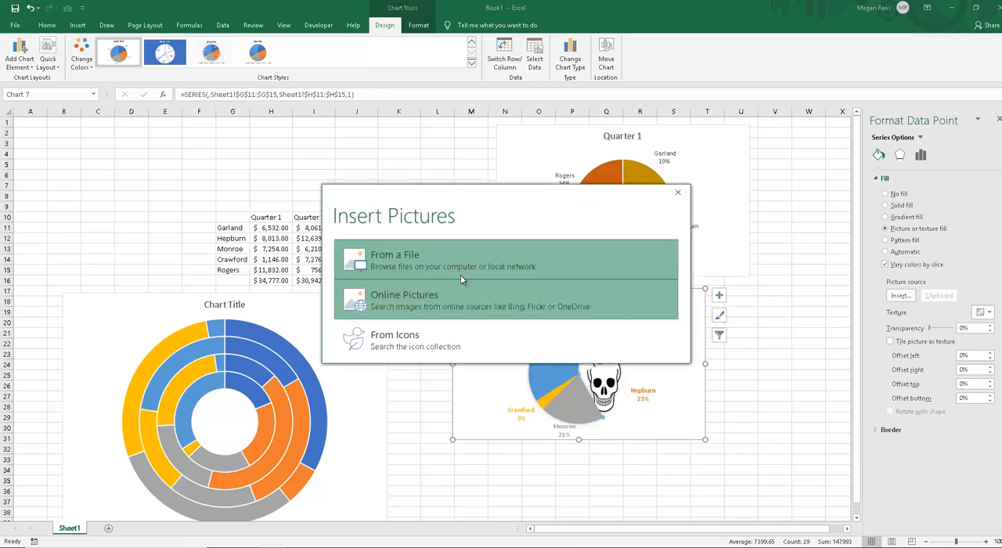
{"action": "left_click", "coordinate": [415, 267]}
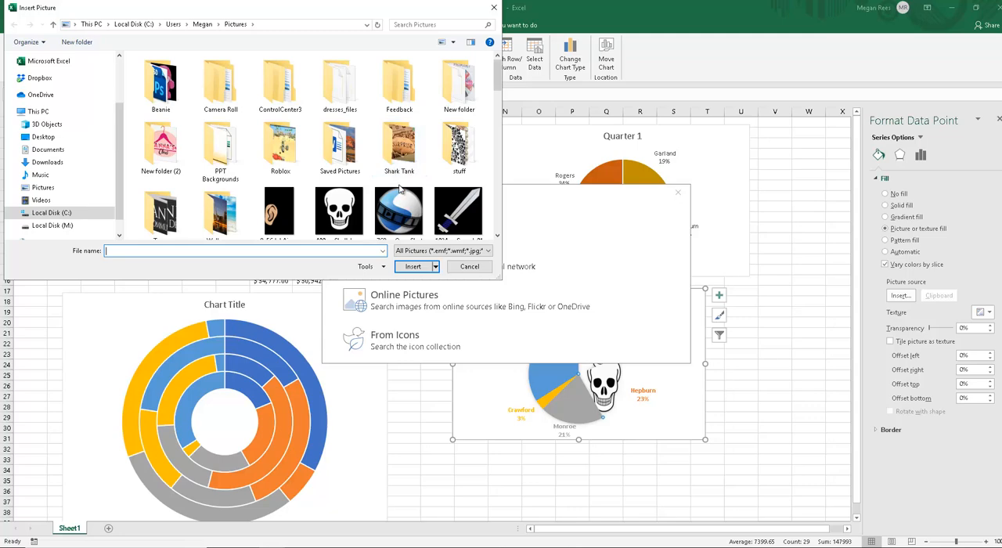
{"action": "double_click", "coordinate": [458, 210]}
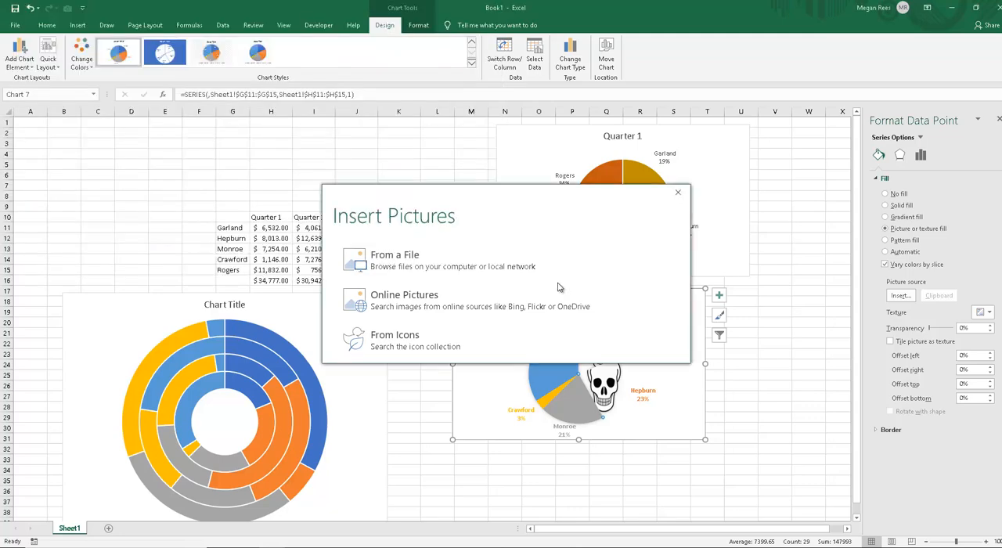
{"action": "left_click", "coordinate": [670, 423]}
Step: Examine the picture fills of the Garland and Hepburn slices against the other slices of the untitled pie
{"action": "double_click", "coordinate": [614, 377]}
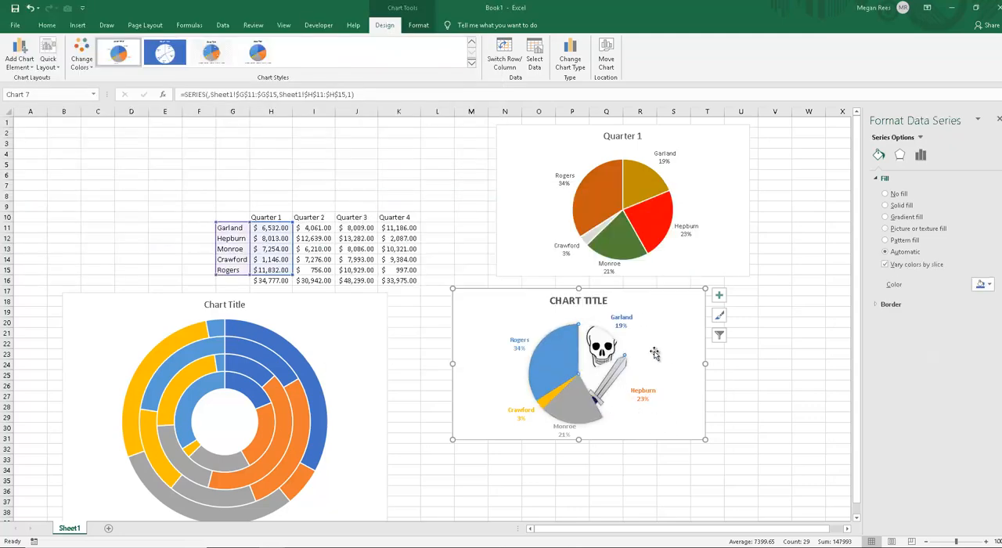
{"action": "left_click", "coordinate": [662, 352]}
{"action": "double_click", "coordinate": [607, 391]}
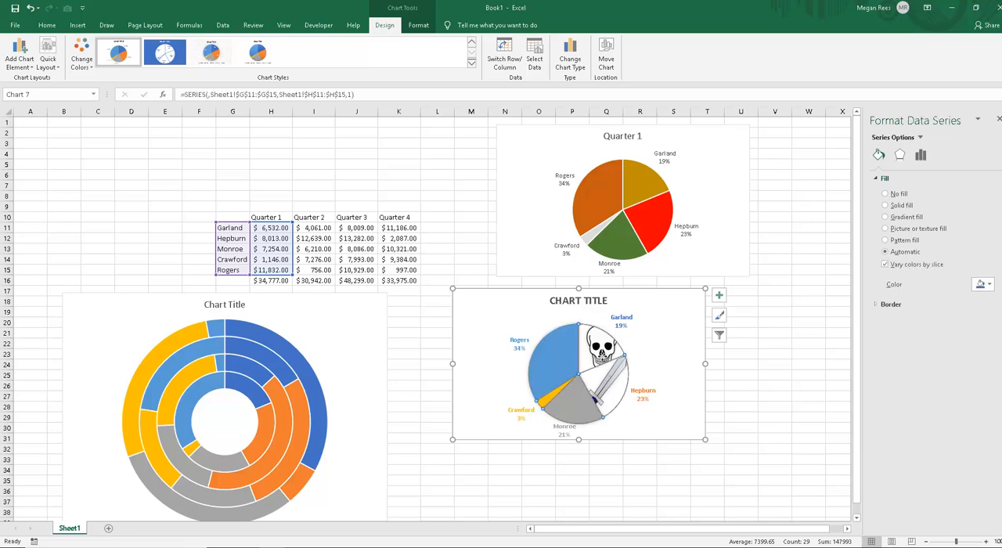
{"action": "left_click", "coordinate": [655, 357]}
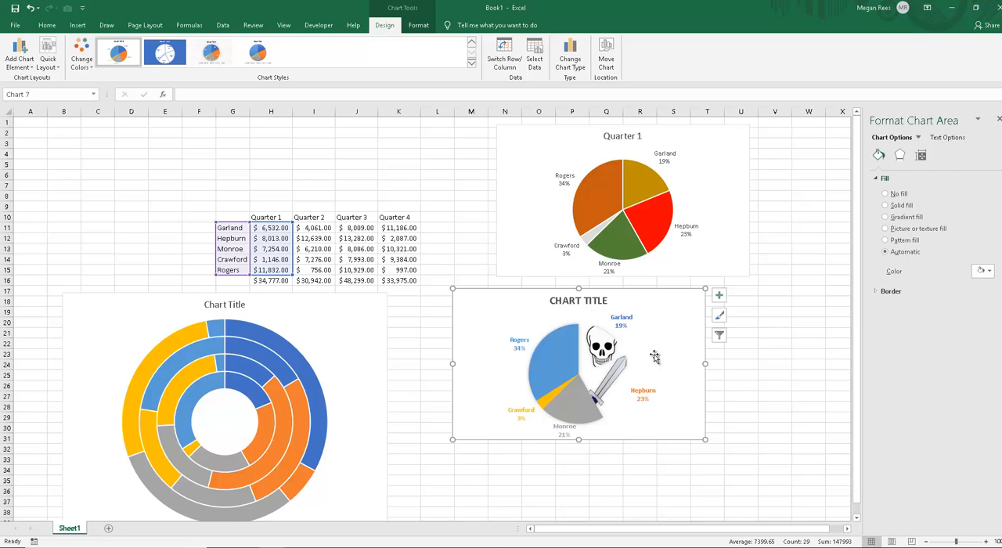
{"action": "double_click", "coordinate": [600, 354]}
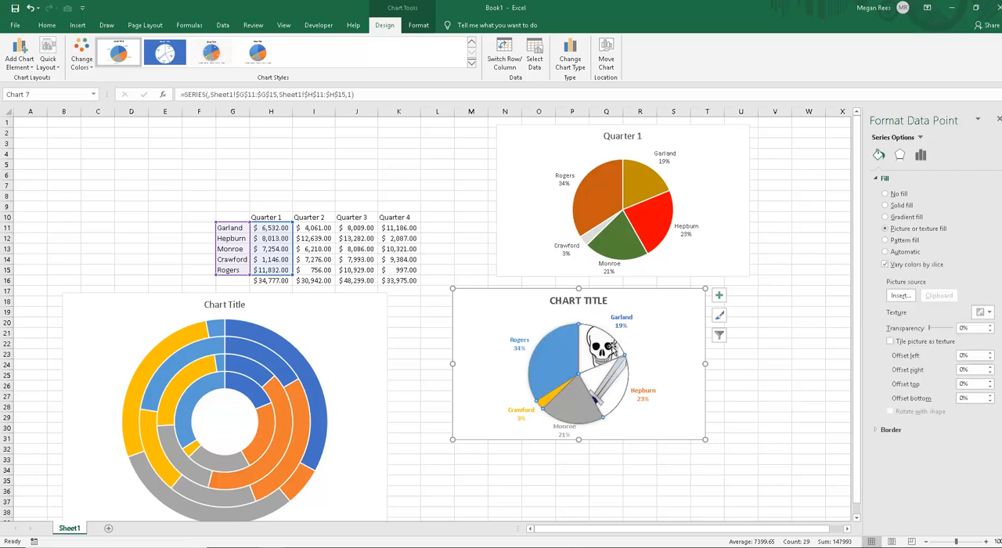
{"action": "left_click", "coordinate": [572, 351]}
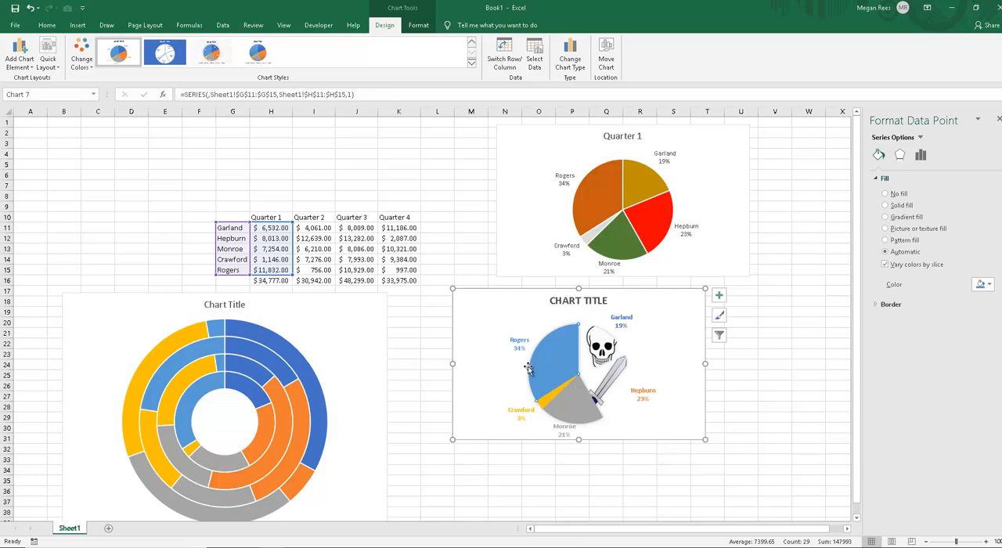
{"action": "left_click", "coordinate": [492, 337]}
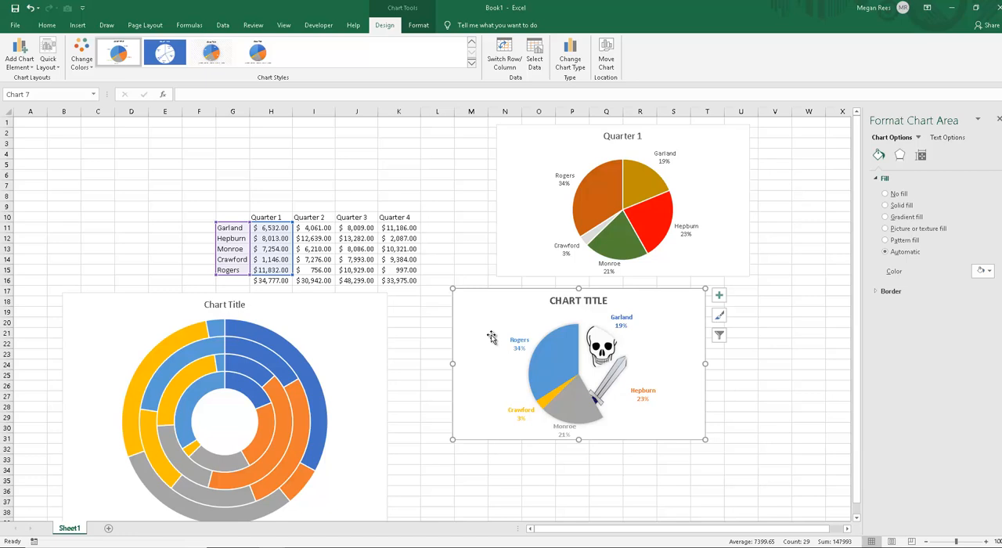
{"action": "left_click", "coordinate": [522, 478]}
{"action": "left_click", "coordinate": [492, 310]}
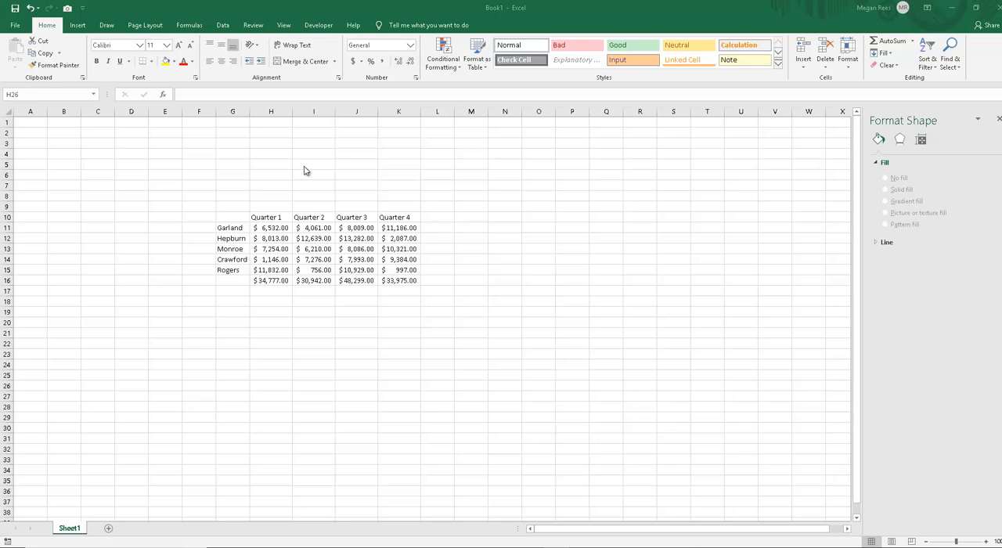
Step: Insert a clustered column chart of the Quarter 1 sales from G10:H15 and delete it
{"action": "left_click", "coordinate": [225, 215]}
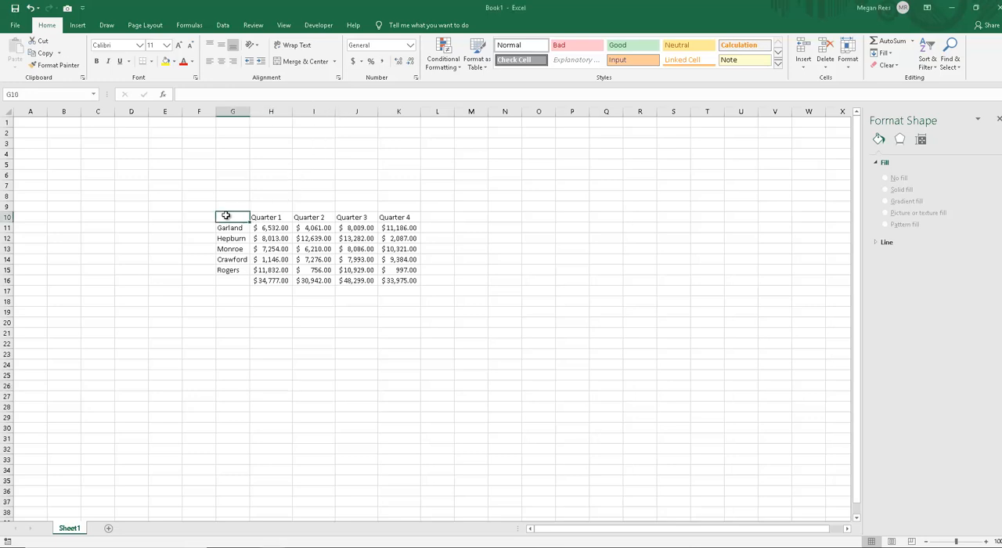
{"action": "left_click", "coordinate": [271, 269], "text": "shift"}
{"action": "left_click", "coordinate": [77, 25]}
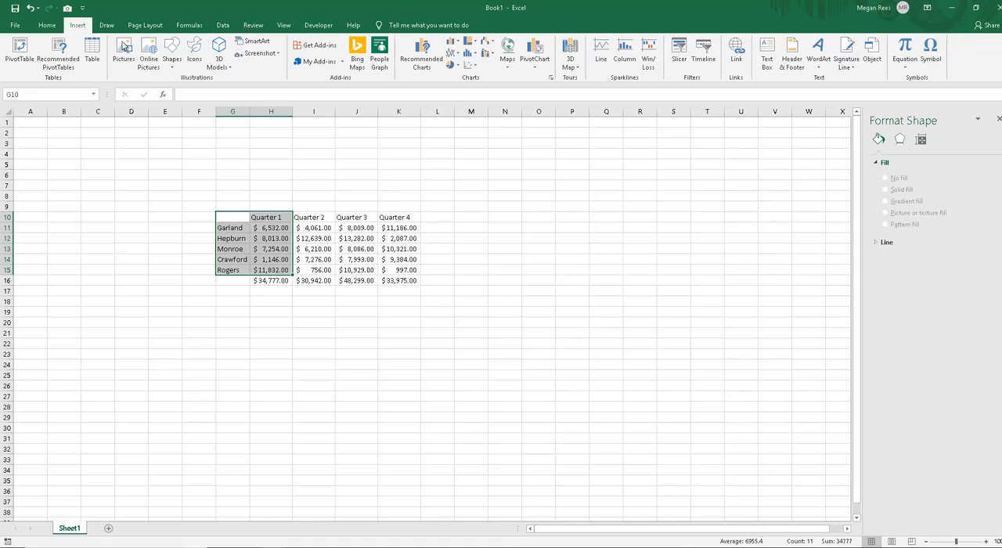
{"action": "left_click", "coordinate": [467, 42]}
{"action": "left_click", "coordinate": [459, 115]}
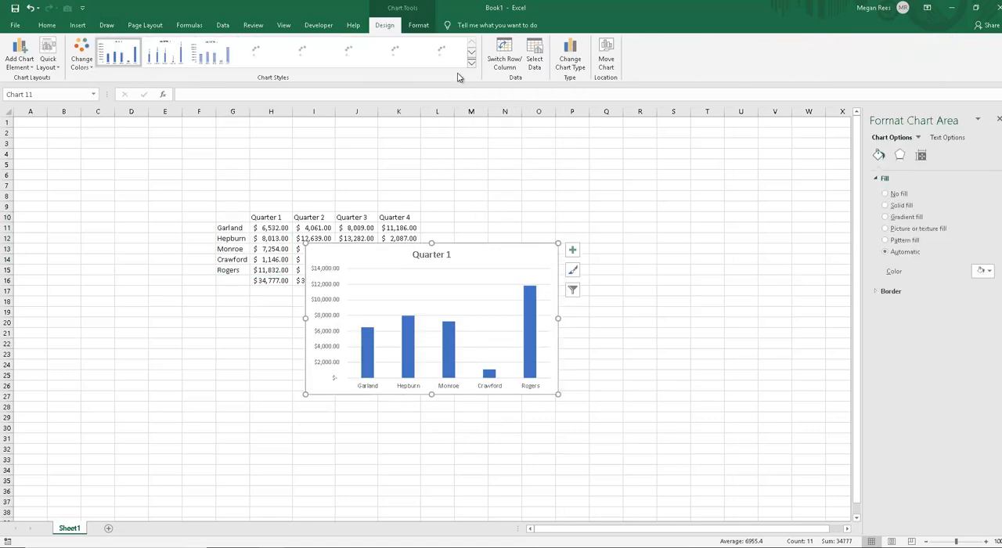
{"action": "key", "text": "Delete"}
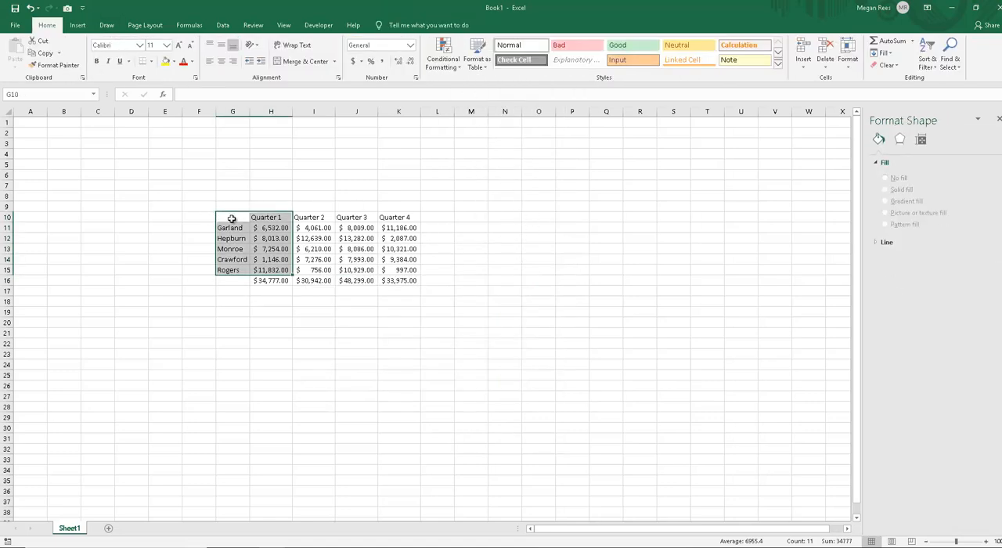
Step: Insert a clustered column chart from G10:K16, including the totals row, and delete it
{"action": "left_click_drag", "start_coordinate": [233, 217], "coordinate": [399, 270]}
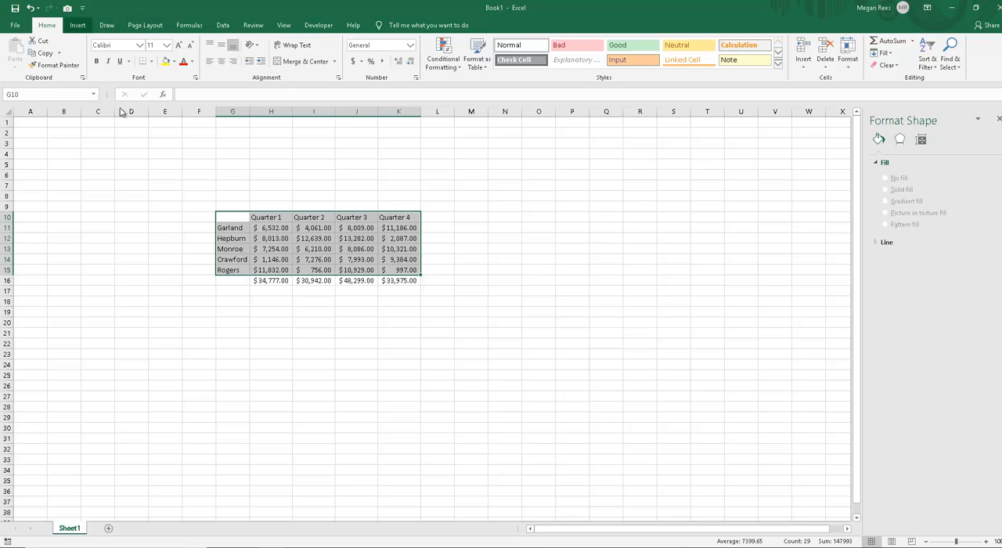
{"action": "left_click_drag", "start_coordinate": [267, 283], "coordinate": [313, 283]}
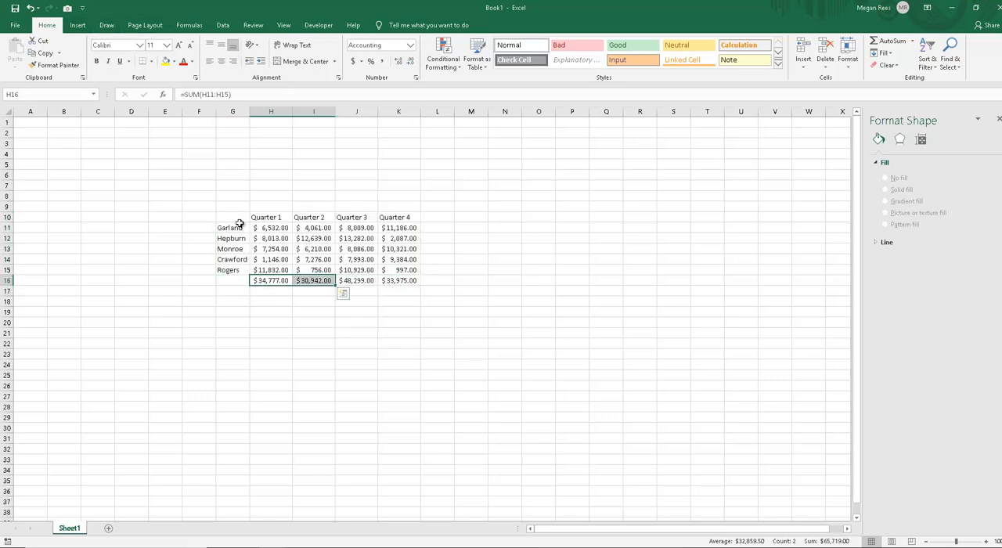
{"action": "left_click_drag", "start_coordinate": [235, 219], "coordinate": [416, 280]}
{"action": "left_click", "coordinate": [78, 26]}
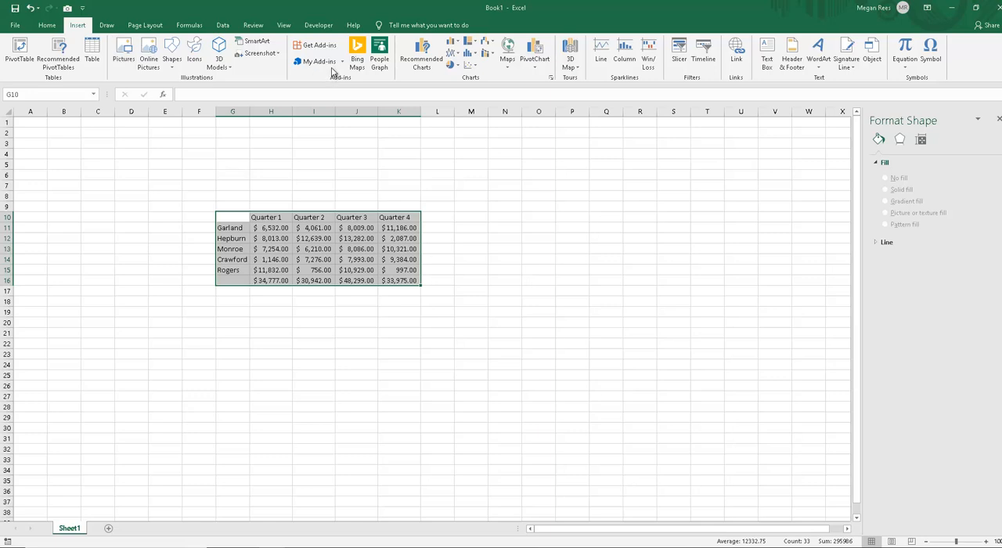
{"action": "left_click", "coordinate": [453, 43]}
{"action": "left_click", "coordinate": [459, 73]}
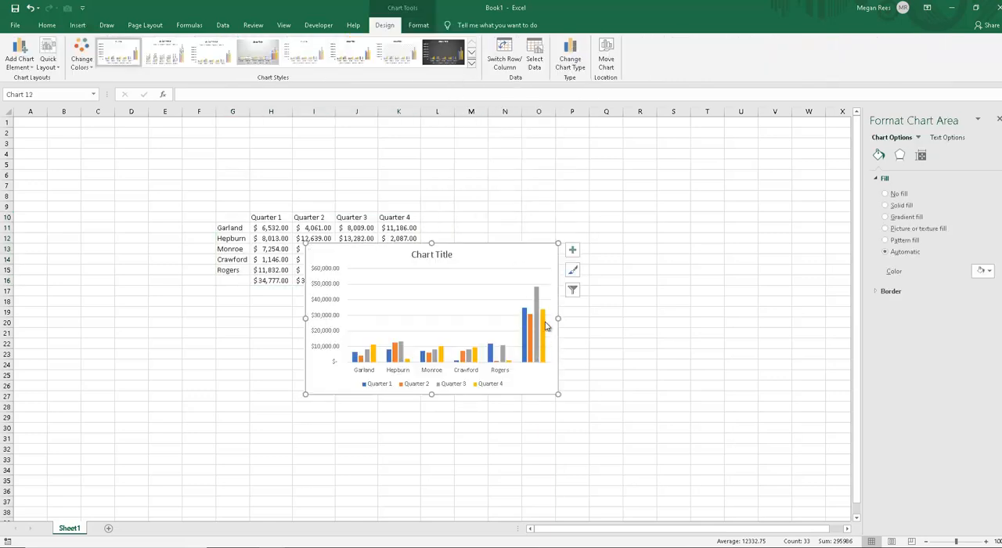
{"action": "key", "text": "Delete"}
Step: Insert a clustered column chart of all four quarters from G10:K15, without the totals row, and remove it from the sheet
{"action": "left_click_drag", "start_coordinate": [234, 217], "coordinate": [395, 270]}
{"action": "left_click", "coordinate": [78, 25]}
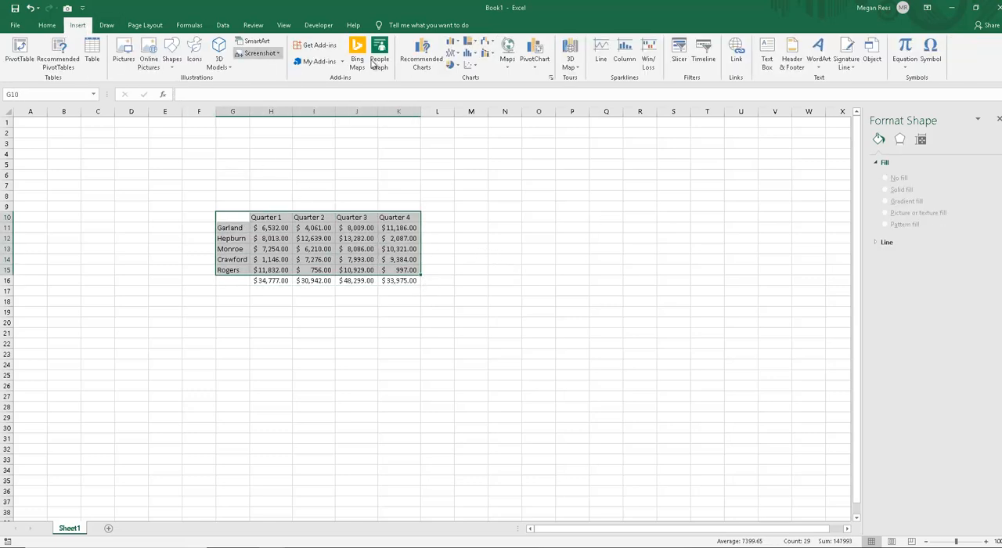
{"action": "left_click", "coordinate": [446, 45]}
{"action": "left_click", "coordinate": [459, 73]}
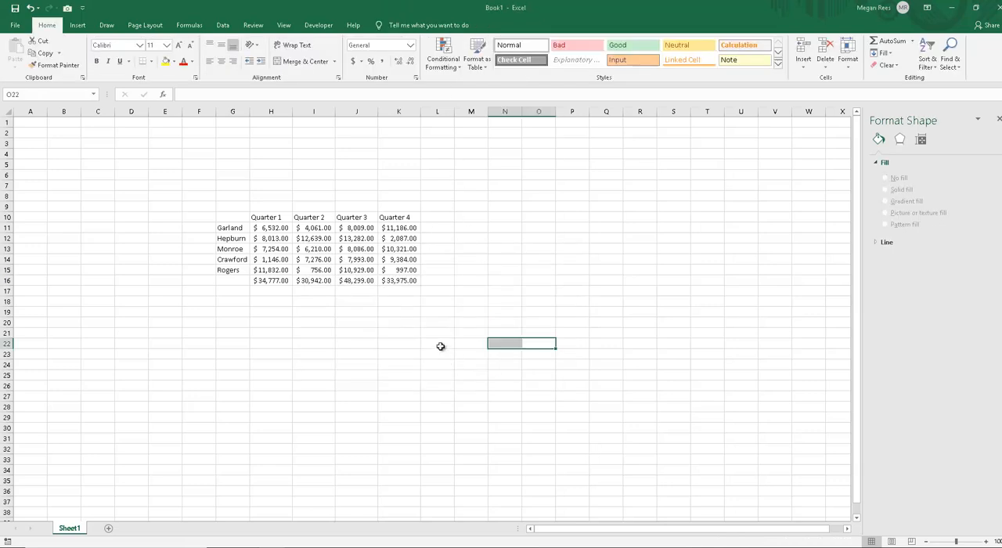
{"action": "left_click", "coordinate": [440, 346]}
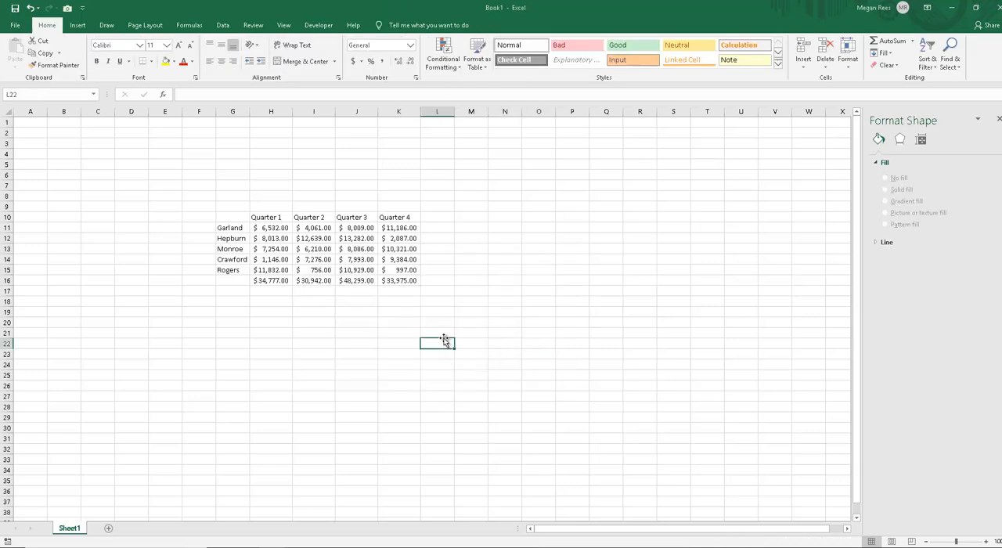
{"action": "left_click", "coordinate": [386, 327]}
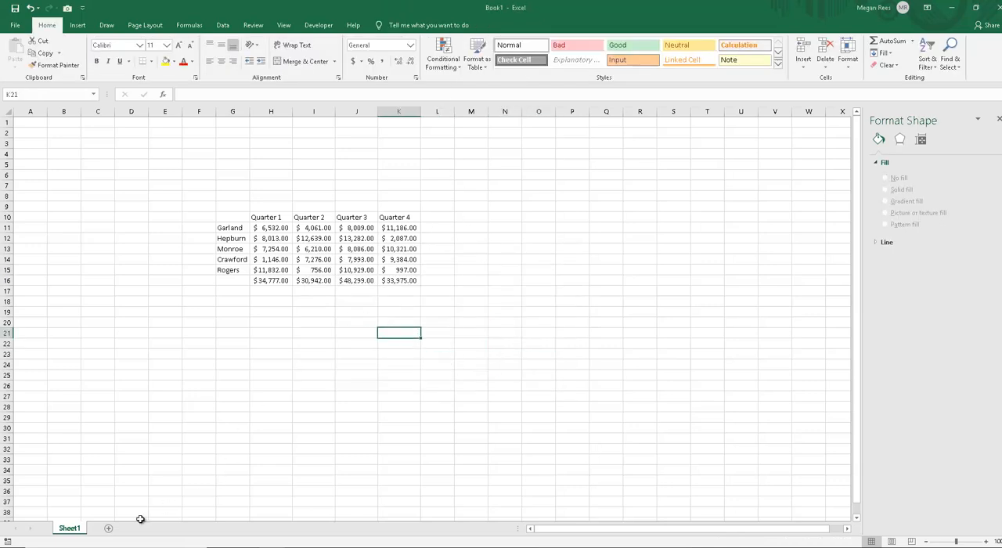
{"action": "left_click", "coordinate": [346, 388]}
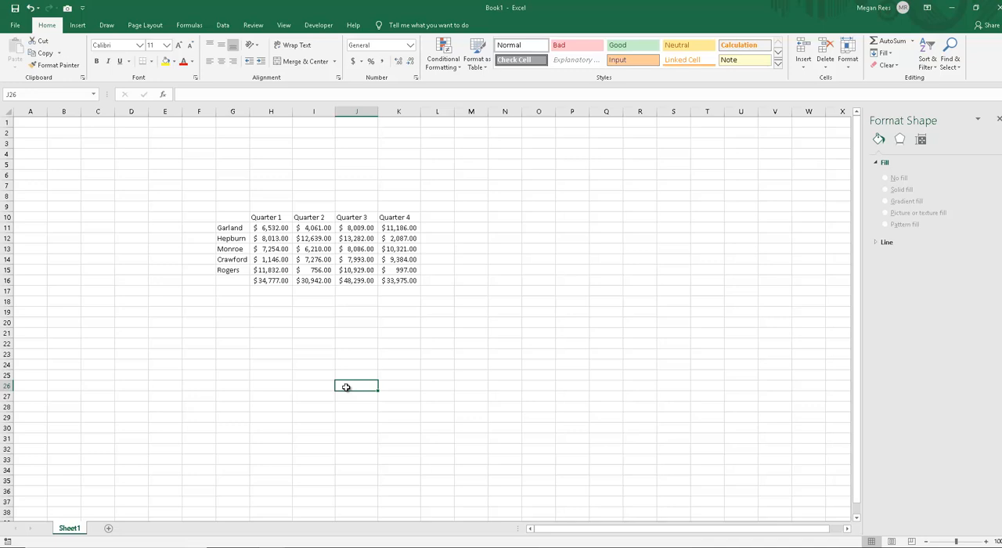
{"action": "left_click", "coordinate": [358, 365]}
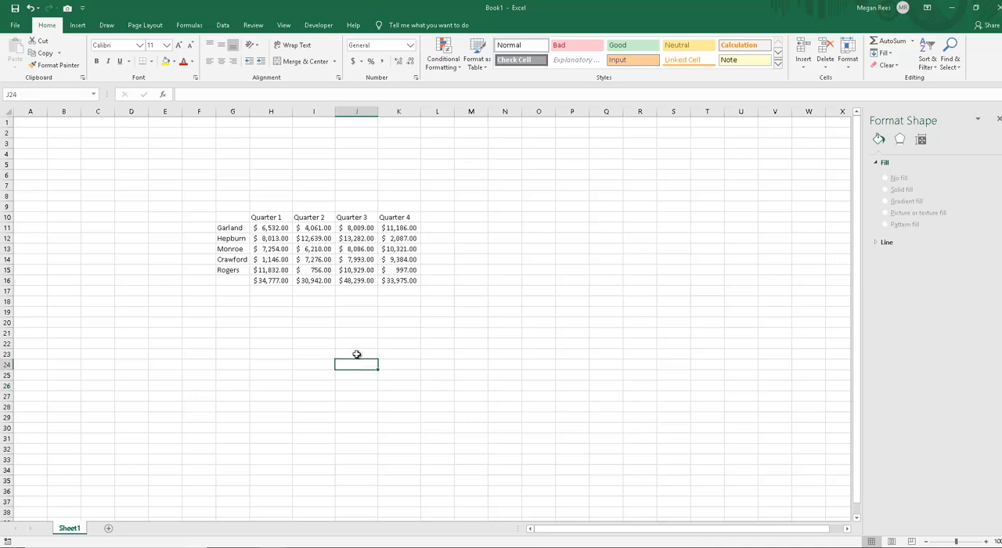
{"action": "left_click", "coordinate": [227, 226]}
{"action": "left_click", "coordinate": [225, 218]}
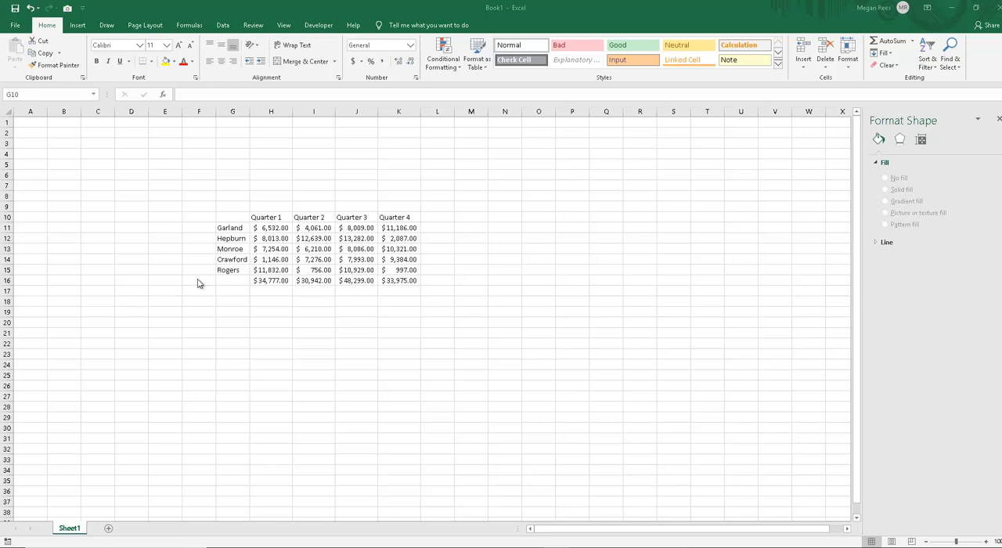
Step: Insert a 2-D clustered bar chart of all four quarters from G10:K15, without the totals row
{"action": "left_click_drag", "start_coordinate": [222, 216], "coordinate": [401, 271]}
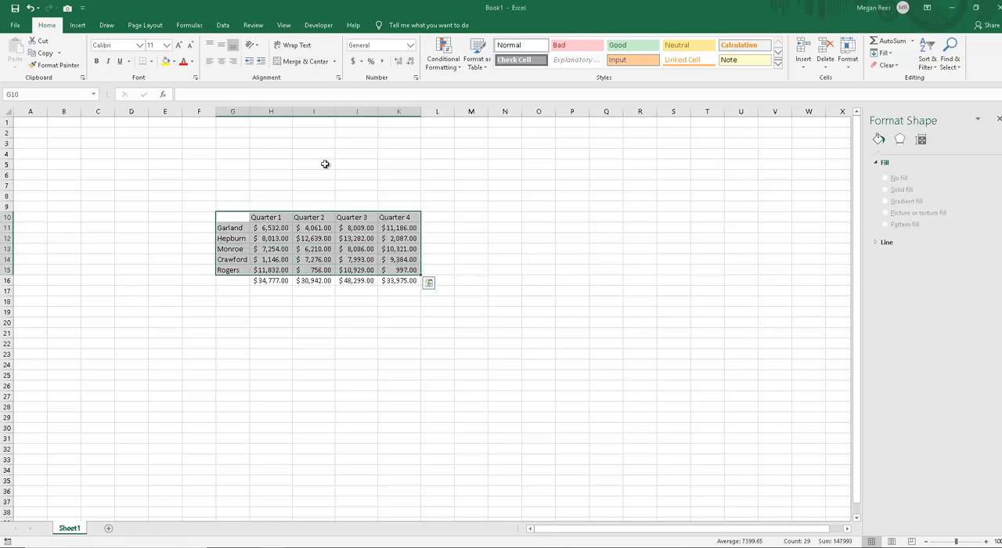
{"action": "left_click", "coordinate": [77, 25]}
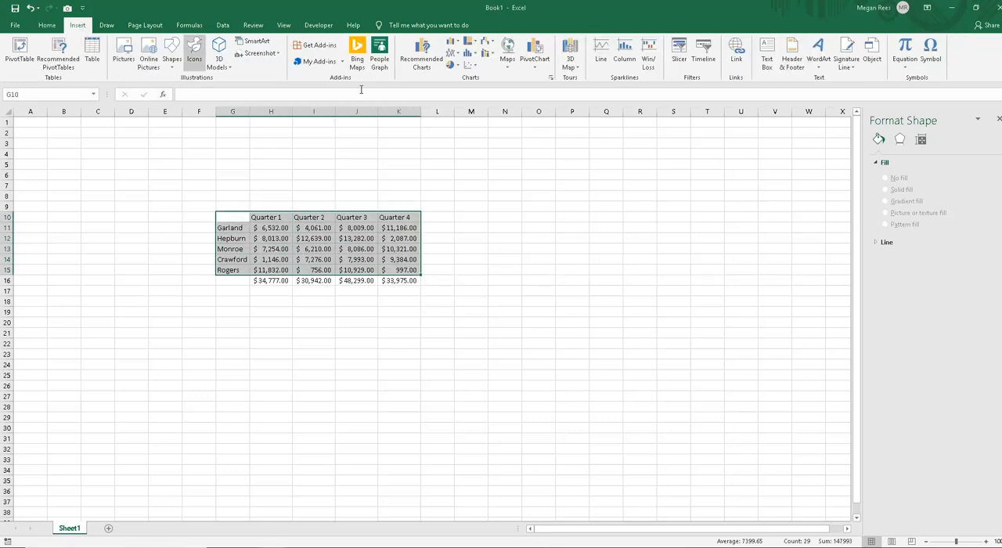
{"action": "left_click", "coordinate": [456, 43]}
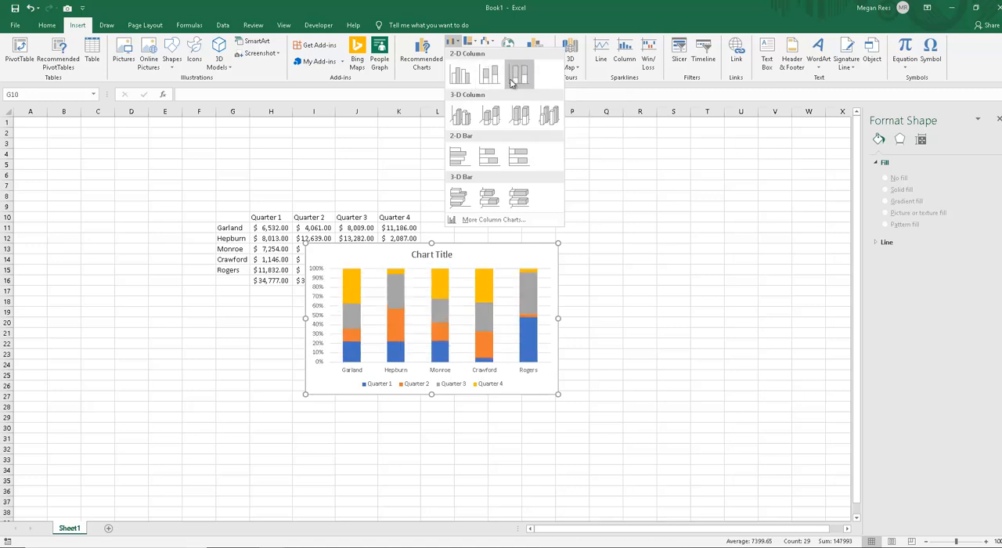
{"action": "left_click", "coordinate": [462, 157]}
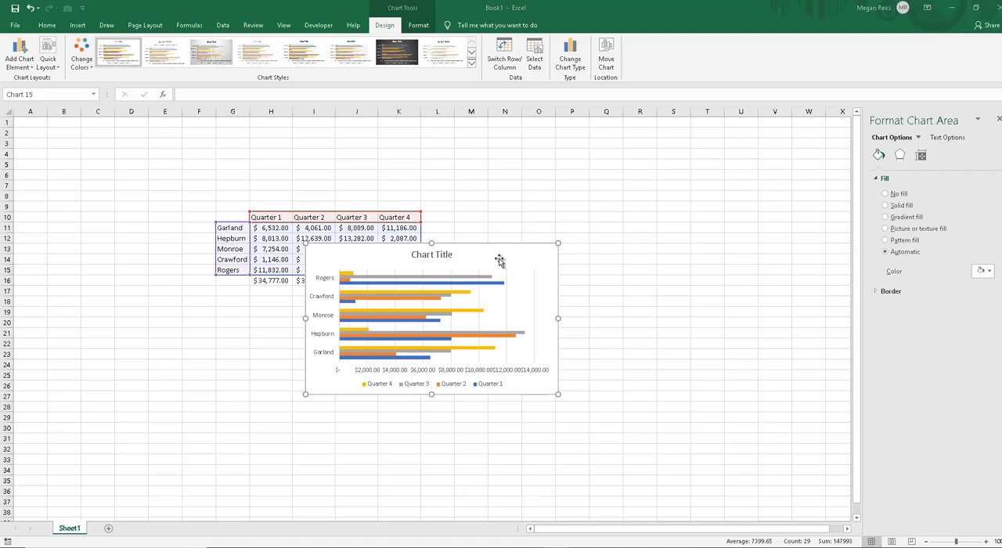
Step: Change the bar chart to a 2-D stacked column chart and move it clear of the sales table, to about columns O–U
{"action": "left_click", "coordinate": [77, 25]}
{"action": "left_click", "coordinate": [457, 45]}
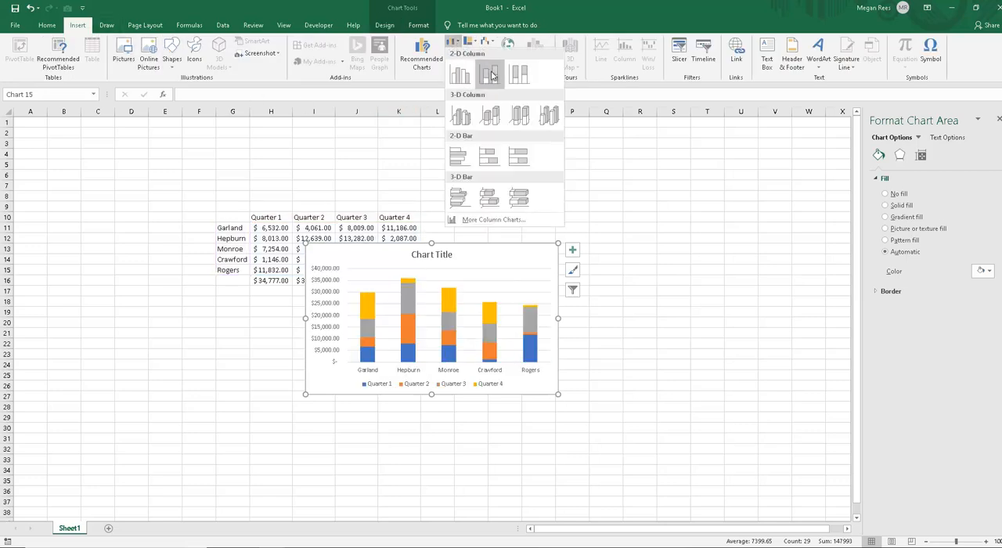
{"action": "left_click", "coordinate": [458, 156]}
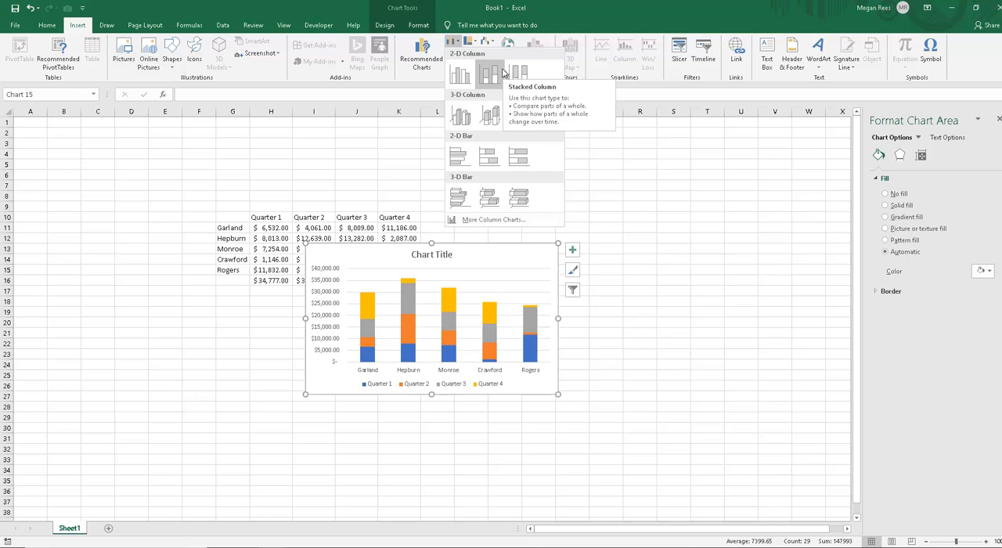
{"action": "left_click", "coordinate": [501, 79]}
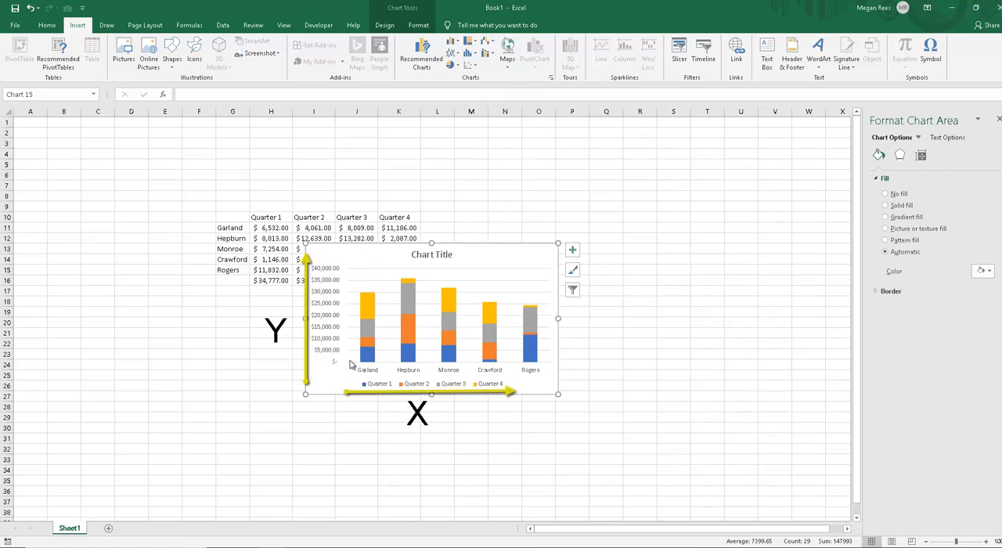
{"action": "left_click_drag", "start_coordinate": [501, 259], "coordinate": [724, 195]}
{"action": "left_click", "coordinate": [498, 362]}
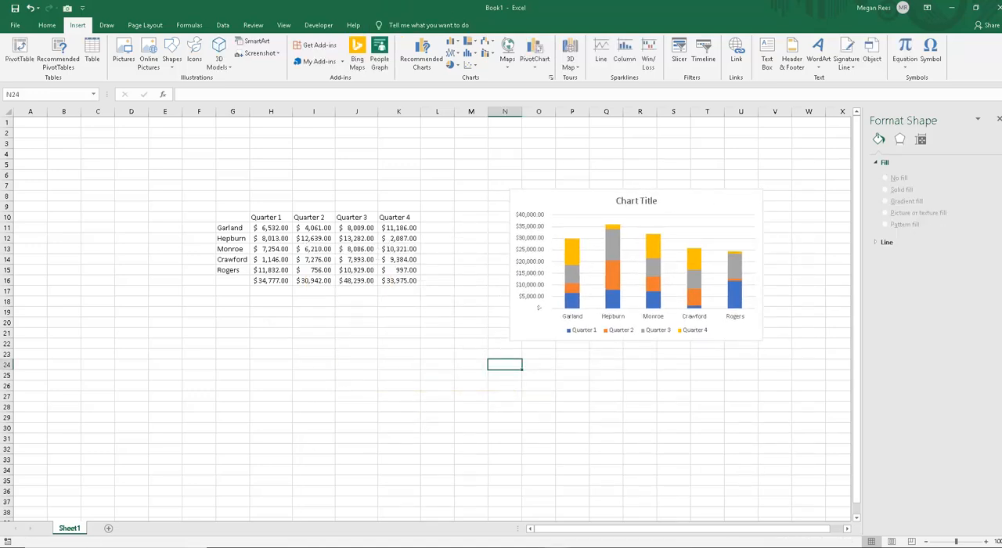
{"action": "left_click", "coordinate": [272, 333]}
{"action": "left_click", "coordinate": [572, 278]}
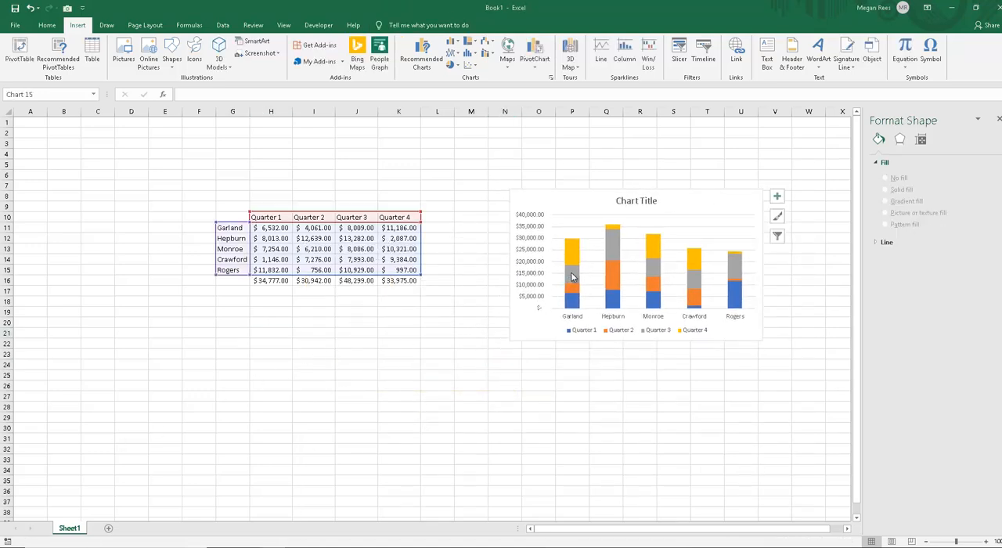
{"action": "left_click", "coordinate": [571, 278]}
{"action": "left_click", "coordinate": [725, 287]}
{"action": "left_click", "coordinate": [707, 364]}
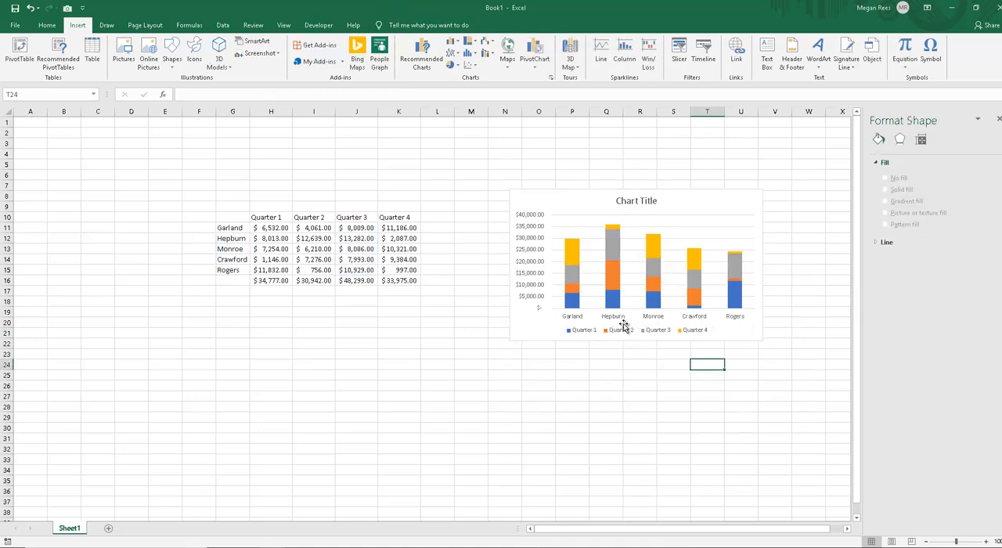
{"action": "left_click", "coordinate": [572, 395]}
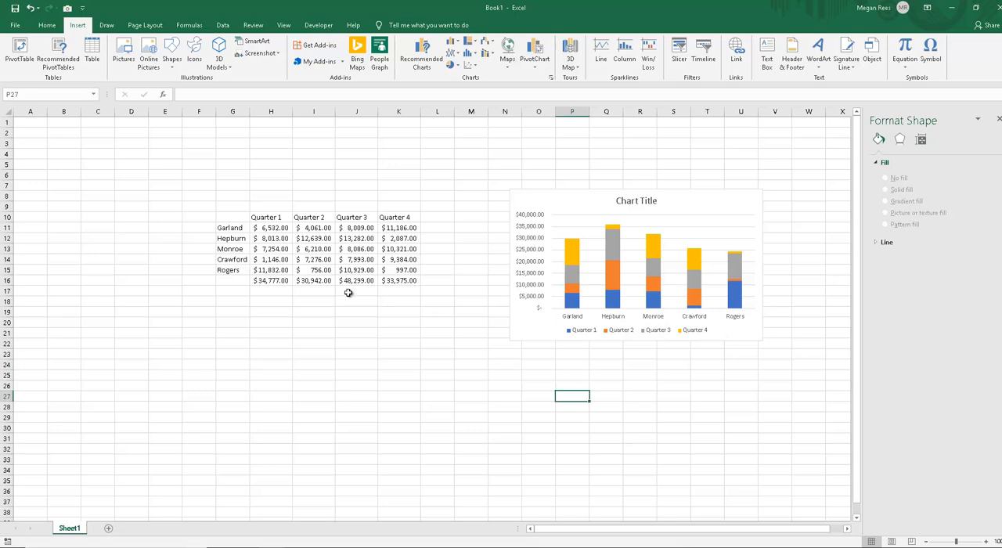
Step: Sort the salesperson rows G11:K15 alphabetically from A to Z, leaving out the header and totals rows
{"action": "left_click", "coordinate": [244, 241]}
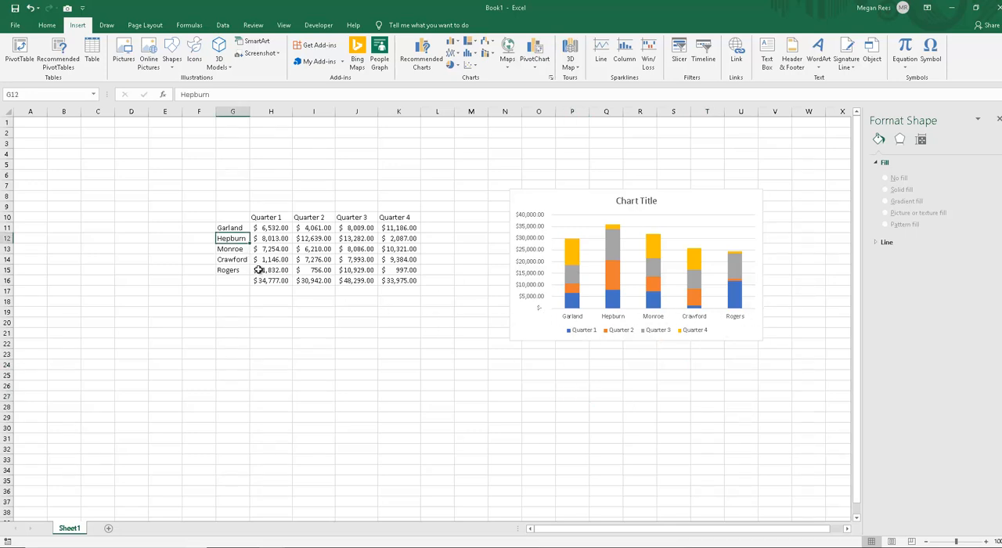
{"action": "left_click_drag", "start_coordinate": [233, 217], "coordinate": [405, 271]}
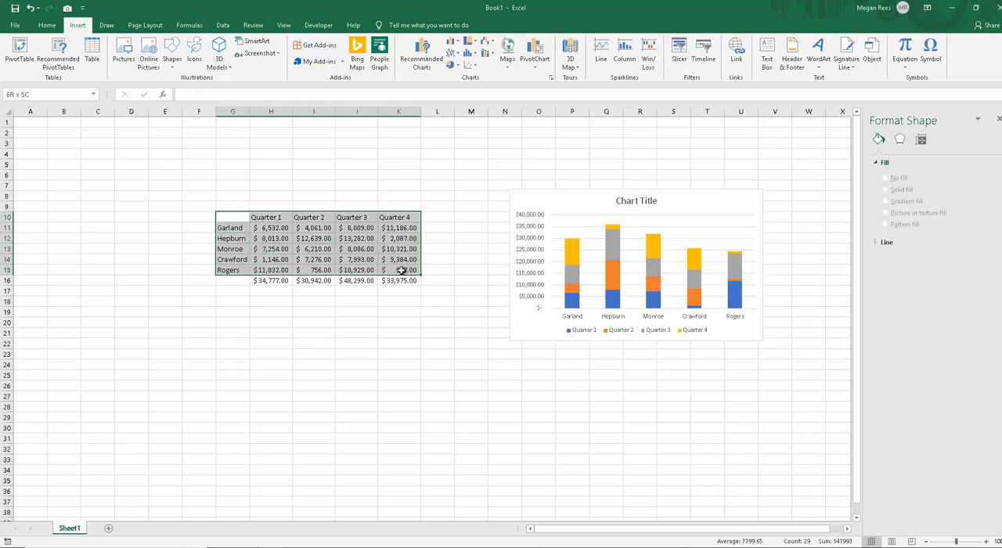
{"action": "left_click", "coordinate": [236, 225]}
{"action": "left_click_drag", "start_coordinate": [236, 229], "coordinate": [395, 266]}
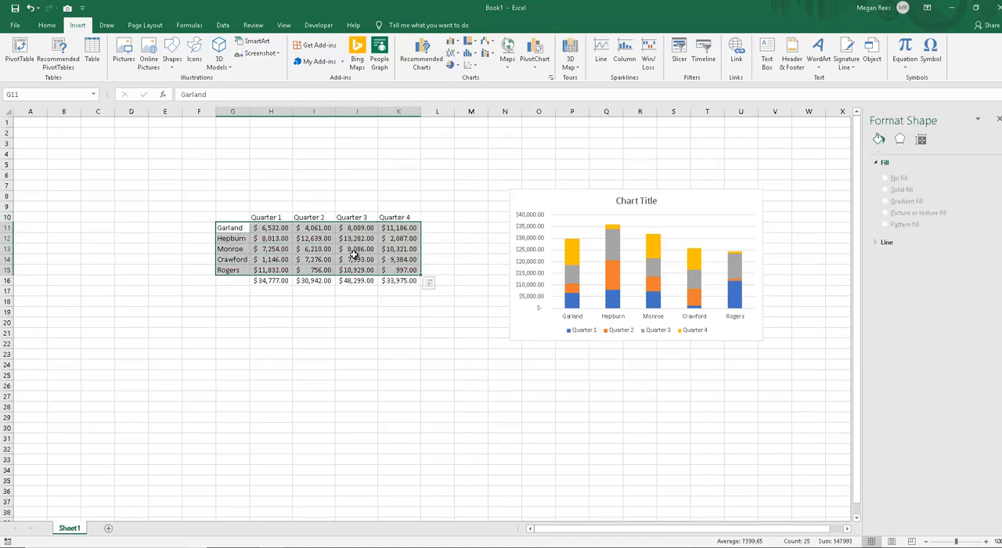
{"action": "left_click", "coordinate": [220, 27]}
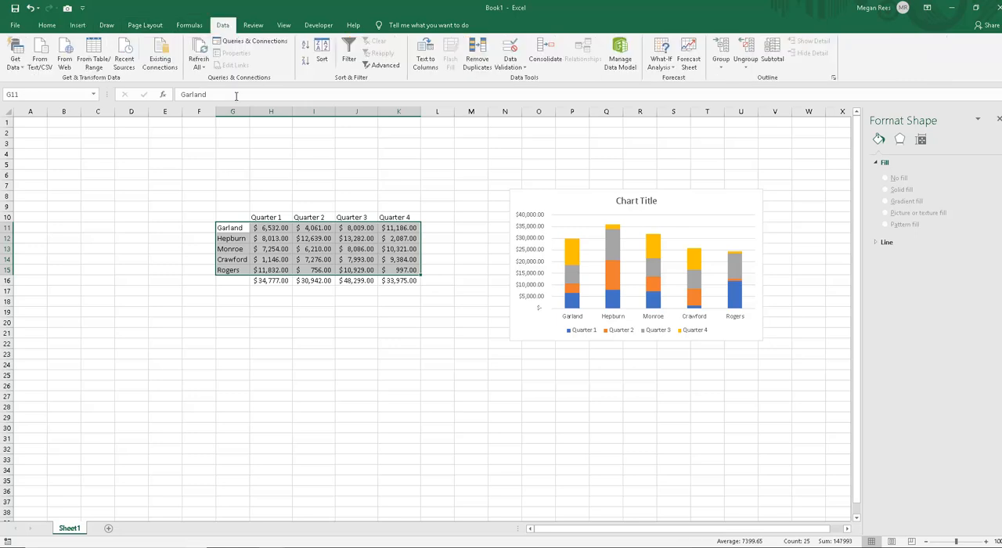
{"action": "left_click", "coordinate": [308, 46]}
{"action": "left_click", "coordinate": [318, 48]}
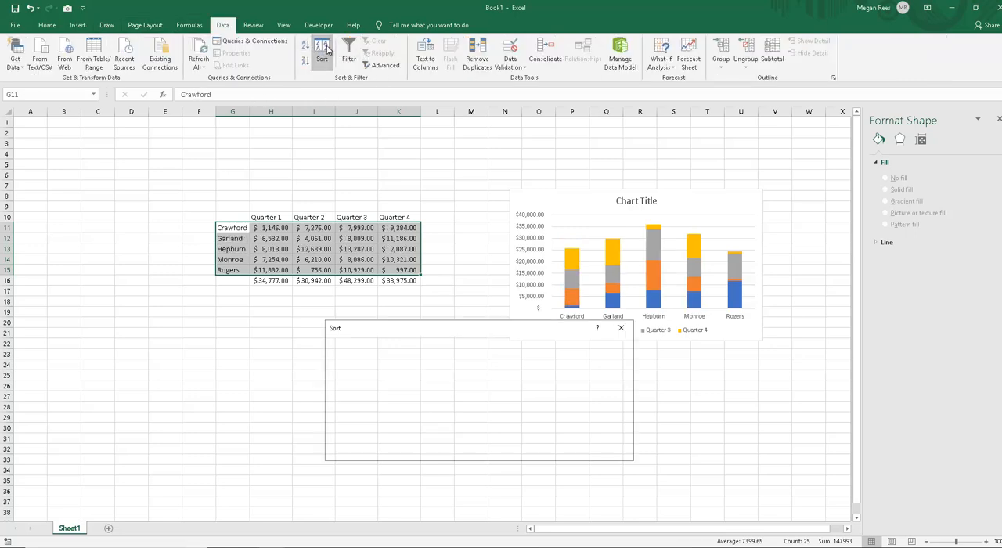
{"action": "left_click", "coordinate": [610, 451]}
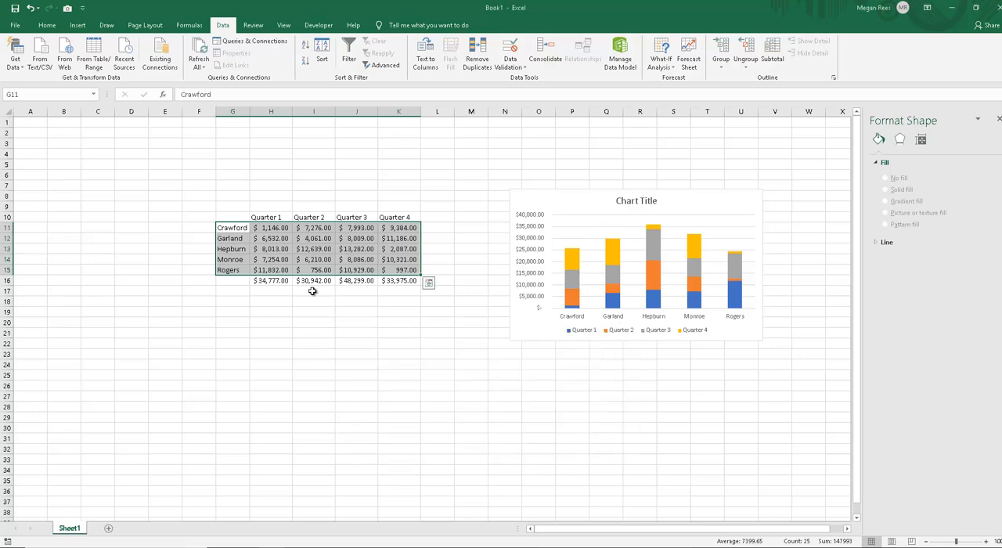
{"action": "left_click_drag", "start_coordinate": [227, 228], "coordinate": [239, 271]}
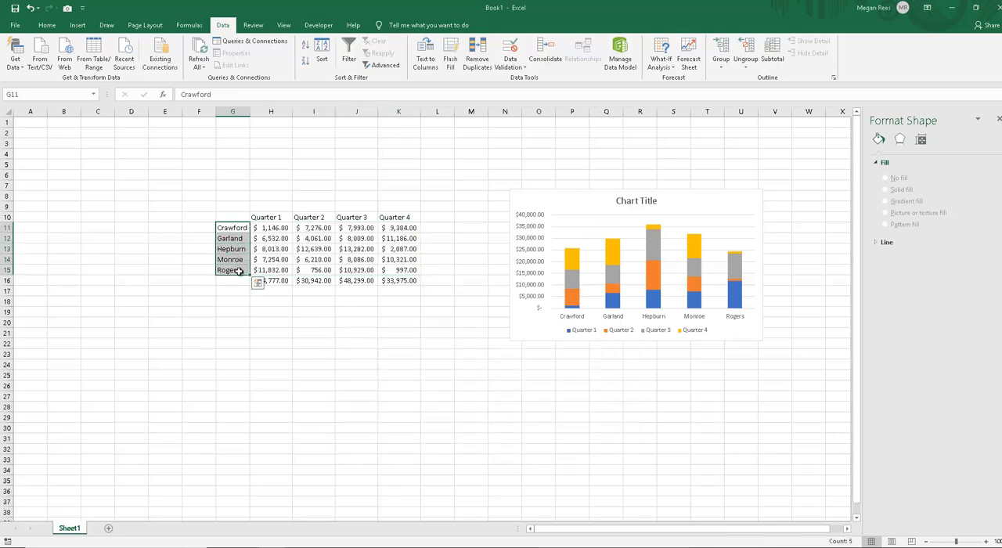
{"action": "left_click", "coordinate": [395, 323]}
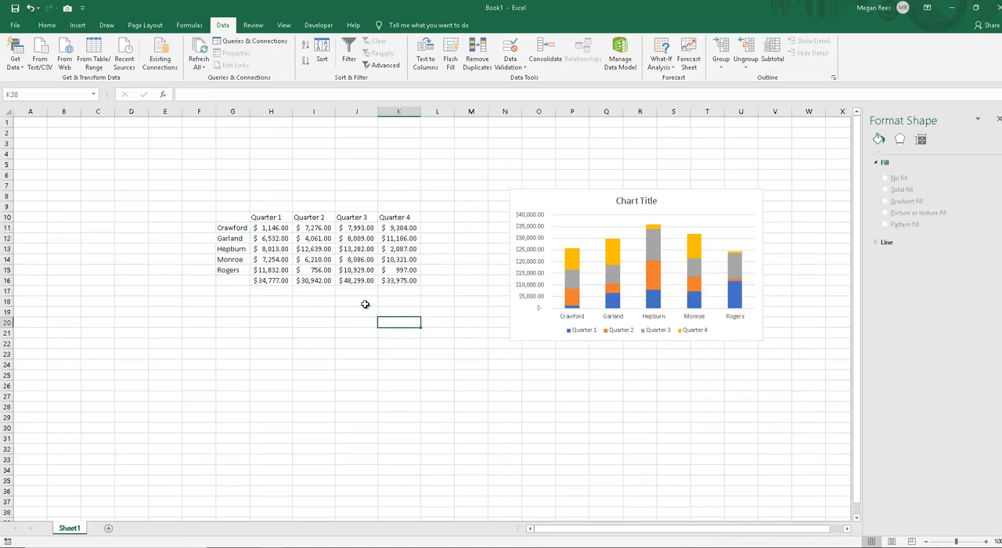
{"action": "left_click_drag", "start_coordinate": [233, 217], "coordinate": [395, 270]}
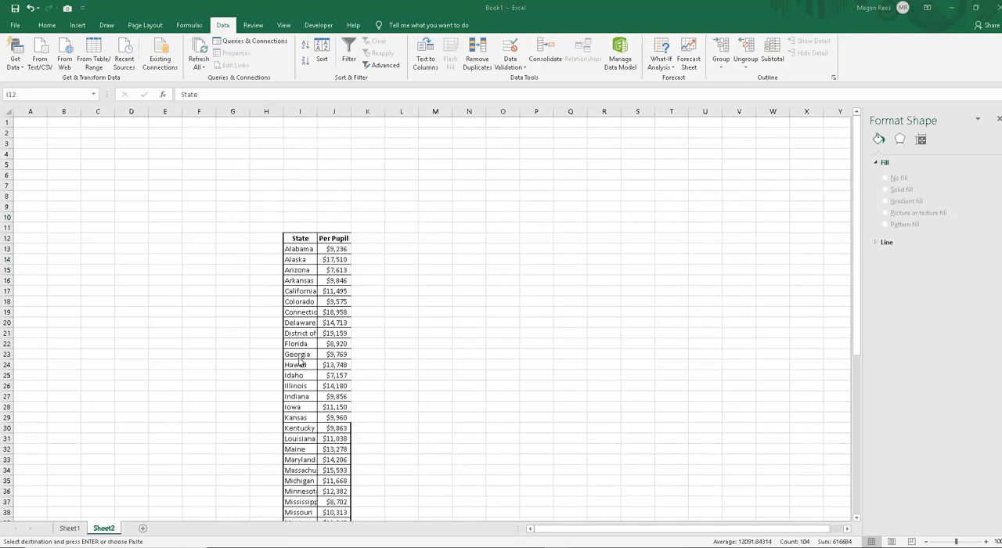
Step: Paste the copied State and Per Pupil table into Sheet2, starting at cell I12
{"action": "key", "text": "ctrl+a"}
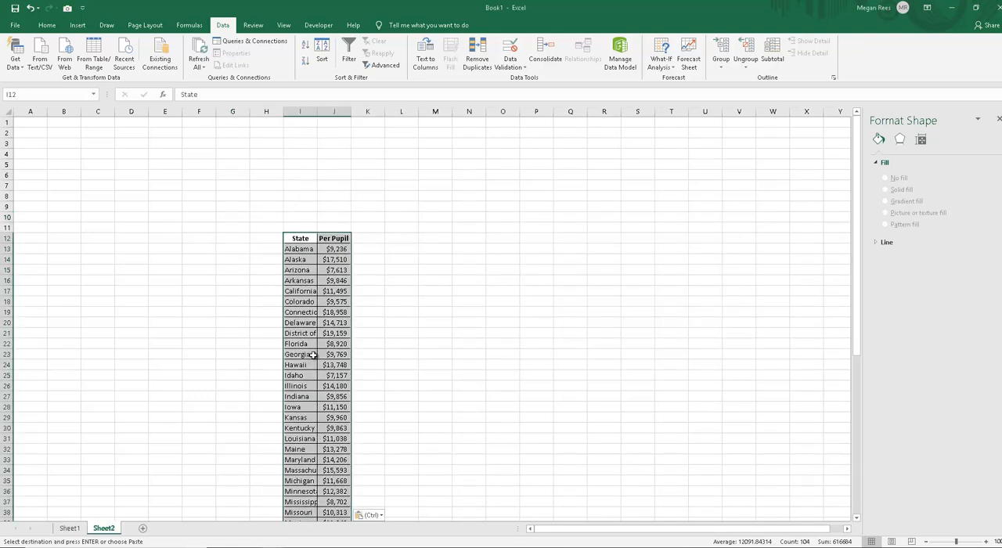
{"action": "key", "text": "ctrl+c"}
{"action": "left_click", "coordinate": [454, 311]}
{"action": "scroll", "coordinate": [454, 321], "scroll_direction": "down", "scroll_amount": 8}
{"action": "scroll", "coordinate": [439, 352], "scroll_direction": "down", "scroll_amount": 8}
{"action": "scroll", "coordinate": [365, 356], "scroll_direction": "up", "scroll_amount": 6}
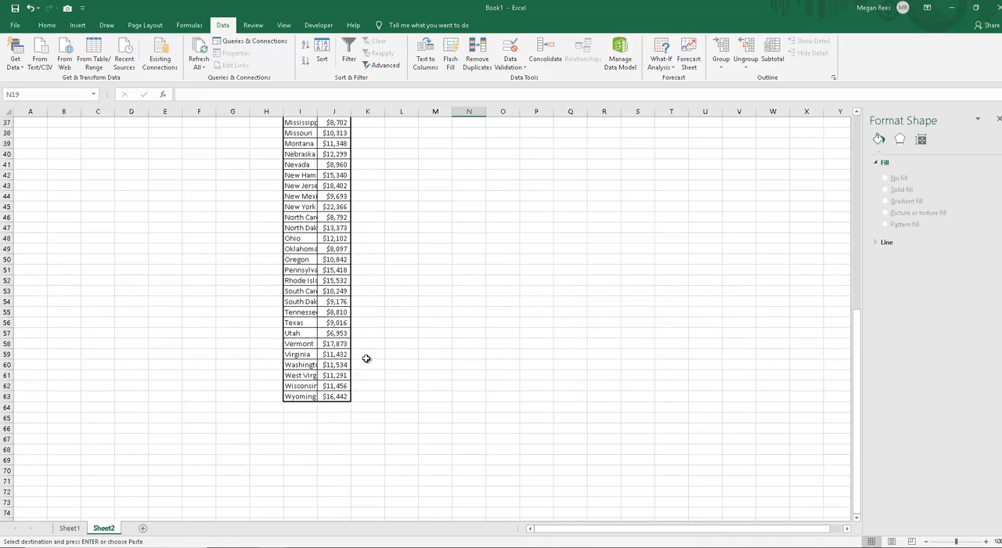
Step: Apply All Borders to the whole State and Per Pupil table, I12:J63
{"action": "left_click_drag", "start_coordinate": [347, 458], "coordinate": [296, 96]}
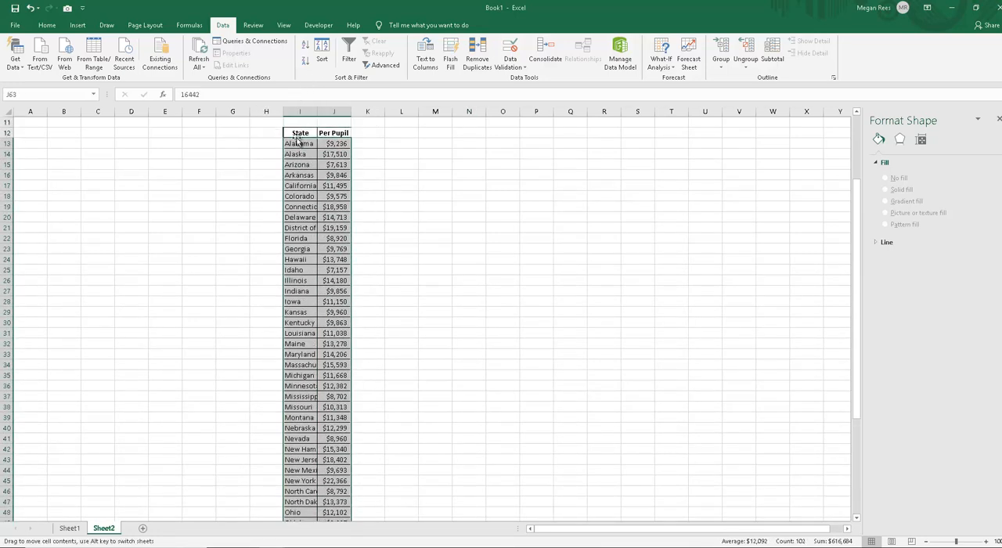
{"action": "left_click_drag", "start_coordinate": [300, 133], "coordinate": [338, 509]}
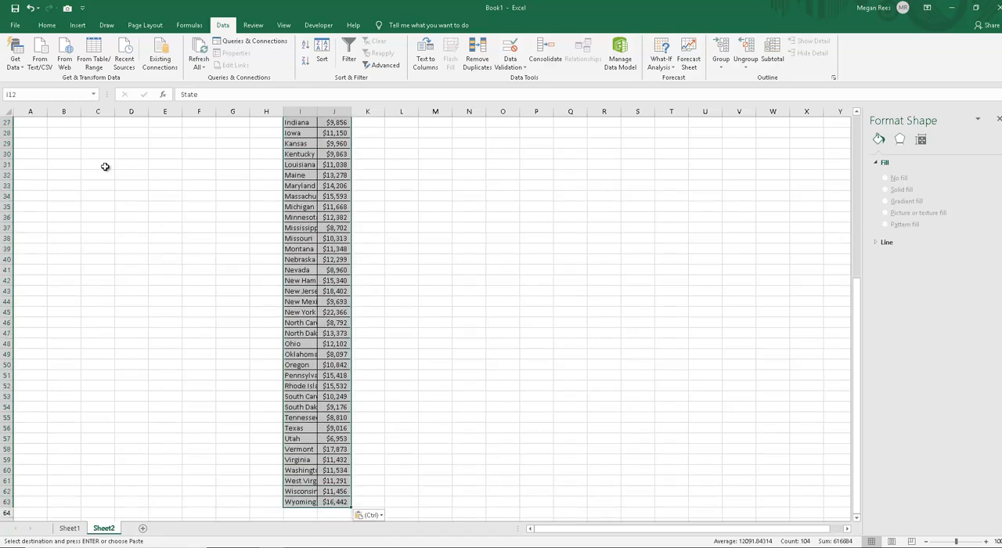
{"action": "left_click", "coordinate": [47, 25]}
{"action": "left_click", "coordinate": [151, 61]}
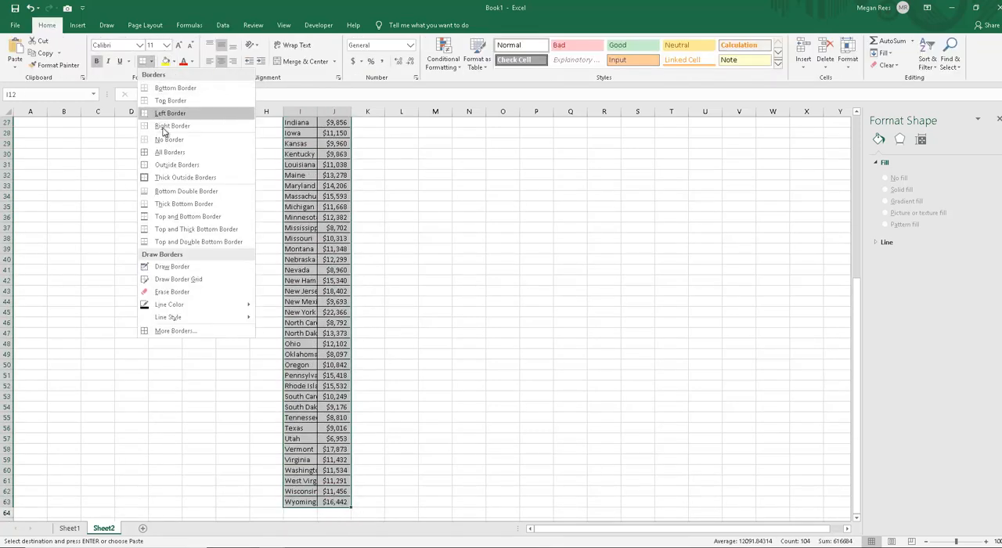
{"action": "left_click", "coordinate": [184, 153]}
Step: Insert a 2-D clustered bar chart of the Per Pupil amounts by state from I12:J63
{"action": "scroll", "coordinate": [352, 122], "scroll_direction": "up", "scroll_amount": 9}
{"action": "left_click", "coordinate": [78, 25]}
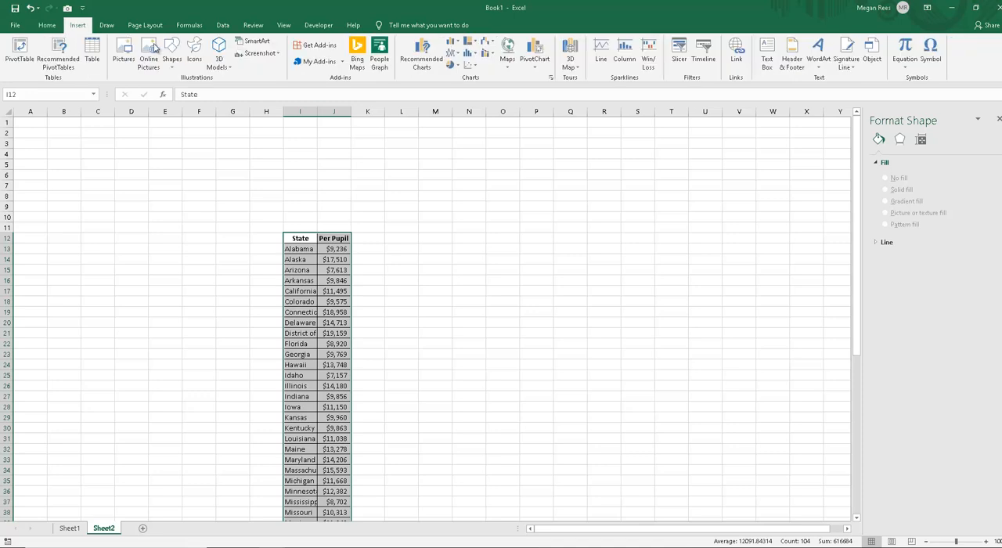
{"action": "left_click", "coordinate": [455, 42]}
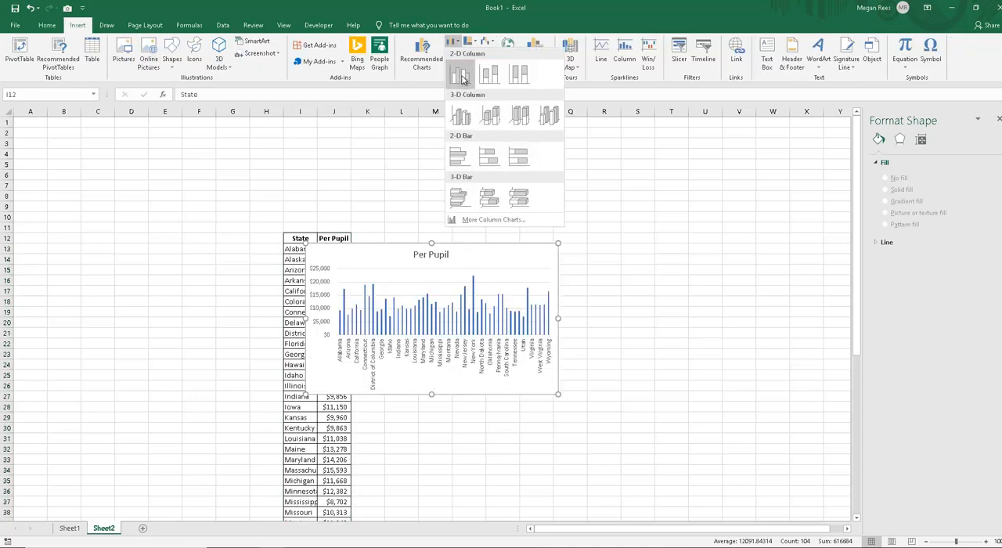
{"action": "left_click", "coordinate": [459, 160]}
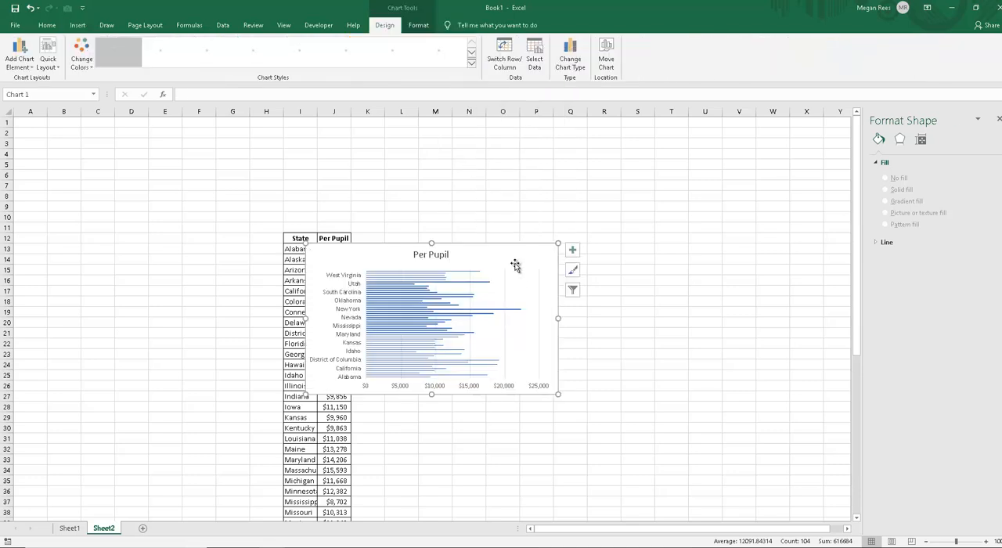
Step: Move the Per Pupil bar chart beside the table and enlarge it, mainly in height, until every state name is labelled
{"action": "left_click_drag", "start_coordinate": [514, 264], "coordinate": [637, 233]}
{"action": "left_click_drag", "start_coordinate": [658, 284], "coordinate": [682, 506]}
{"action": "scroll", "coordinate": [671, 461], "scroll_direction": "down", "scroll_amount": 1}
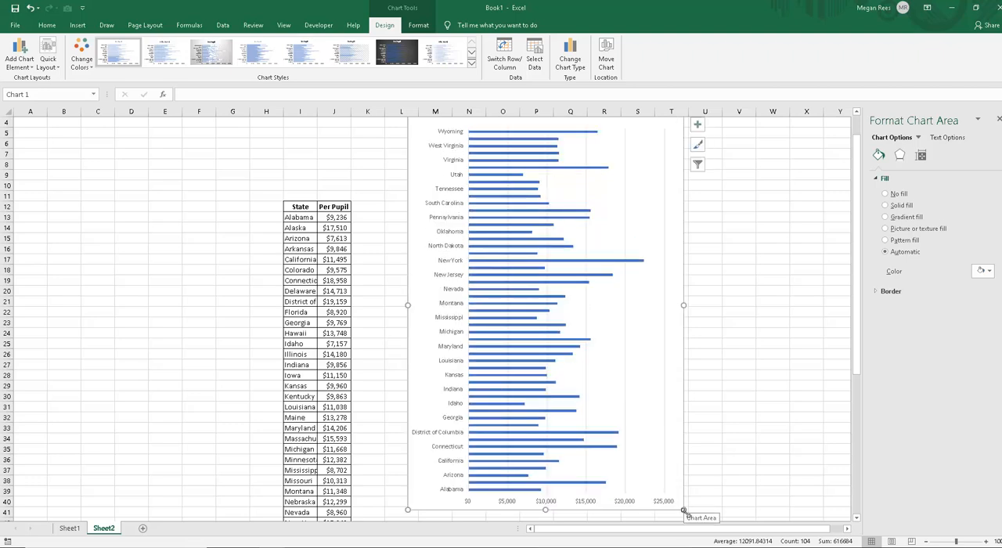
{"action": "scroll", "coordinate": [686, 509], "scroll_direction": "down", "scroll_amount": 2}
{"action": "left_click_drag", "start_coordinate": [684, 448], "coordinate": [687, 476]}
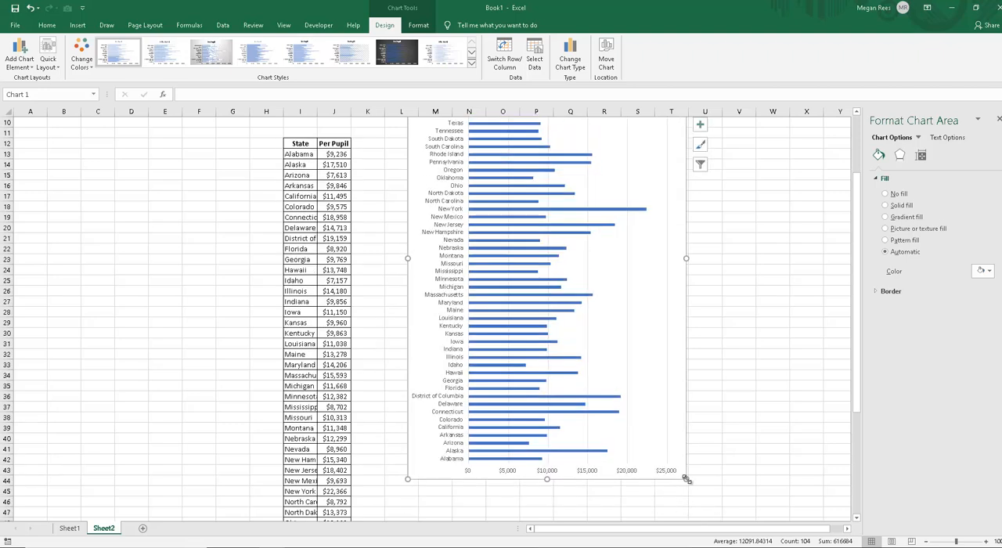
{"action": "scroll", "coordinate": [688, 478], "scroll_direction": "up", "scroll_amount": 3}
{"action": "scroll", "coordinate": [688, 479], "scroll_direction": "down", "scroll_amount": 7}
{"action": "scroll", "coordinate": [687, 477], "scroll_direction": "up", "scroll_amount": 7}
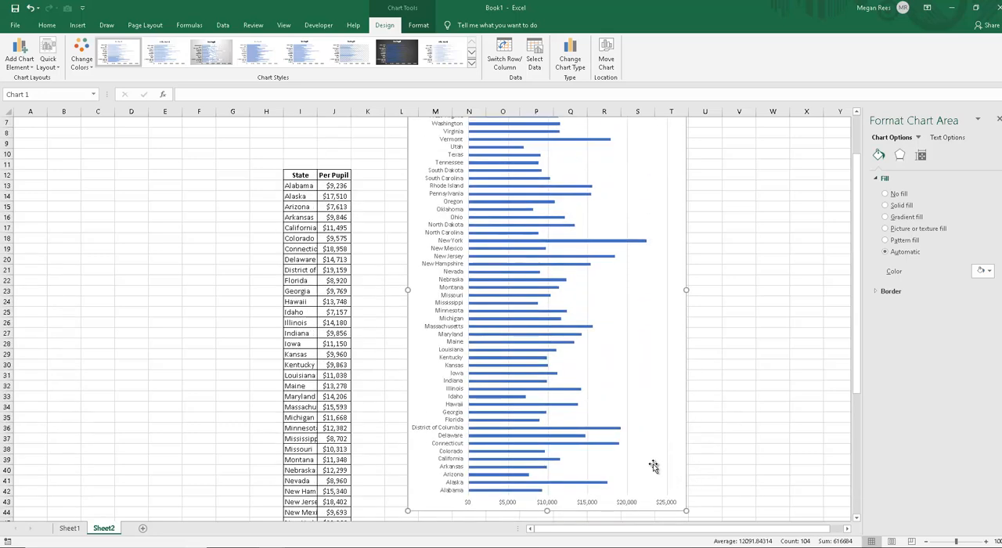
Step: Sort the State and Per Pupil table, I12:J63, by Per Pupil from smallest to largest
{"action": "scroll", "coordinate": [575, 451], "scroll_direction": "down", "scroll_amount": 8}
{"action": "scroll", "coordinate": [578, 441], "scroll_direction": "up", "scroll_amount": 8}
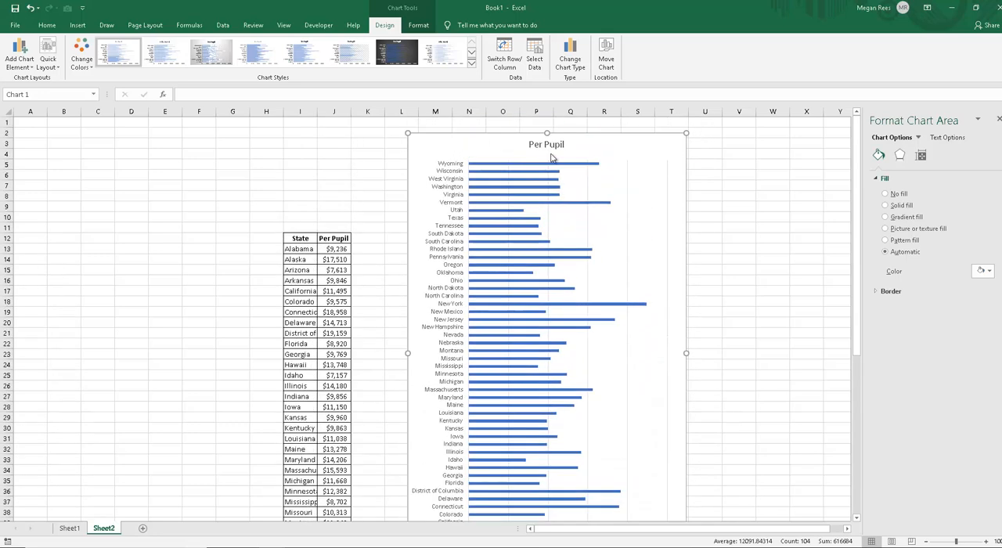
{"action": "left_click_drag", "start_coordinate": [300, 238], "coordinate": [338, 502]}
{"action": "scroll", "coordinate": [303, 392], "scroll_direction": "up", "scroll_amount": 9}
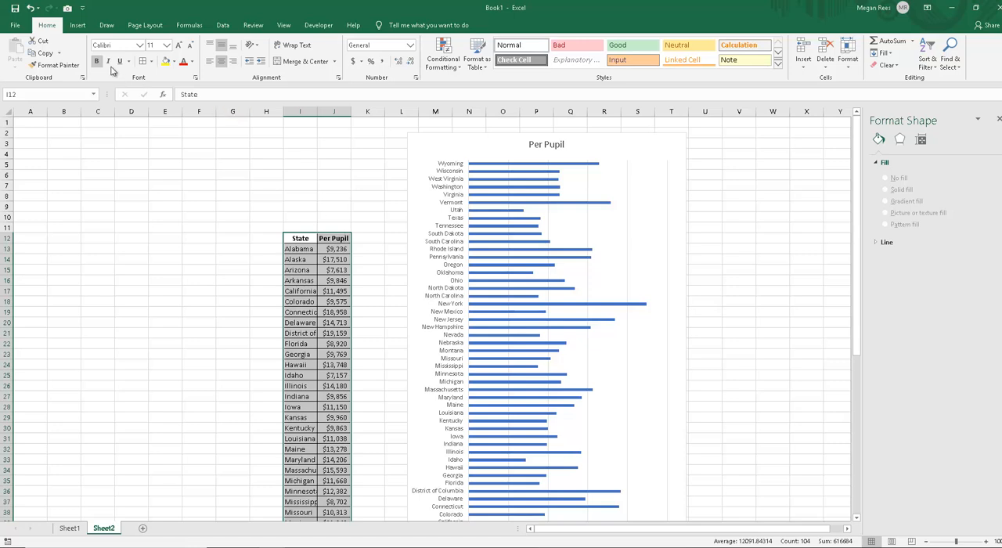
{"action": "left_click", "coordinate": [223, 25]}
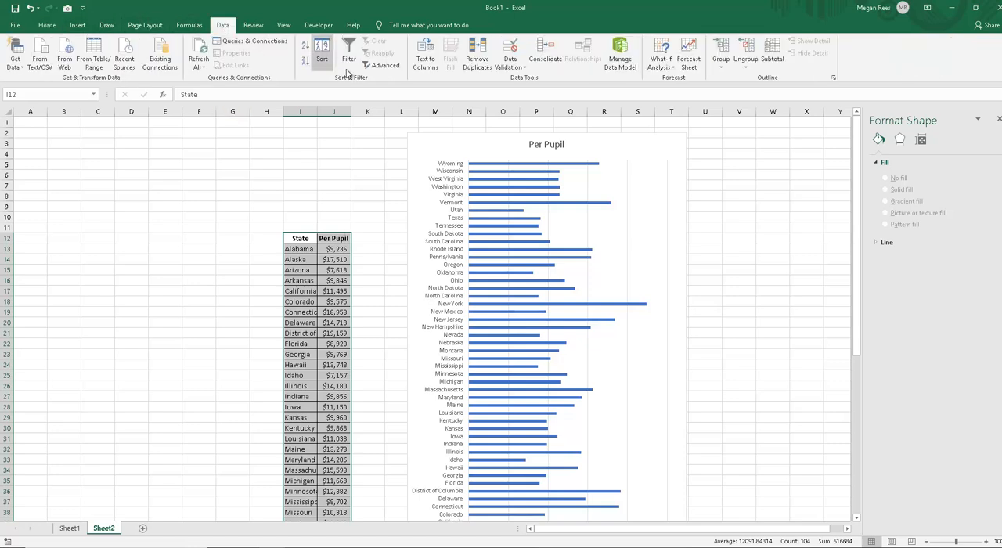
{"action": "left_click", "coordinate": [322, 59]}
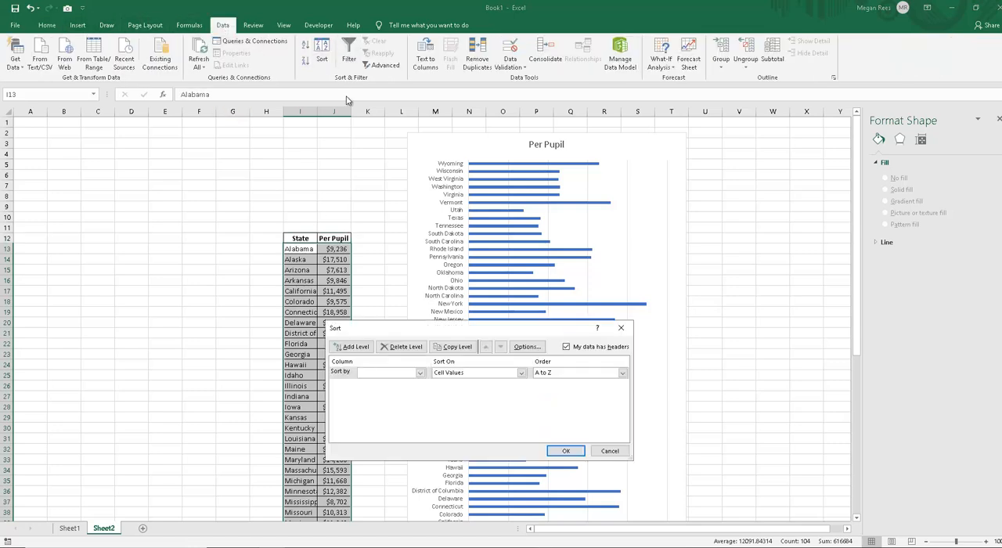
{"action": "left_click", "coordinate": [395, 372]}
{"action": "left_click", "coordinate": [385, 392]}
{"action": "left_click", "coordinate": [567, 451]}
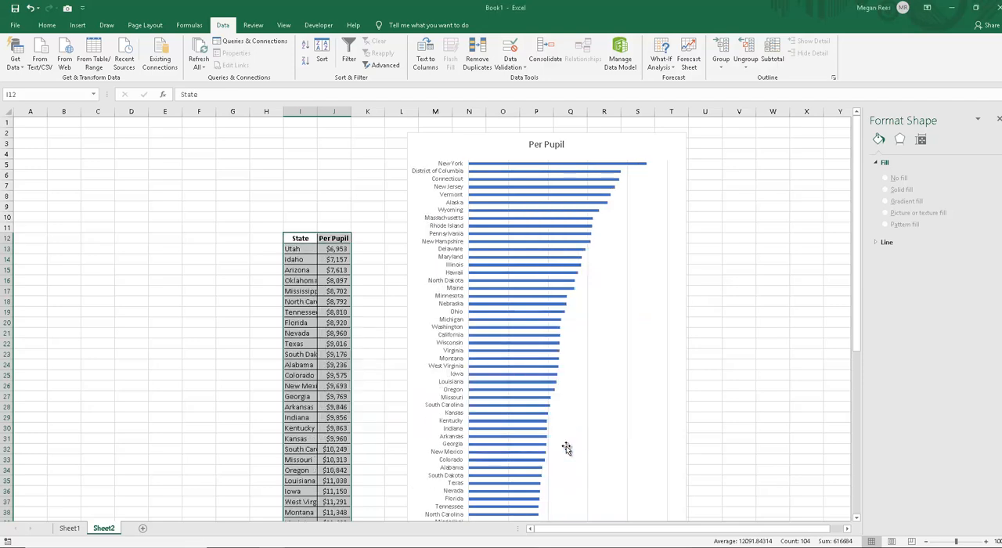
{"action": "left_click", "coordinate": [713, 294]}
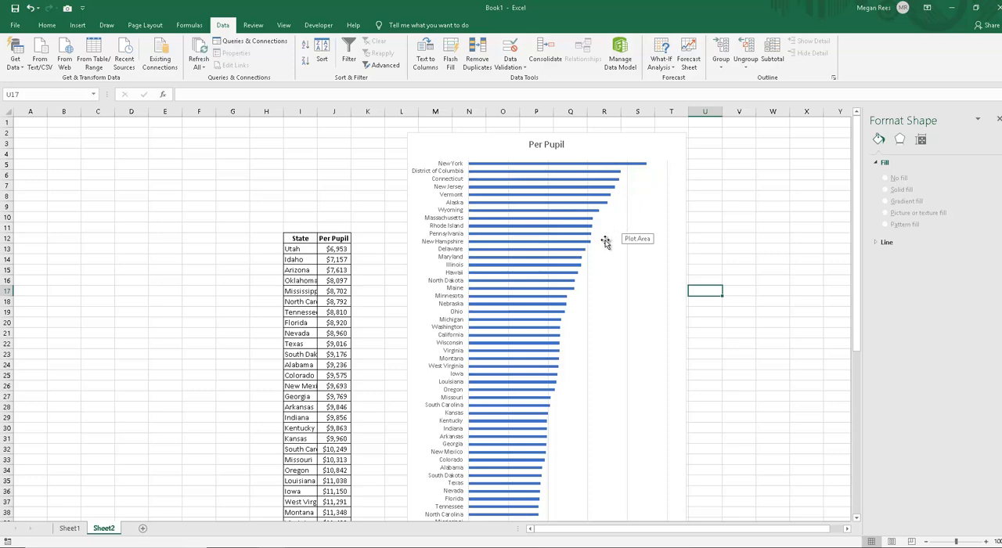
Step: Examine the order of the bars in the sorted Per Pupil chart and compare it with the row order of the table
{"action": "scroll", "coordinate": [592, 273], "scroll_direction": "down", "scroll_amount": 3}
{"action": "scroll", "coordinate": [592, 273], "scroll_direction": "down", "scroll_amount": 4}
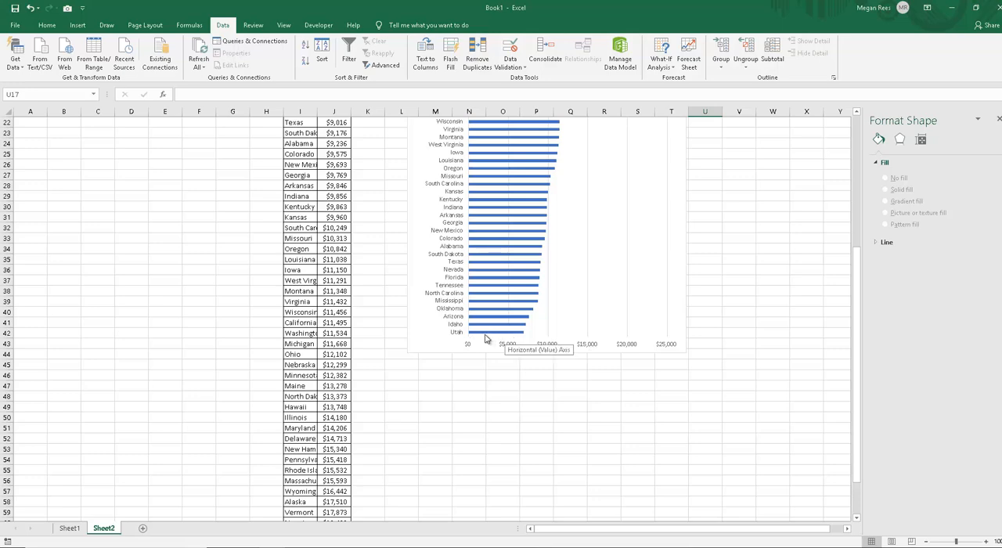
{"action": "scroll", "coordinate": [513, 338], "scroll_direction": "up", "scroll_amount": 2}
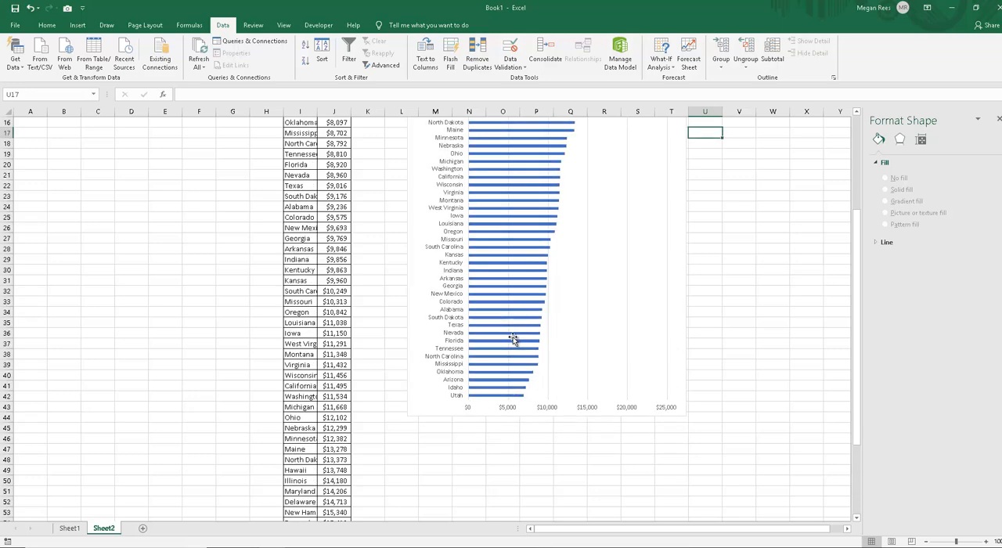
{"action": "scroll", "coordinate": [513, 340], "scroll_direction": "down", "scroll_amount": 3}
{"action": "scroll", "coordinate": [513, 341], "scroll_direction": "up", "scroll_amount": 8}
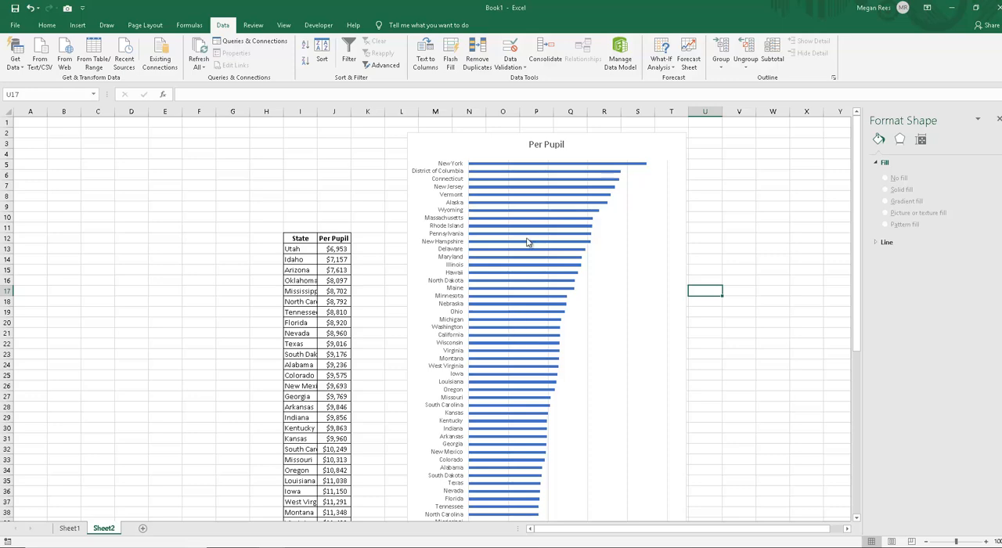
{"action": "scroll", "coordinate": [513, 352], "scroll_direction": "down", "scroll_amount": 10}
{"action": "scroll", "coordinate": [512, 410], "scroll_direction": "up", "scroll_amount": 10}
{"action": "scroll", "coordinate": [553, 392], "scroll_direction": "down", "scroll_amount": 7}
{"action": "scroll", "coordinate": [553, 392], "scroll_direction": "up", "scroll_amount": 7}
{"action": "scroll", "coordinate": [553, 373], "scroll_direction": "down", "scroll_amount": 9}
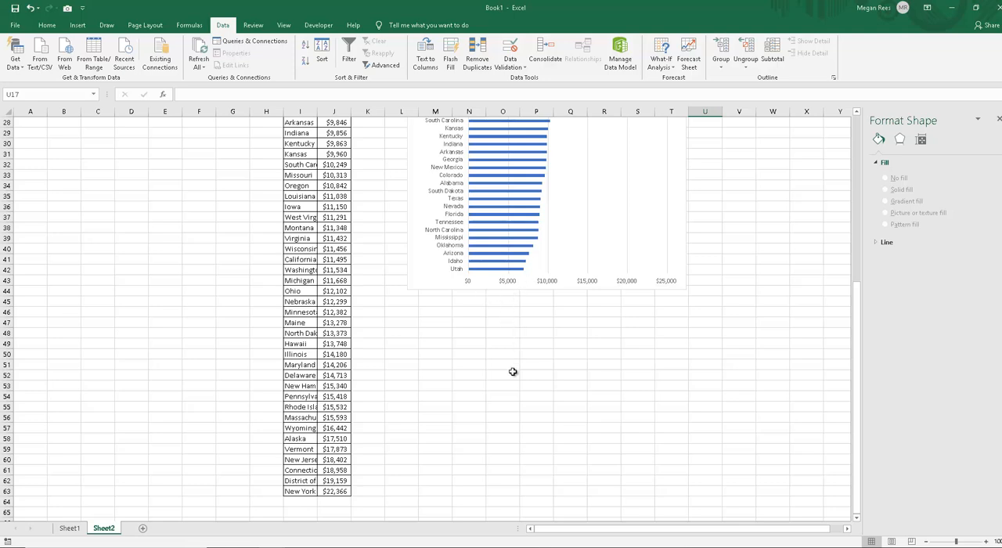
{"action": "left_click", "coordinate": [510, 376]}
{"action": "scroll", "coordinate": [505, 357], "scroll_direction": "up", "scroll_amount": 9}
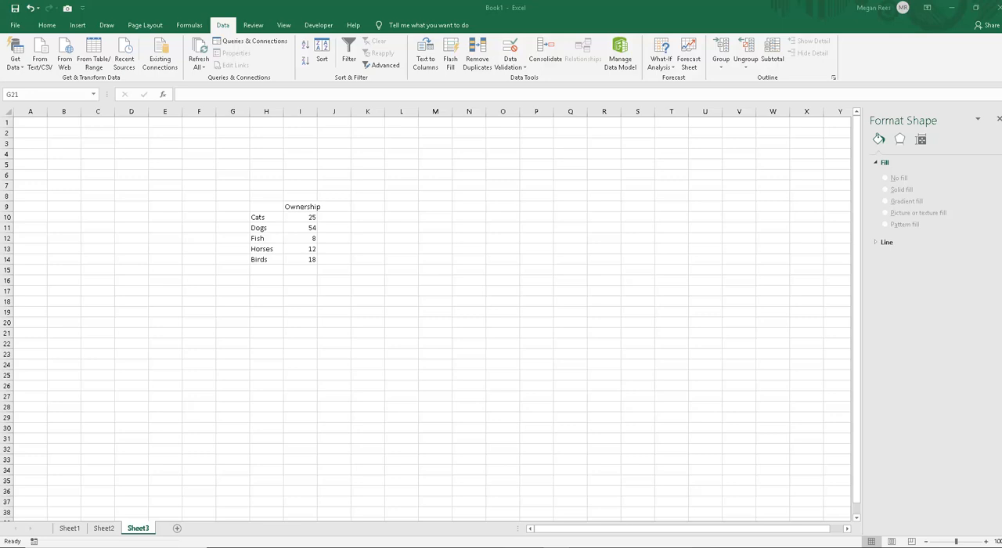
Step: Insert a 2-D clustered bar chart of pet Ownership from H9:I14 on Sheet3, placed beside the data and enlarged to about rows 3 to 25
{"action": "left_click", "coordinate": [332, 345]}
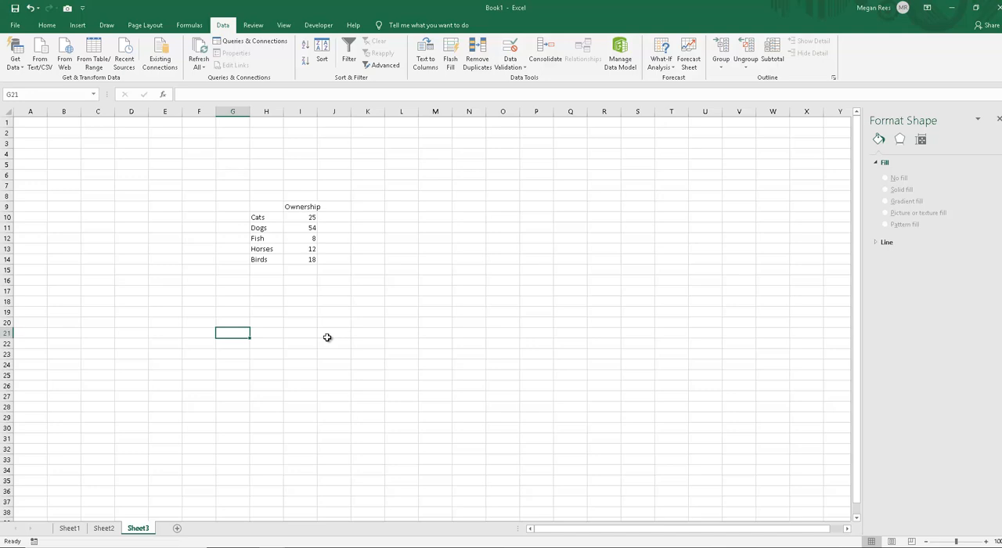
{"action": "left_click", "coordinate": [378, 302]}
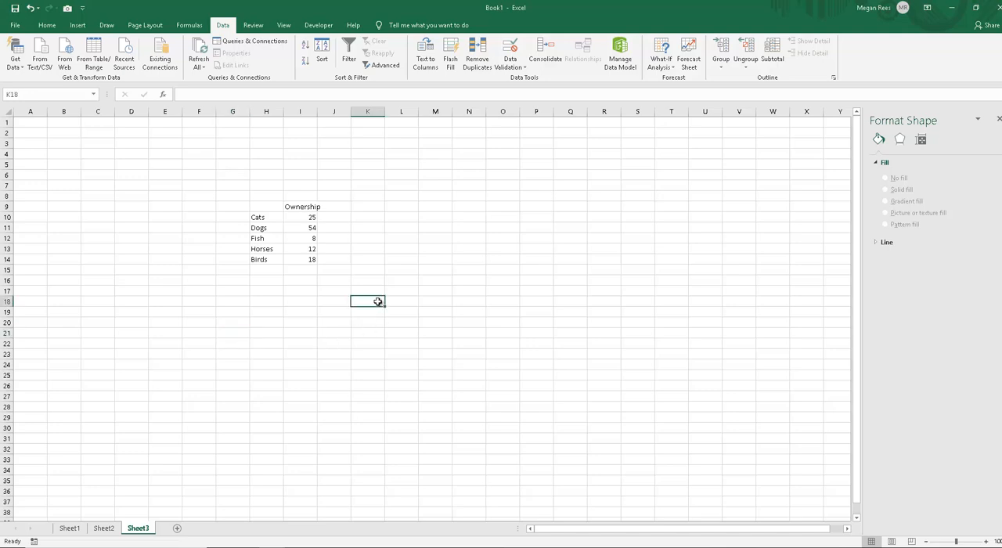
{"action": "left_click_drag", "start_coordinate": [267, 207], "coordinate": [311, 259]}
{"action": "left_click", "coordinate": [78, 25]}
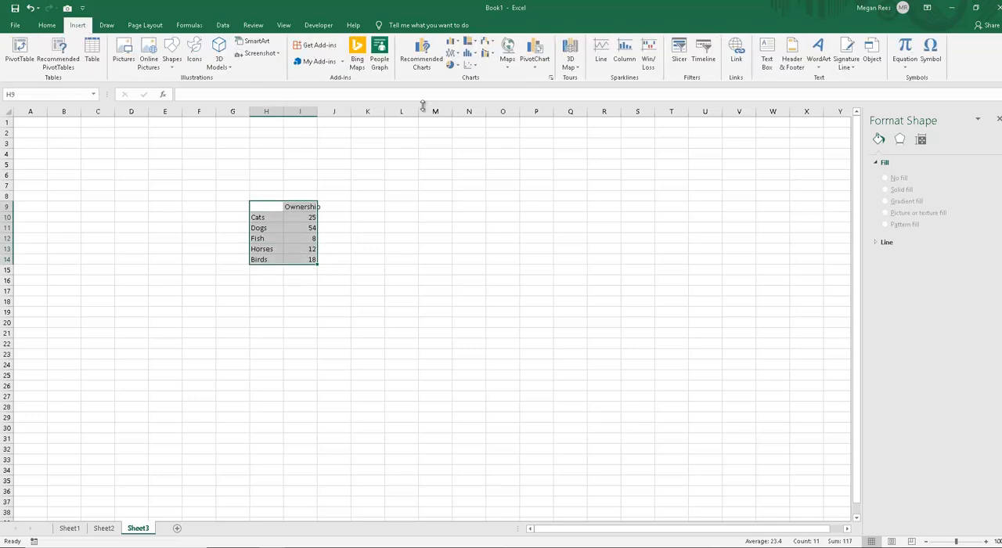
{"action": "left_click", "coordinate": [454, 42]}
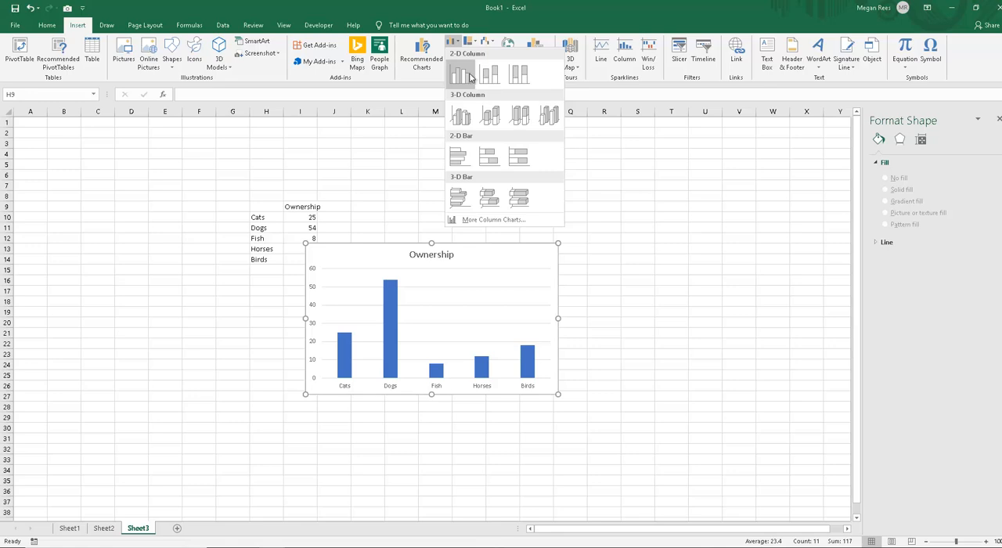
{"action": "left_click", "coordinate": [461, 159]}
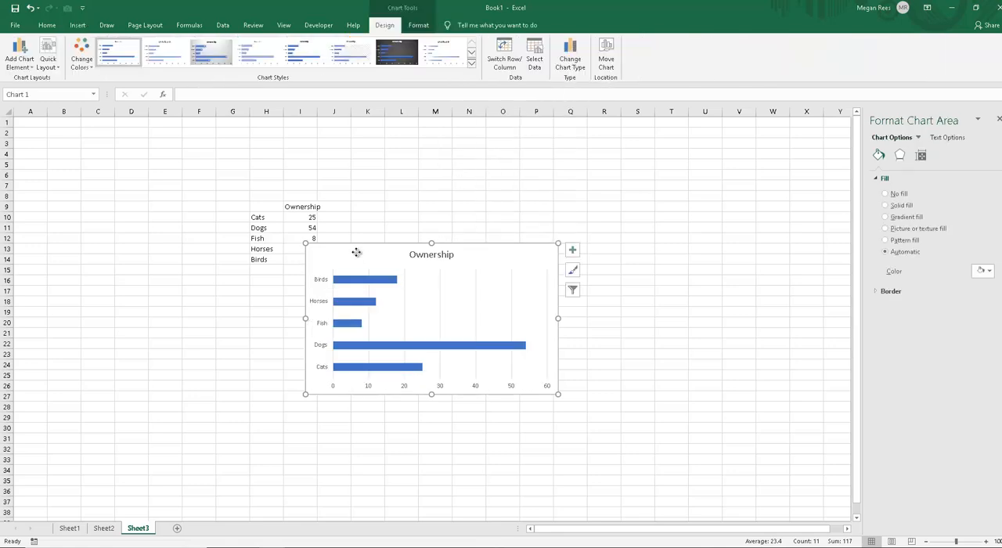
{"action": "left_click_drag", "start_coordinate": [356, 253], "coordinate": [412, 153]}
{"action": "left_click_drag", "start_coordinate": [653, 370], "coordinate": [660, 379]}
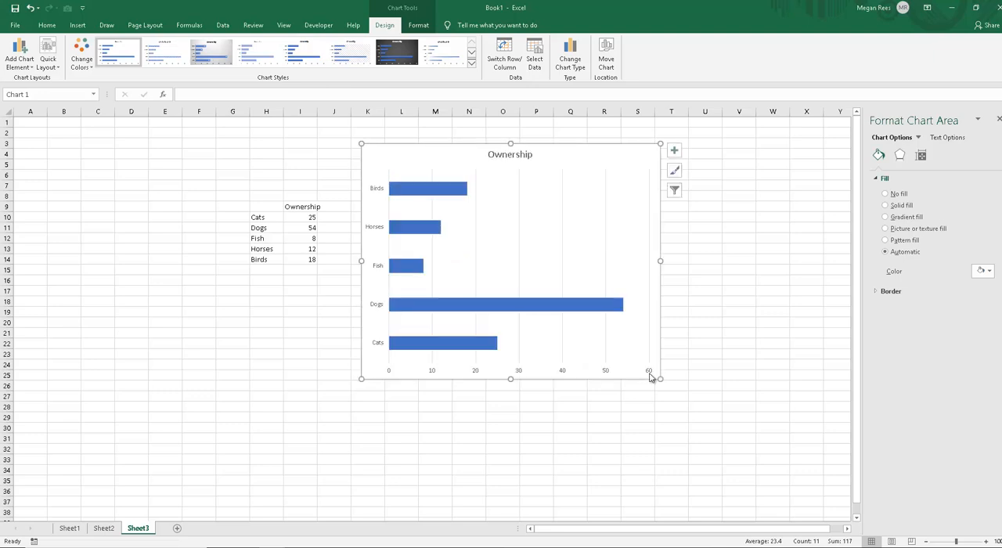
Step: Fill only the Birds bar with an online picture found by searching for "bird"
{"action": "left_click", "coordinate": [426, 194]}
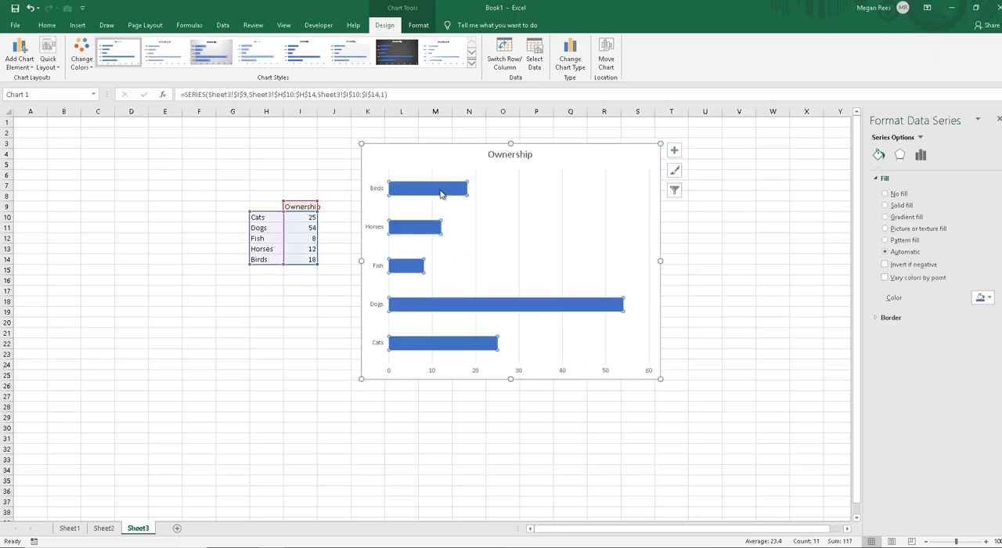
{"action": "left_click", "coordinate": [419, 189]}
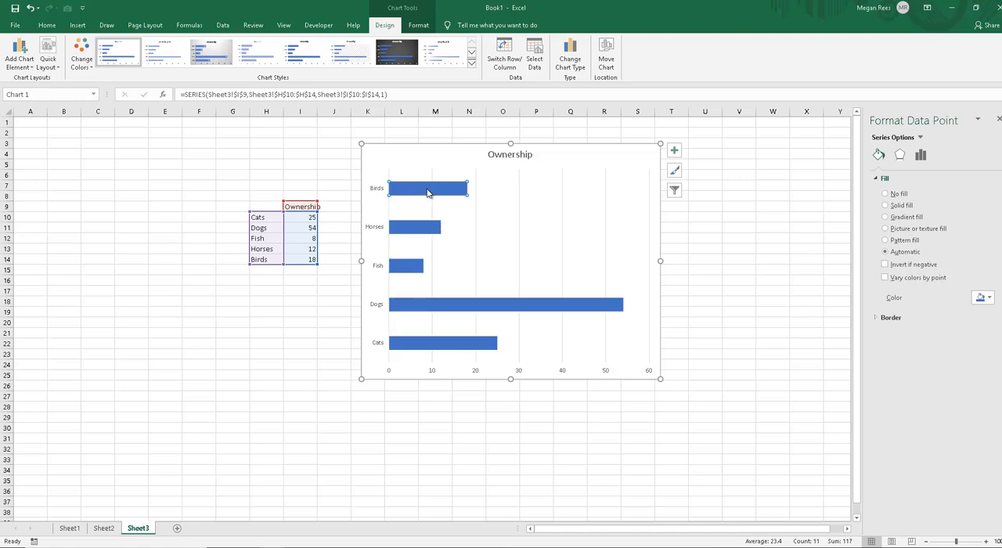
{"action": "left_click", "coordinate": [891, 229]}
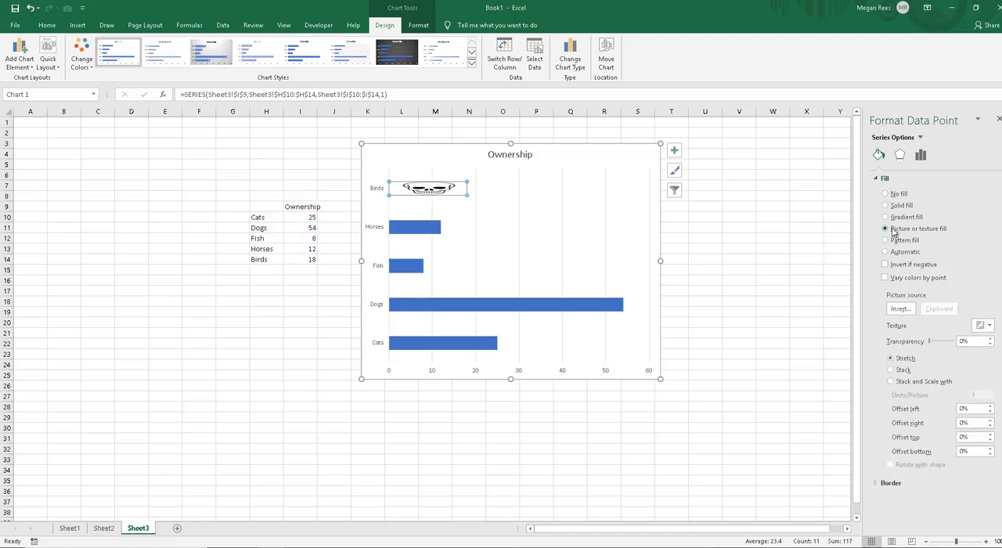
{"action": "left_click", "coordinate": [903, 309]}
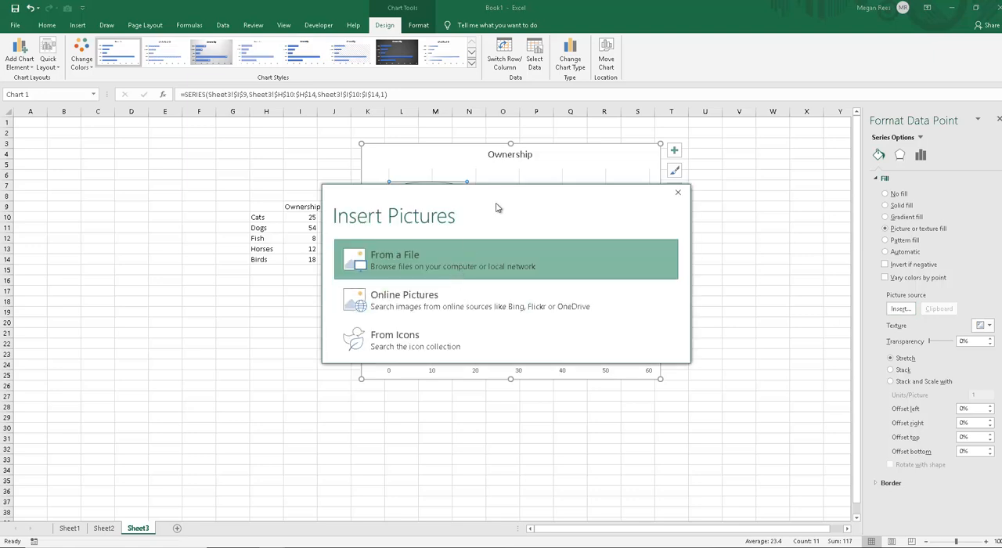
{"action": "left_click_drag", "start_coordinate": [496, 207], "coordinate": [507, 305]}
{"action": "left_click", "coordinate": [453, 370]}
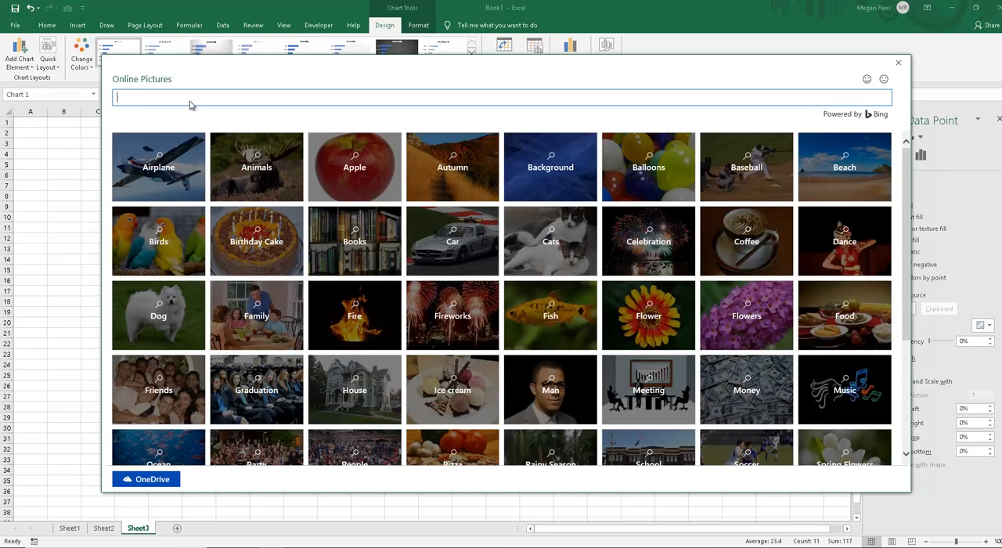
{"action": "key", "text": "Return"}
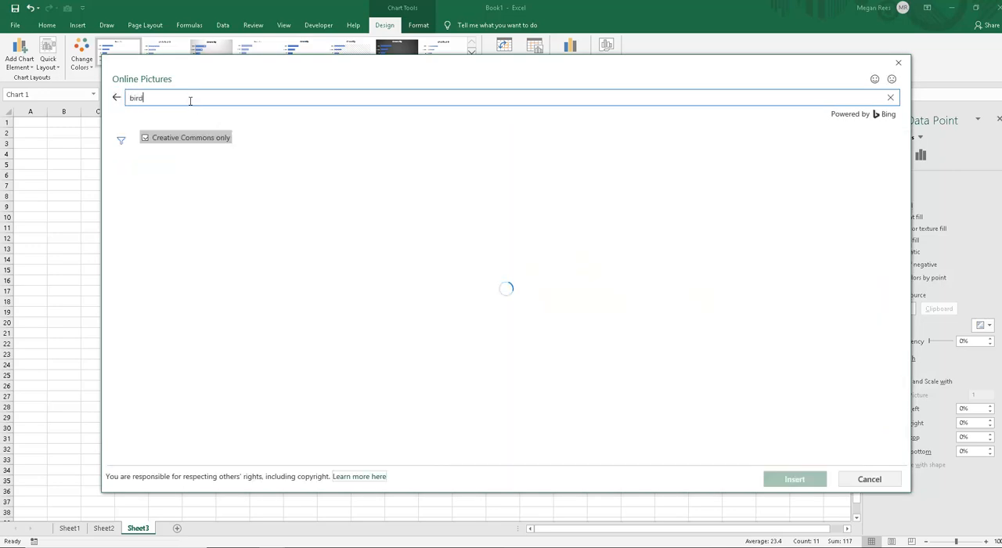
{"action": "double_click", "coordinate": [490, 190]}
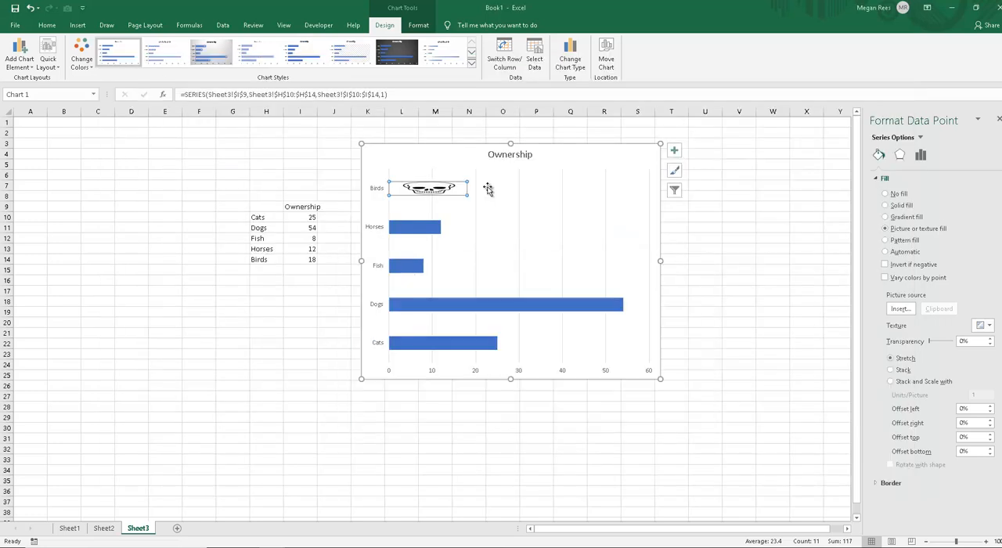
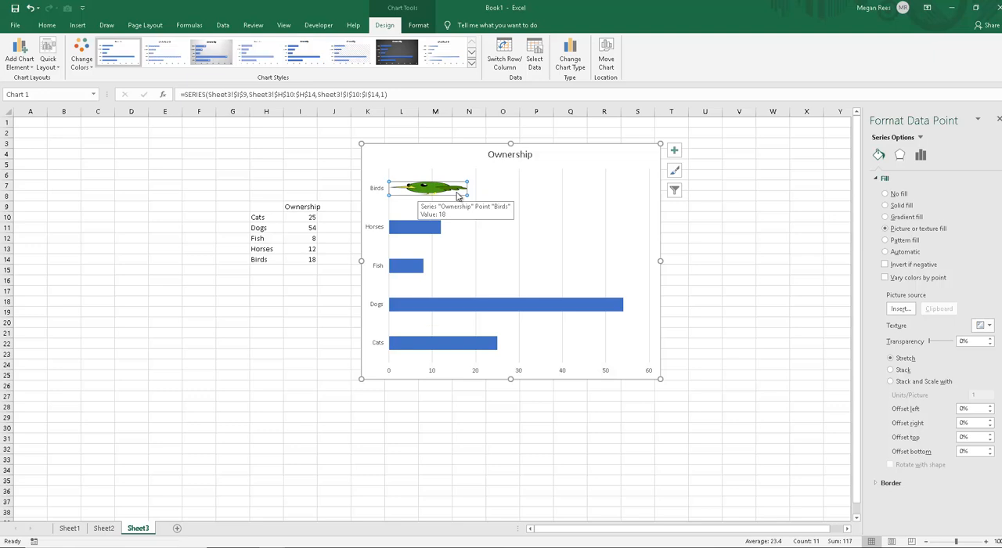
Step: Compare the Stack and Stack and Scale picture options on the Birds bar, finishing with Stack and Scale at 1 unit per picture
{"action": "left_click", "coordinate": [890, 371]}
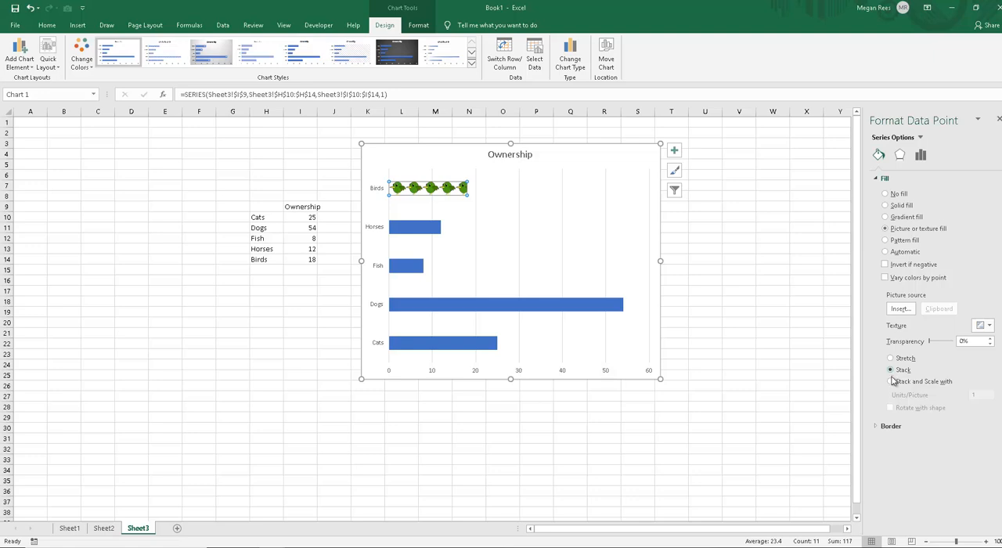
{"action": "left_click", "coordinate": [890, 381]}
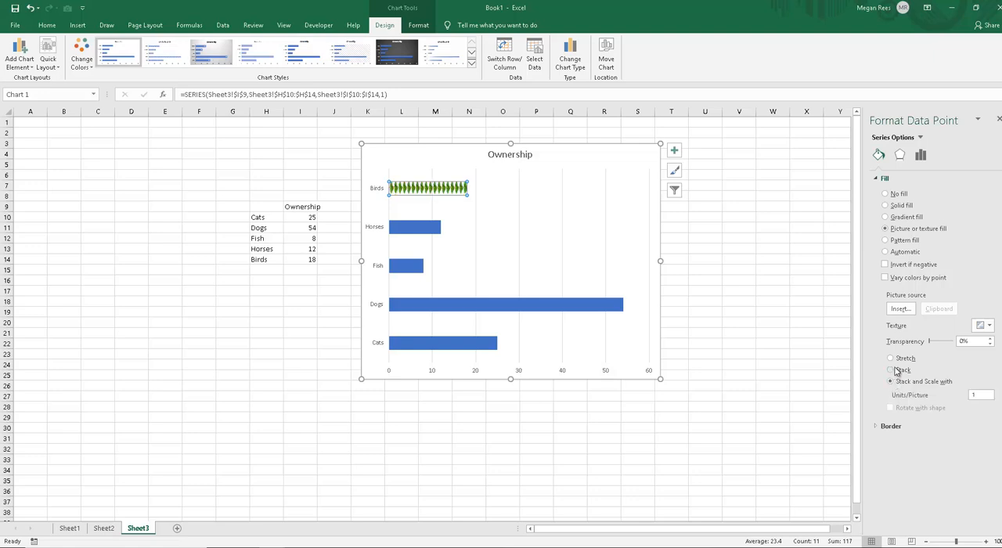
{"action": "left_click", "coordinate": [893, 370]}
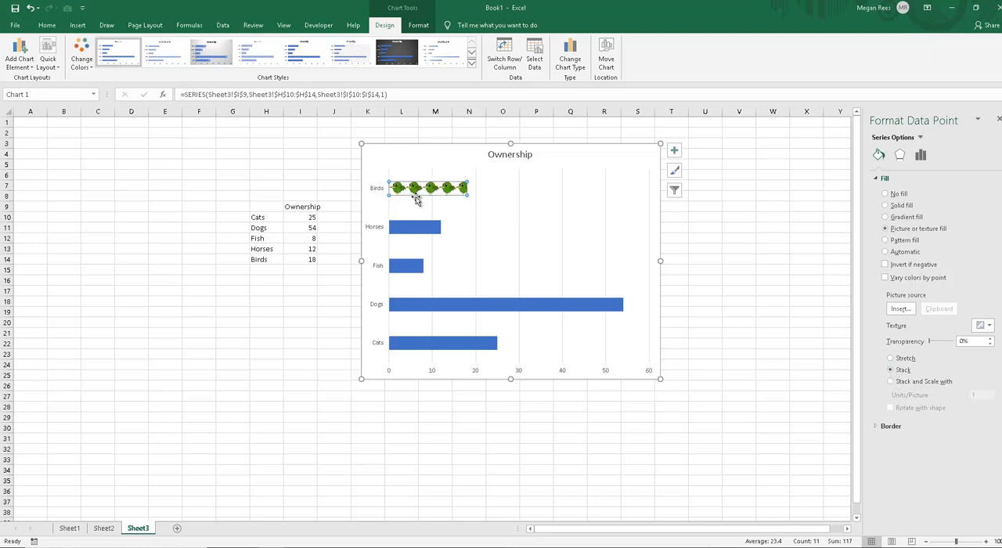
{"action": "left_click", "coordinate": [893, 383]}
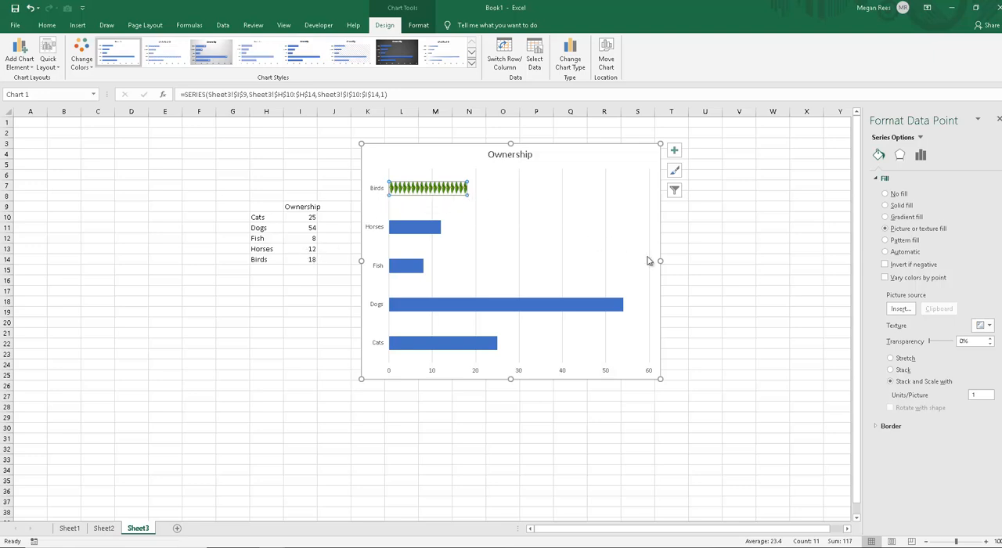
Step: Widen and flatten the Ownership chart and place it beside the data, covering about J8 to X25
{"action": "left_click_drag", "start_coordinate": [660, 261], "coordinate": [794, 263]}
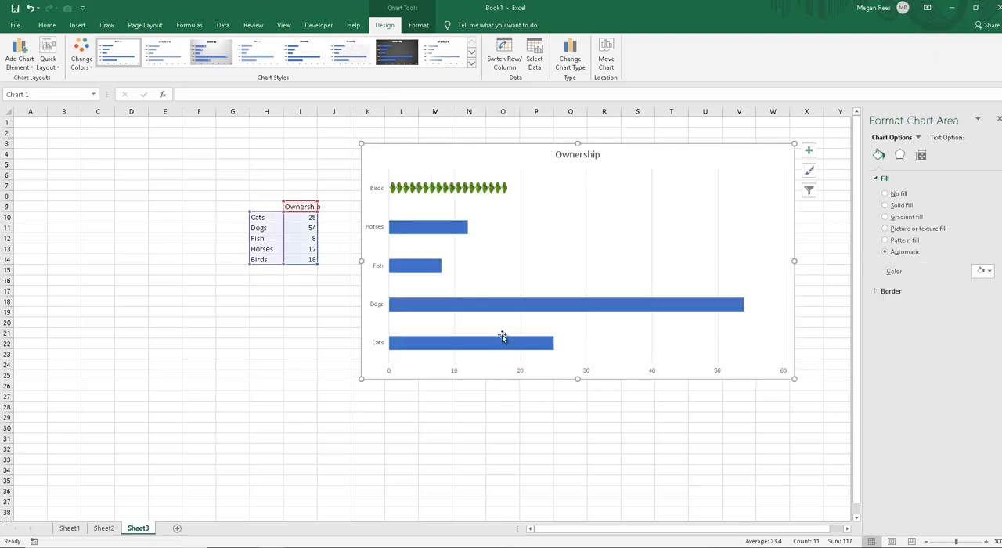
{"action": "left_click_drag", "start_coordinate": [367, 383], "coordinate": [318, 329]}
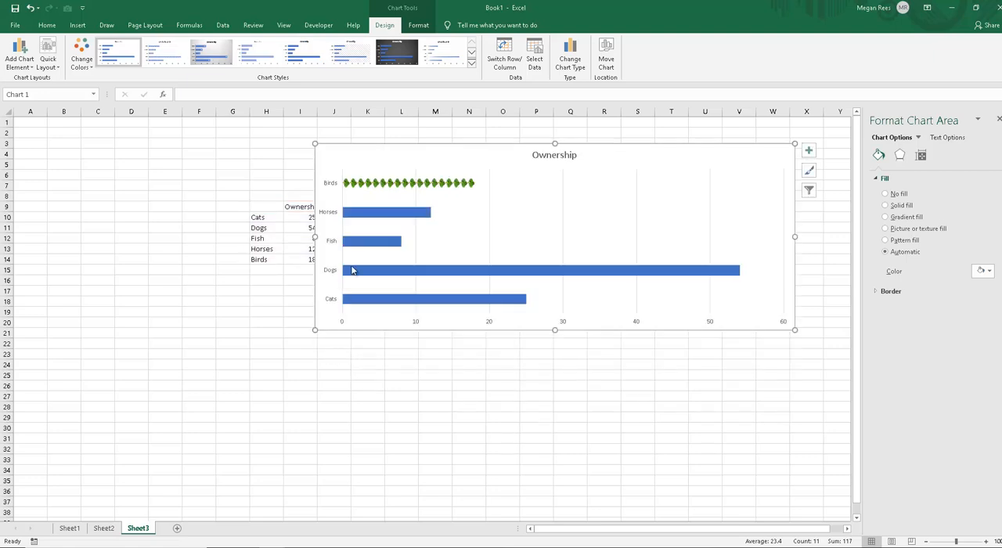
{"action": "left_click_drag", "start_coordinate": [352, 159], "coordinate": [374, 211]}
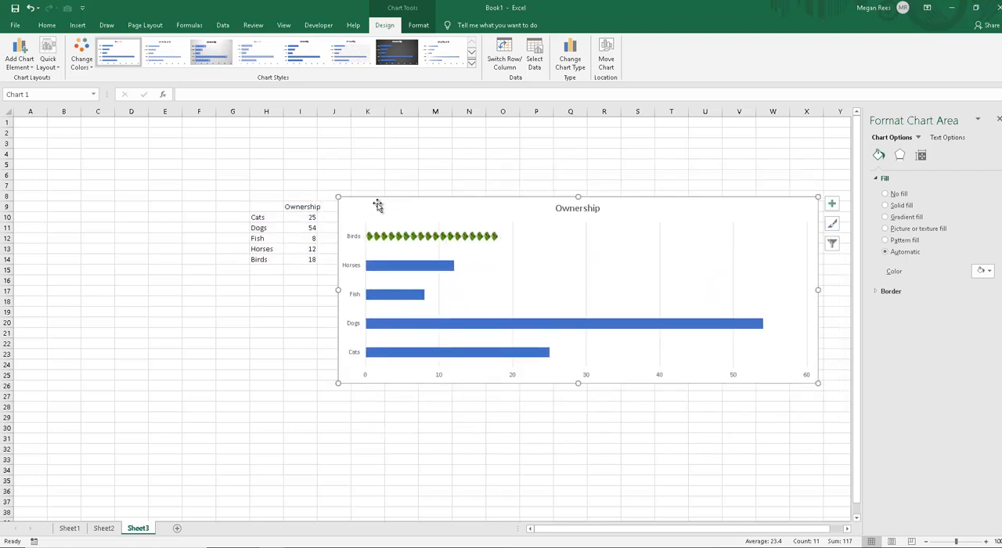
Step: Fill only the Horses bar with an online picture of a running brown horse found by searching for "horses", and stack the picture
{"action": "left_click", "coordinate": [388, 270]}
{"action": "left_click", "coordinate": [388, 268]}
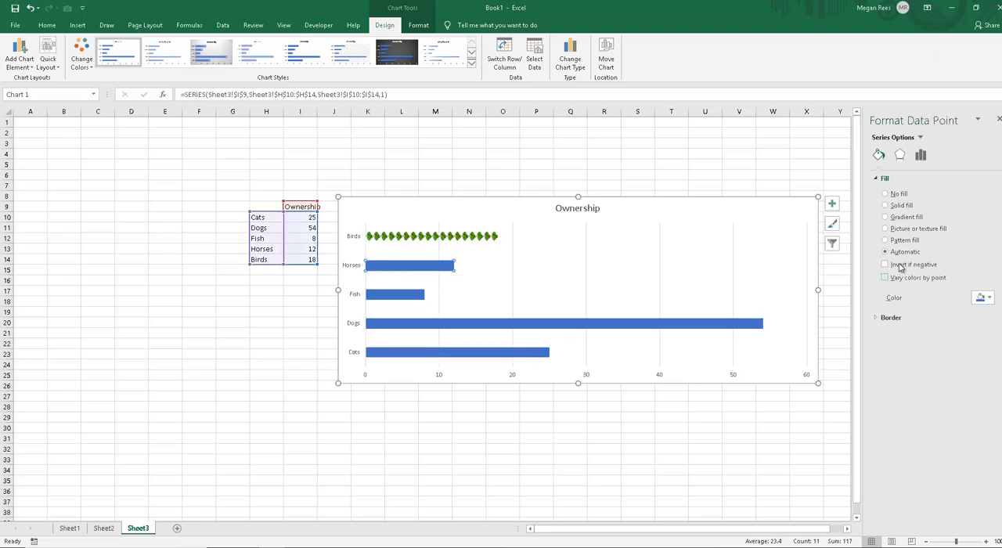
{"action": "left_click", "coordinate": [905, 229]}
{"action": "left_click", "coordinate": [901, 309]}
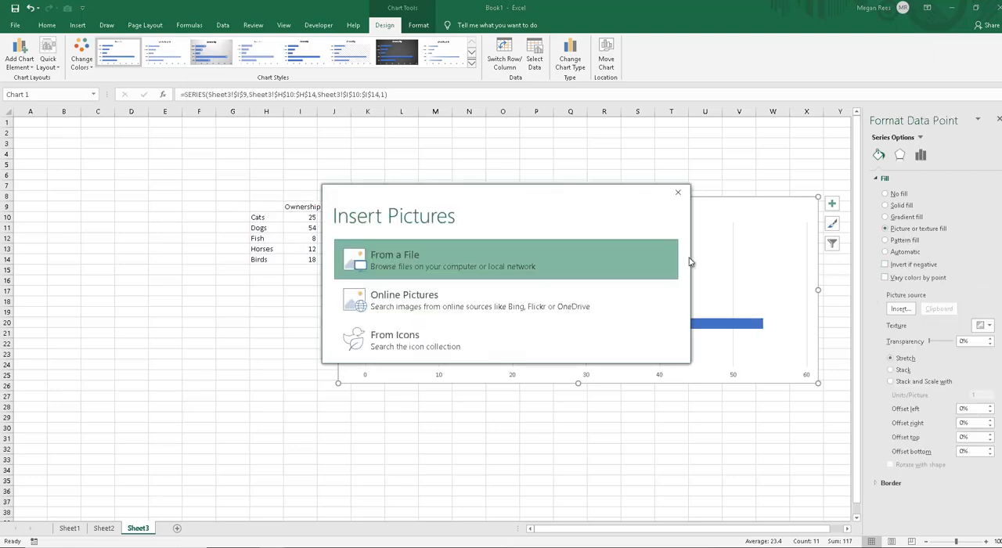
{"action": "left_click", "coordinate": [410, 306]}
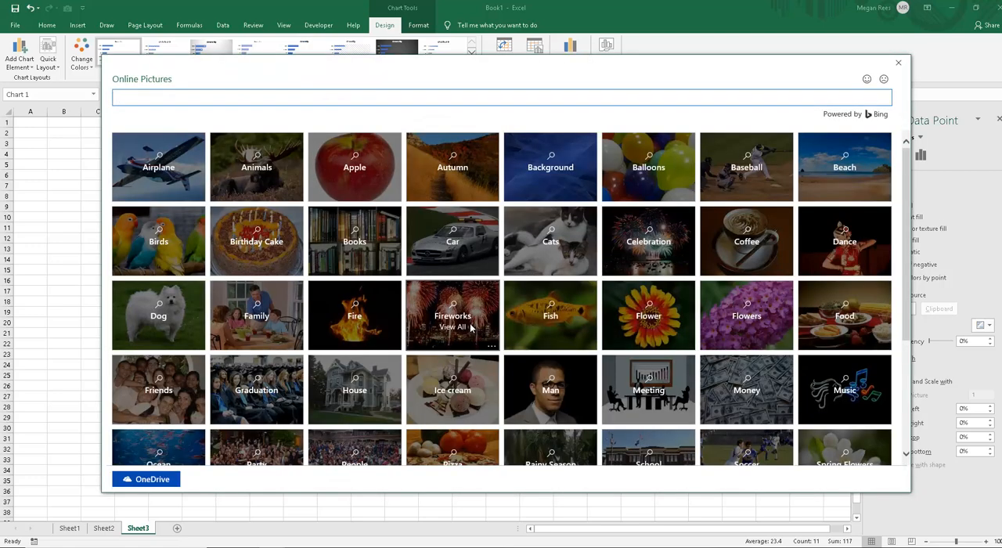
{"action": "type", "text": "horses"}
{"action": "key", "text": "Return"}
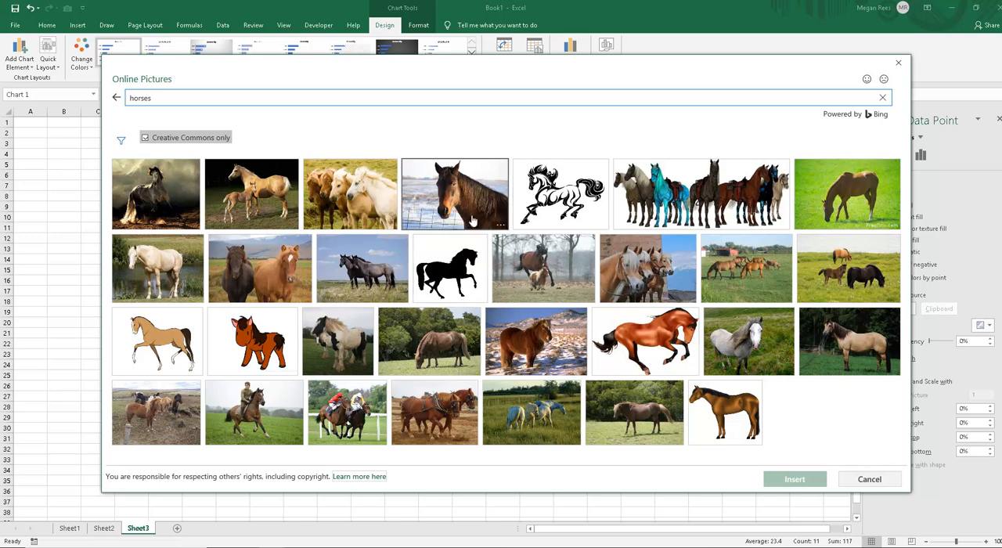
{"action": "left_click", "coordinate": [646, 333]}
{"action": "left_click", "coordinate": [793, 479]}
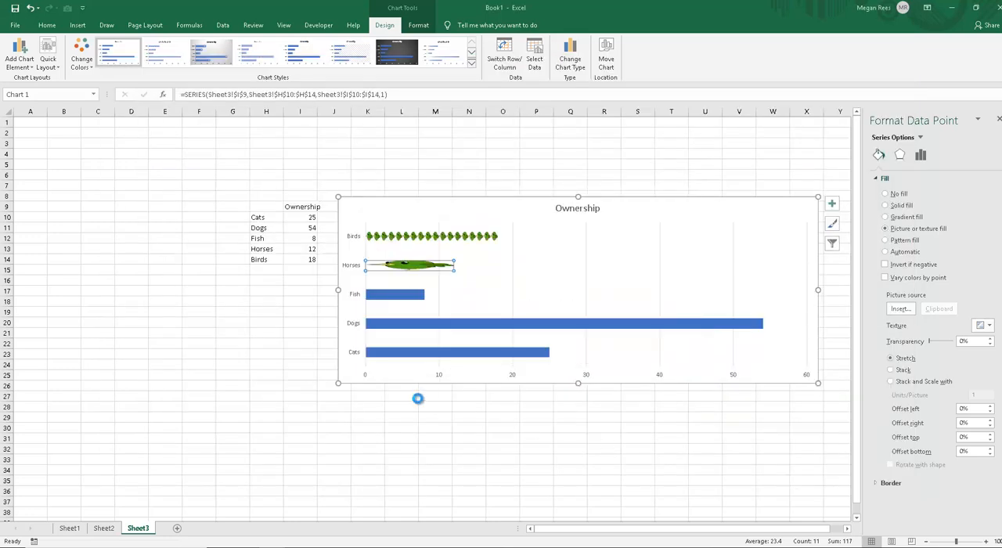
{"action": "left_click", "coordinate": [901, 372]}
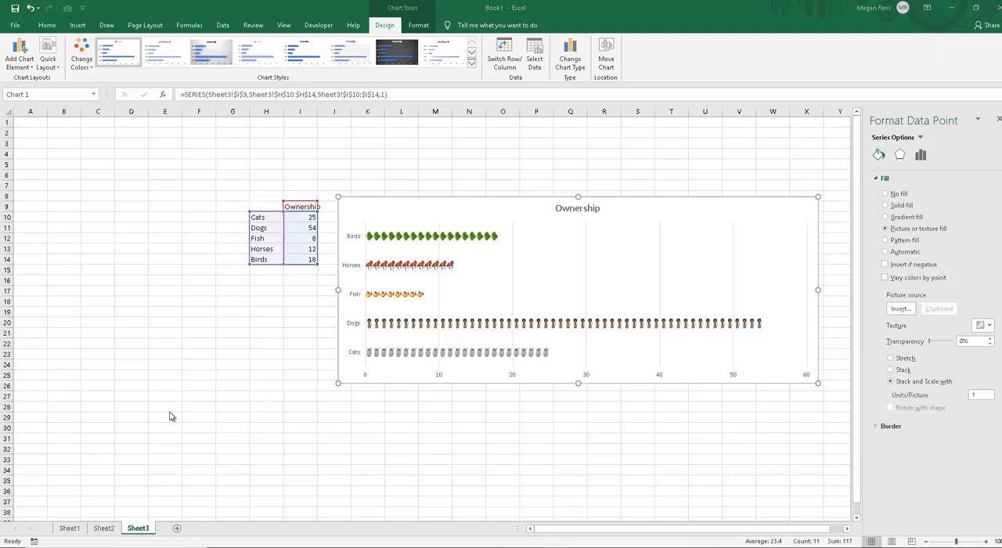
Step: Thicken the picture bars by setting the Ownership series' gap width to 75%
{"action": "left_click", "coordinate": [538, 288]}
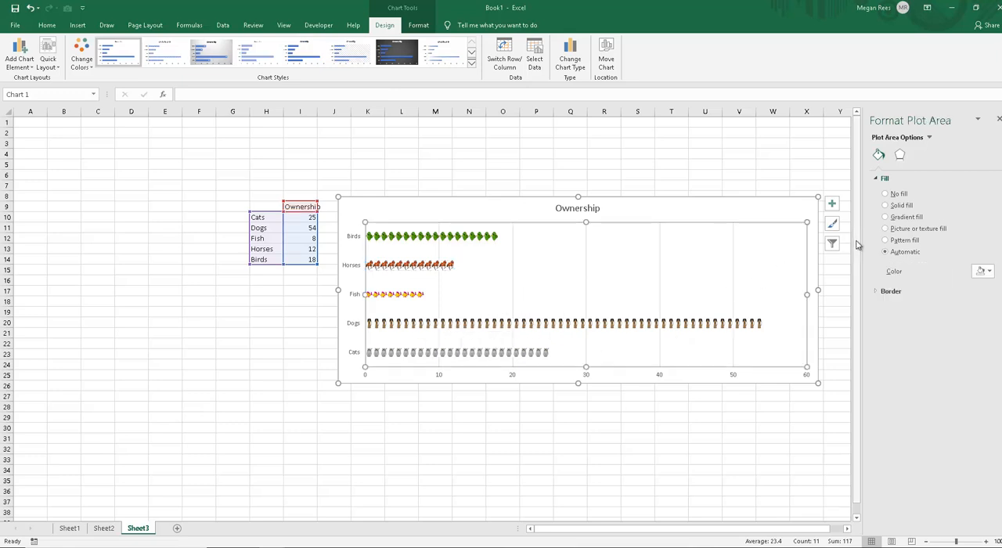
{"action": "left_click", "coordinate": [657, 209]}
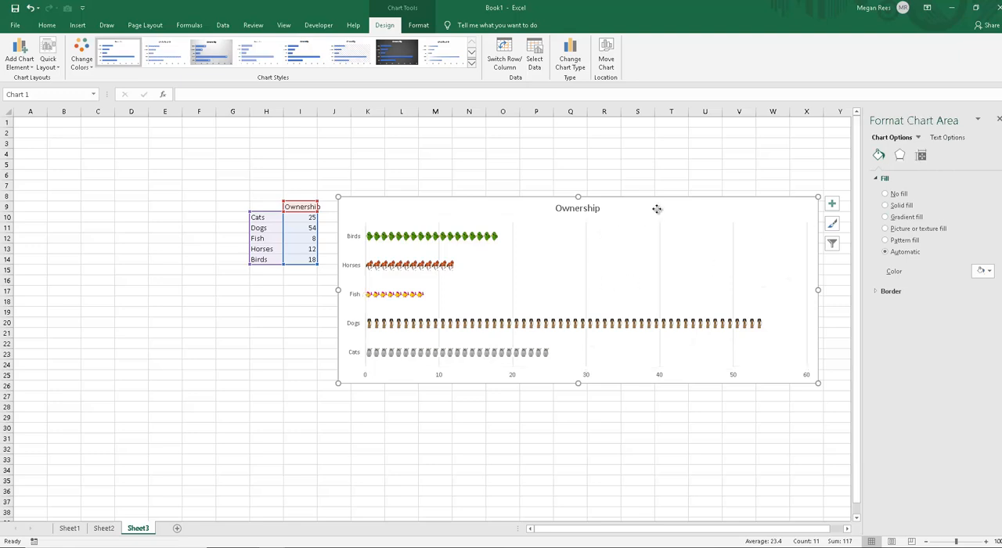
{"action": "left_click", "coordinate": [467, 237]}
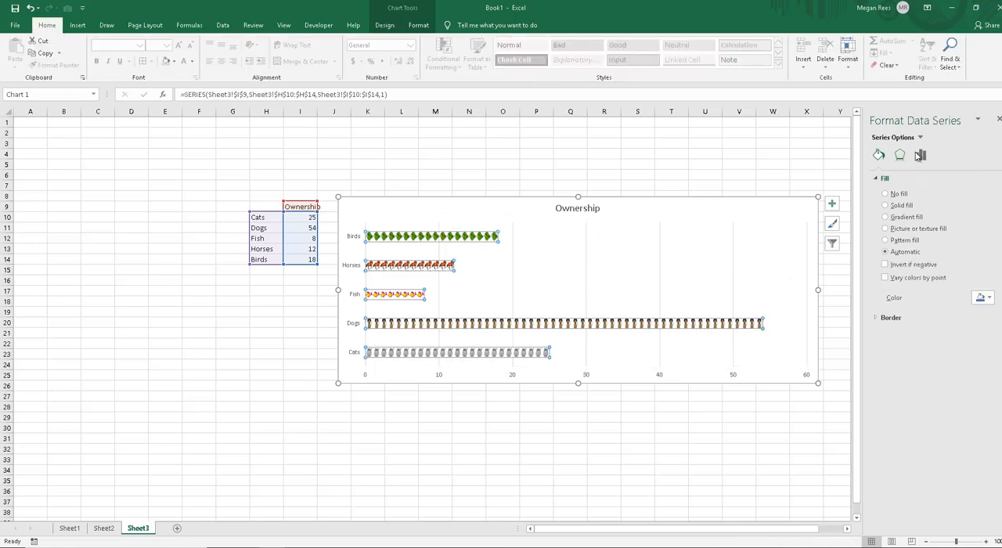
{"action": "right_click", "coordinate": [477, 235]}
{"action": "left_click", "coordinate": [513, 335]}
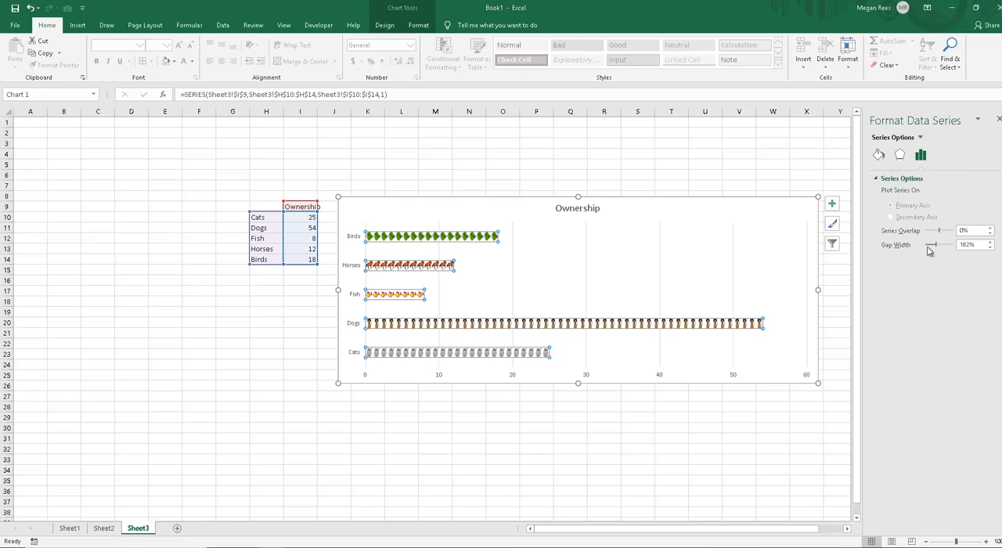
{"action": "left_click_drag", "start_coordinate": [931, 246], "coordinate": [927, 248]}
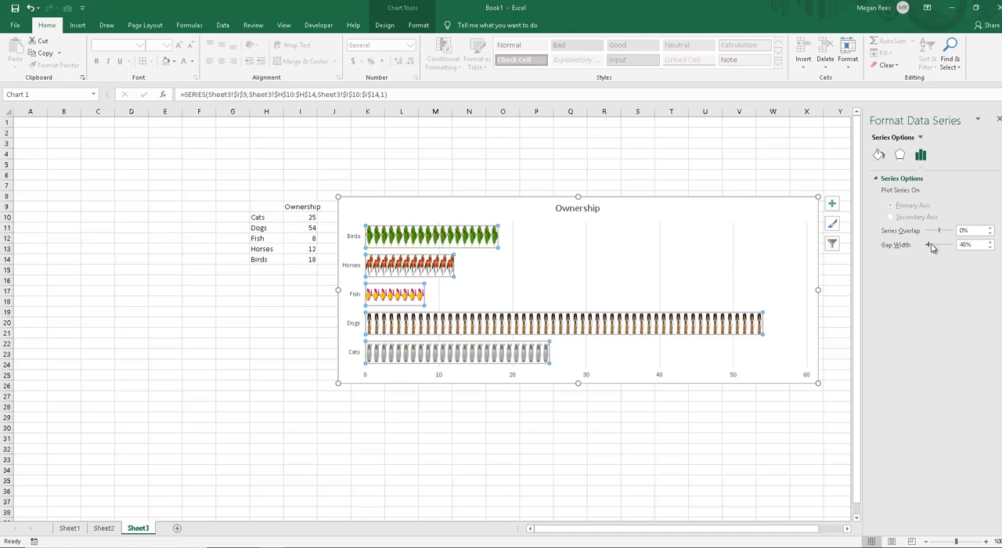
{"action": "left_click_drag", "start_coordinate": [931, 245], "coordinate": [932, 246]}
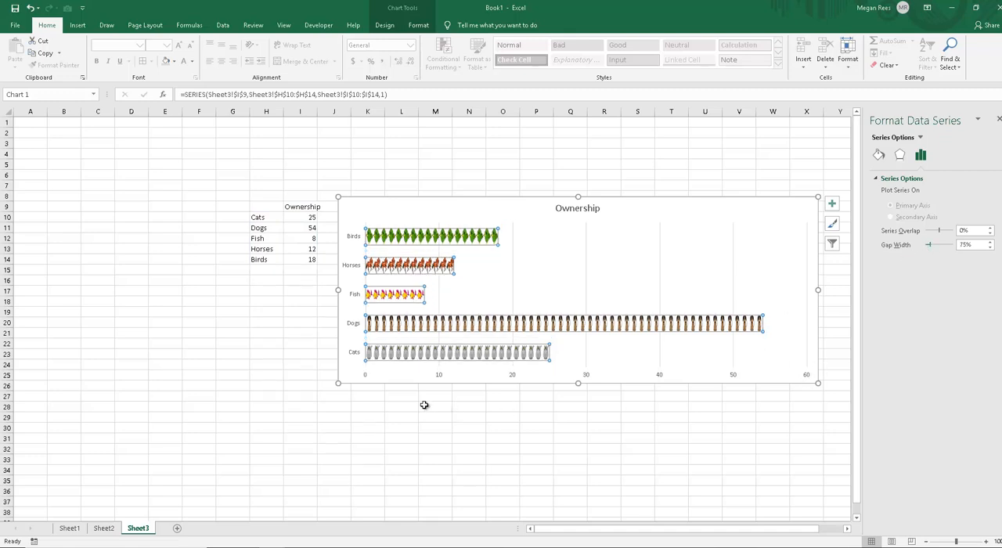
Step: Enlarge the Ownership chart and move it just below the data table, covering about F17 to W34
{"action": "left_click_drag", "start_coordinate": [338, 383], "coordinate": [329, 475]}
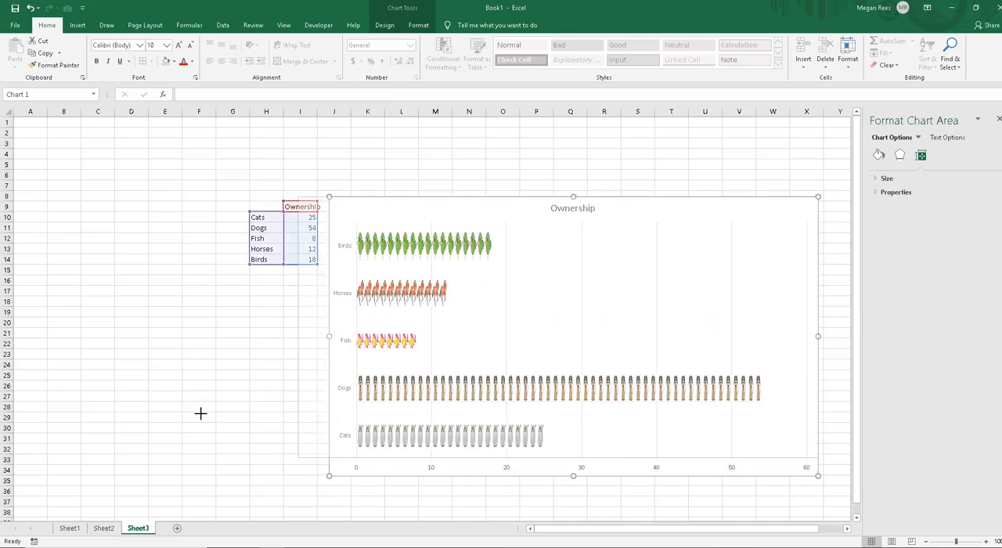
{"action": "left_click_drag", "start_coordinate": [200, 413], "coordinate": [234, 391]}
{"action": "left_click", "coordinate": [298, 438]}
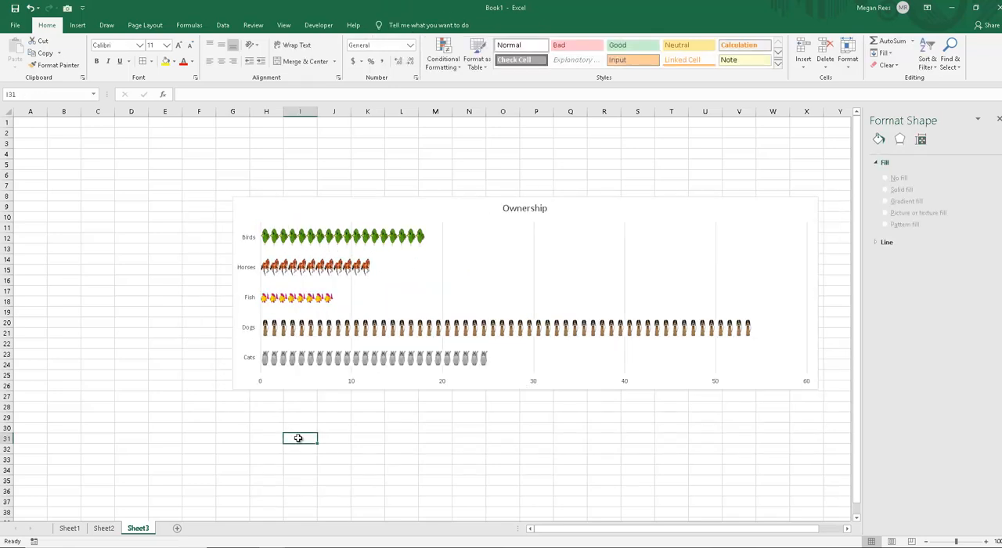
{"action": "left_click", "coordinate": [253, 204]}
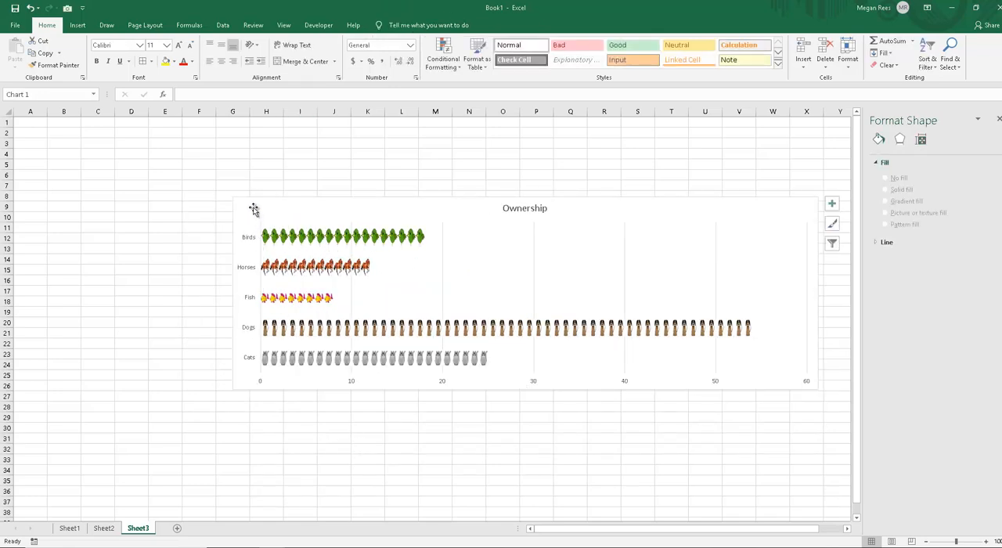
{"action": "left_click_drag", "start_coordinate": [242, 206], "coordinate": [207, 293]}
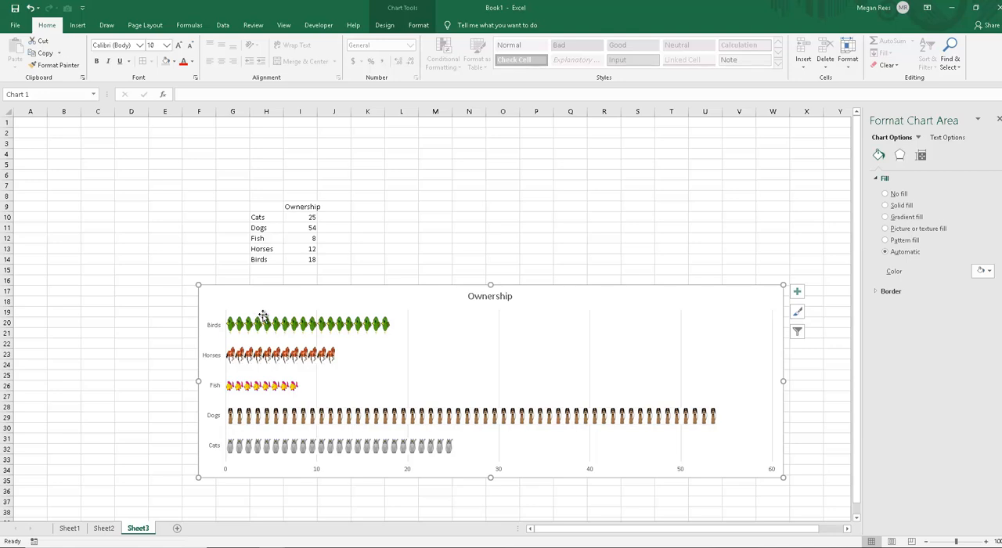
{"action": "left_click", "coordinate": [302, 249]}
{"action": "left_click", "coordinate": [314, 310]}
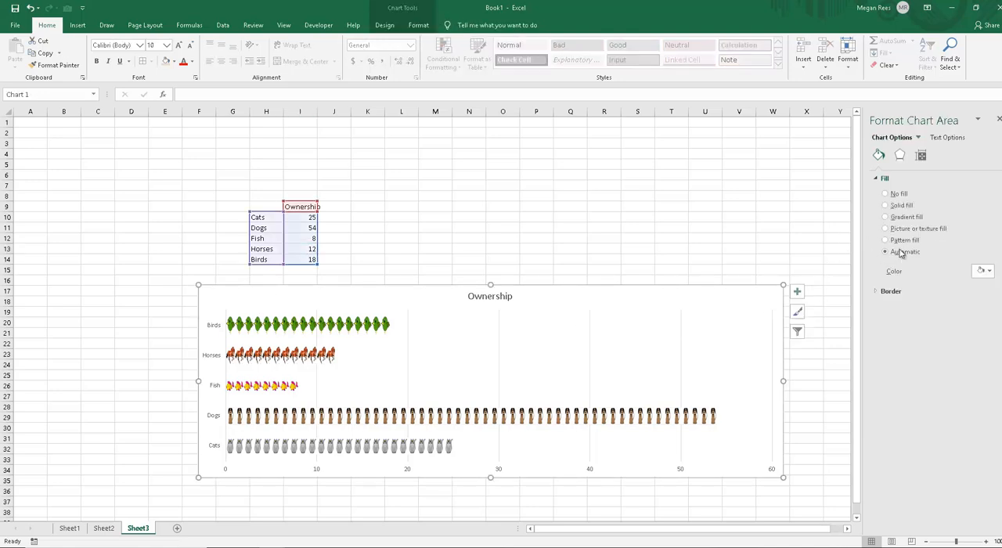
{"action": "left_click", "coordinate": [901, 229]}
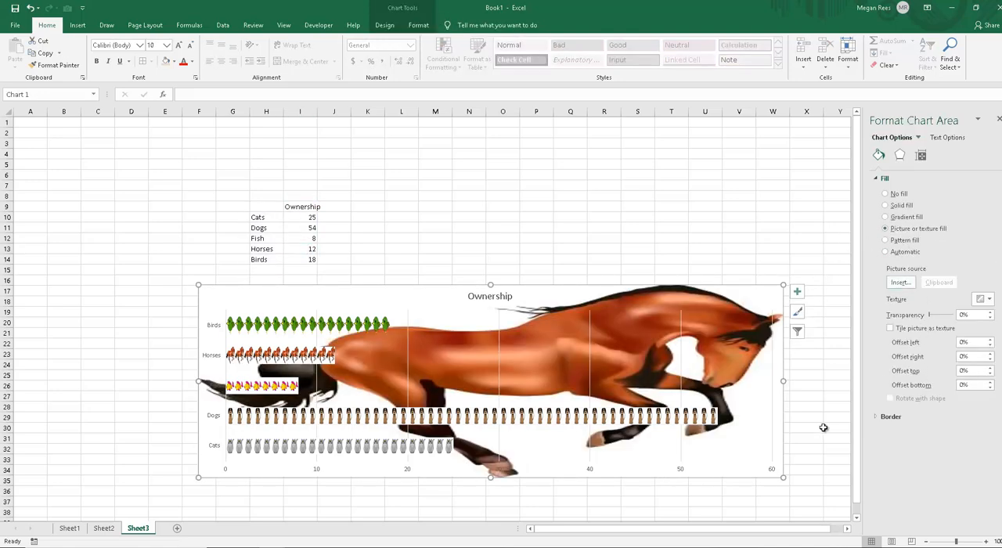
{"action": "key", "text": "ctrl+z"}
{"action": "left_click", "coordinate": [493, 281]}
Step: Set the stacked and scaled picture on only the Birds bar to 2 units per picture
{"action": "left_click", "coordinate": [378, 331]}
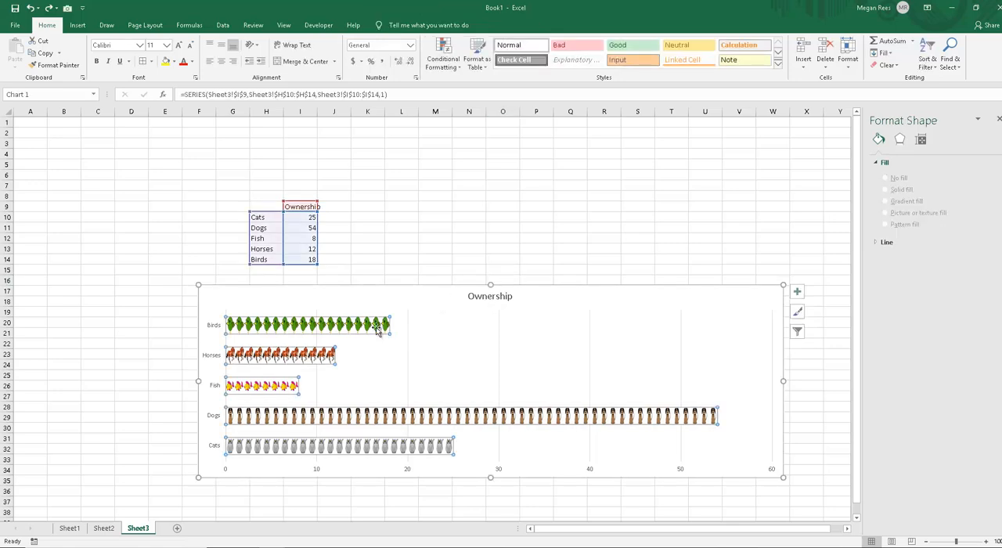
{"action": "left_click", "coordinate": [378, 331]}
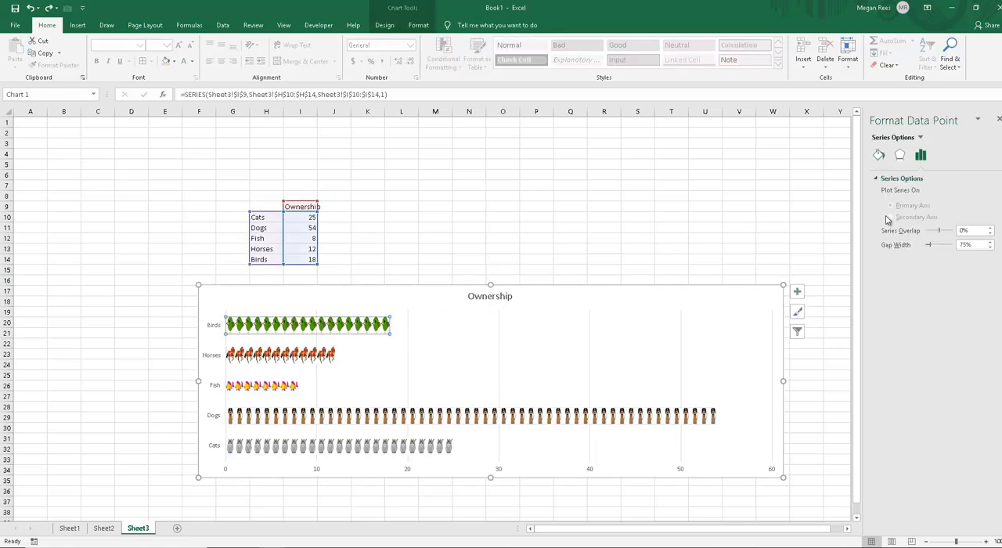
{"action": "left_click", "coordinate": [879, 155]}
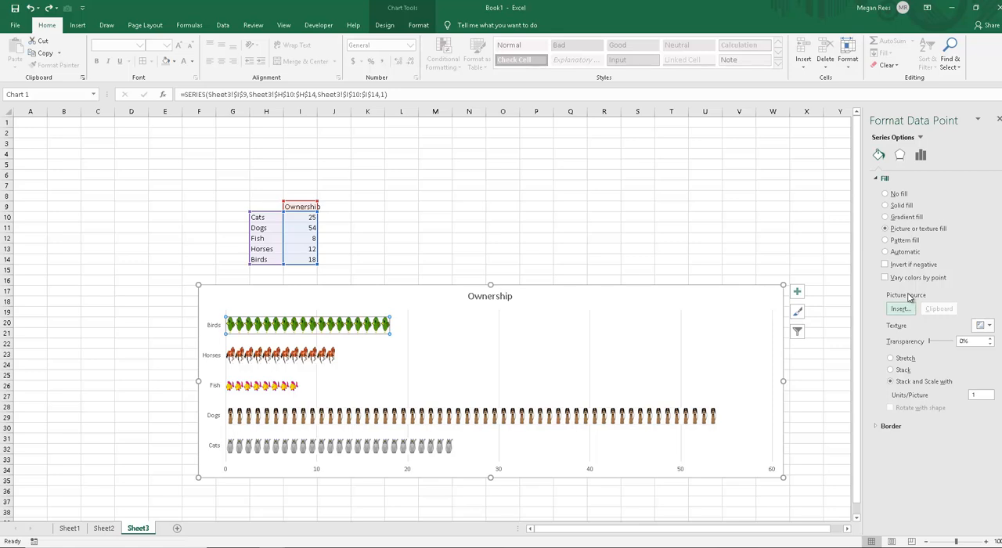
{"action": "double_click", "coordinate": [979, 395]}
{"action": "left_click", "coordinate": [665, 347]}
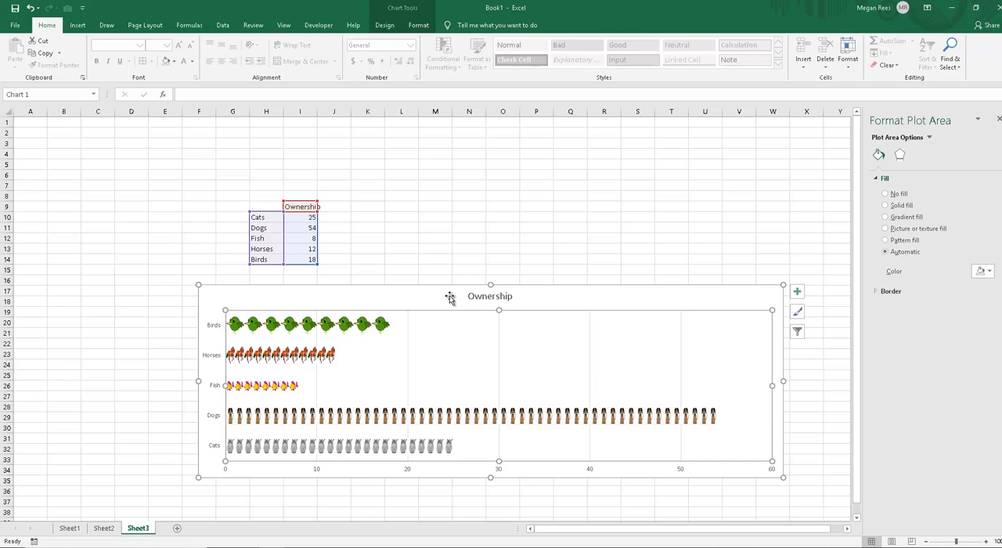
Step: Move the Ownership chart up over the data table so it covers about F7 to W24
{"action": "left_click", "coordinate": [477, 297]}
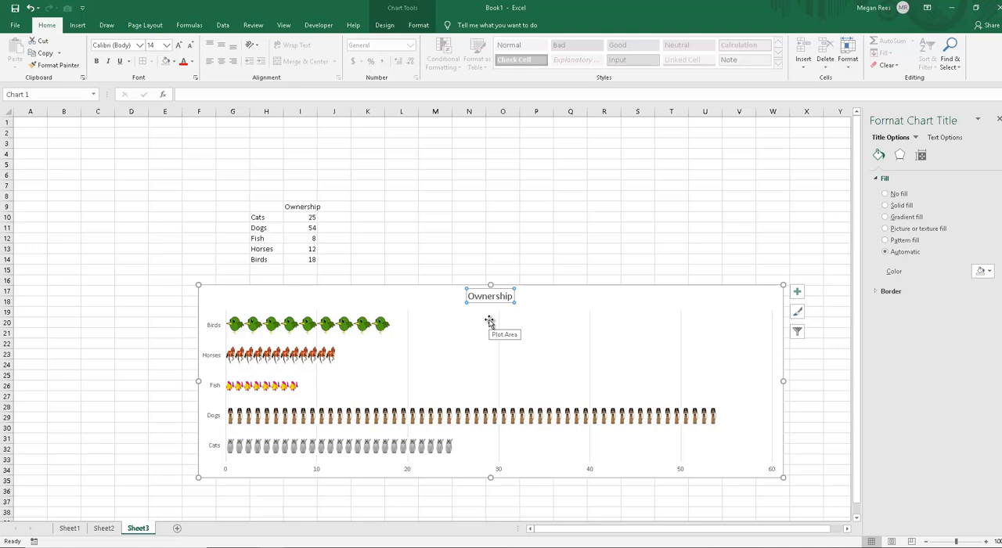
{"action": "left_click", "coordinate": [527, 300]}
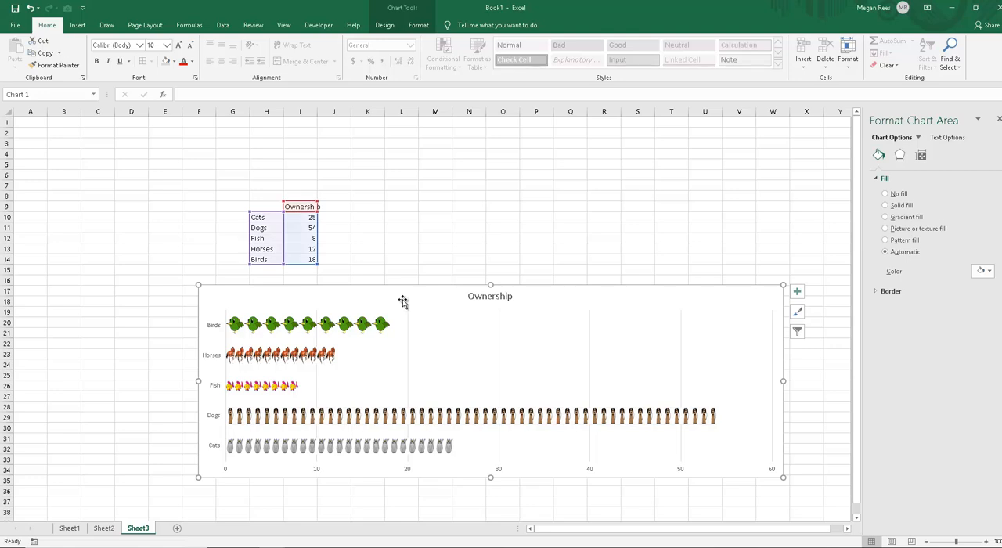
{"action": "left_click_drag", "start_coordinate": [384, 293], "coordinate": [369, 275]}
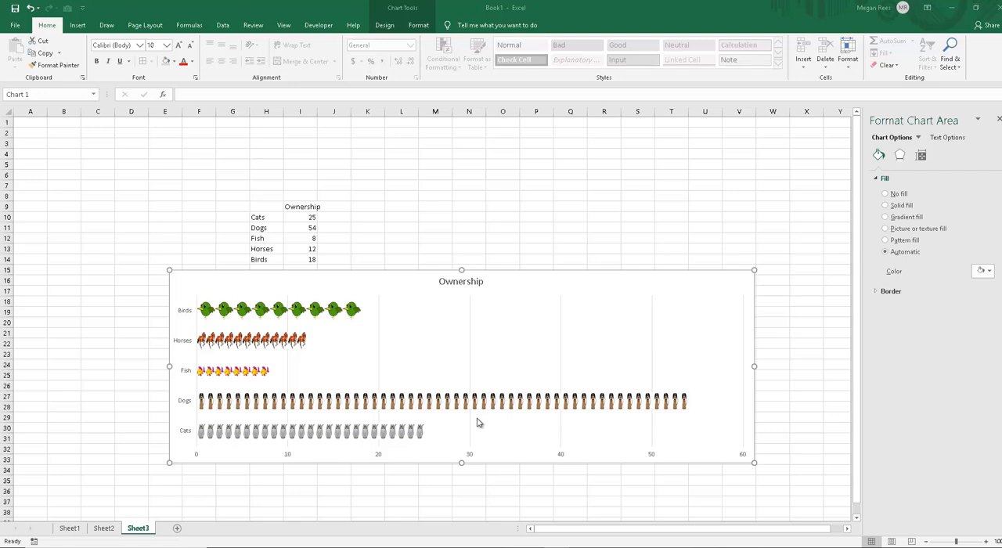
{"action": "left_click", "coordinate": [623, 289]}
{"action": "left_click_drag", "start_coordinate": [569, 286], "coordinate": [590, 195]}
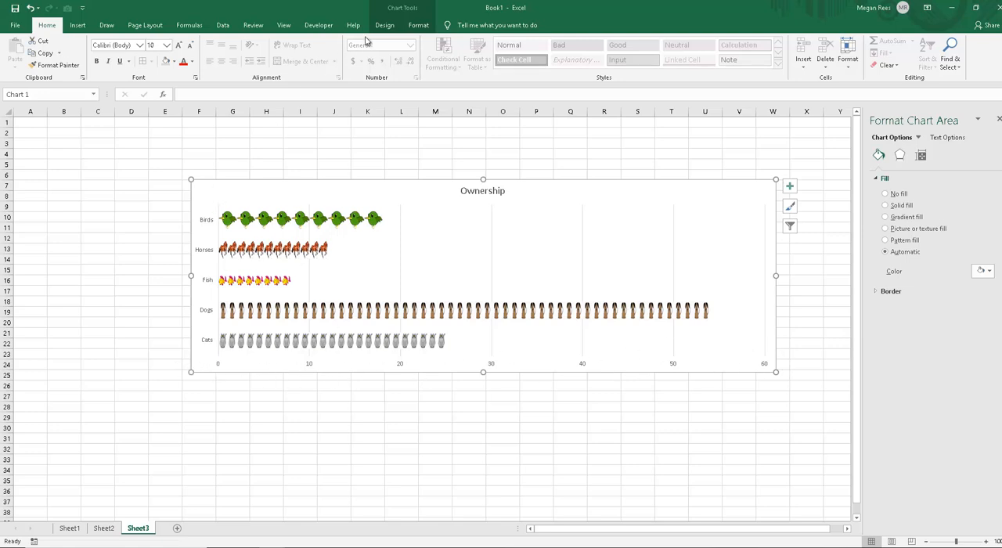
Step: Switch the rows and columns of the Ownership chart's data
{"action": "double_click", "coordinate": [412, 10]}
{"action": "double_click", "coordinate": [409, 9]}
{"action": "left_click", "coordinate": [407, 10]}
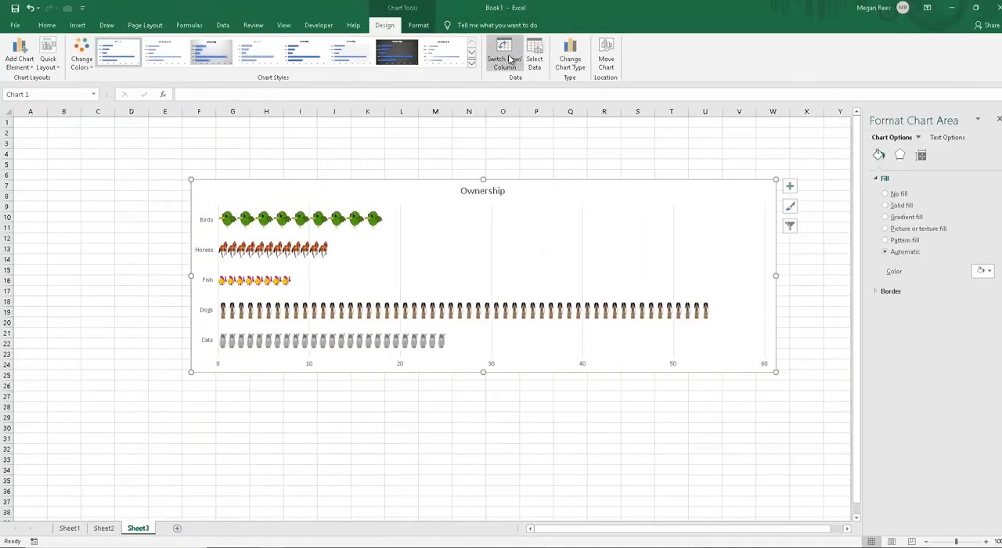
{"action": "left_click", "coordinate": [506, 53]}
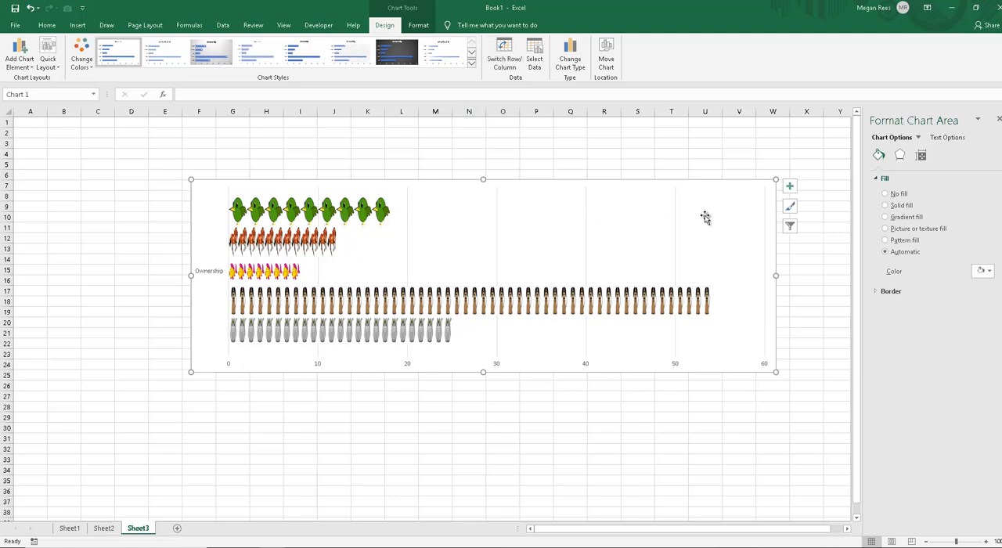
Step: Add a legend to the Ownership chart and compare its entry markers with the picture-filled bars
{"action": "left_click", "coordinate": [789, 188]}
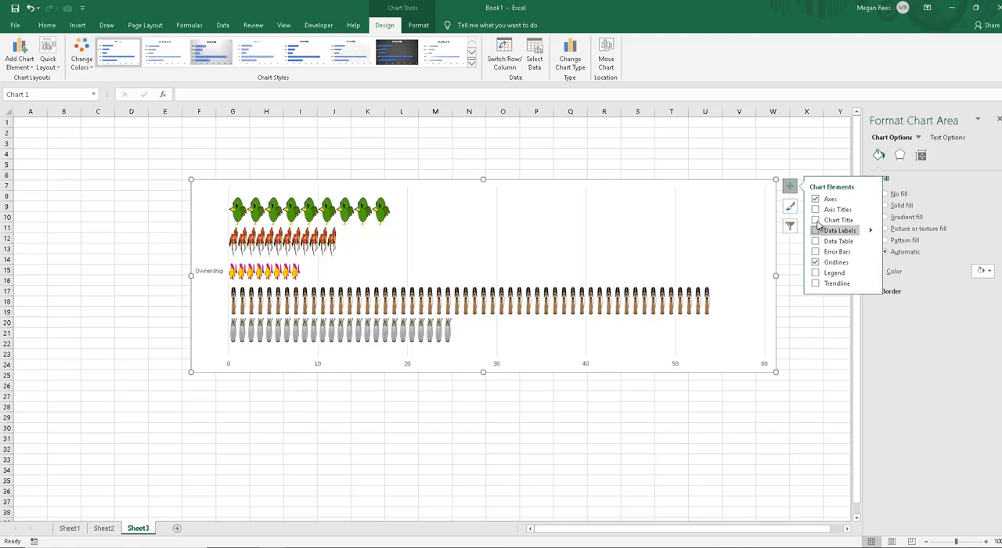
{"action": "left_click", "coordinate": [816, 273]}
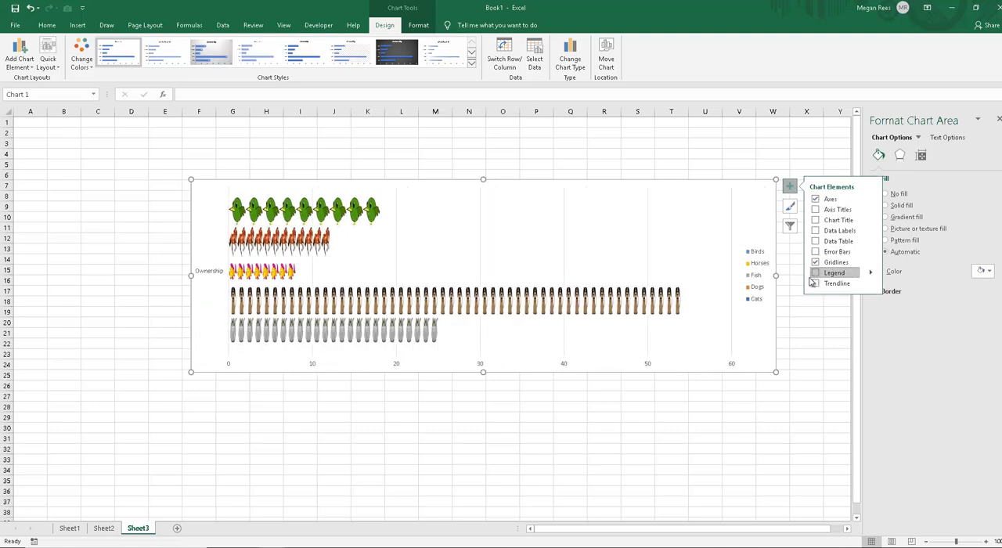
{"action": "left_click", "coordinate": [756, 296]}
{"action": "left_click", "coordinate": [757, 288]}
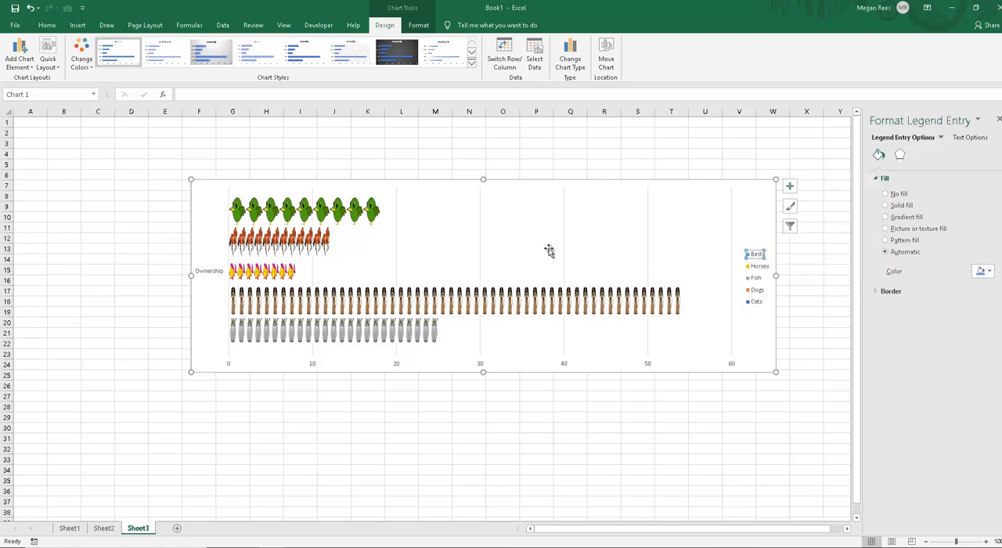
{"action": "left_click", "coordinate": [664, 255]}
{"action": "left_click", "coordinate": [746, 233]}
{"action": "left_click", "coordinate": [379, 219]}
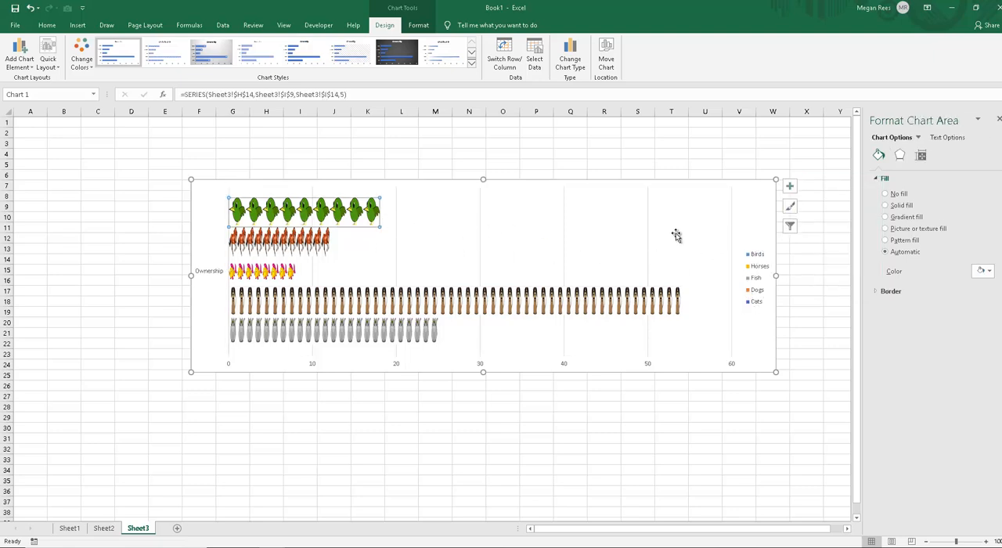
{"action": "left_click", "coordinate": [750, 261]}
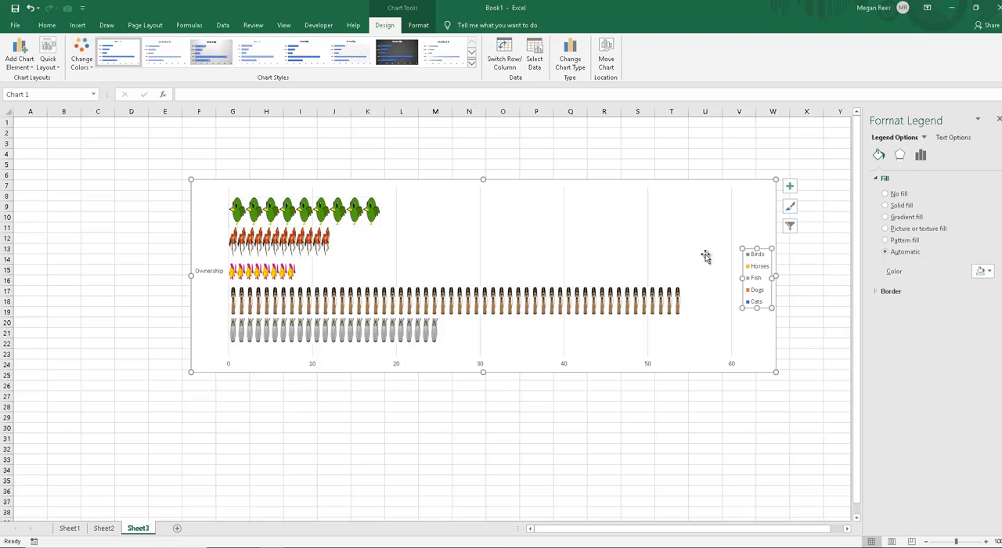
{"action": "left_click", "coordinate": [584, 364]}
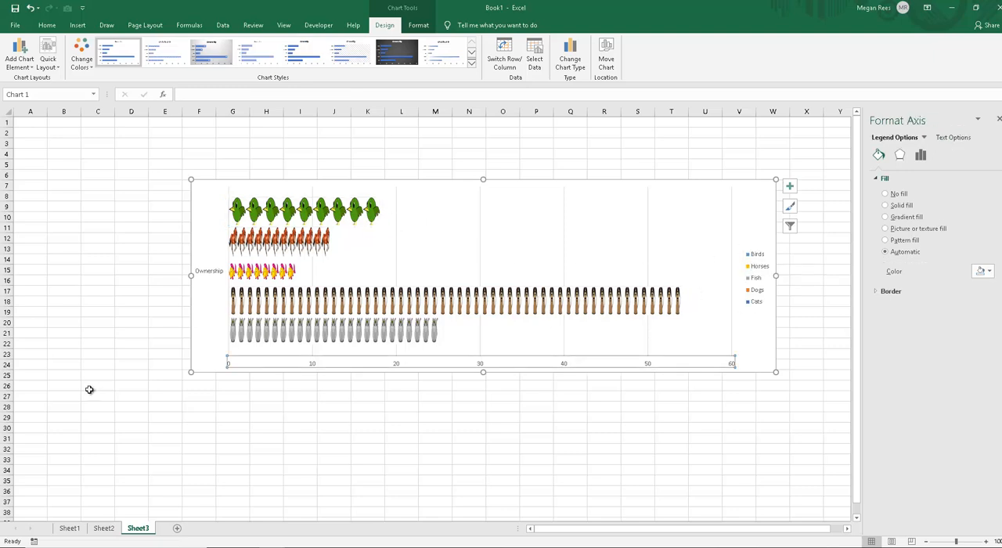
Step: Make the Ownership chart narrower and taller, and move it below the data table so it starts around G17
{"action": "left_click_drag", "start_coordinate": [190, 375], "coordinate": [231, 404]}
{"action": "left_click", "coordinate": [403, 173]}
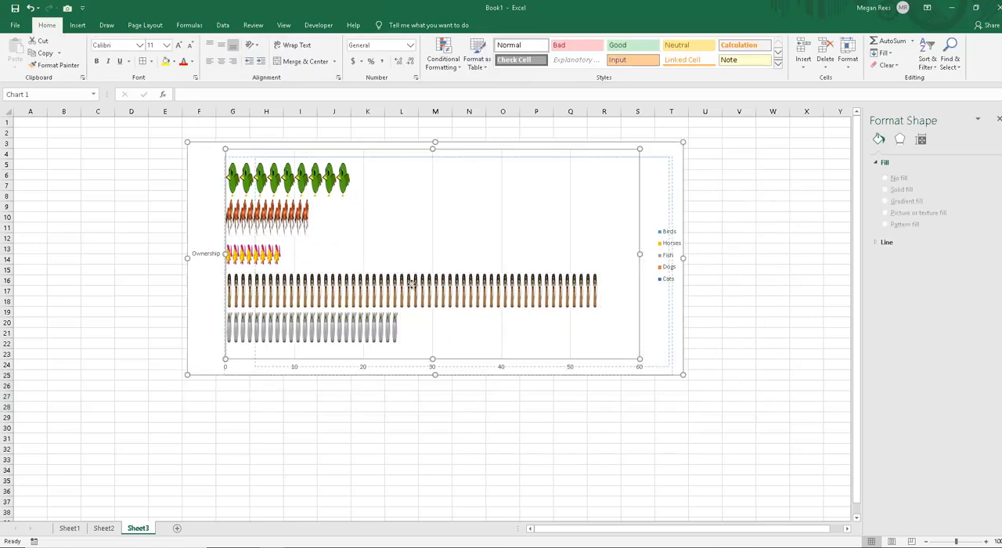
{"action": "left_click_drag", "start_coordinate": [226, 167], "coordinate": [249, 171]}
{"action": "left_click_drag", "start_coordinate": [215, 210], "coordinate": [246, 298]}
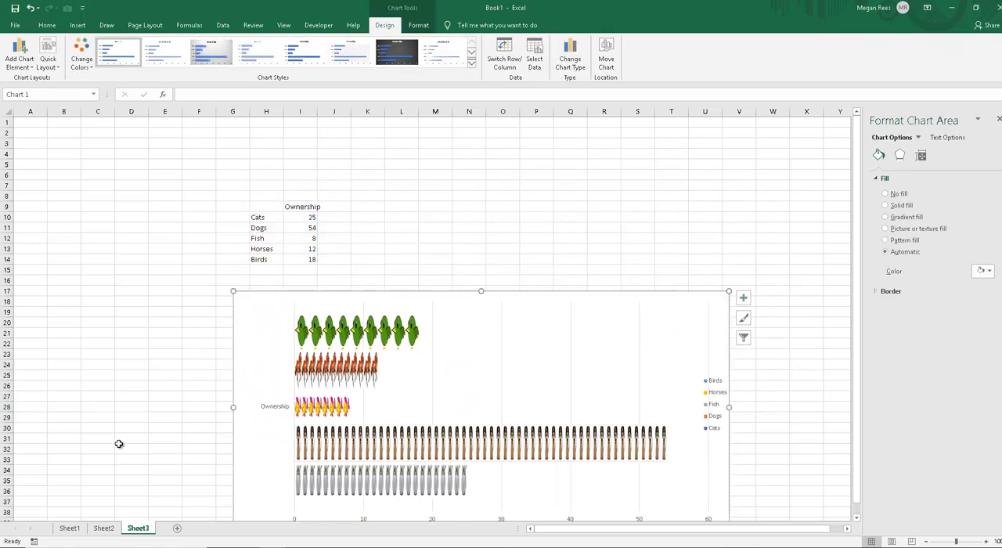
Step: On Sheet1, switch the stacked column chart's rows and columns so the quarters form the horizontal axis
{"action": "left_click", "coordinate": [104, 528]}
{"action": "left_click", "coordinate": [67, 528]}
{"action": "left_click", "coordinate": [525, 199]}
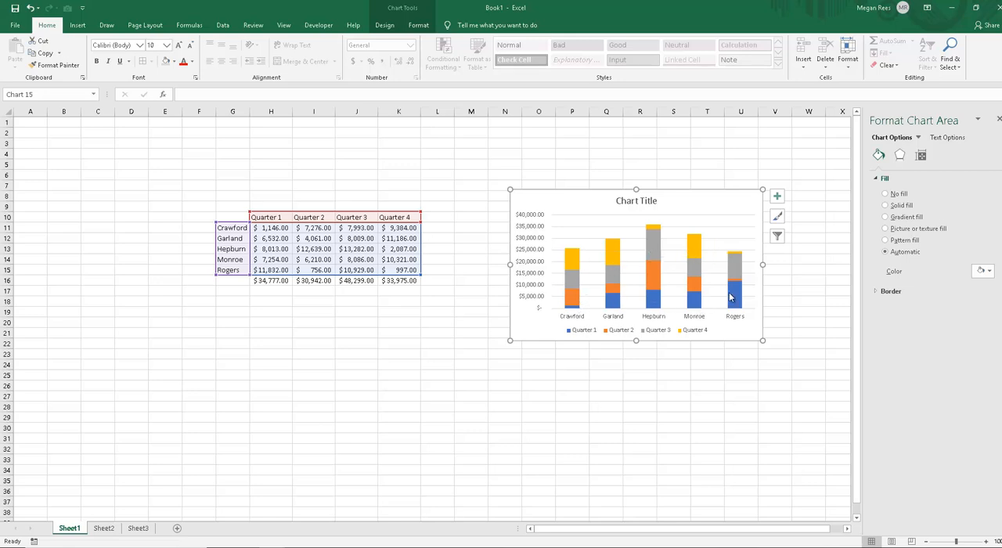
{"action": "left_click", "coordinate": [384, 24]}
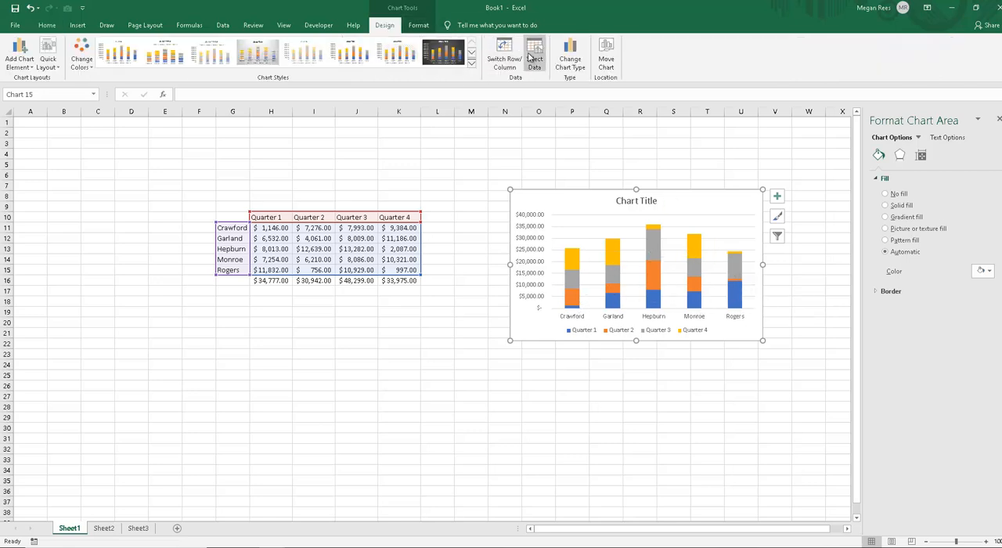
{"action": "left_click", "coordinate": [504, 59]}
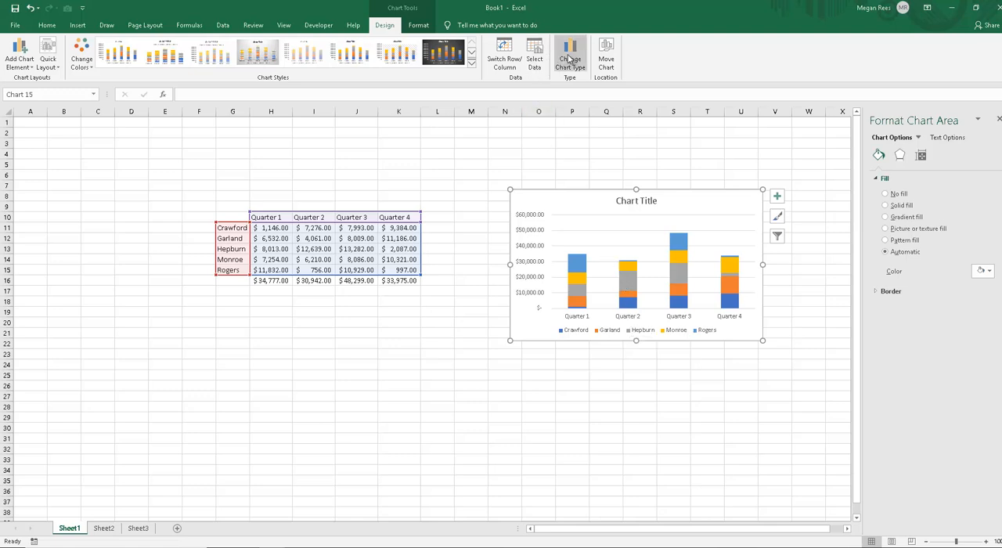
{"action": "left_click", "coordinate": [513, 55]}
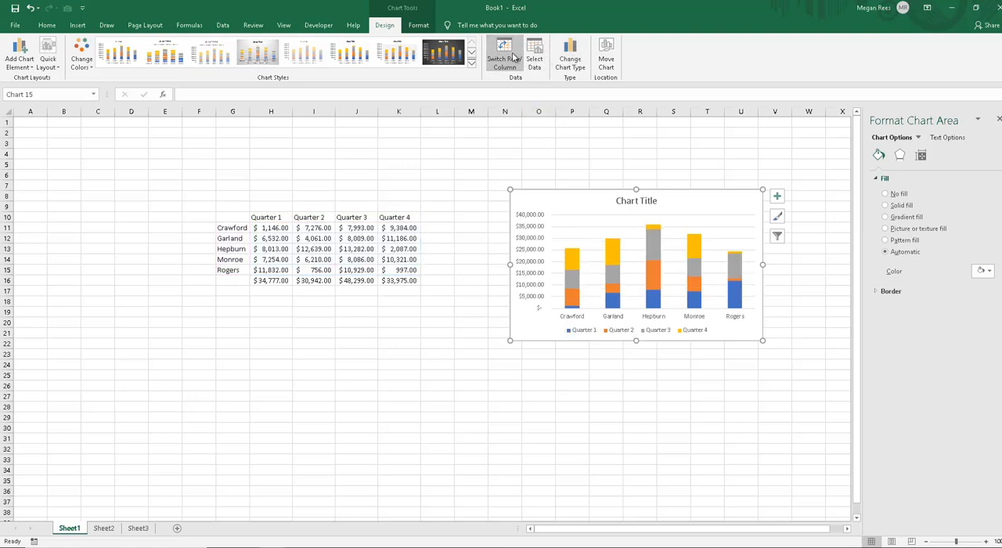
{"action": "left_click", "coordinate": [513, 56]}
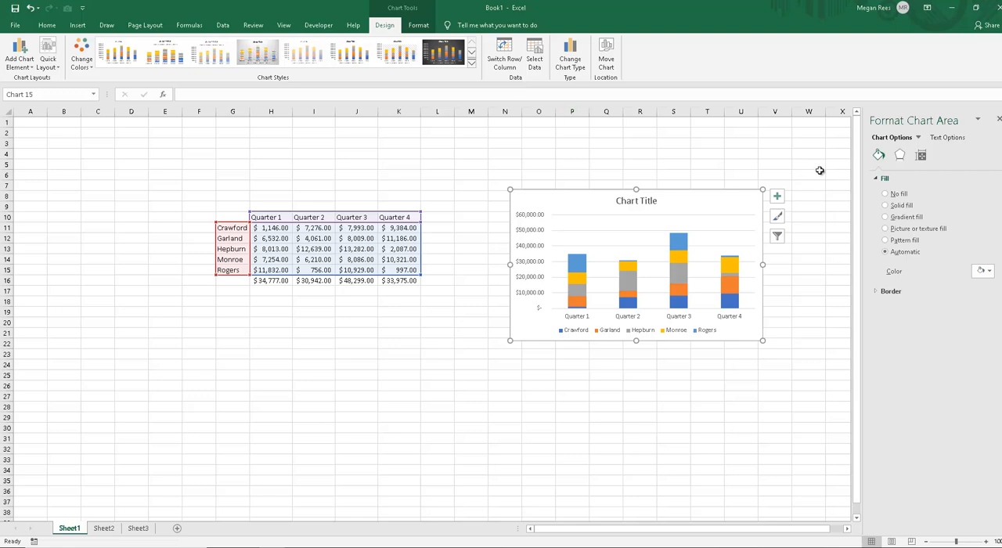
Step: Set the gap width of the stacked columns to 25%
{"action": "left_click", "coordinate": [739, 256]}
{"action": "left_click", "coordinate": [919, 155]}
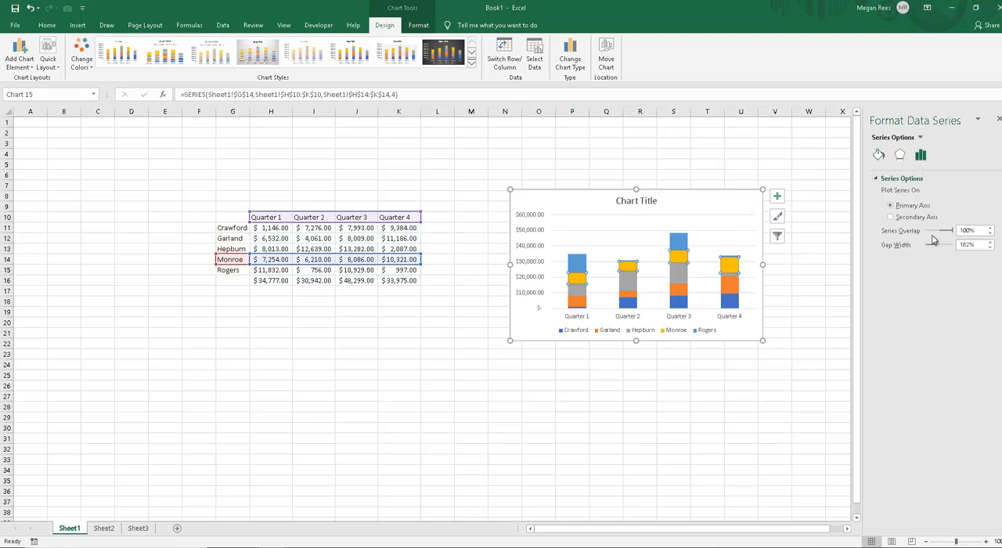
{"action": "left_click_drag", "start_coordinate": [935, 247], "coordinate": [927, 247]}
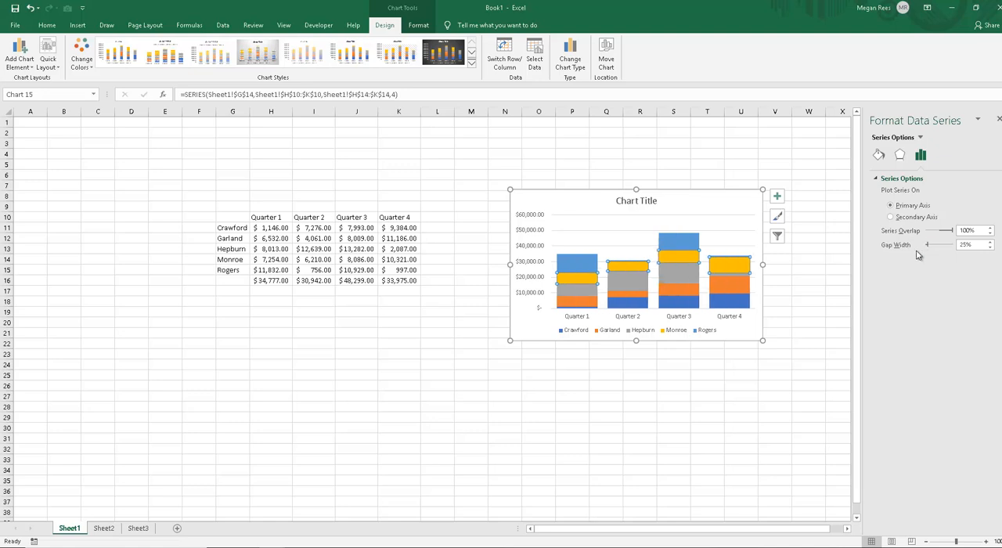
{"action": "left_click", "coordinate": [816, 332]}
{"action": "left_click", "coordinate": [747, 214]}
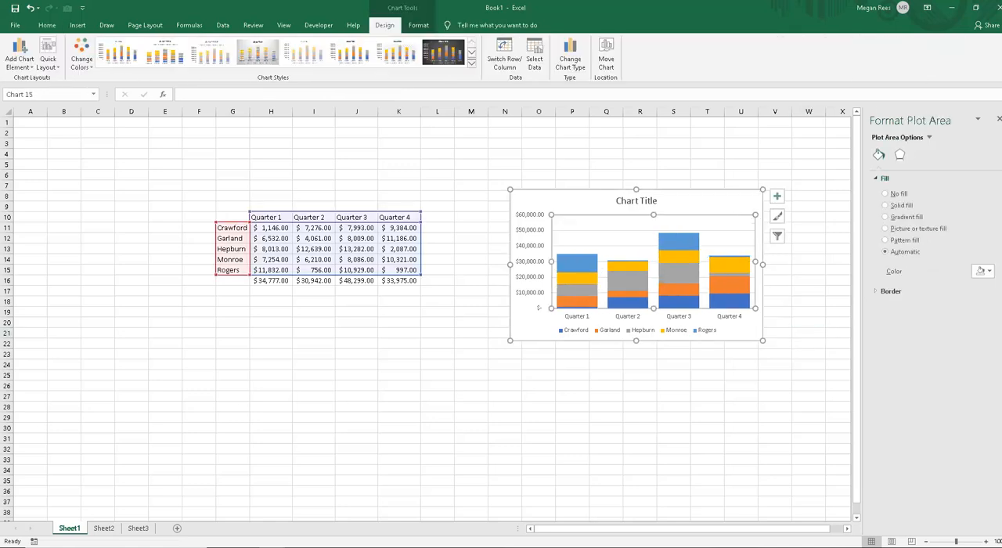
Step: Check the Ownership chart on Sheet3, and switch the rows and columns of Sheet1's stacked column chart back and forth
{"action": "left_click", "coordinate": [309, 383]}
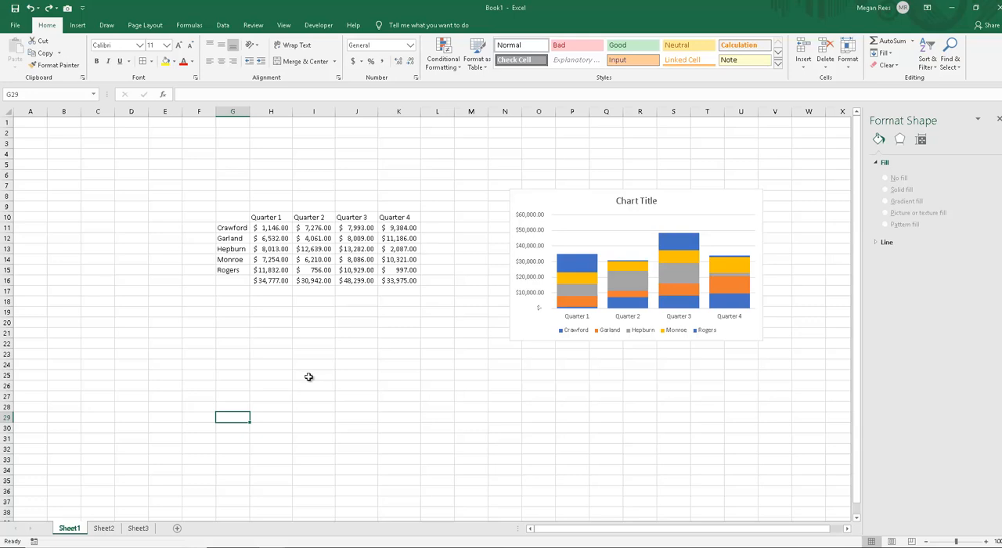
{"action": "left_click", "coordinate": [519, 210]}
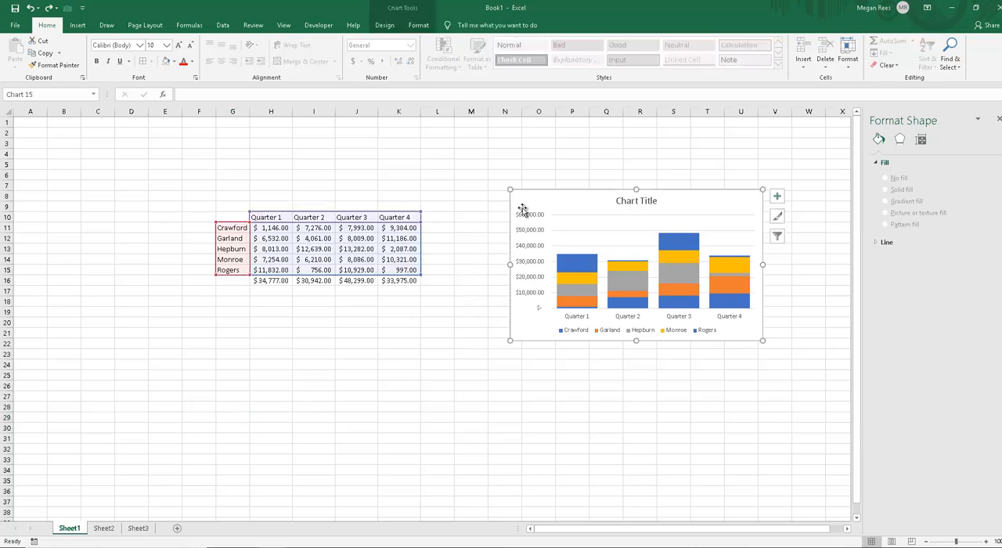
{"action": "left_click", "coordinate": [415, 14]}
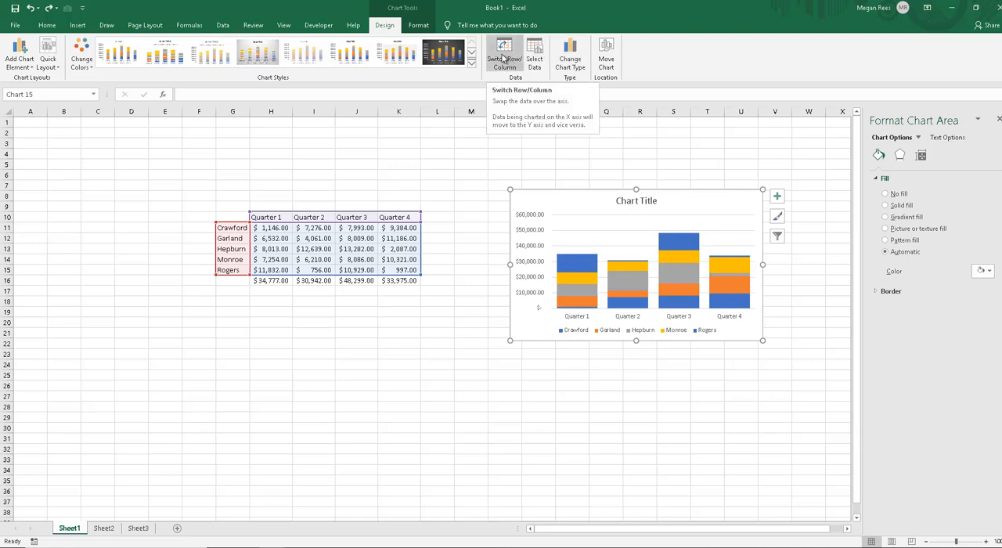
{"action": "left_click", "coordinate": [148, 529]}
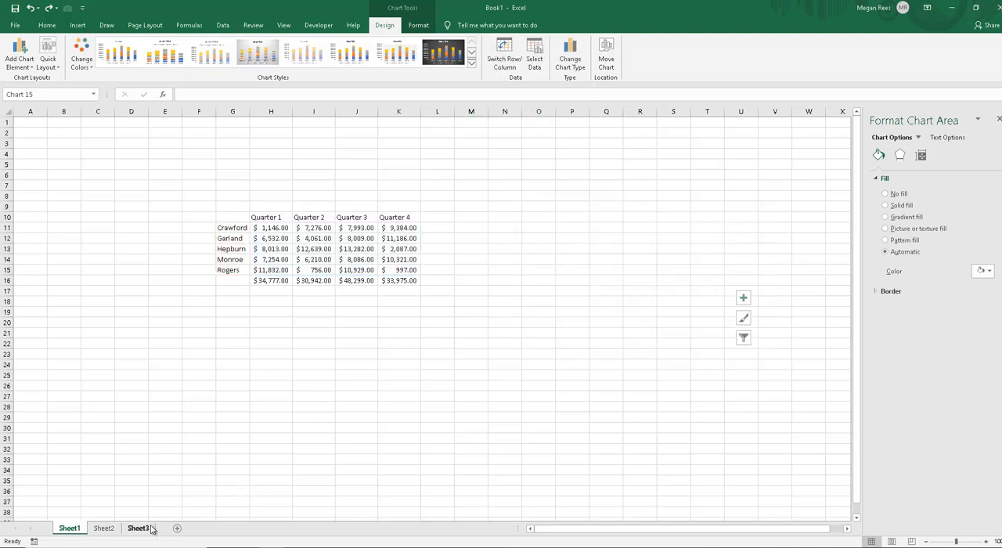
{"action": "left_click", "coordinate": [274, 407]}
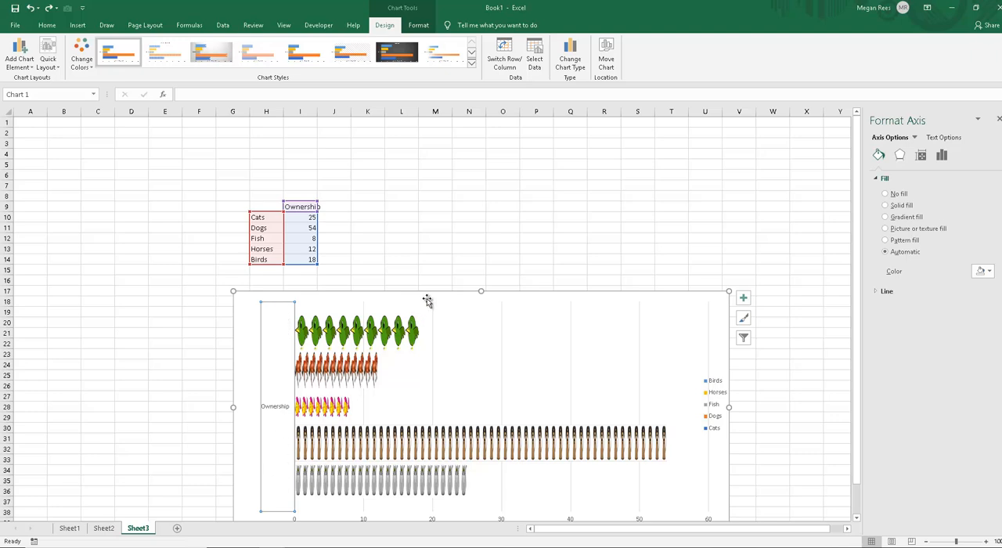
{"action": "left_click", "coordinate": [70, 529]}
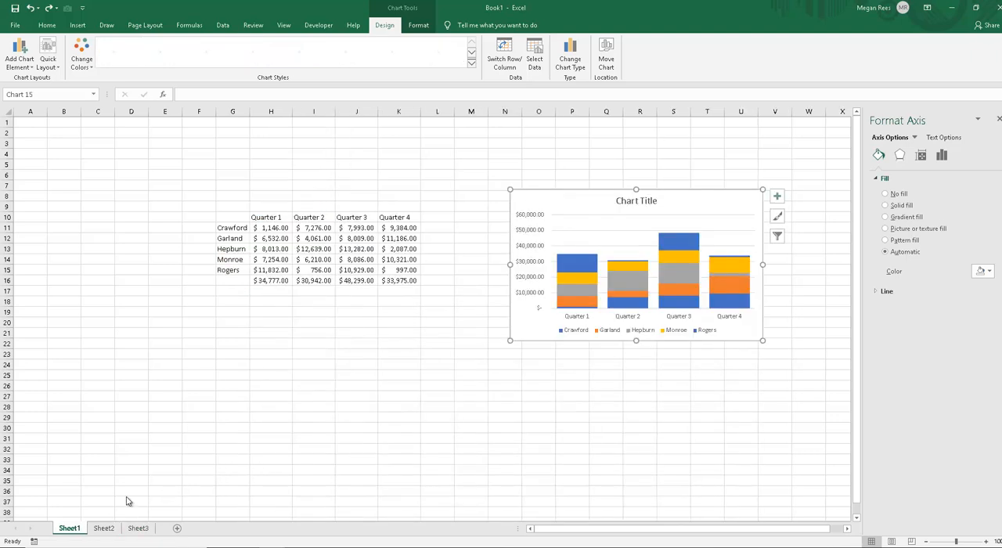
{"action": "left_click", "coordinate": [506, 55]}
{"action": "left_click", "coordinate": [508, 57]}
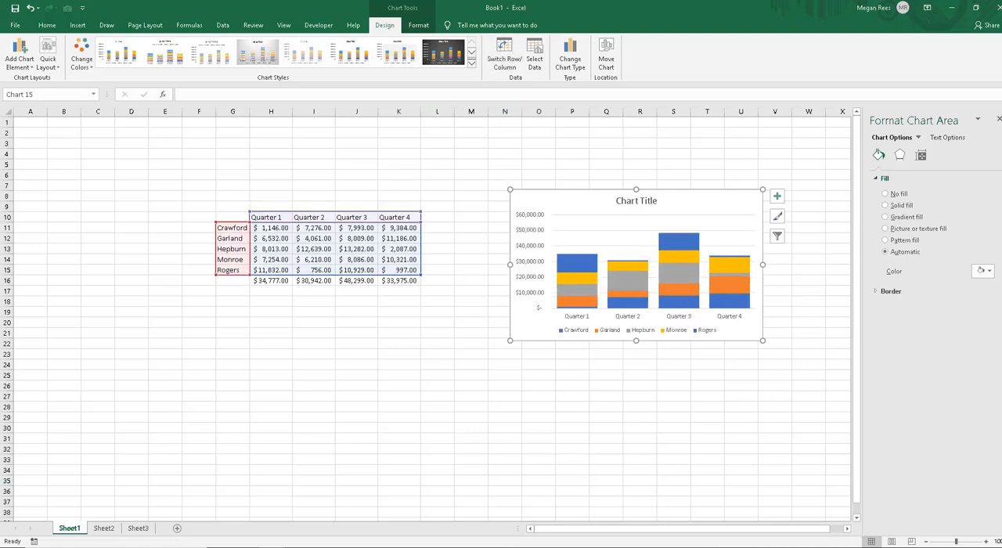
Step: Insert a 2-D pie chart of the Quarter 1 figures from cells G10:H15
{"action": "left_click_drag", "start_coordinate": [233, 217], "coordinate": [273, 268]}
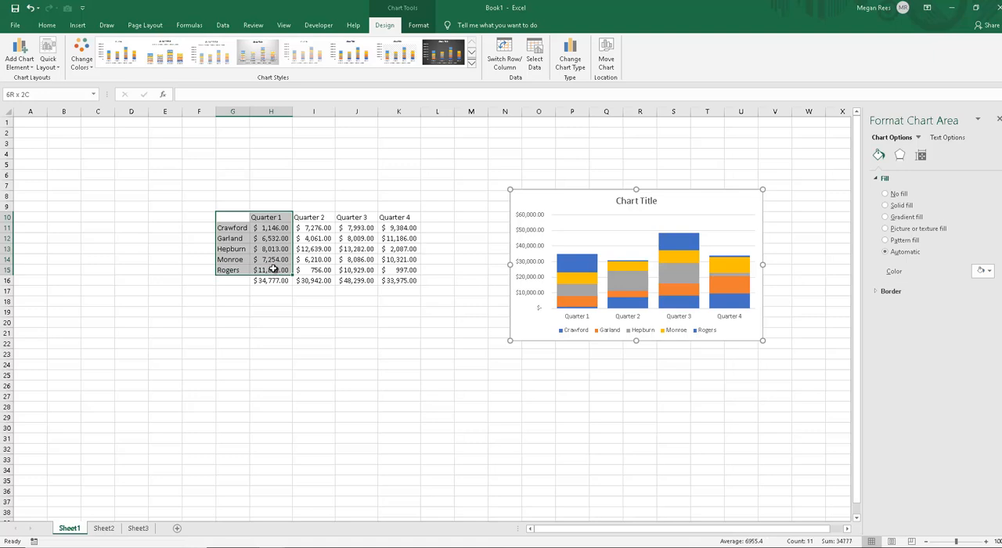
{"action": "left_click", "coordinate": [78, 25]}
{"action": "left_click", "coordinate": [454, 65]}
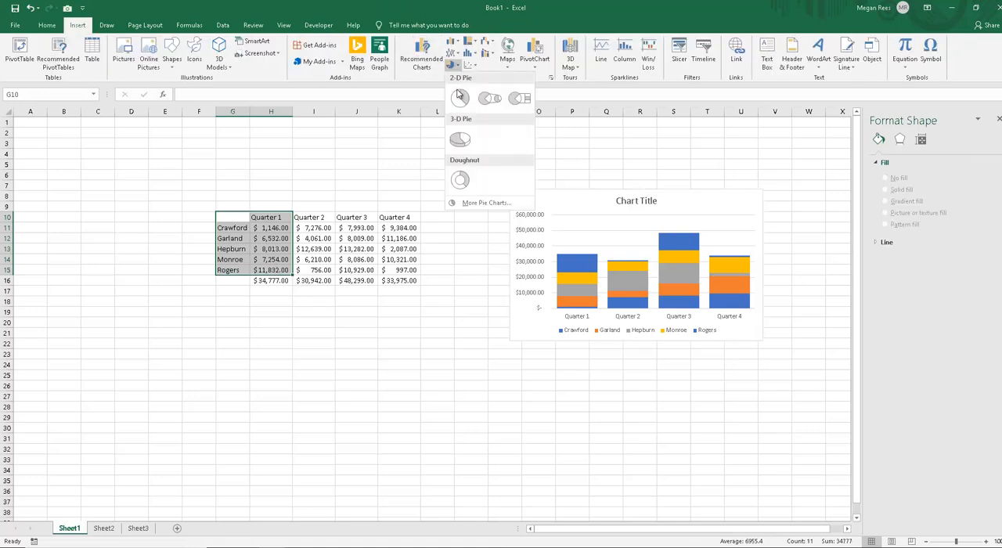
{"action": "left_click", "coordinate": [461, 98]}
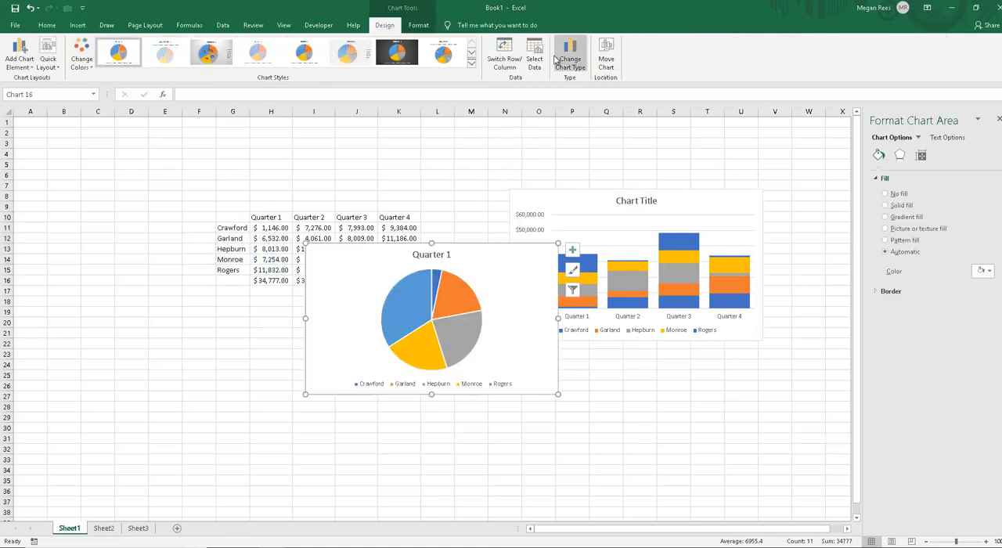
Step: Switch the pie chart's rows and columns and back, and move the chart below the data table to about F21 to L35
{"action": "left_click", "coordinate": [505, 58]}
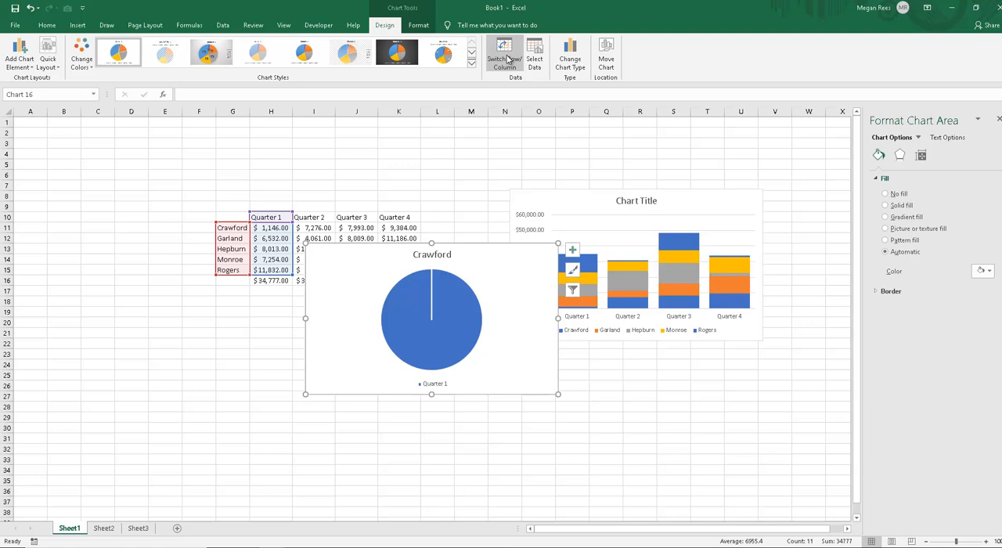
{"action": "left_click", "coordinate": [507, 61]}
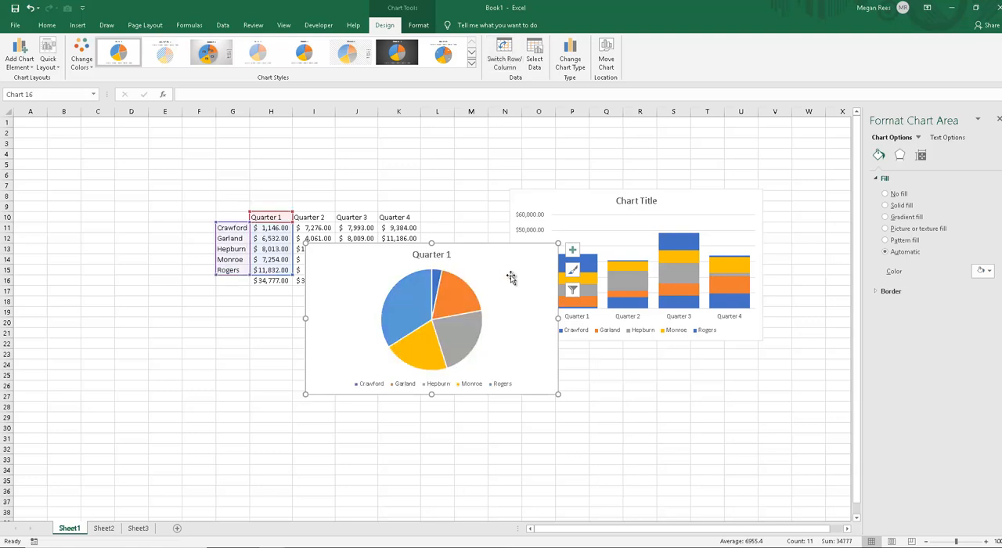
{"action": "left_click_drag", "start_coordinate": [461, 283], "coordinate": [354, 367]}
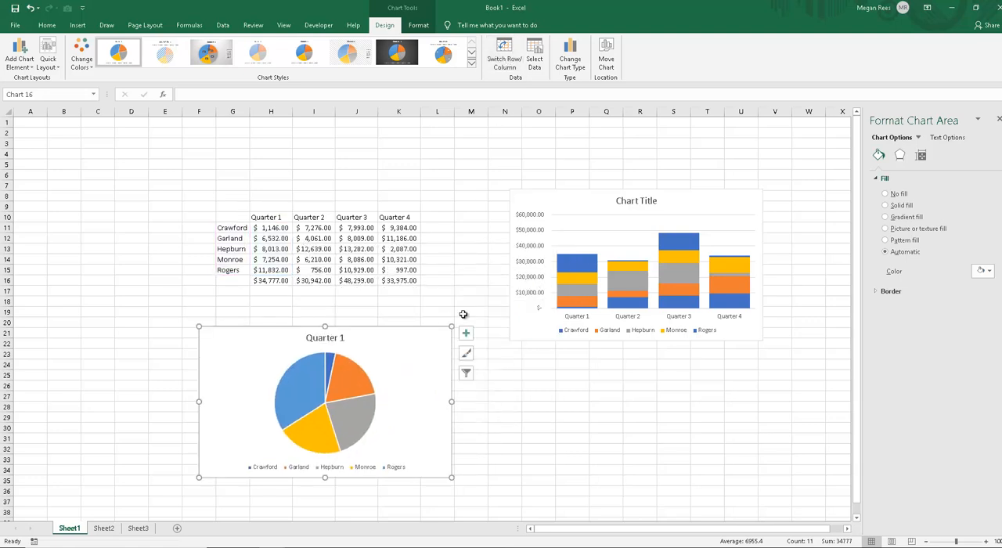
Step: Give the topmost series of the stacked column chart a light grey solid fill
{"action": "left_click", "coordinate": [567, 198]}
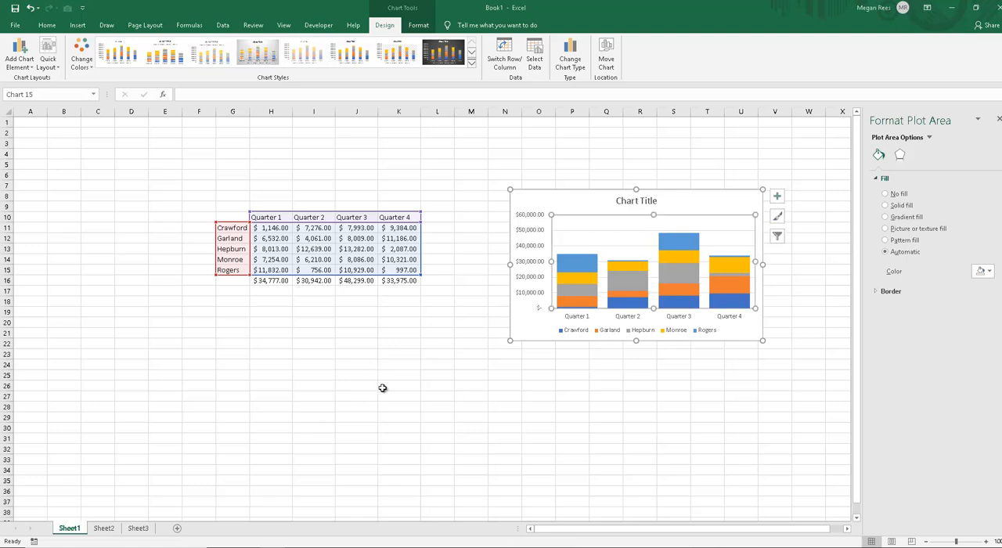
{"action": "left_click", "coordinate": [584, 263]}
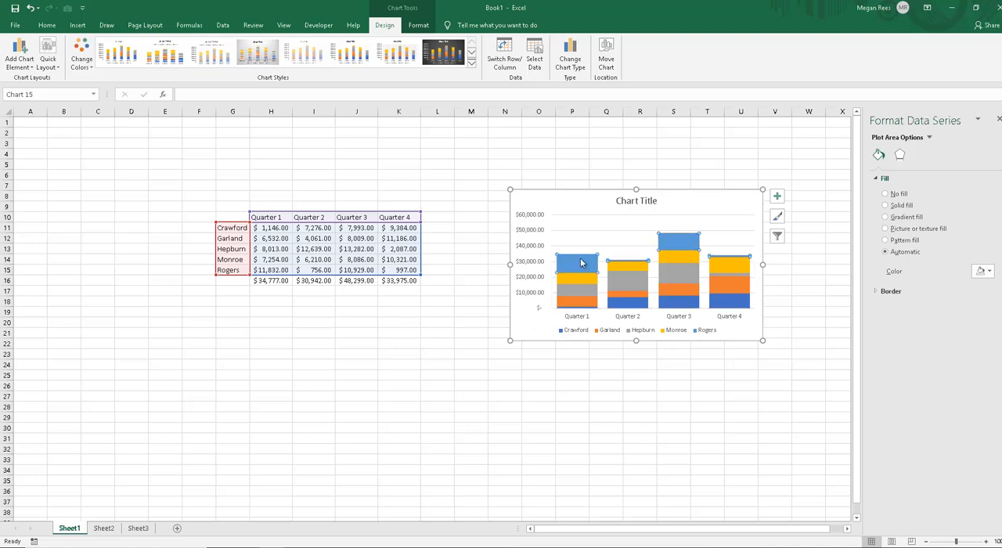
{"action": "left_click", "coordinate": [905, 206]}
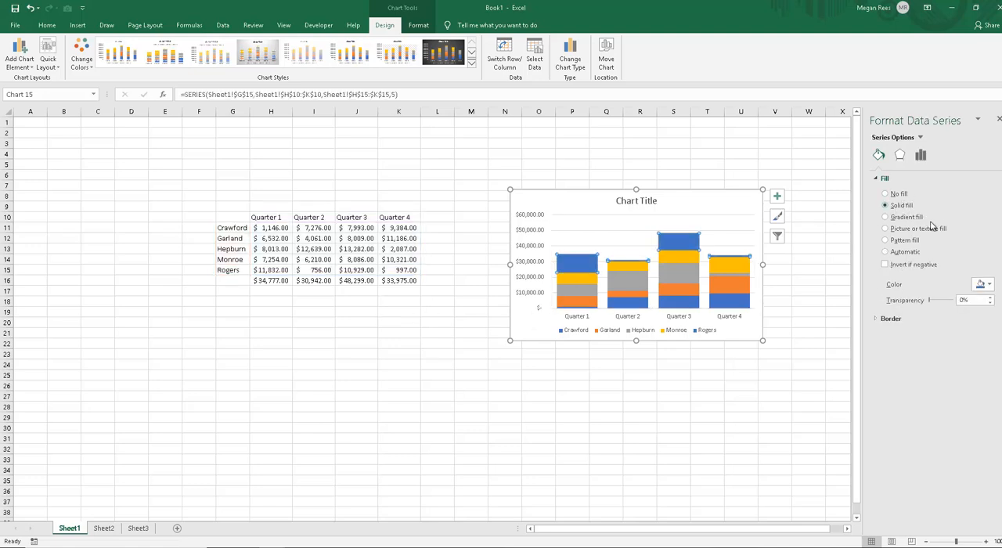
{"action": "left_click", "coordinate": [986, 287]}
{"action": "left_click", "coordinate": [973, 317]}
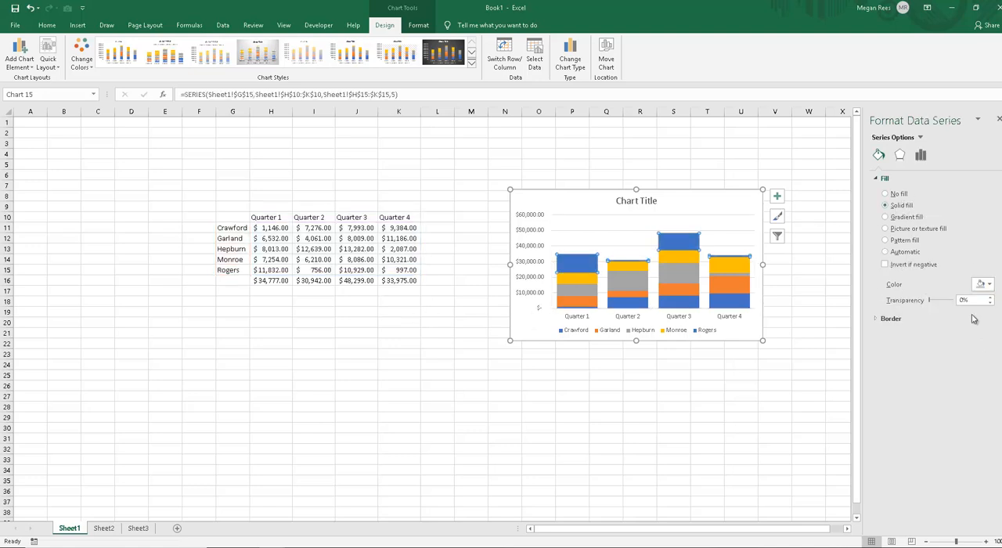
Step: Give the stacked chart's topmost series a solid diamond pattern fill with a gold foreground and a light gold background
{"action": "left_click", "coordinate": [917, 218]}
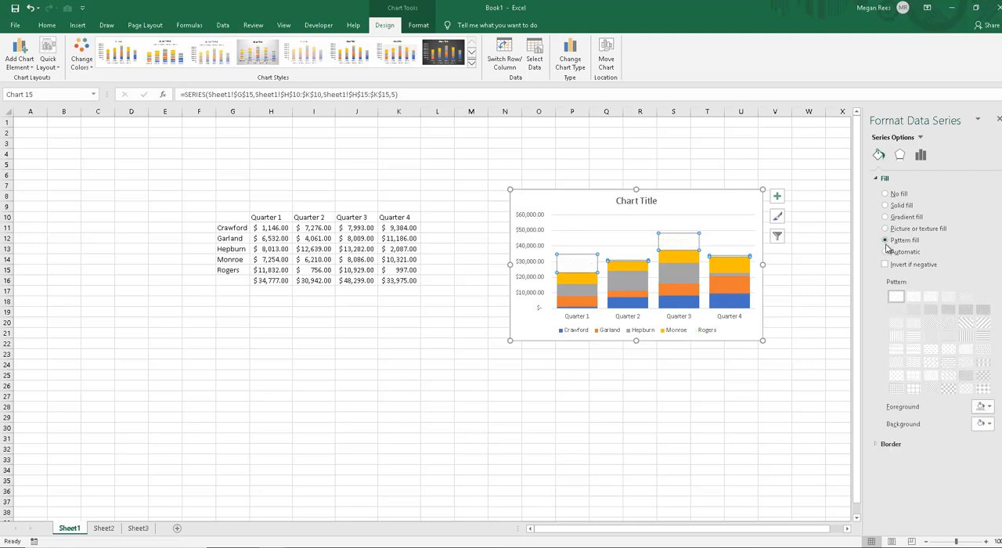
{"action": "left_click", "coordinate": [965, 322]}
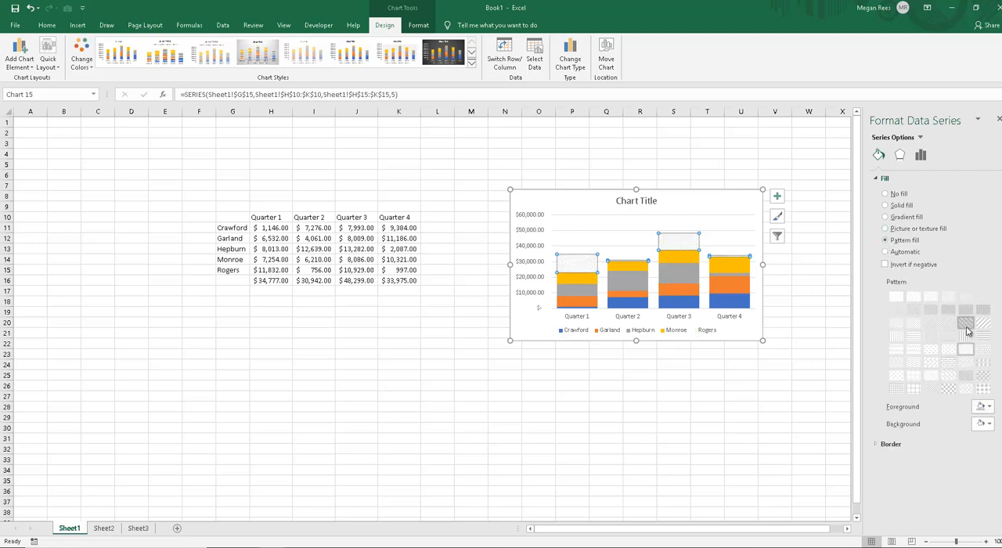
{"action": "left_click", "coordinate": [988, 408]}
{"action": "left_click", "coordinate": [991, 432]}
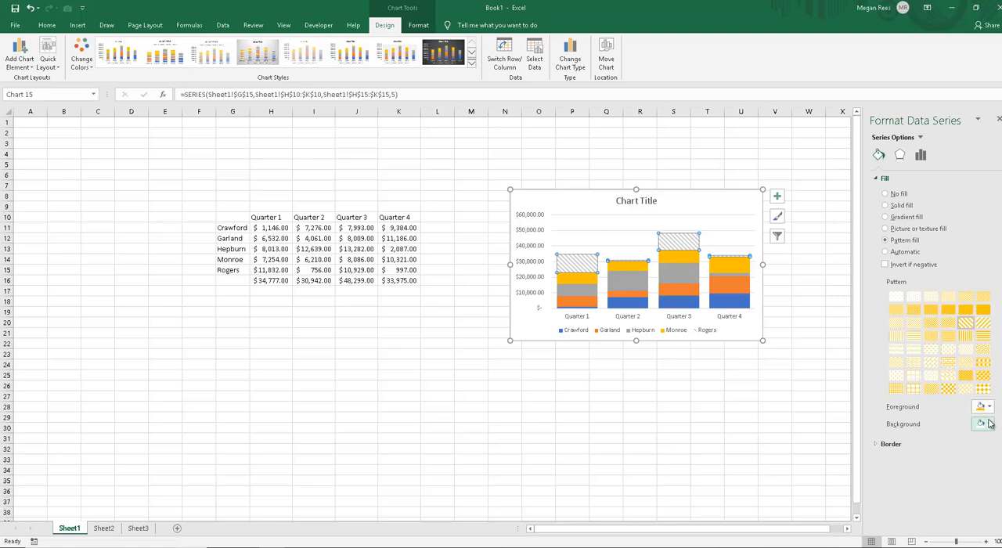
{"action": "left_click", "coordinate": [988, 424]}
{"action": "left_click", "coordinate": [999, 458]}
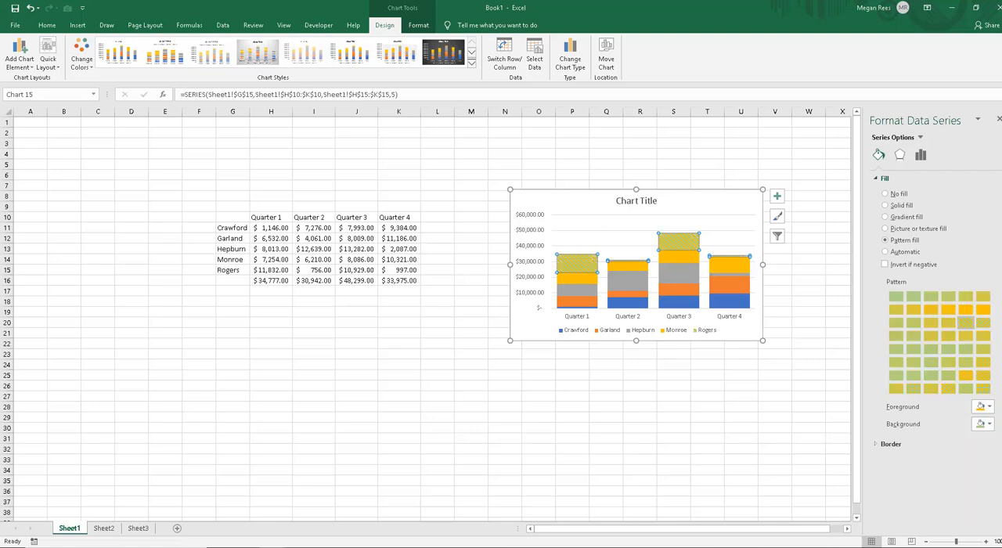
{"action": "left_click", "coordinate": [986, 391]}
{"action": "left_click", "coordinate": [989, 424]}
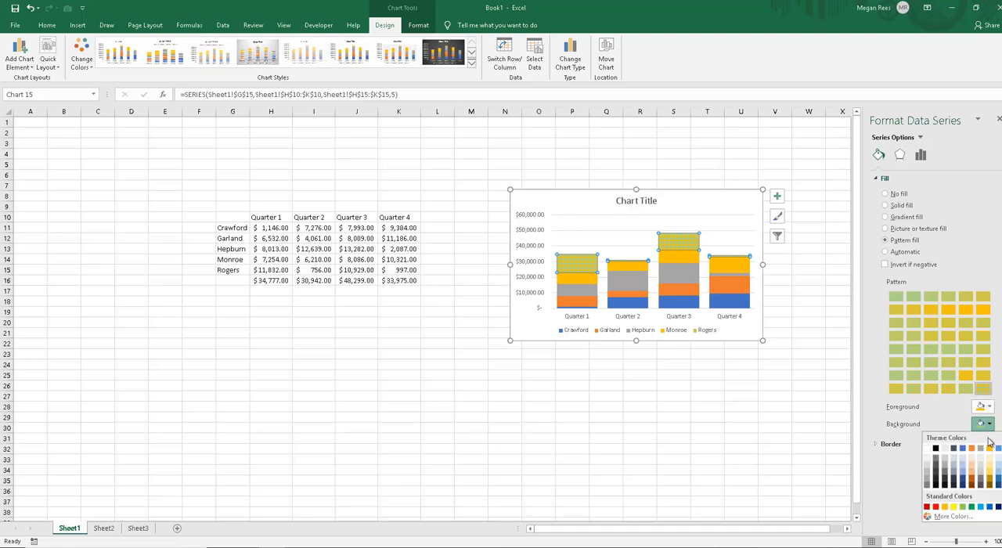
{"action": "left_click", "coordinate": [990, 458]}
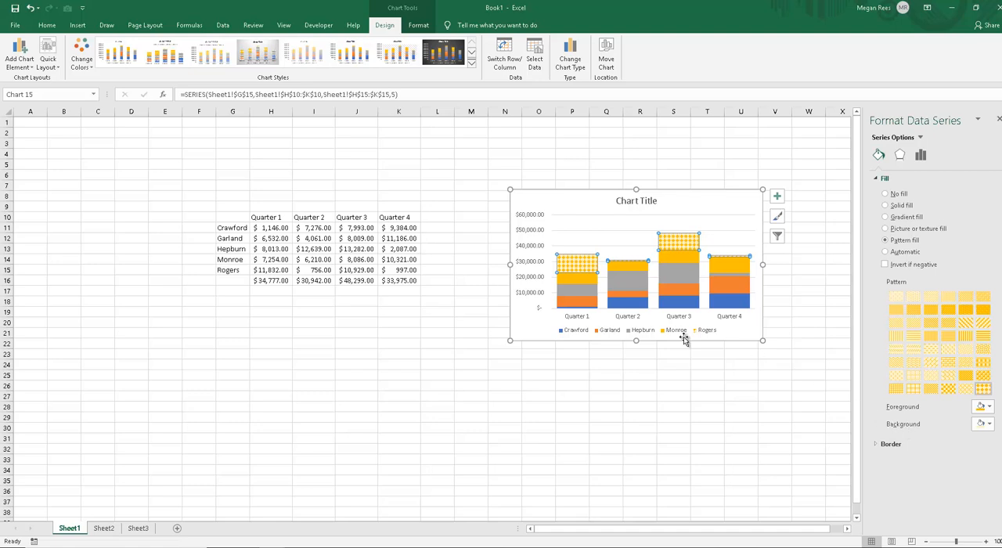
Step: Give the second series from the top a pattern fill with a gold foreground and a purple background
{"action": "left_click", "coordinate": [592, 284]}
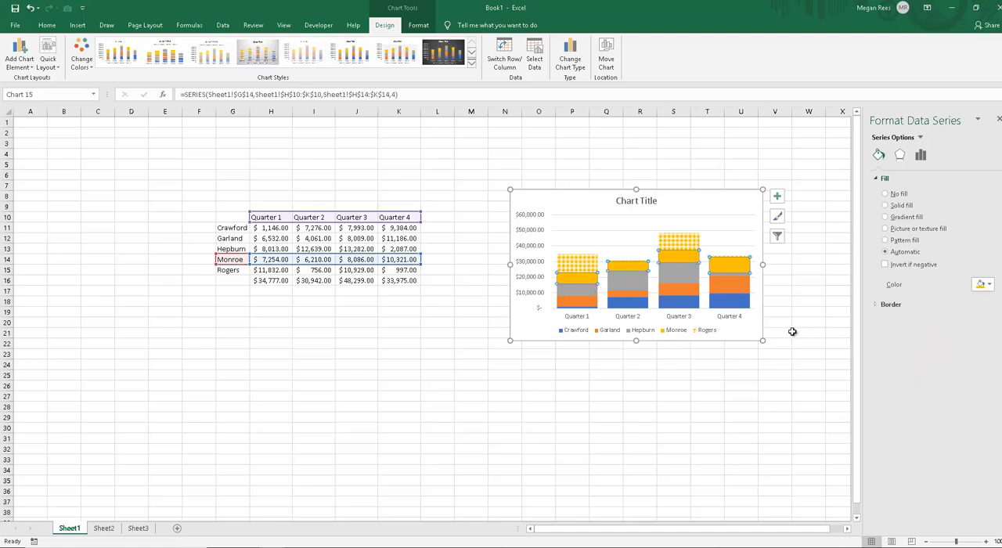
{"action": "left_click", "coordinate": [985, 284]}
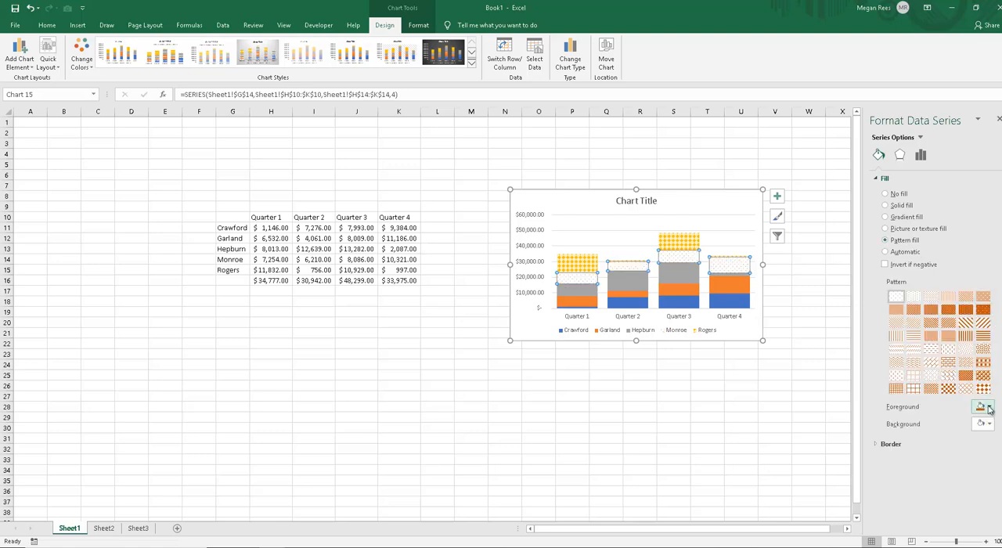
{"action": "left_click", "coordinate": [989, 408]}
{"action": "left_click", "coordinate": [993, 432]}
{"action": "left_click", "coordinate": [991, 424]}
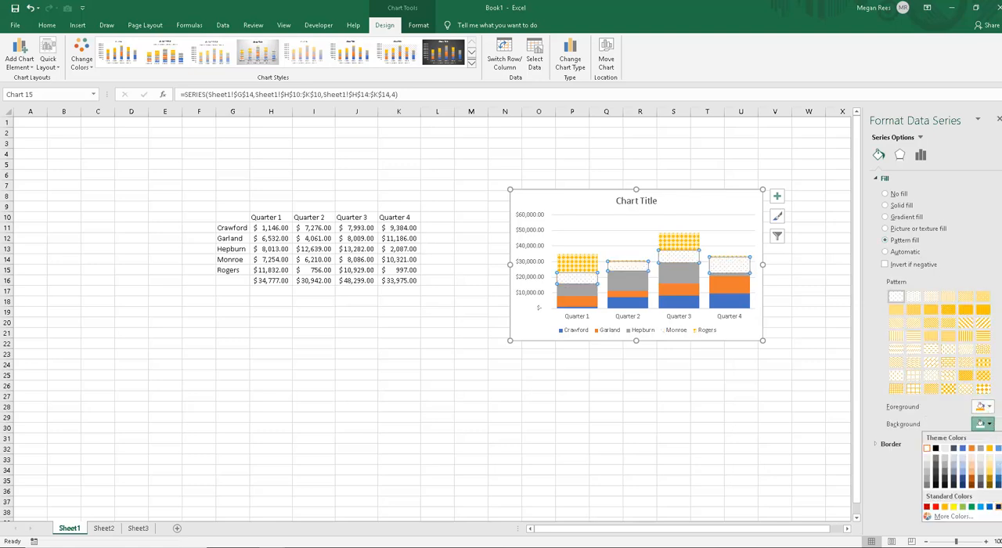
{"action": "left_click", "coordinate": [1001, 506]}
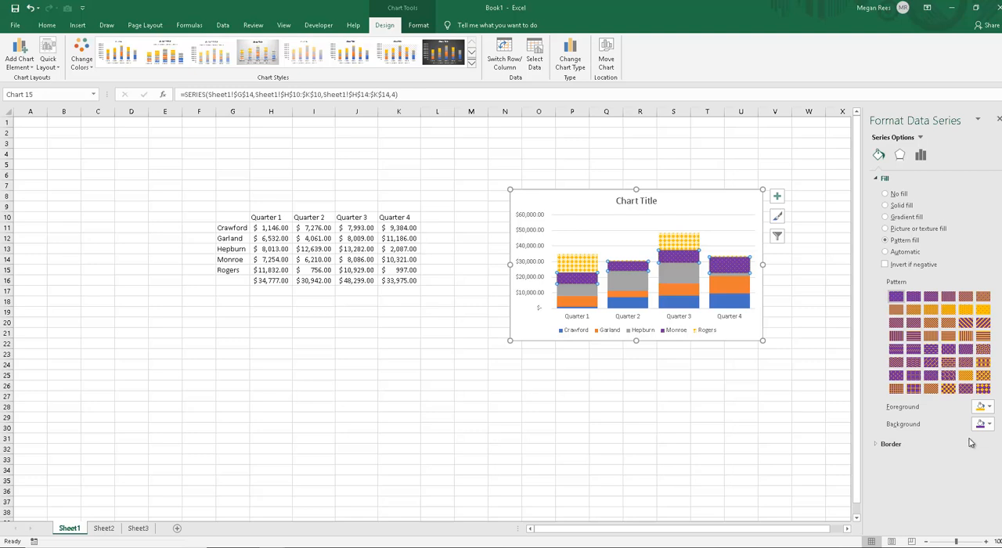
Step: Change that series' pattern to the weave design and its foreground colour to pink, leaving the whole chart selected
{"action": "left_click", "coordinate": [950, 389]}
{"action": "left_click", "coordinate": [967, 364]}
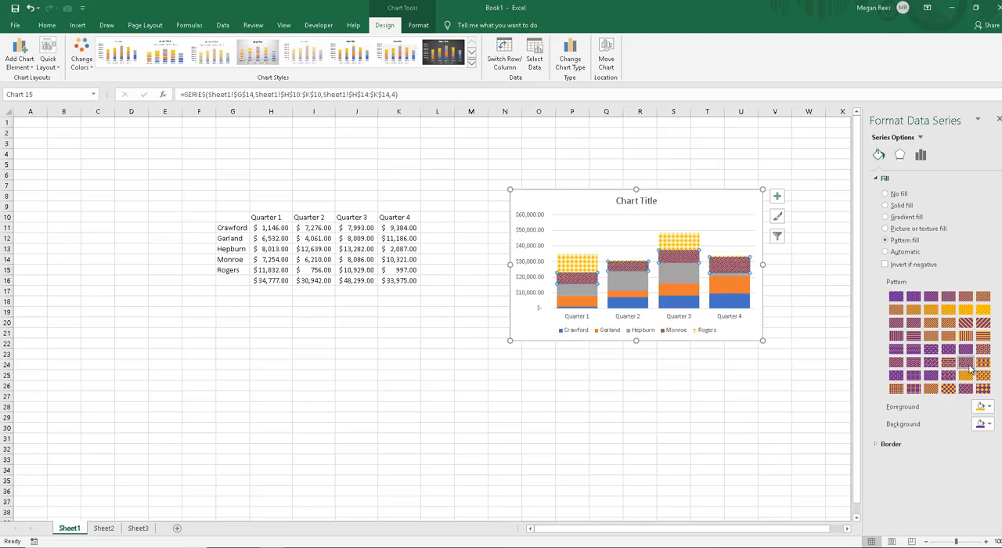
{"action": "left_click", "coordinate": [990, 408]}
{"action": "left_click", "coordinate": [990, 409]}
{"action": "left_click", "coordinate": [990, 408]}
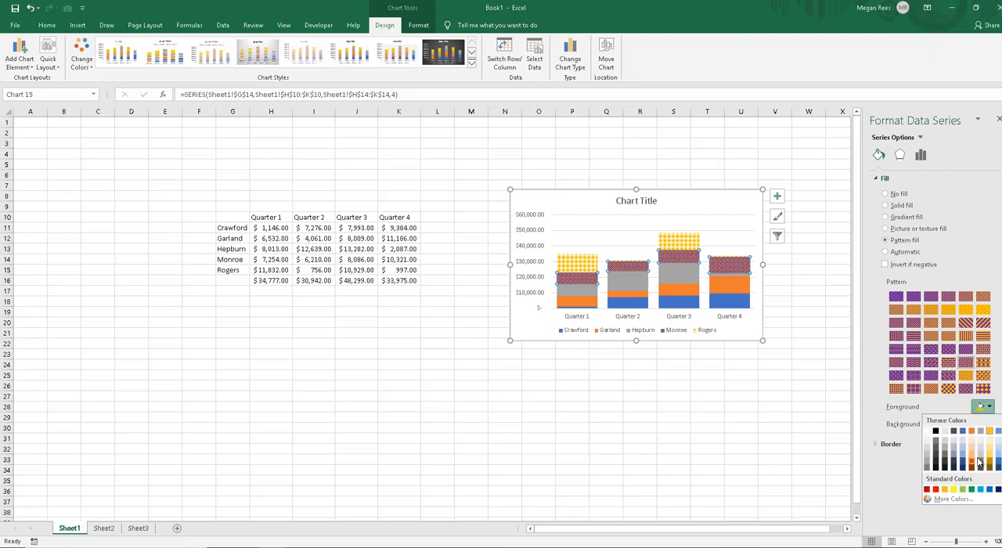
{"action": "left_click", "coordinate": [969, 495]}
{"action": "left_click_drag", "start_coordinate": [476, 354], "coordinate": [484, 346]}
{"action": "left_click", "coordinate": [542, 315]}
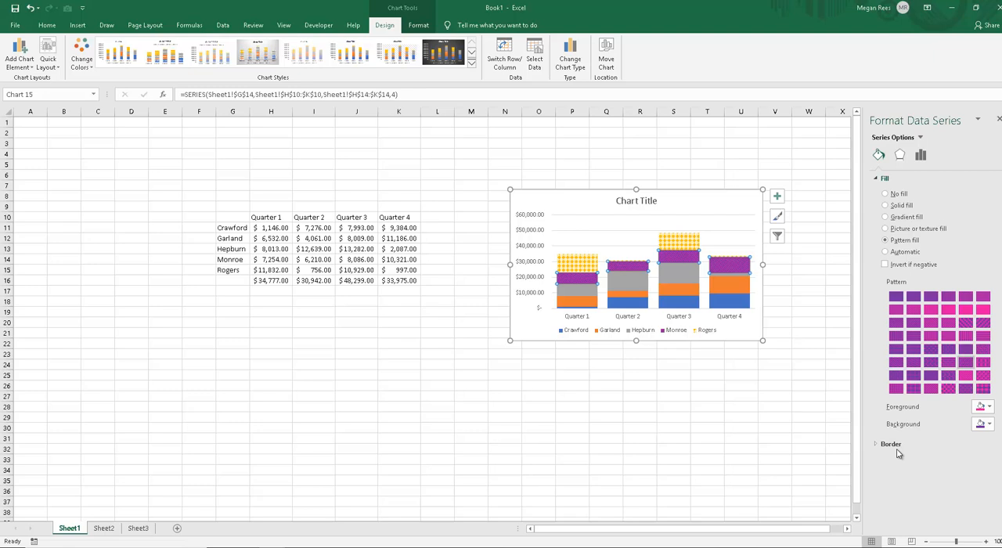
{"action": "left_click", "coordinate": [585, 330]}
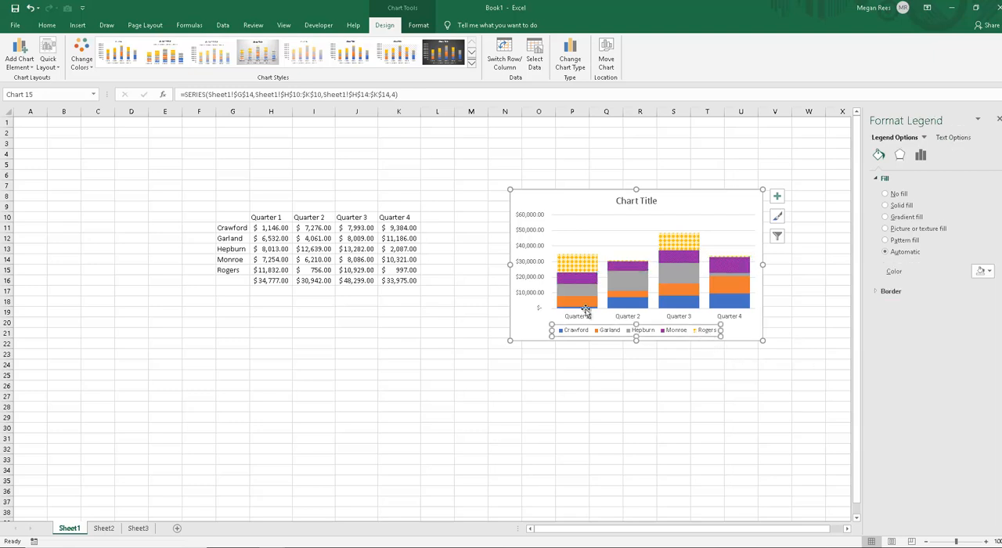
{"action": "left_click", "coordinate": [538, 202]}
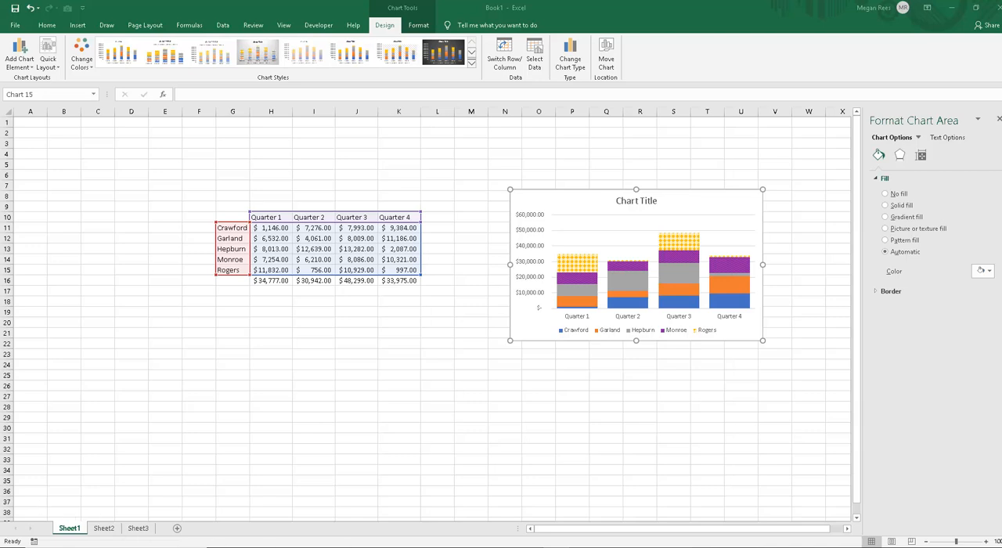
Step: Switch to the Excel 2019 Lesson 3 - Part 1 workbook and look over its CoverSheet from top to bottom
{"action": "mouse_move", "coordinate": [376, 547]}
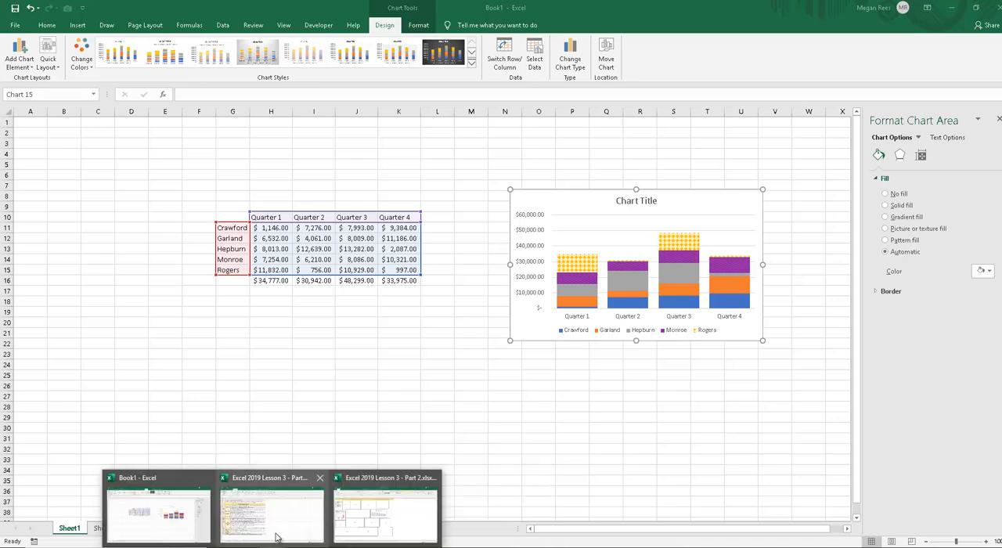
{"action": "left_click", "coordinate": [278, 537]}
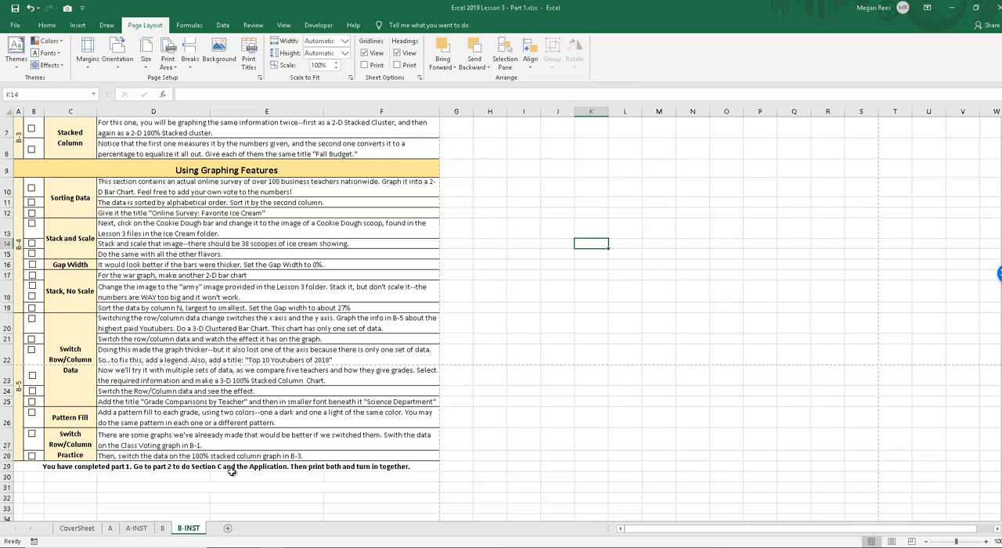
{"action": "left_click", "coordinate": [76, 528]}
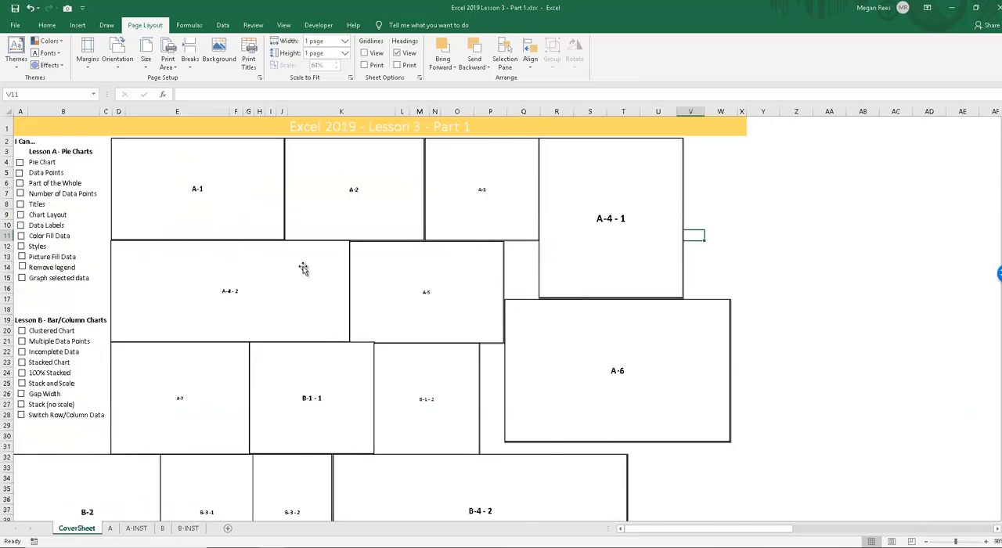
{"action": "scroll", "coordinate": [552, 315], "scroll_direction": "down", "scroll_amount": 12}
{"action": "scroll", "coordinate": [407, 358], "scroll_direction": "up", "scroll_amount": 12}
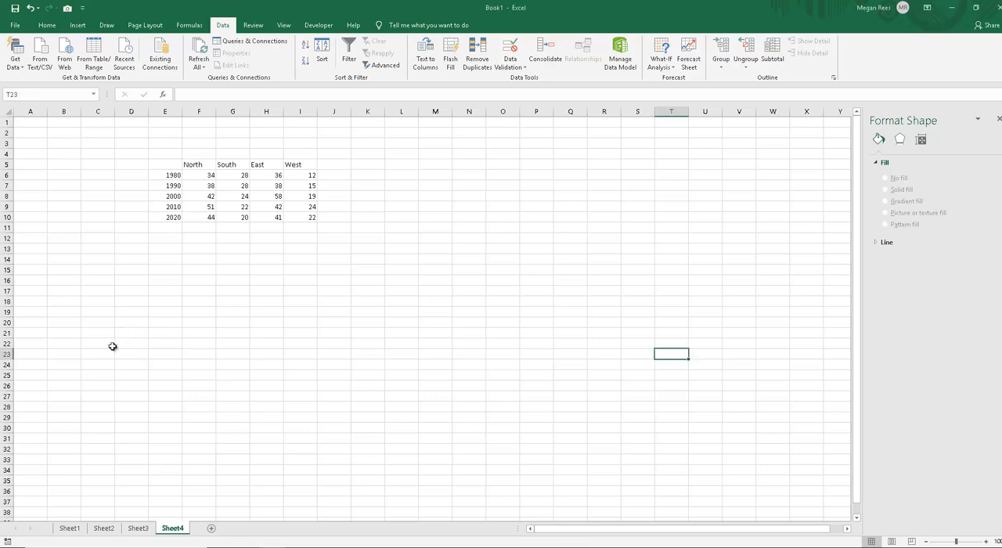
{"action": "left_click", "coordinate": [227, 330]}
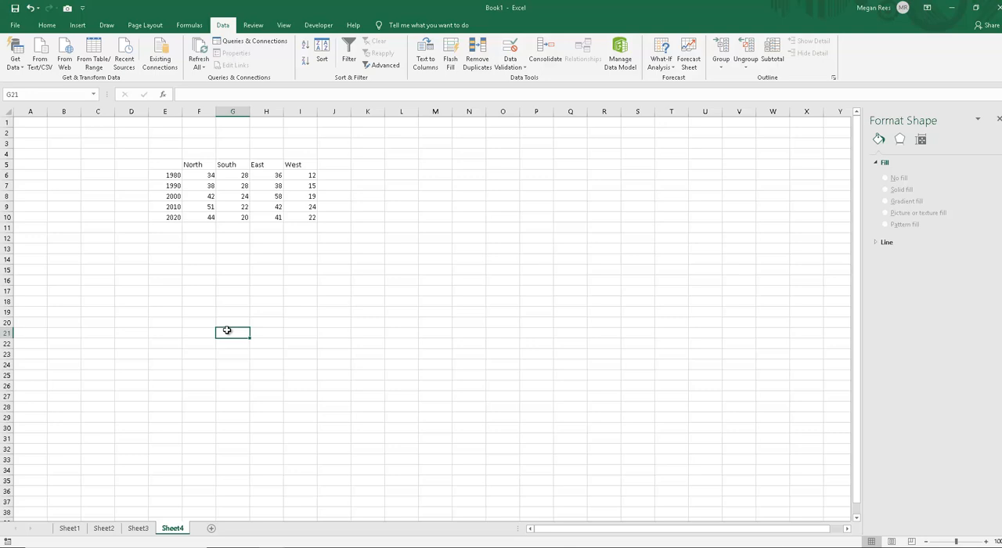
{"action": "left_click", "coordinate": [209, 291]}
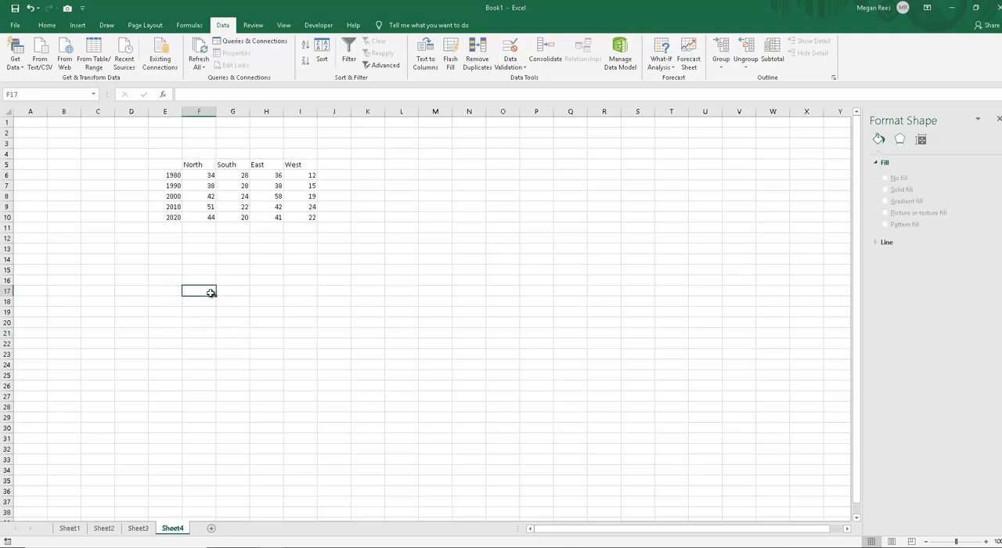
{"action": "left_click_drag", "start_coordinate": [163, 178], "coordinate": [154, 216]}
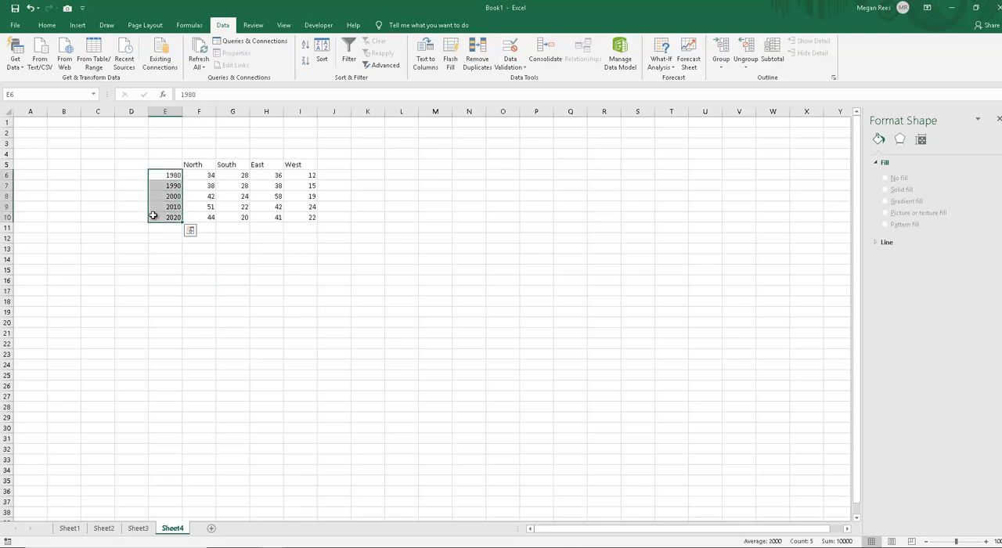
{"action": "left_click_drag", "start_coordinate": [160, 173], "coordinate": [157, 217]}
{"action": "left_click", "coordinate": [240, 258]}
{"action": "left_click", "coordinate": [228, 220]}
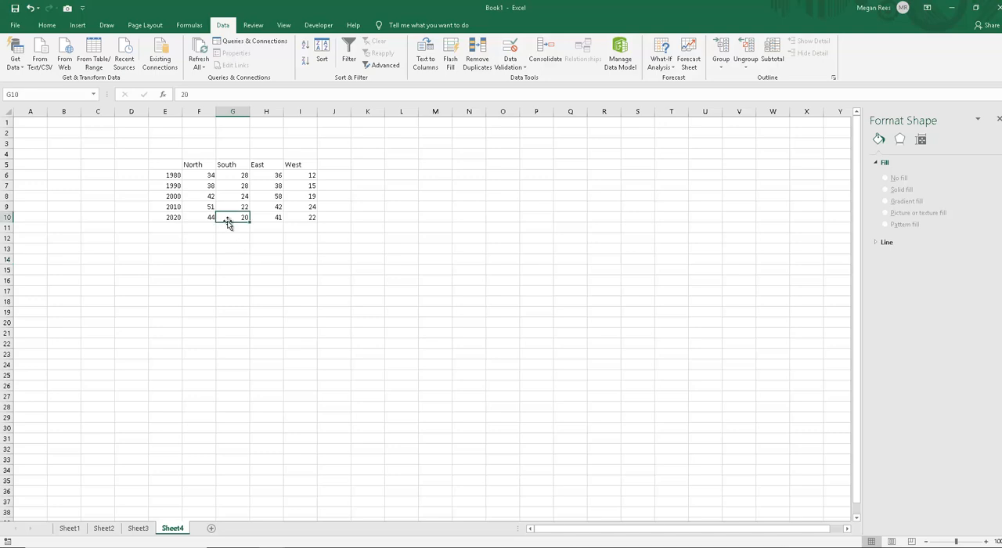
{"action": "left_click", "coordinate": [225, 188]}
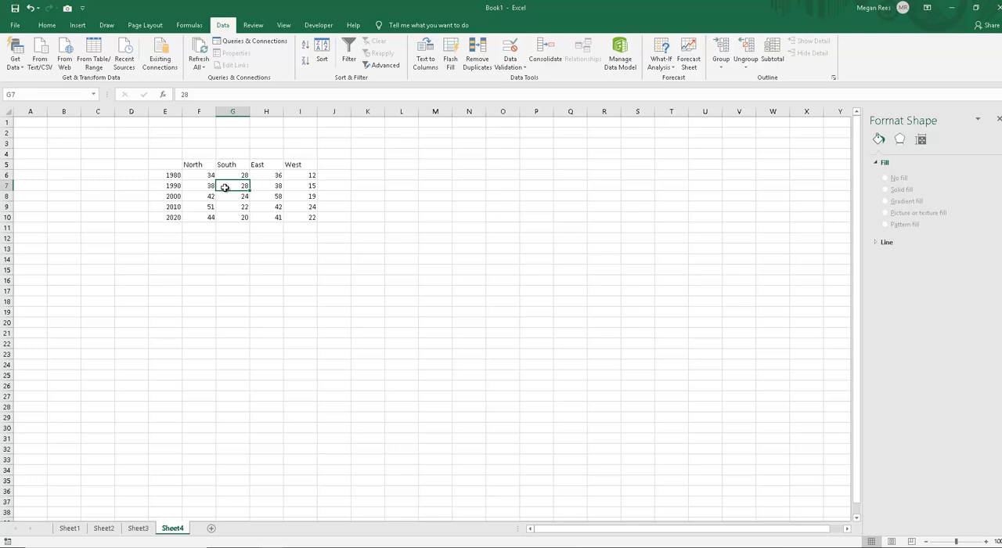
Step: Insert a basic 2-D line chart of Sheet4's region data in E5:I10 and move its upper-left corner to about K10
{"action": "left_click_drag", "start_coordinate": [164, 165], "coordinate": [306, 215]}
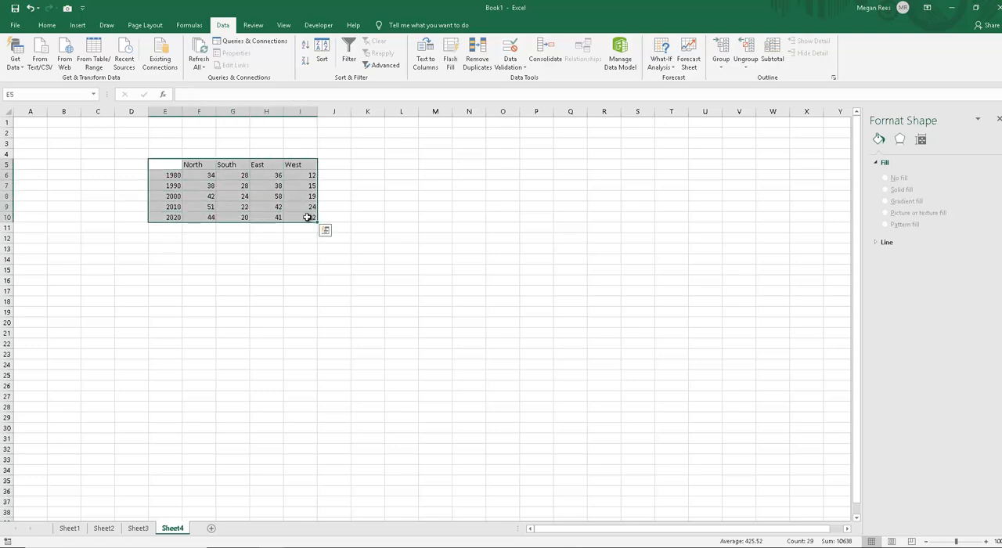
{"action": "left_click_drag", "start_coordinate": [166, 166], "coordinate": [296, 214]}
{"action": "left_click", "coordinate": [78, 25]}
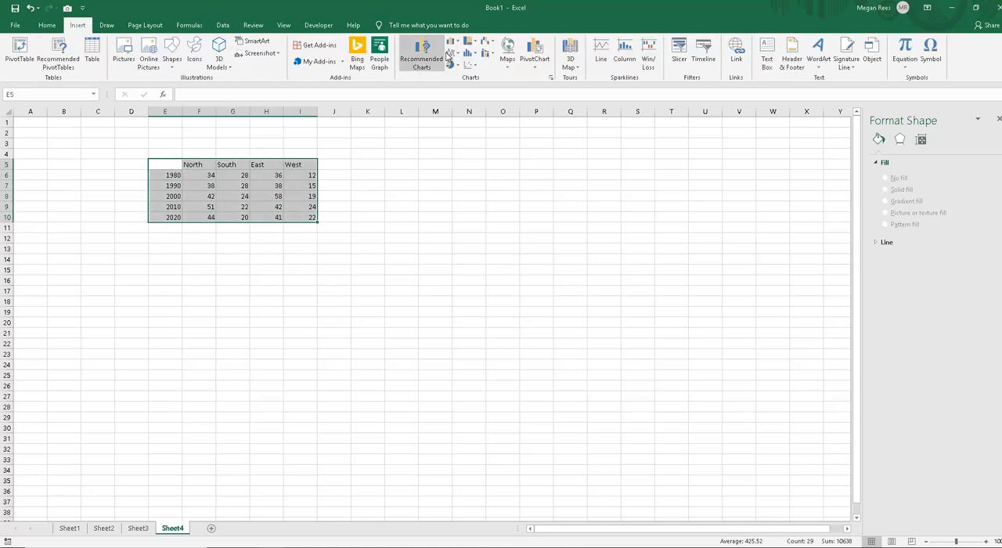
{"action": "left_click", "coordinate": [453, 53]}
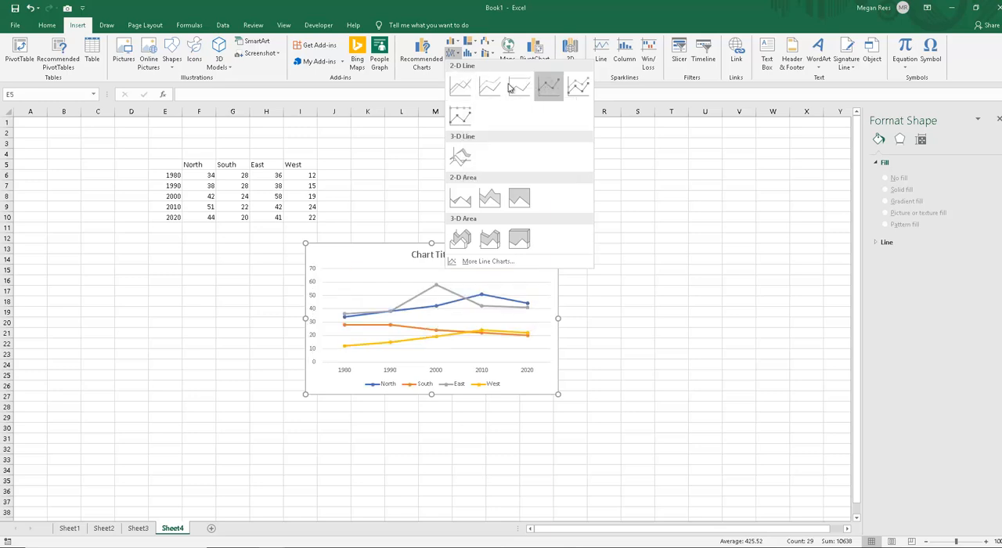
{"action": "left_click", "coordinate": [459, 92]}
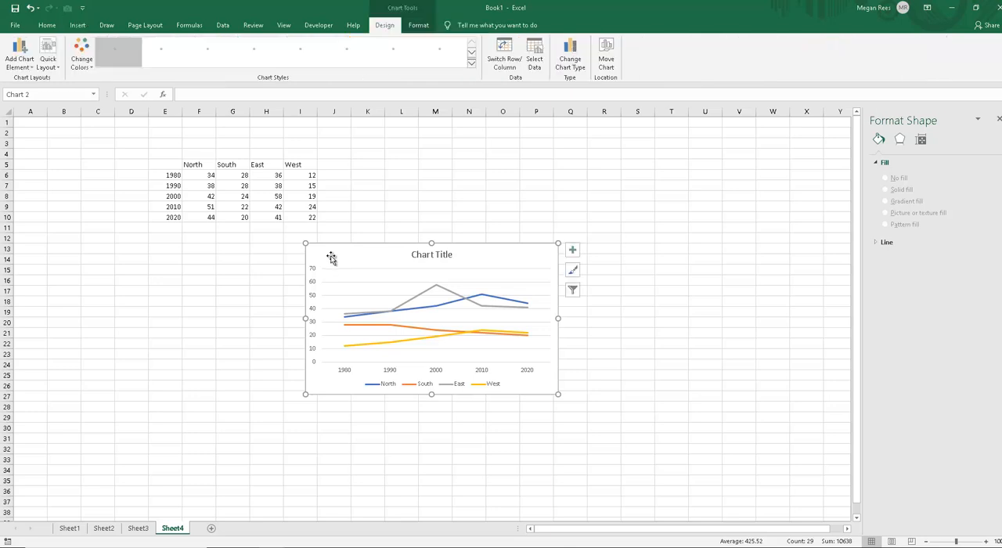
{"action": "left_click_drag", "start_coordinate": [331, 258], "coordinate": [378, 232]}
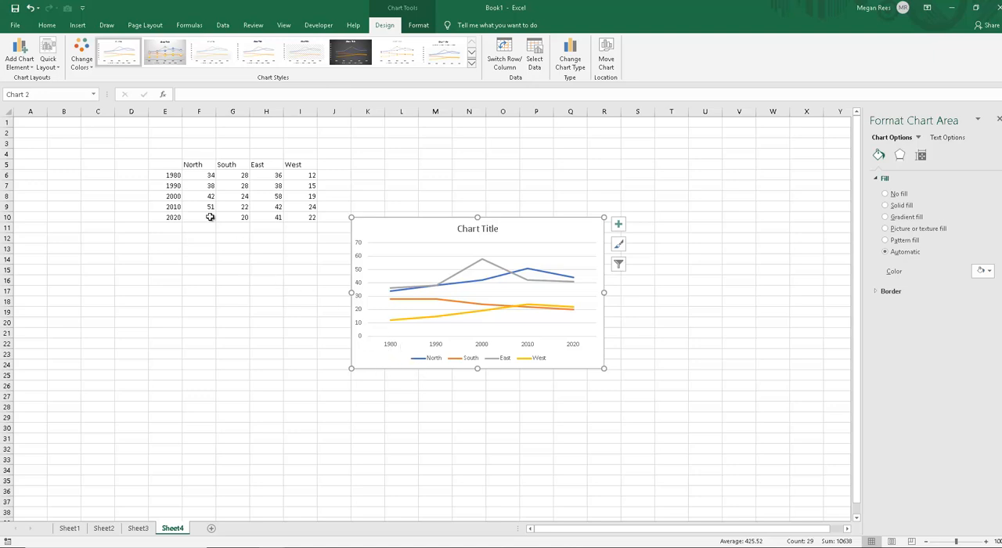
{"action": "left_click", "coordinate": [164, 173]}
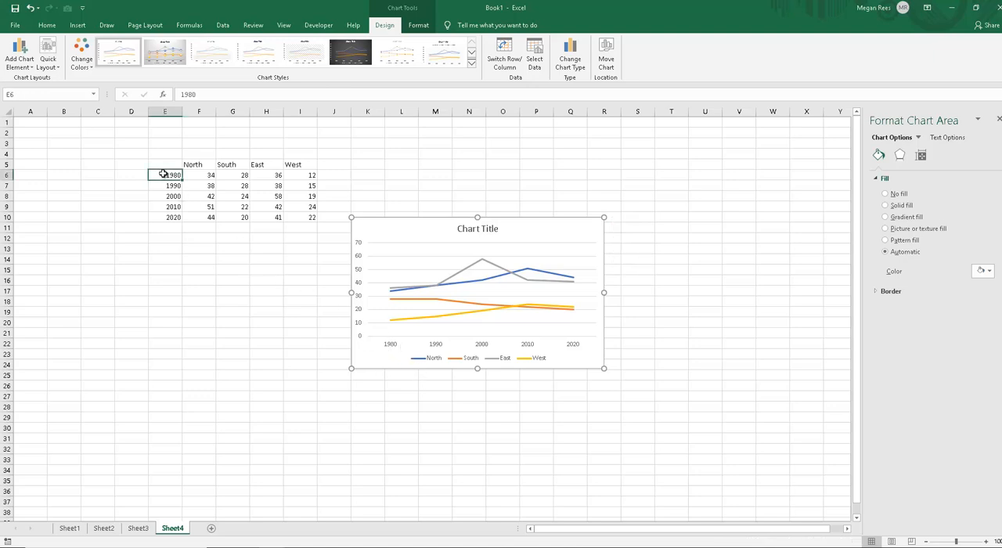
{"action": "left_click", "coordinate": [161, 219]}
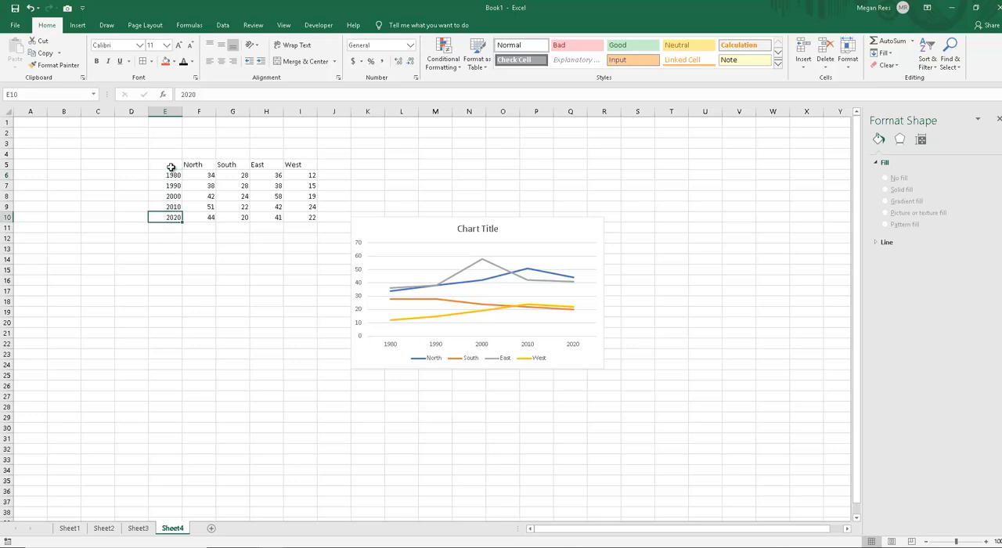
{"action": "left_click_drag", "start_coordinate": [166, 175], "coordinate": [300, 219]}
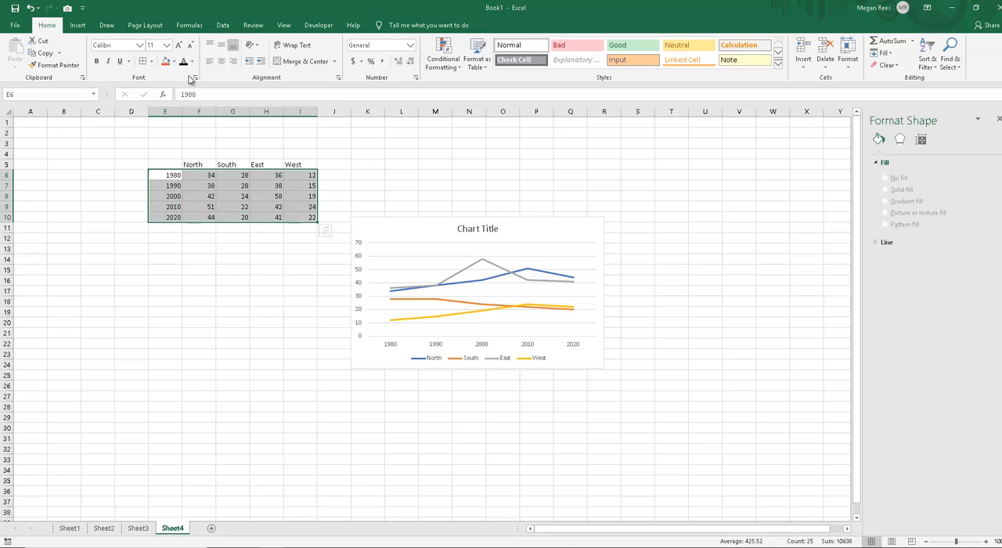
{"action": "left_click", "coordinate": [229, 25]}
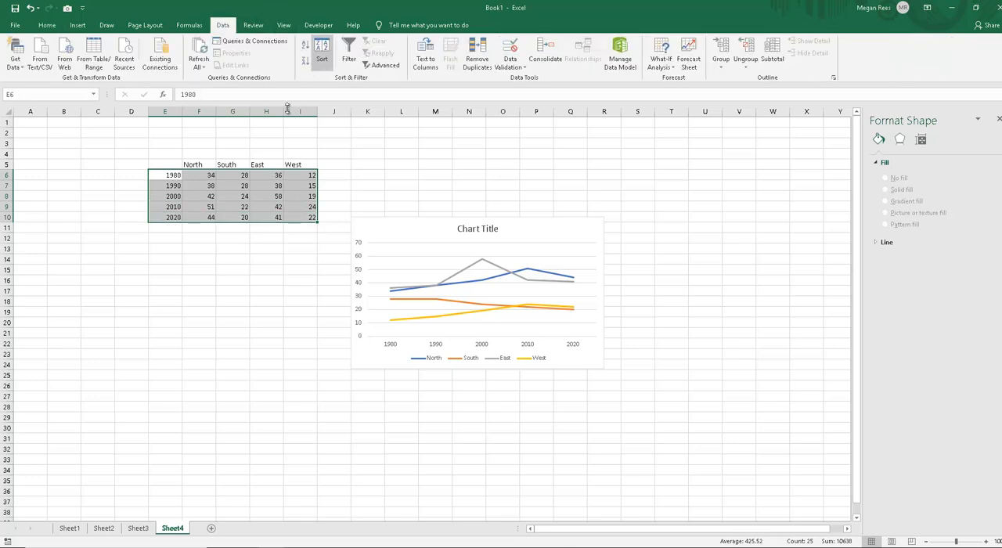
{"action": "left_click", "coordinate": [243, 248]}
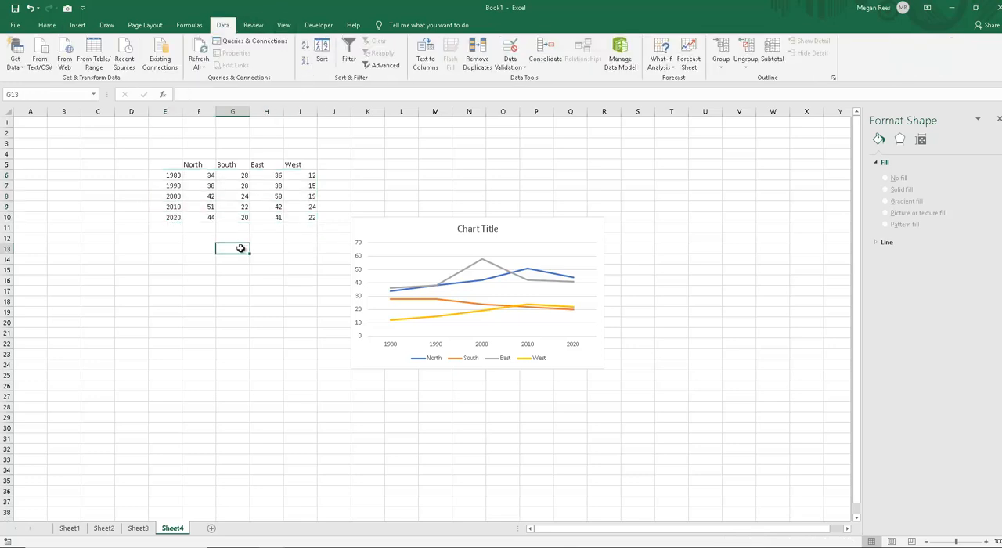
{"action": "left_click", "coordinate": [422, 237]}
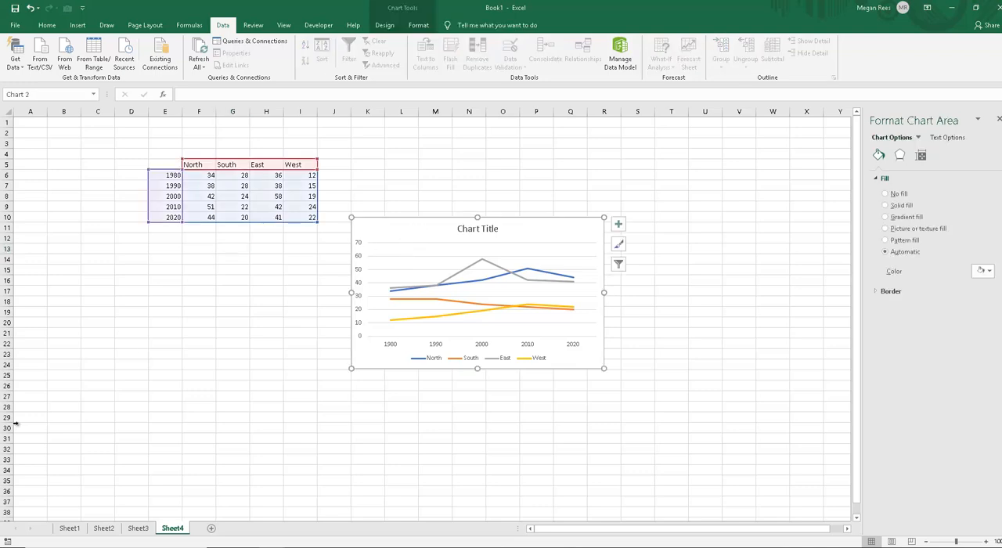
Step: Insert a basic 2-D area chart of the years and North figures in E5:F10
{"action": "left_click", "coordinate": [240, 304]}
{"action": "left_click_drag", "start_coordinate": [166, 165], "coordinate": [205, 218]}
{"action": "left_click", "coordinate": [78, 25]}
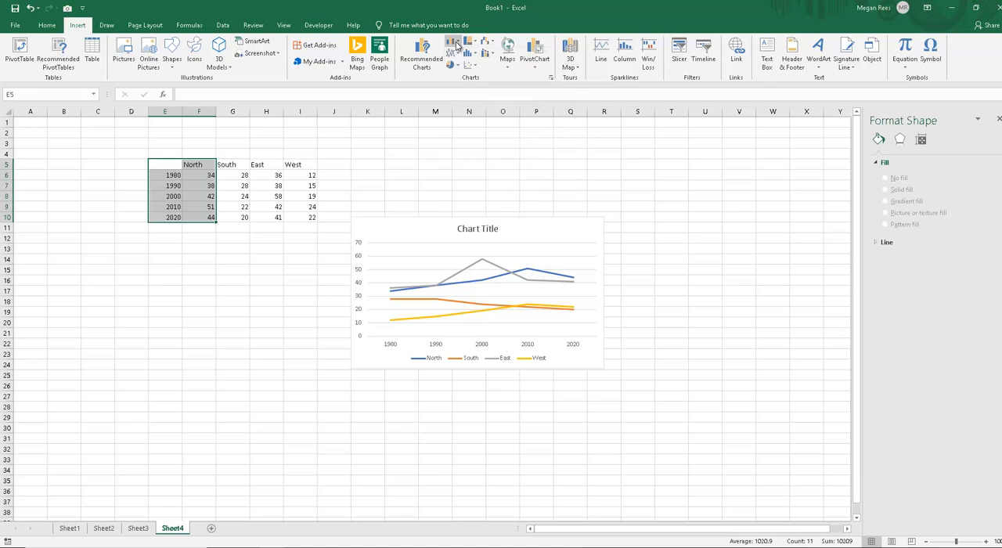
{"action": "left_click", "coordinate": [452, 53]}
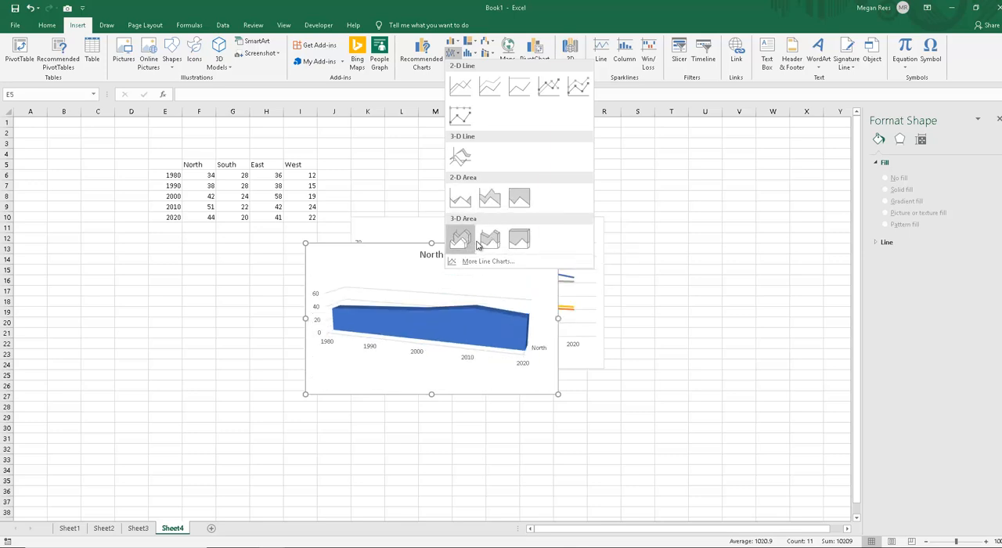
{"action": "left_click", "coordinate": [460, 200]}
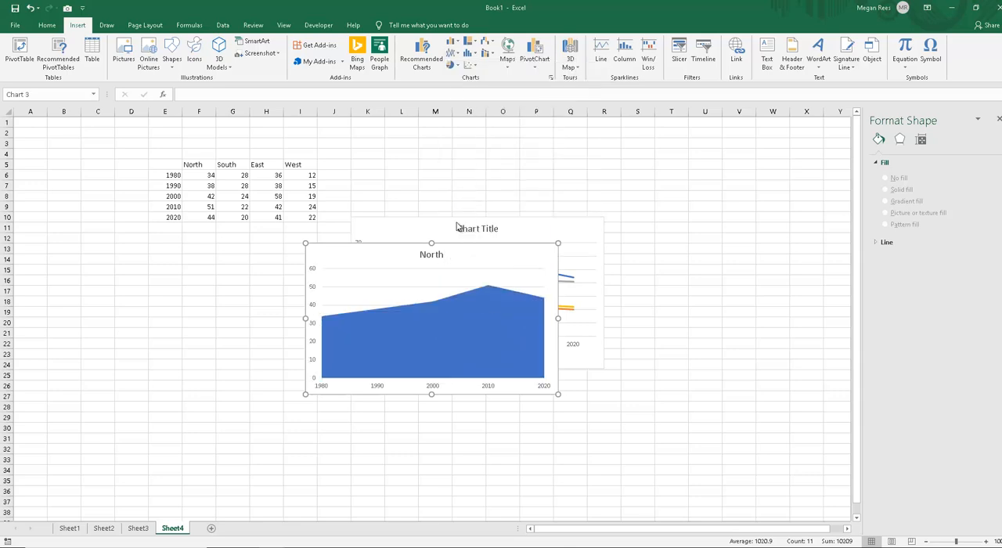
Step: Move the North area chart beside the line chart, with its upper-left corner at about Q10, and deselect it
{"action": "left_click", "coordinate": [393, 270]}
{"action": "left_click", "coordinate": [326, 301]}
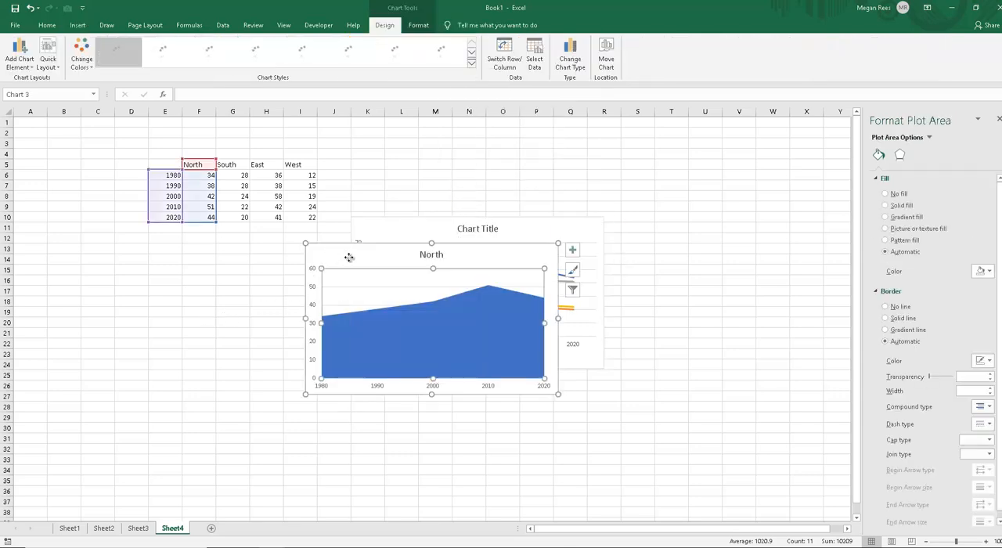
{"action": "left_click_drag", "start_coordinate": [350, 258], "coordinate": [574, 224]}
{"action": "left_click", "coordinate": [607, 440]}
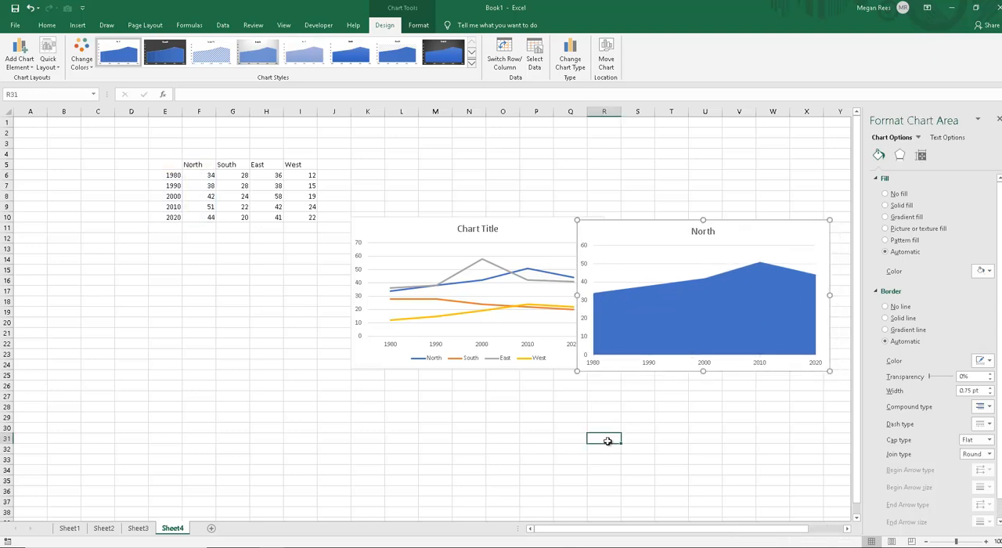
{"action": "left_click_drag", "start_coordinate": [578, 407], "coordinate": [495, 418]}
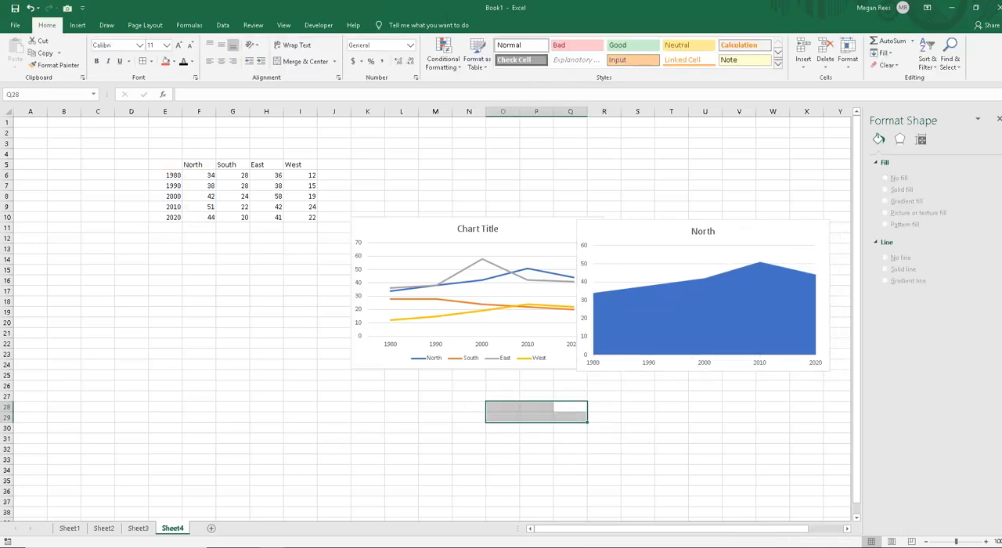
{"action": "left_click", "coordinate": [327, 416]}
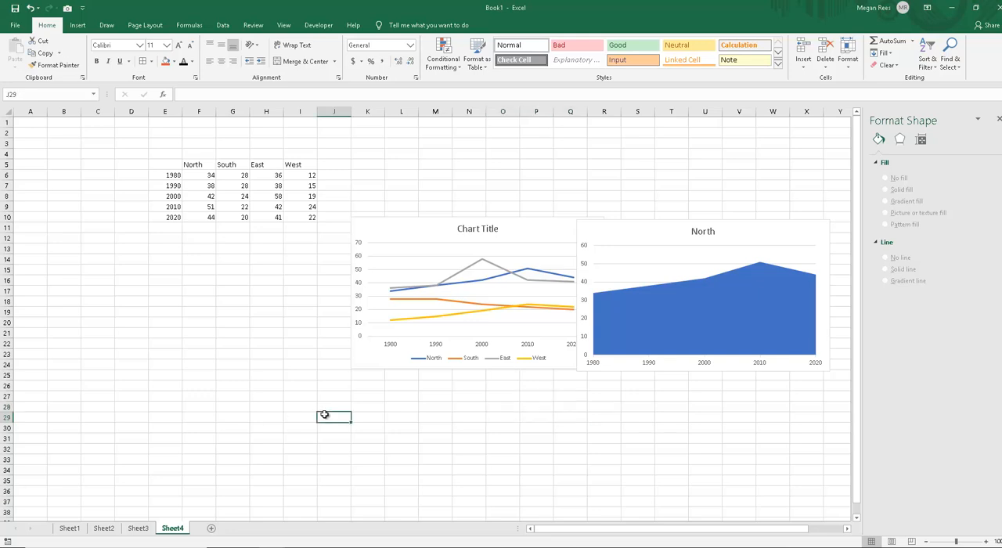
{"action": "left_click", "coordinate": [297, 342]}
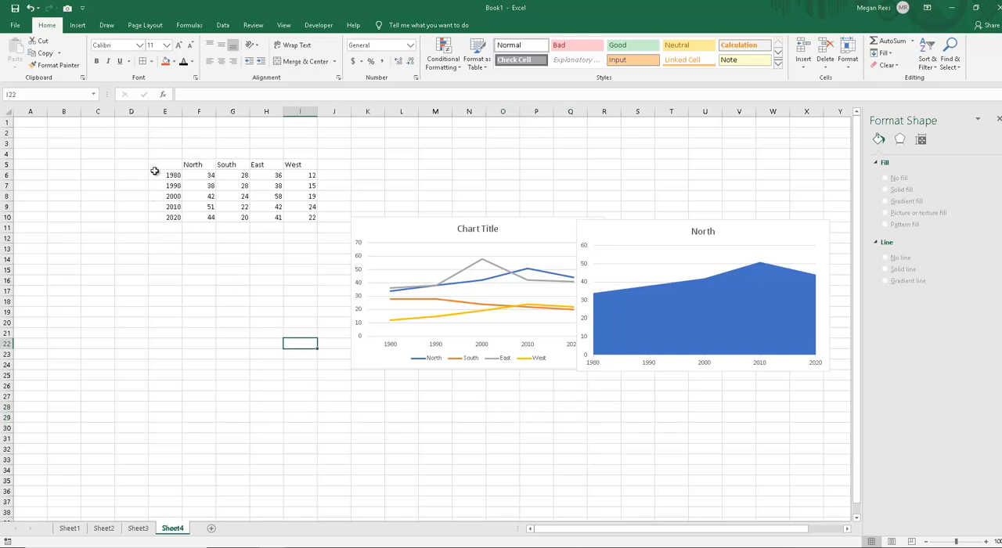
Step: Insert a basic 2-D area chart of all regions in E5:I10 and move its upper-left corner to about B13
{"action": "left_click_drag", "start_coordinate": [155, 168], "coordinate": [312, 217]}
{"action": "left_click", "coordinate": [78, 25]}
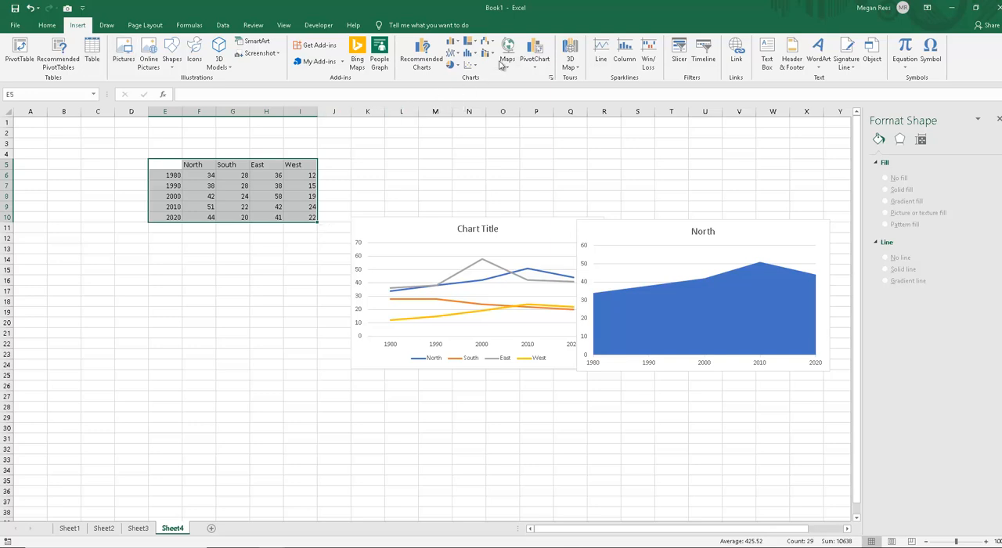
{"action": "left_click", "coordinate": [454, 53]}
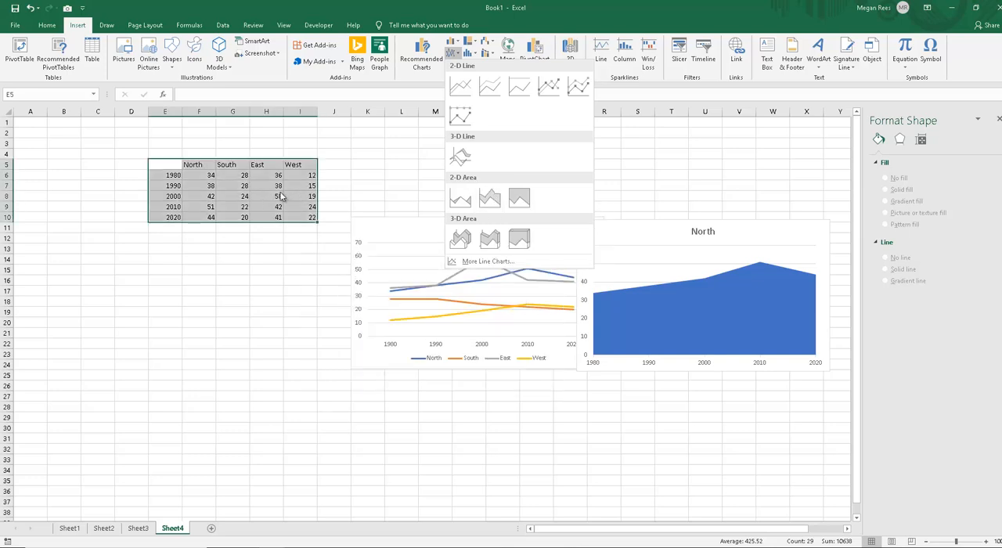
{"action": "left_click", "coordinate": [460, 198]}
{"action": "left_click_drag", "start_coordinate": [370, 258], "coordinate": [137, 259]}
{"action": "left_click_drag", "start_coordinate": [271, 346], "coordinate": [271, 346]}
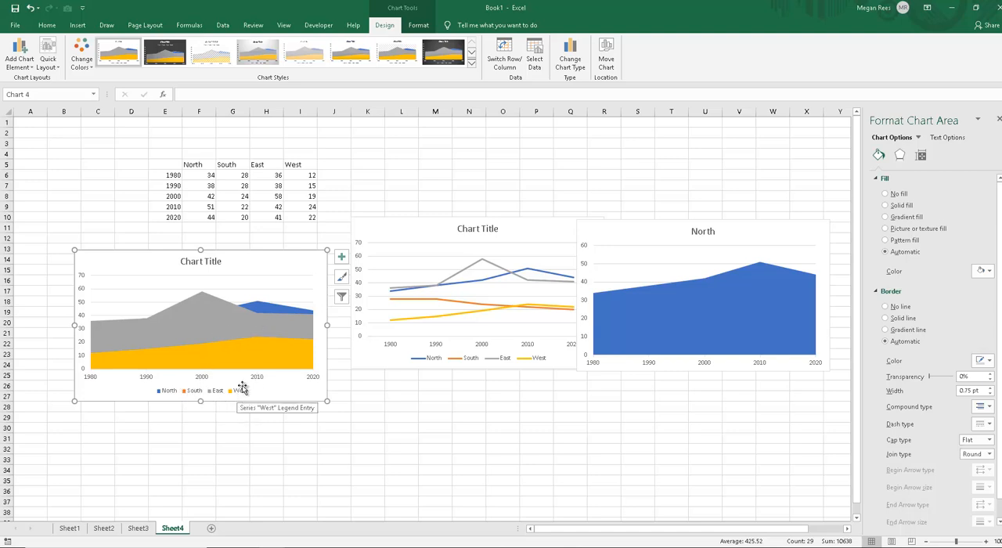
Step: Give the West series of the four-region area chart a solid fill and make it partly transparent
{"action": "left_click", "coordinate": [255, 356]}
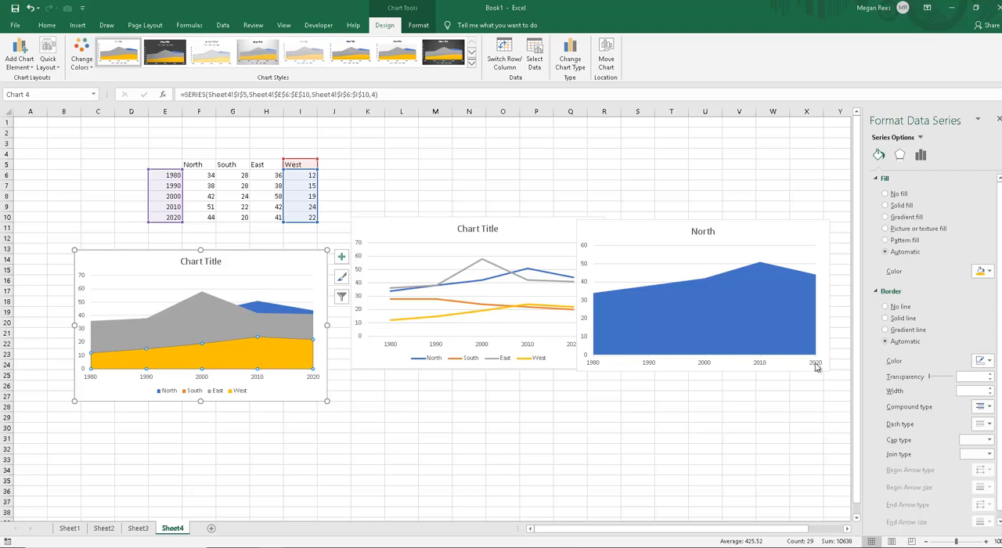
{"action": "left_click", "coordinate": [904, 207]}
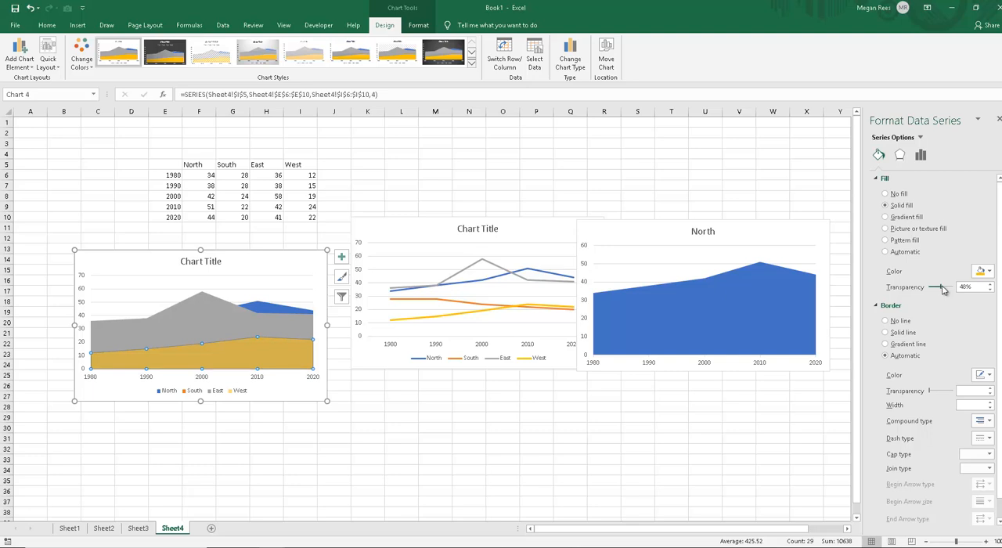
{"action": "left_click_drag", "start_coordinate": [944, 290], "coordinate": [934, 292]}
Step: Give the East series of the four-region area chart a light green solid fill with 33% transparency
{"action": "left_click", "coordinate": [220, 393]}
{"action": "left_click", "coordinate": [224, 318]}
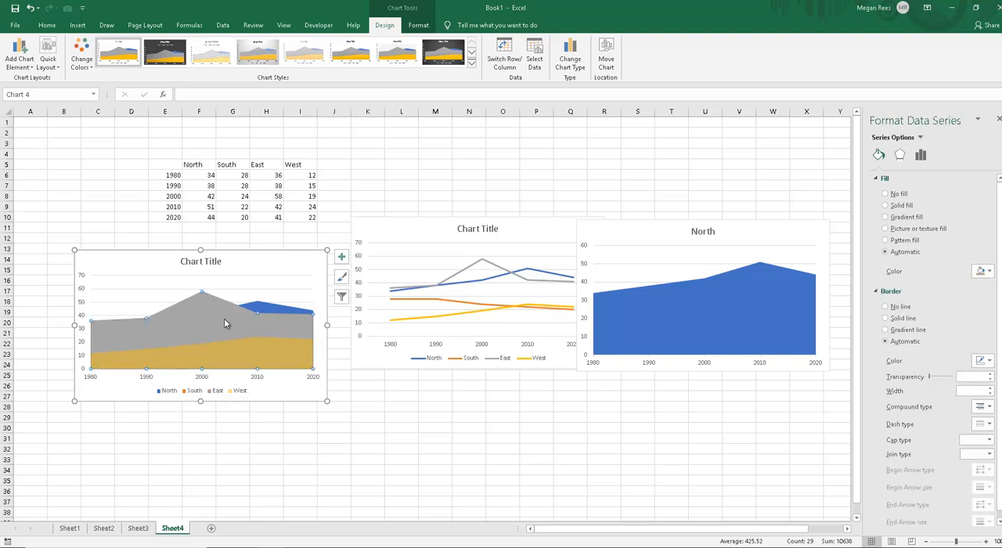
{"action": "left_click", "coordinate": [217, 393]}
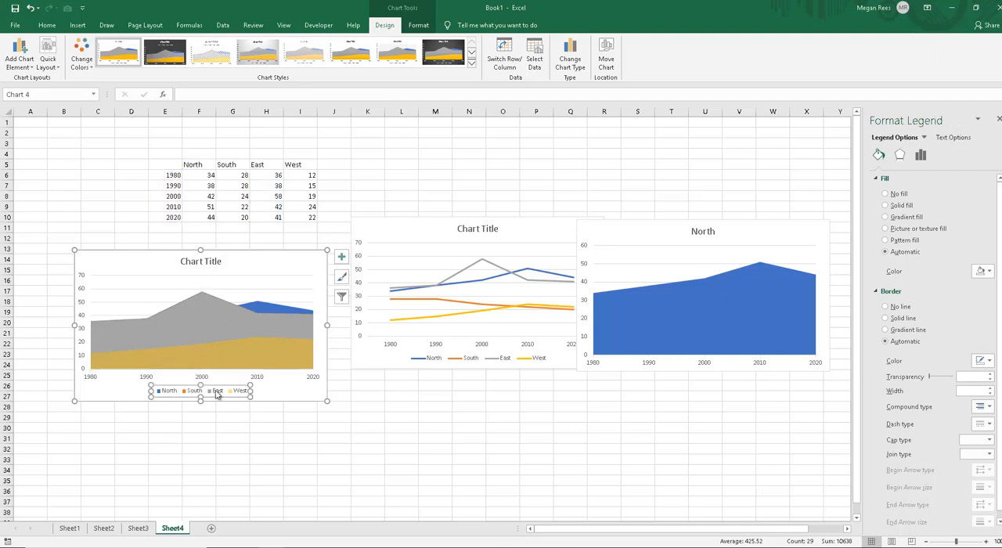
{"action": "left_click", "coordinate": [218, 396]}
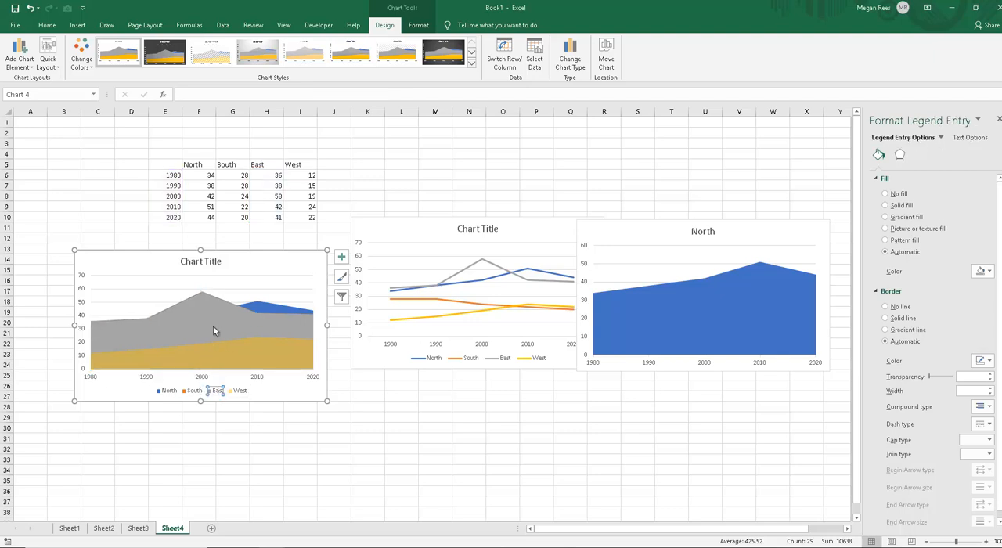
{"action": "left_click", "coordinate": [990, 271]}
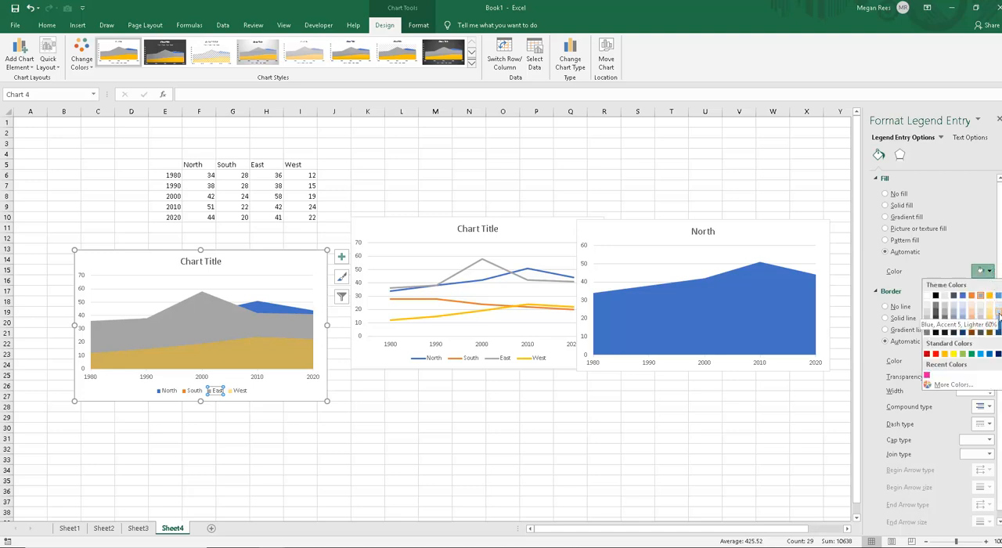
{"action": "left_click", "coordinate": [999, 314]}
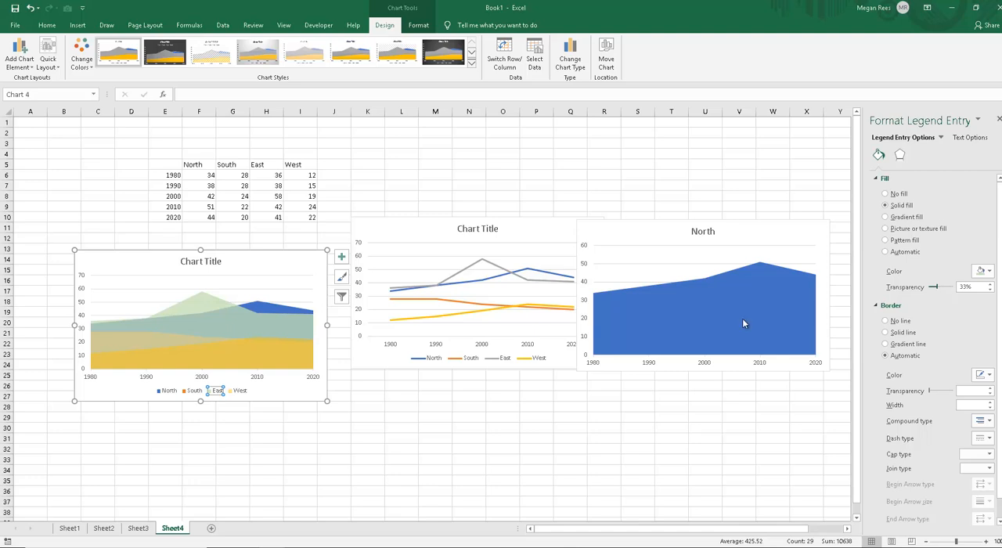
Step: Give the North series of the four-region area chart a light grey solid fill with 39% transparency
{"action": "left_click", "coordinate": [262, 306]}
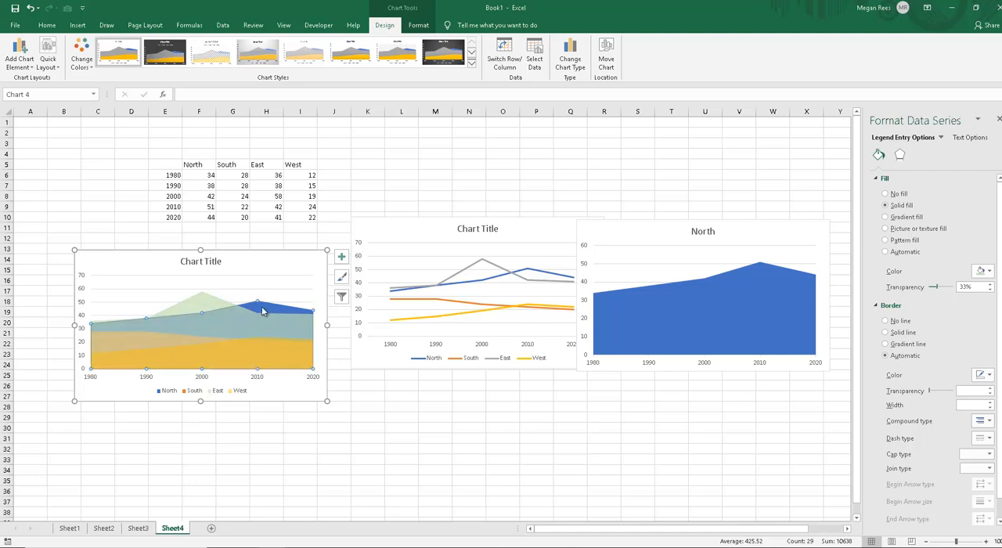
{"action": "left_click", "coordinate": [173, 395]}
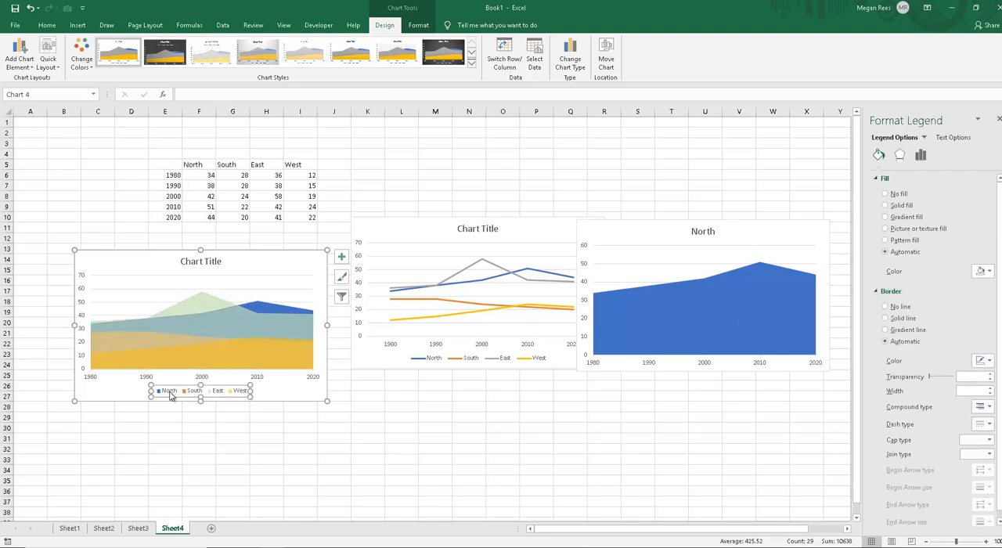
{"action": "left_click", "coordinate": [179, 391]}
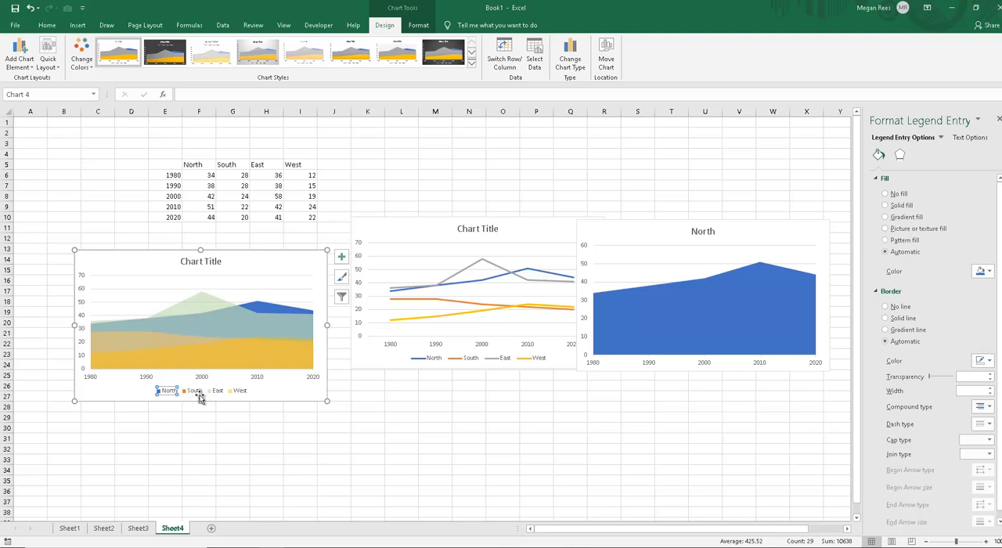
{"action": "left_click", "coordinate": [987, 271]}
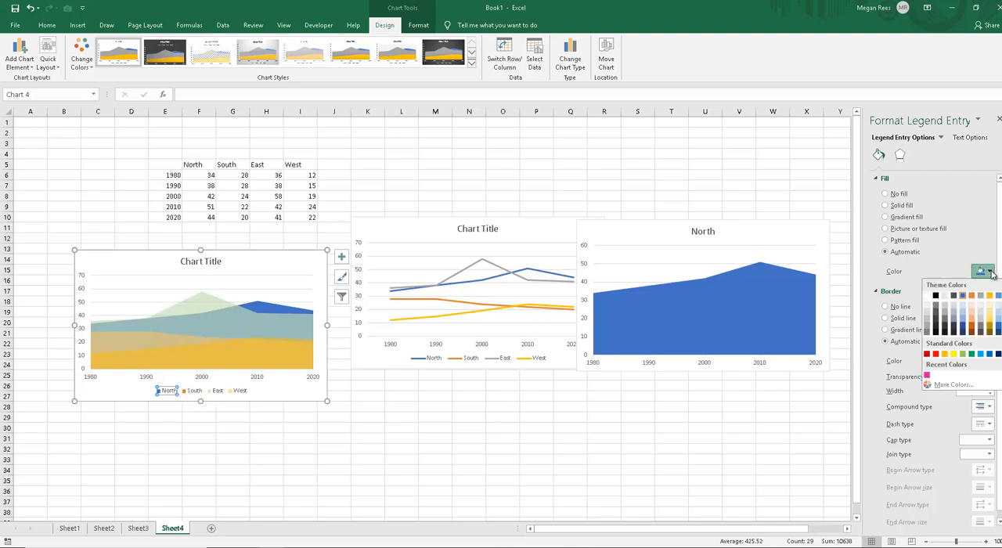
{"action": "left_click", "coordinate": [983, 317]}
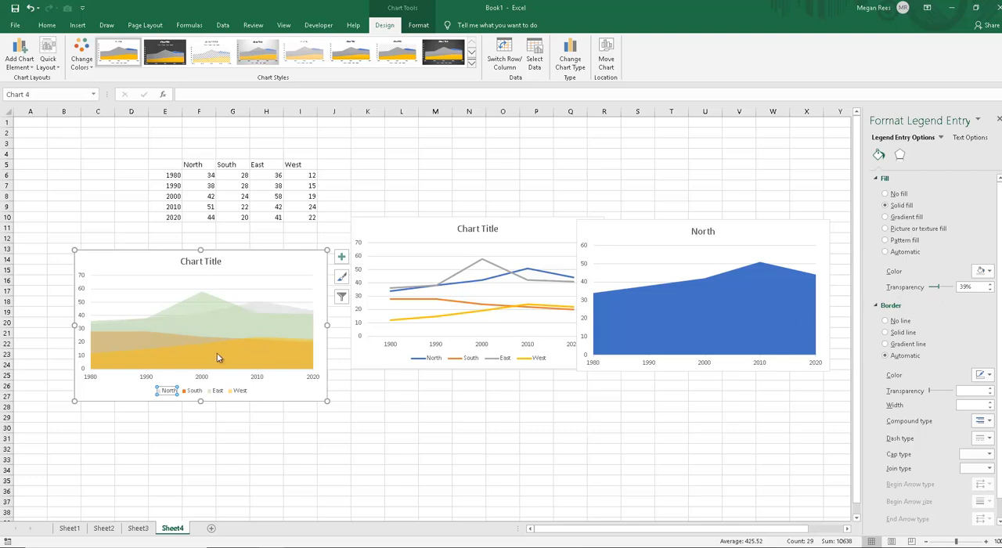
Step: Give the South series of the four-region area chart a solid fill in the recently used pink
{"action": "left_click", "coordinate": [194, 391]}
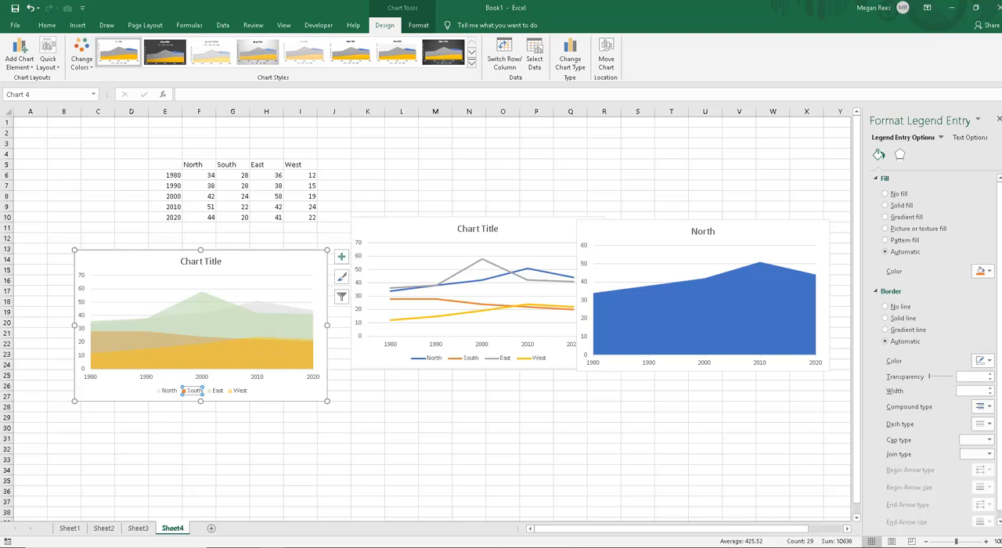
{"action": "left_click", "coordinate": [141, 342]}
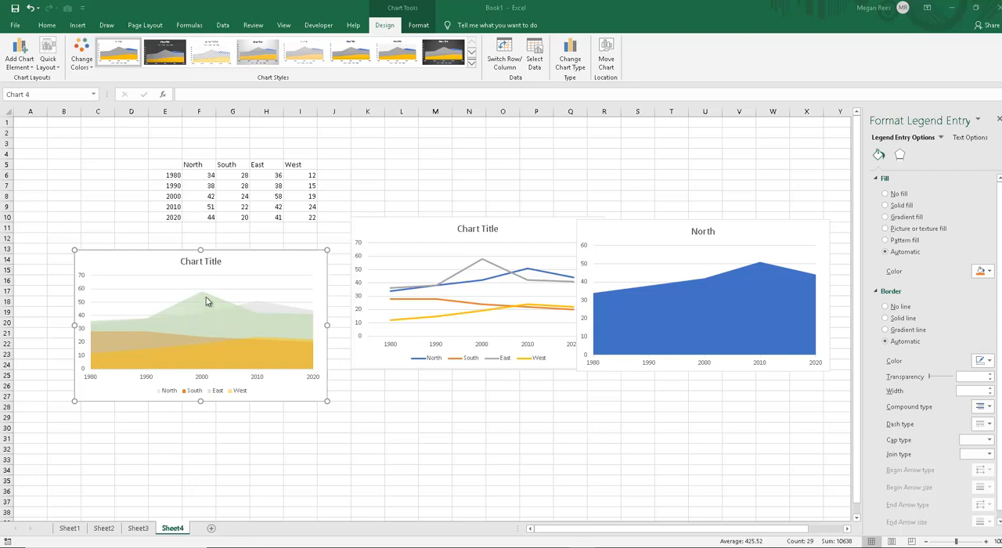
{"action": "key", "text": "ctrl+z"}
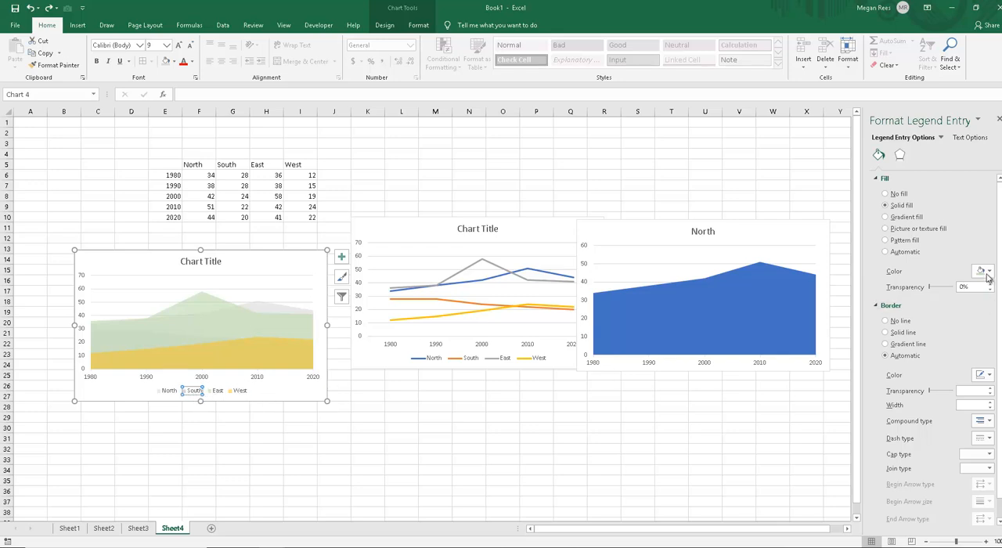
{"action": "left_click", "coordinate": [985, 271]}
{"action": "left_click", "coordinate": [927, 376]}
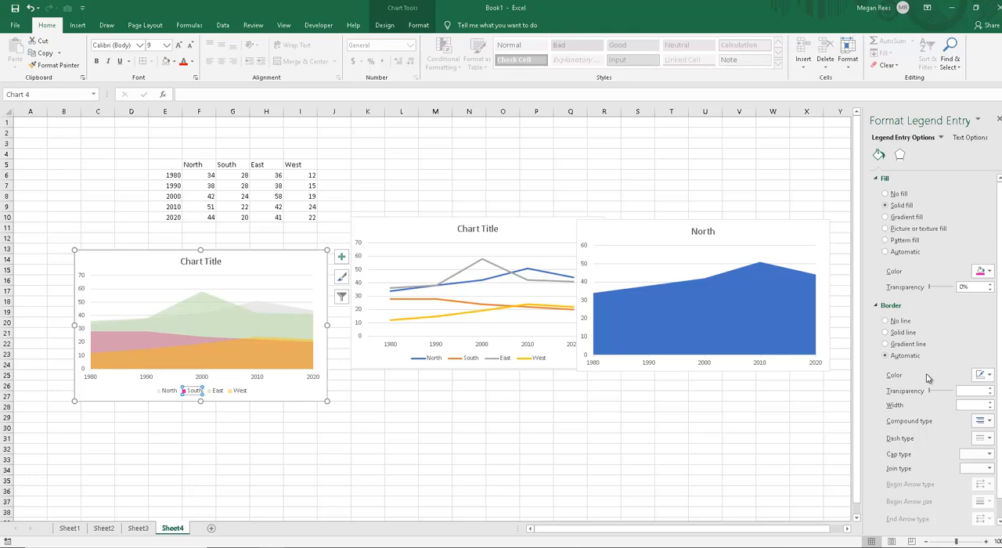
Step: Move the four-region area chart over the North area chart, with its upper-left corner at about Q5
{"action": "left_click", "coordinate": [410, 394]}
{"action": "left_click_drag", "start_coordinate": [269, 255], "coordinate": [669, 141]}
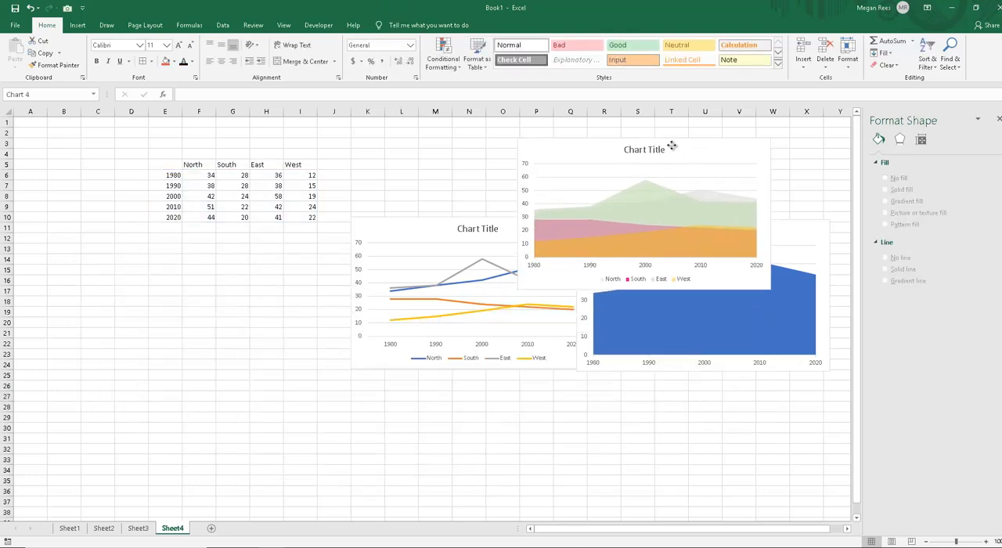
{"action": "left_click_drag", "start_coordinate": [557, 150], "coordinate": [615, 181]}
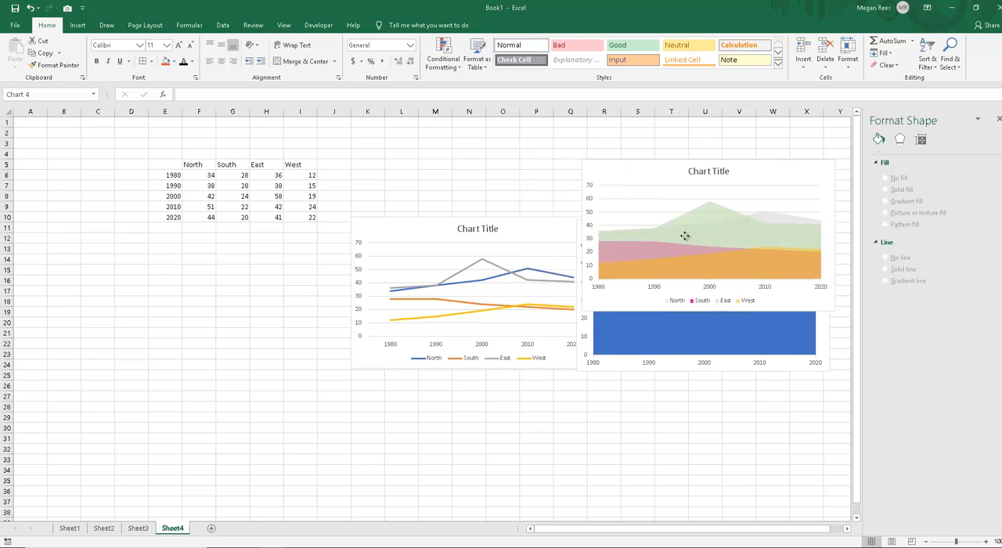
Step: Move the line chart beneath the two area charts, with its upper-left corner at about Q20, and deselect it
{"action": "left_click", "coordinate": [374, 347]}
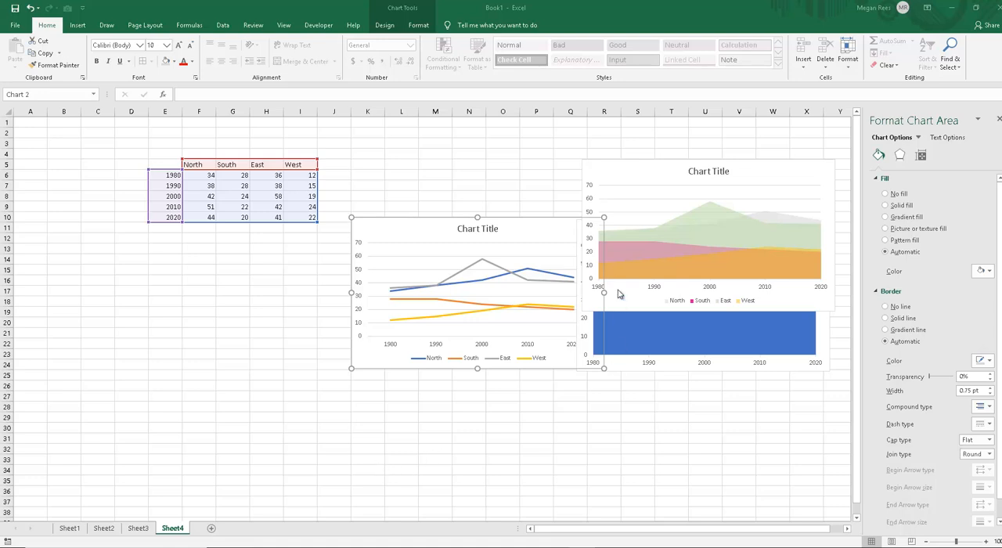
{"action": "left_click", "coordinate": [609, 176]}
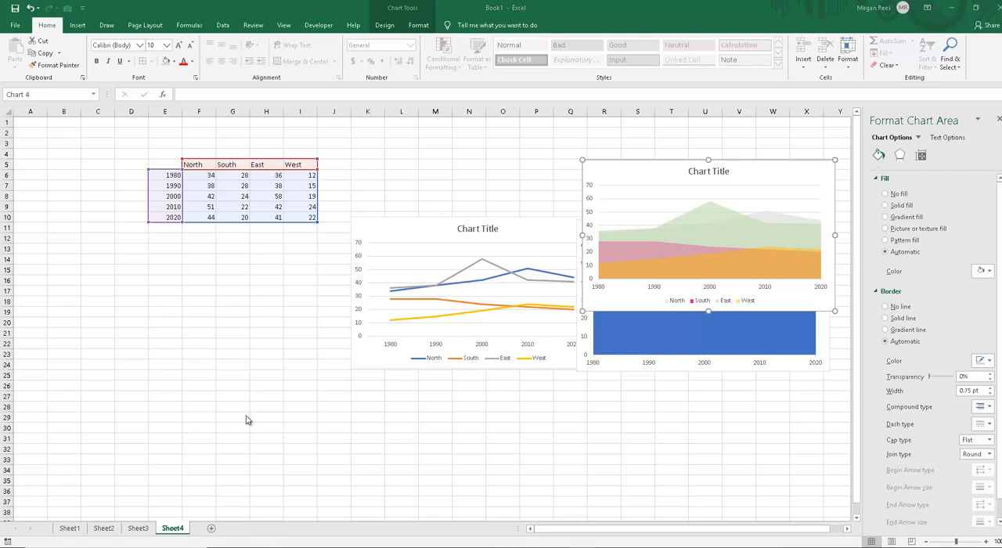
{"action": "left_click_drag", "start_coordinate": [395, 247], "coordinate": [587, 331]}
{"action": "left_click", "coordinate": [325, 343]}
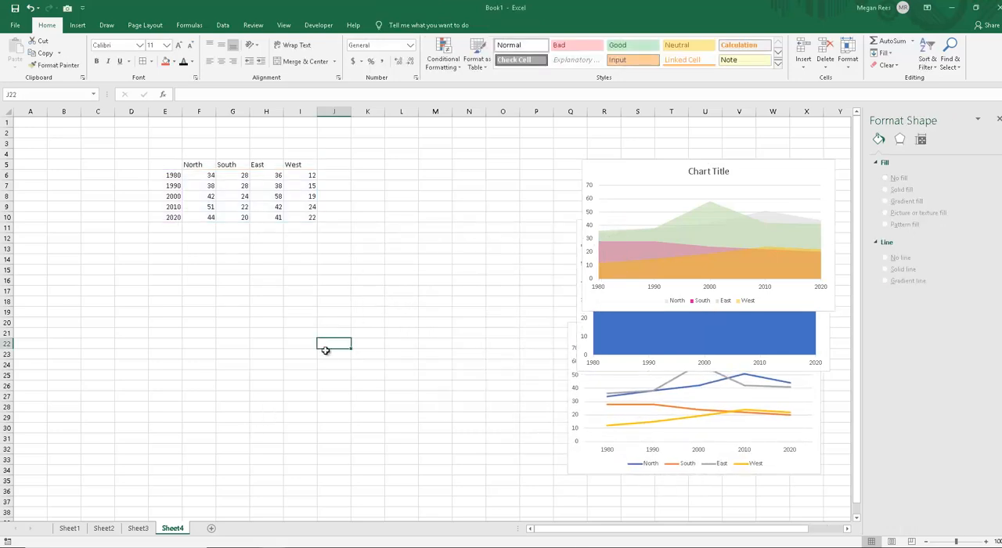
Step: Move the line chart to just below the data table, with its upper-left corner at about E12
{"action": "left_click", "coordinate": [171, 196]}
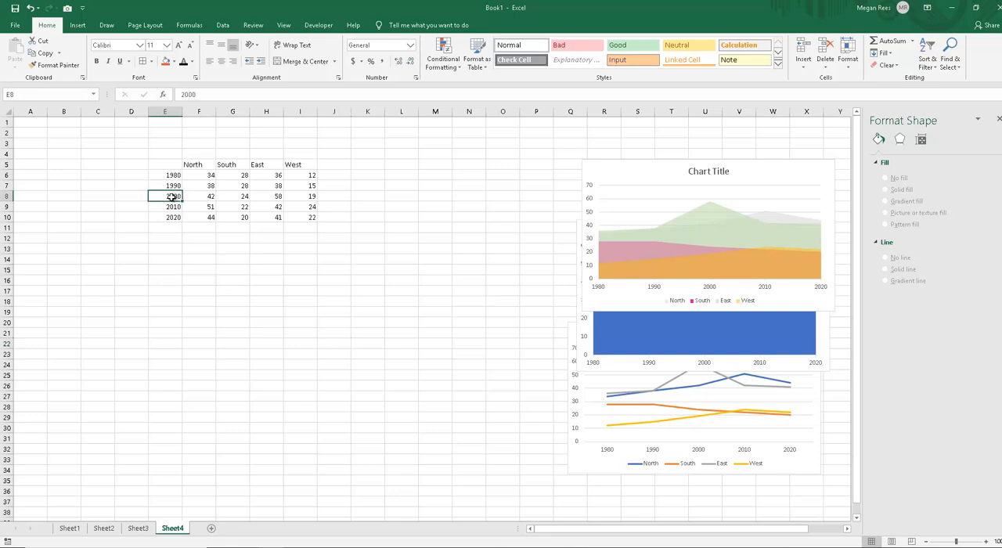
{"action": "left_click_drag", "start_coordinate": [167, 166], "coordinate": [309, 217]}
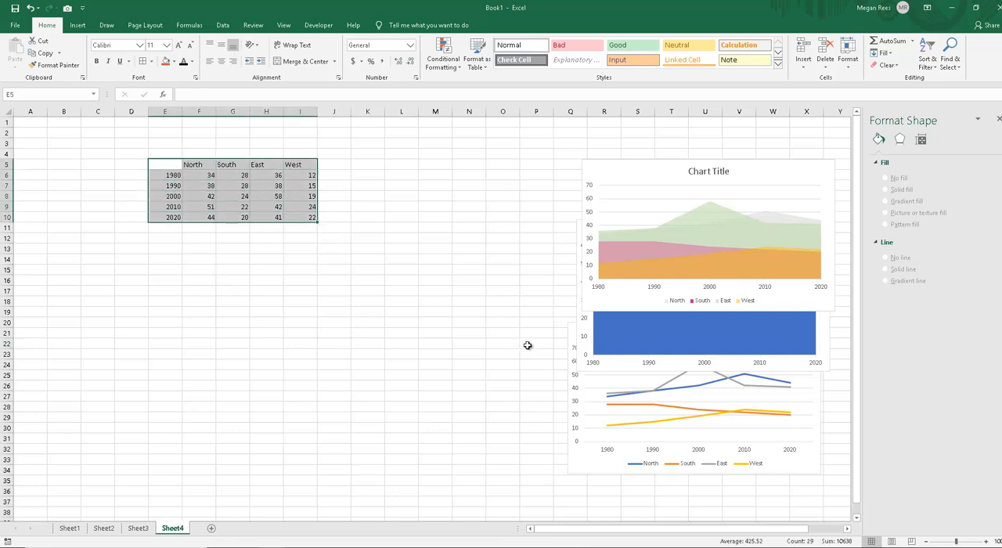
{"action": "left_click", "coordinate": [574, 331]}
{"action": "left_click_drag", "start_coordinate": [574, 332], "coordinate": [181, 237]}
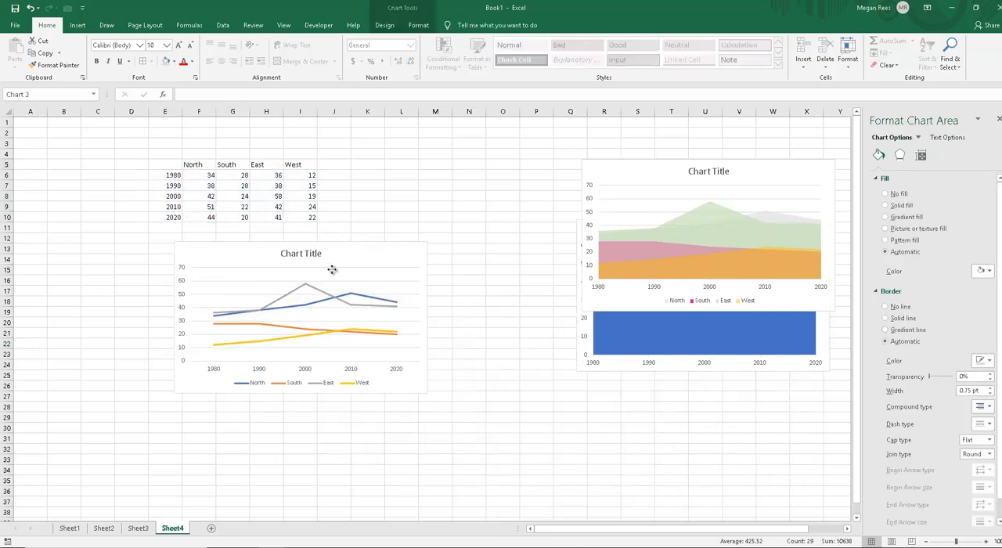
Step: Move the line chart right to about G12 and recolour its East series line dark gold
{"action": "left_click_drag", "start_coordinate": [347, 292], "coordinate": [369, 287]}
{"action": "left_click", "coordinate": [370, 289]}
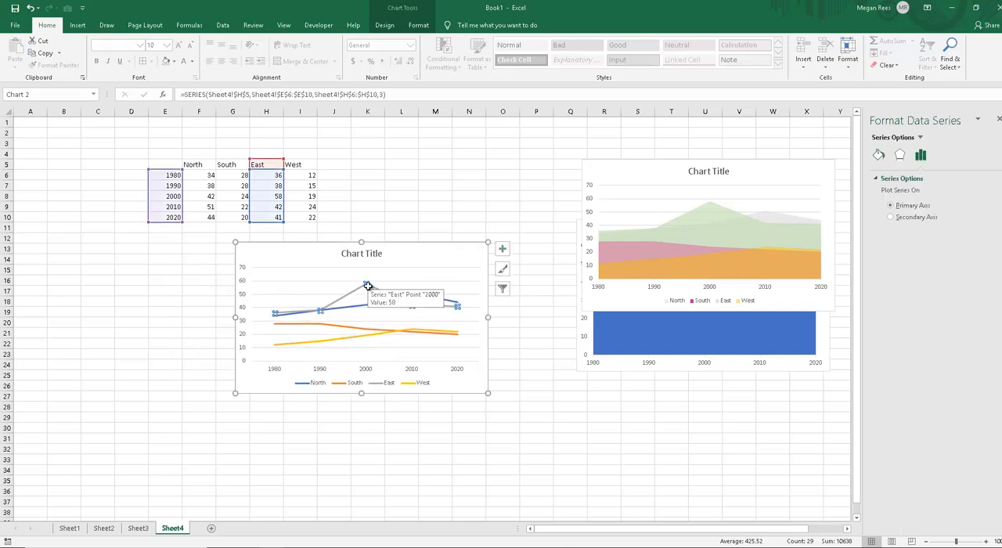
{"action": "left_click", "coordinate": [878, 156]}
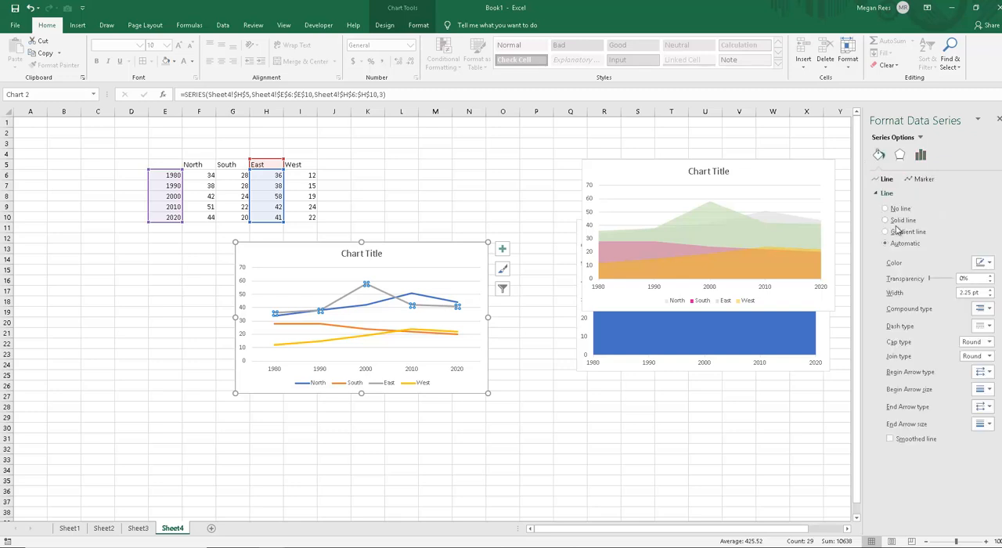
{"action": "left_click", "coordinate": [984, 262]}
{"action": "left_click", "coordinate": [991, 320]}
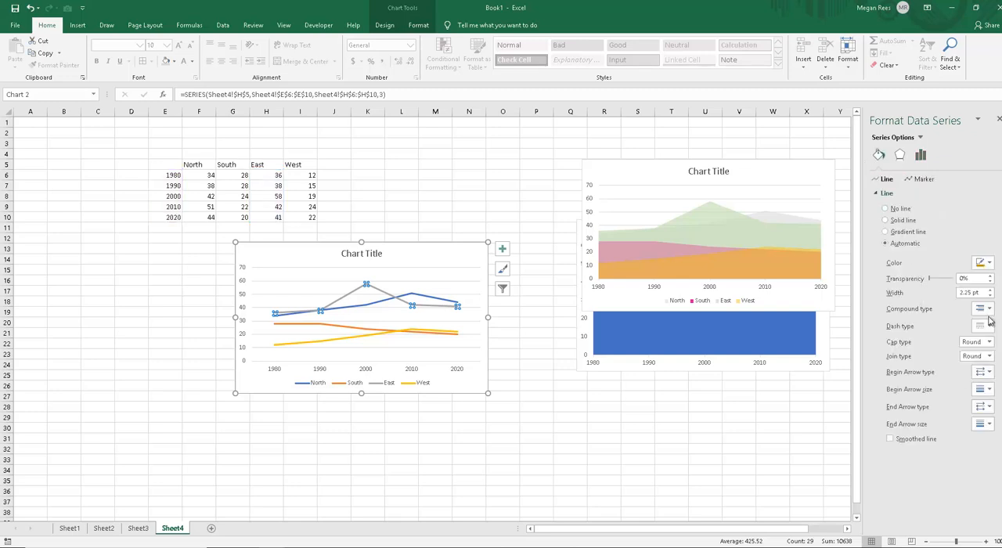
Step: Change the line chart's type to Line with Markers and deselect the chart
{"action": "left_click", "coordinate": [462, 248]}
{"action": "left_click", "coordinate": [433, 6]}
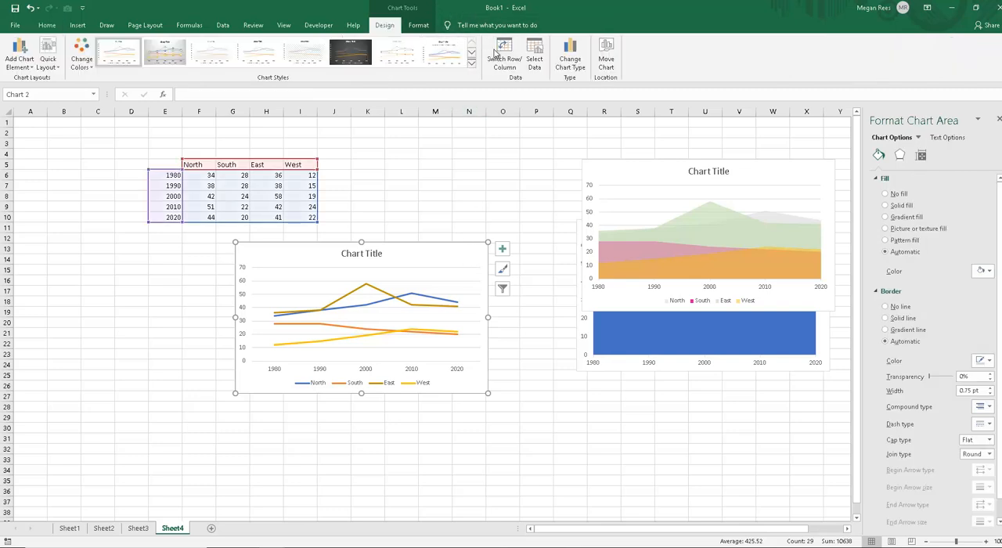
{"action": "left_click", "coordinate": [573, 63]}
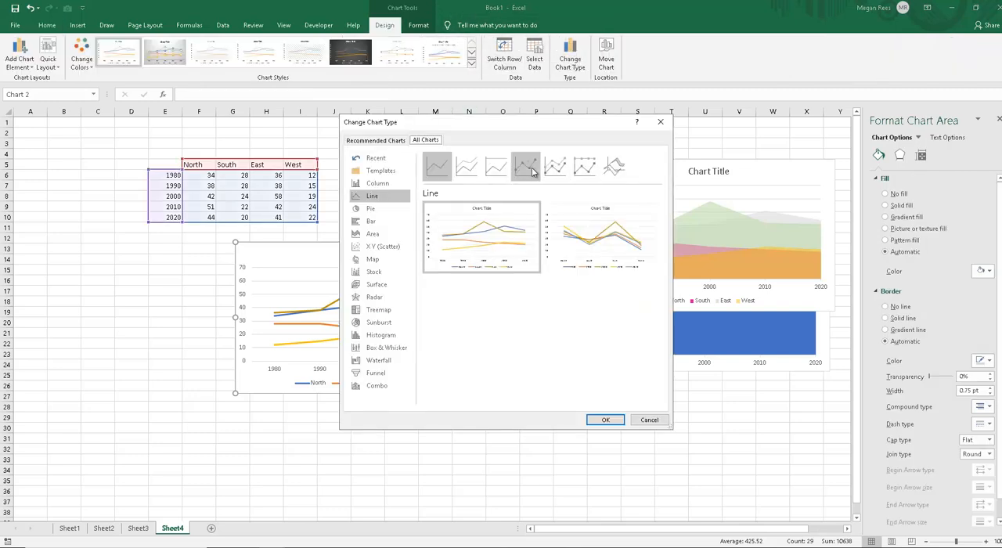
{"action": "left_click", "coordinate": [531, 173]}
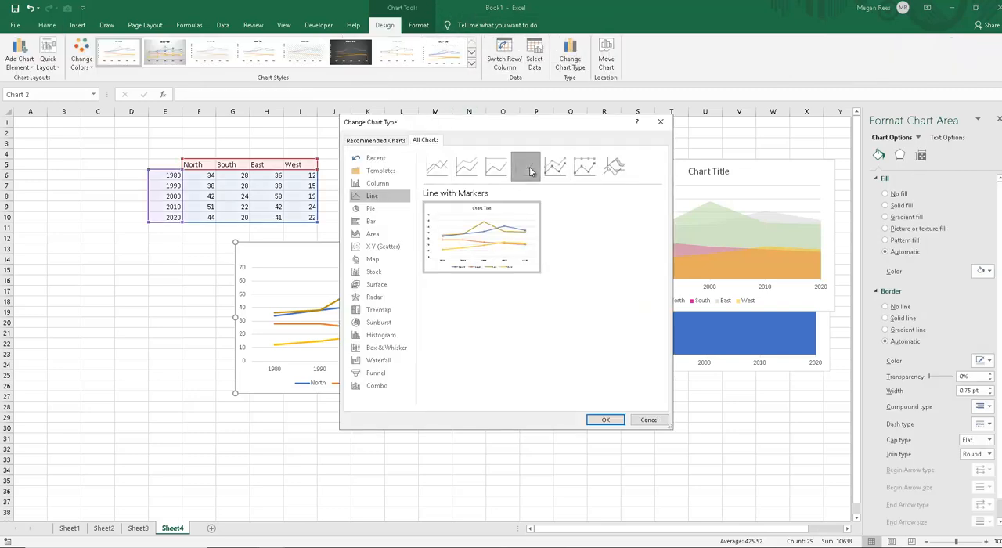
{"action": "left_click", "coordinate": [607, 420]}
{"action": "key", "text": "Escape"}
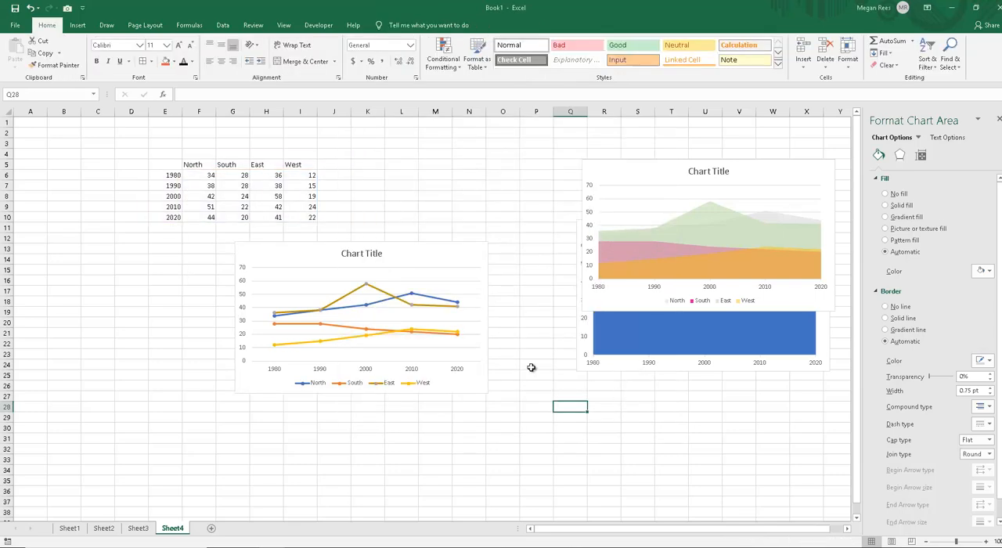
Step: Give the North series of the line chart a solid dark green line
{"action": "left_click", "coordinate": [413, 294]}
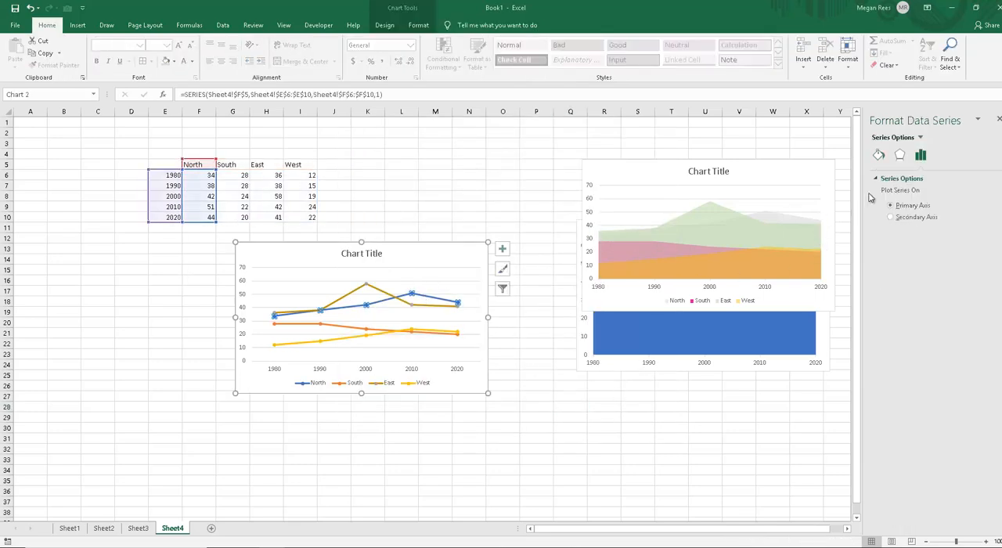
{"action": "left_click", "coordinate": [879, 155]}
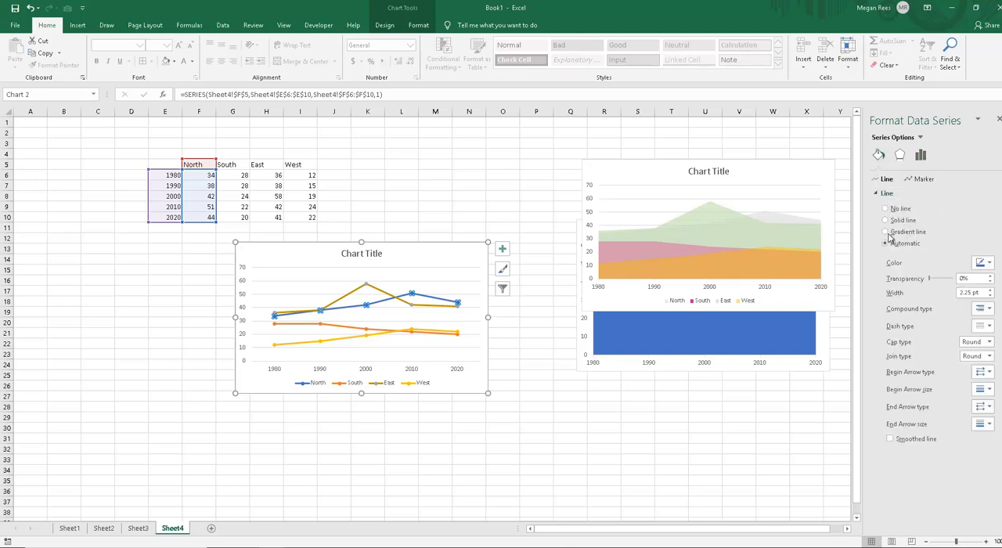
{"action": "left_click", "coordinate": [983, 263]}
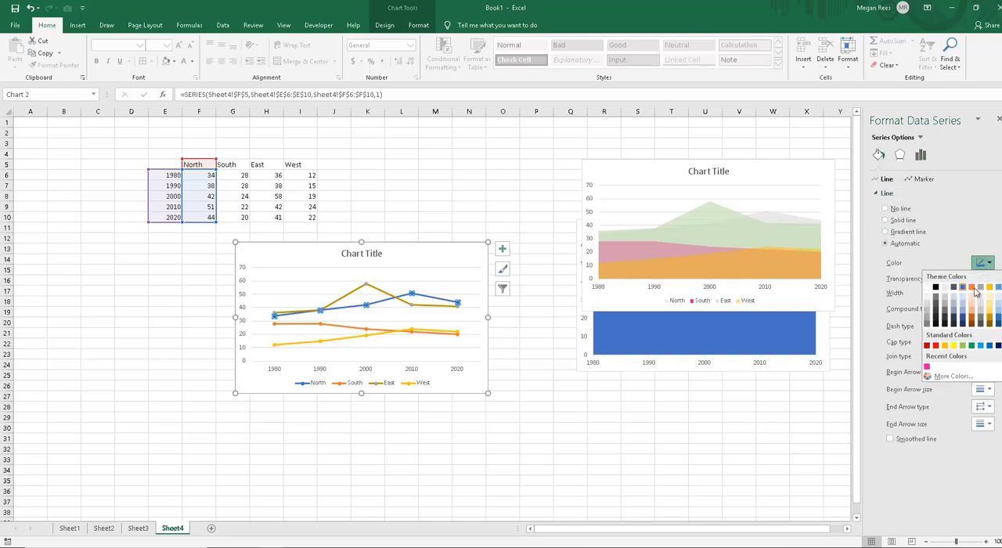
{"action": "left_click", "coordinate": [999, 321]}
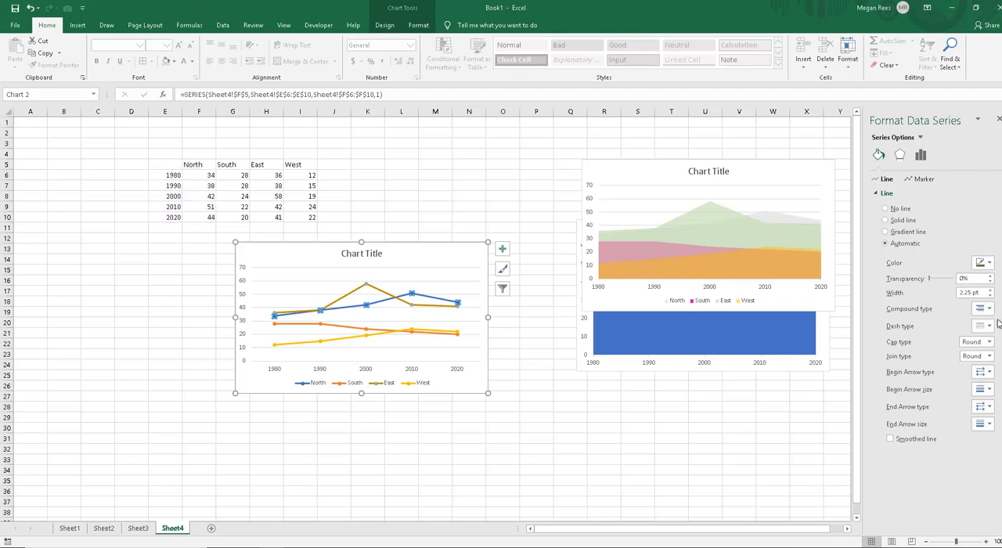
{"action": "left_click", "coordinate": [909, 220]}
Step: Fill the North series markers with solid black and deselect the chart
{"action": "left_click", "coordinate": [918, 180]}
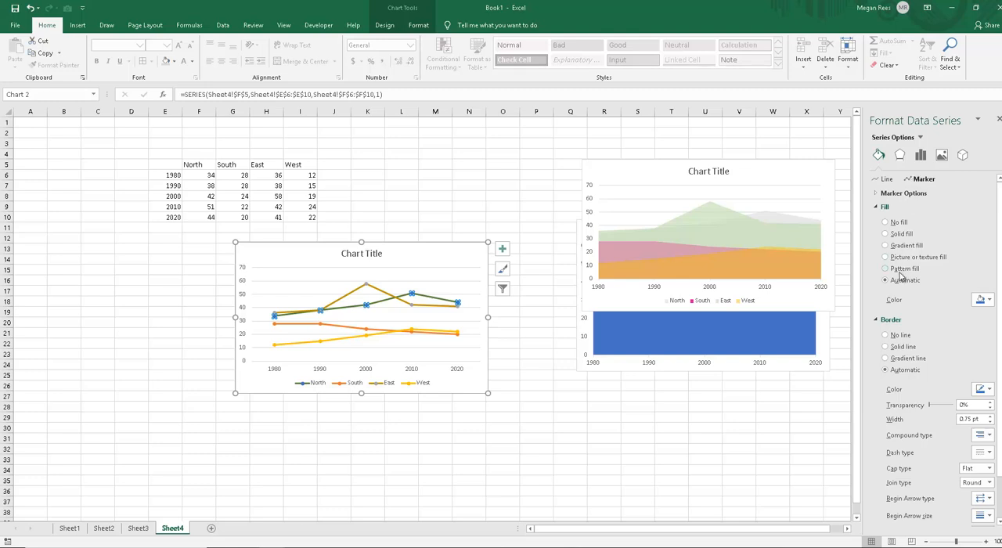
{"action": "left_click", "coordinate": [991, 300]}
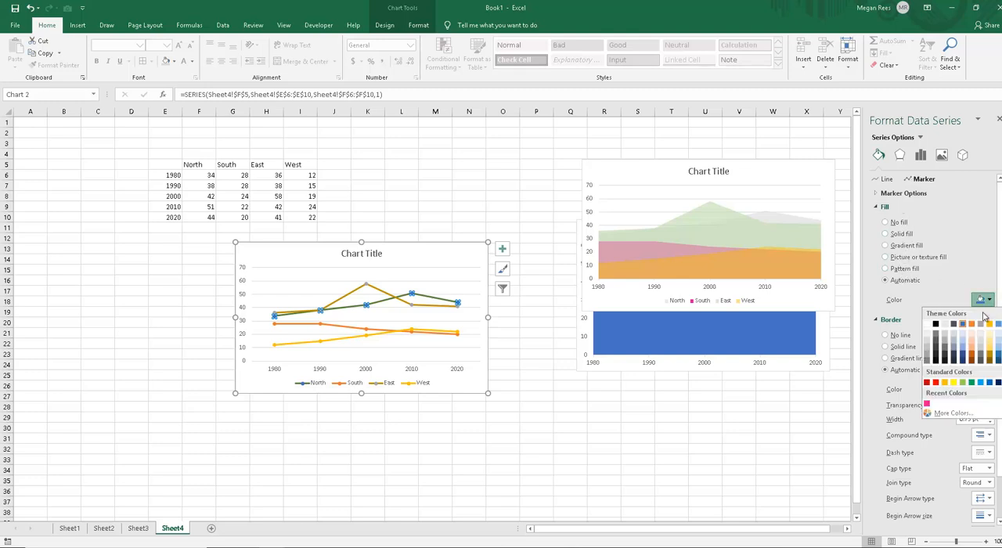
{"action": "left_click", "coordinate": [936, 323]}
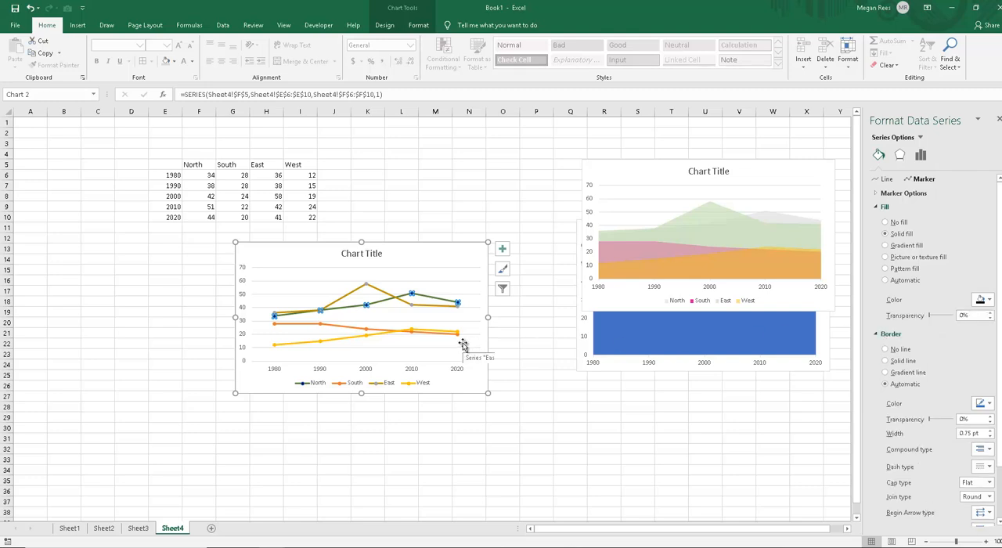
{"action": "left_click", "coordinate": [523, 354]}
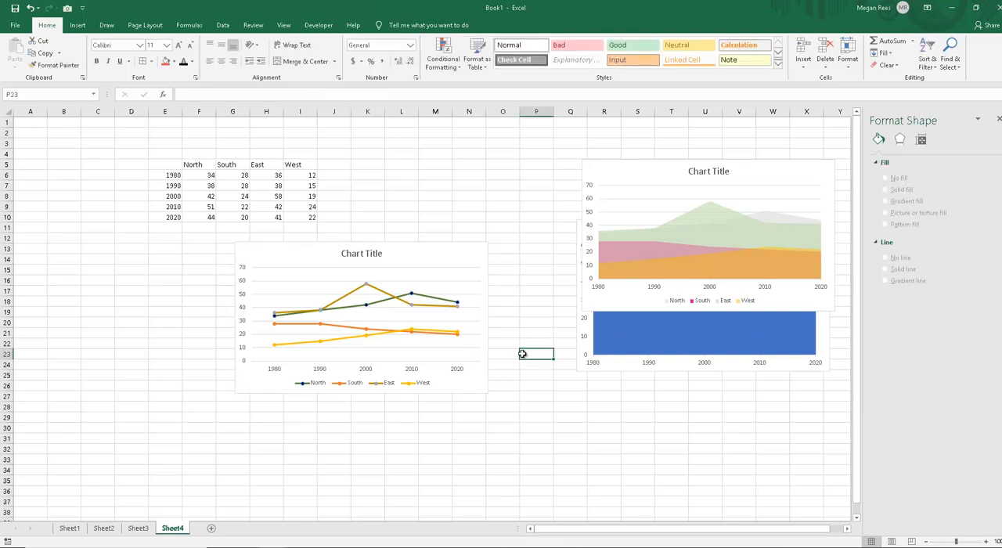
Step: Give the North series markers a solid border, first black and finally dark green, widen it slightly, and deselect the chart
{"action": "left_click", "coordinate": [451, 301]}
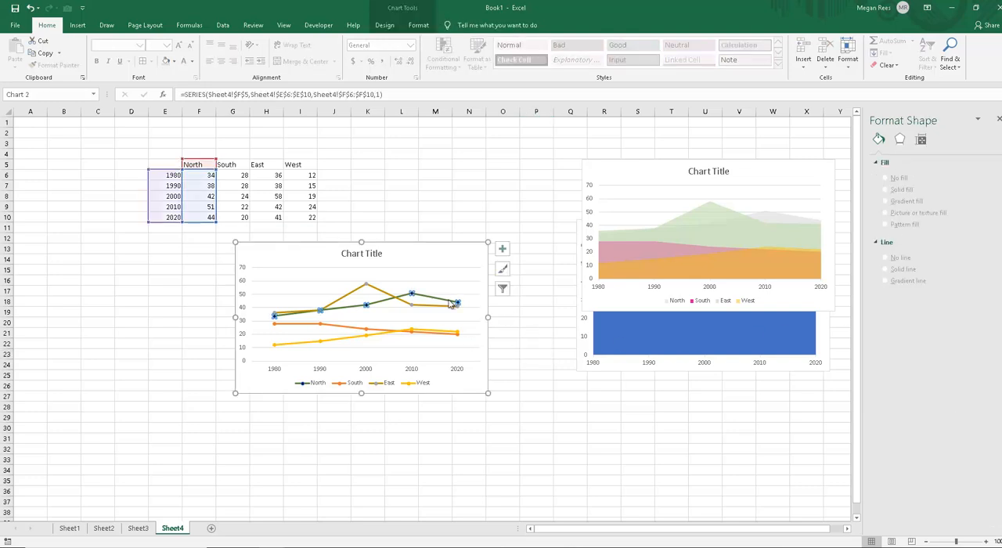
{"action": "left_click", "coordinate": [879, 155]}
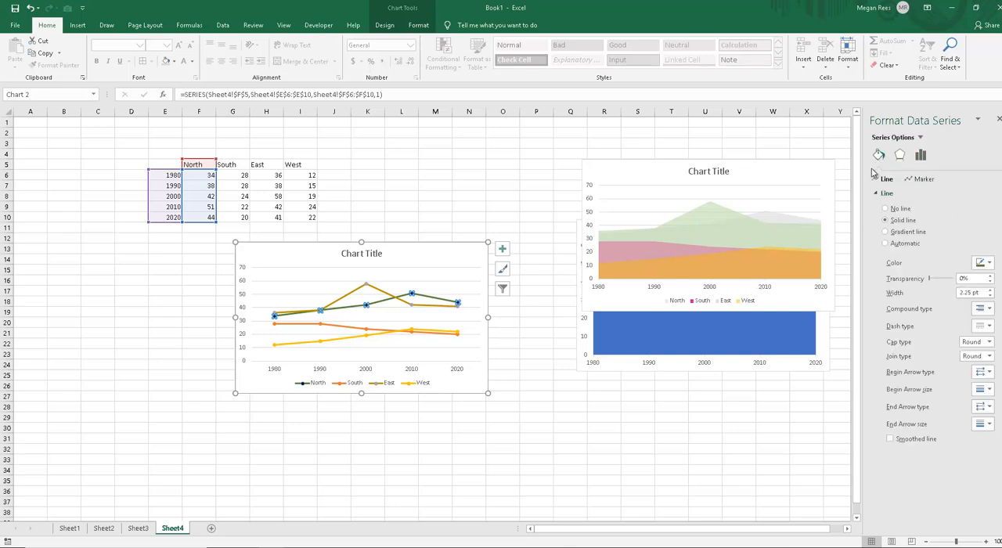
{"action": "left_click", "coordinate": [913, 181]}
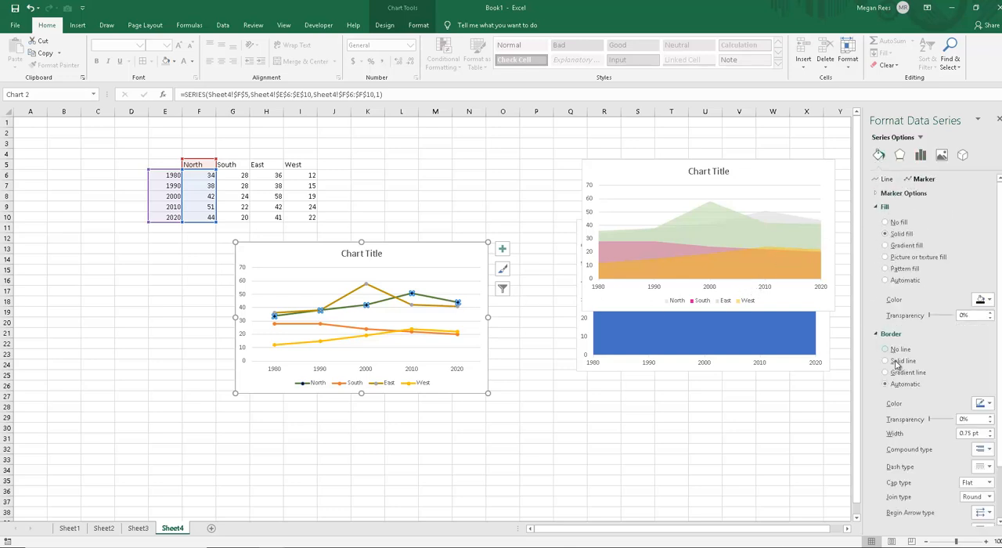
{"action": "left_click", "coordinate": [989, 406]}
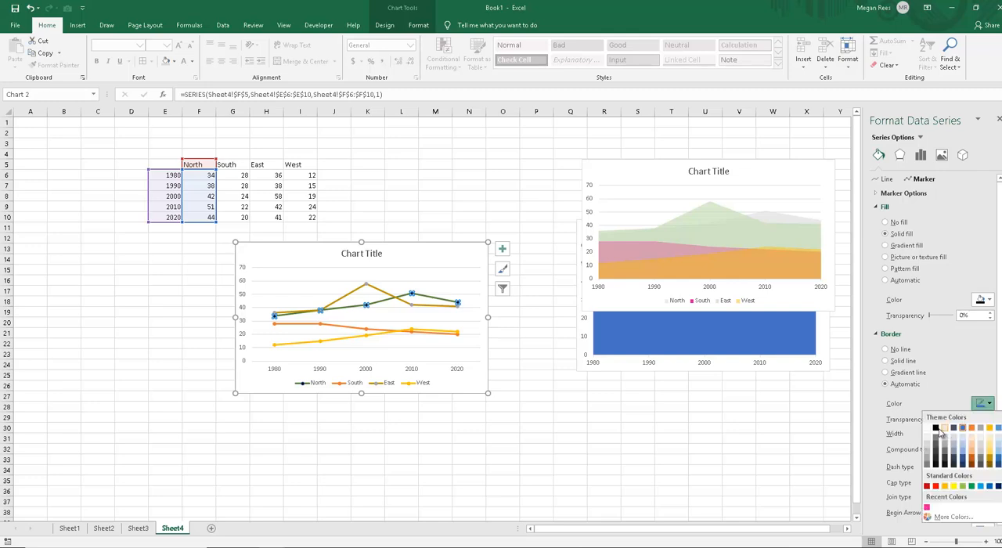
{"action": "left_click", "coordinate": [938, 429]}
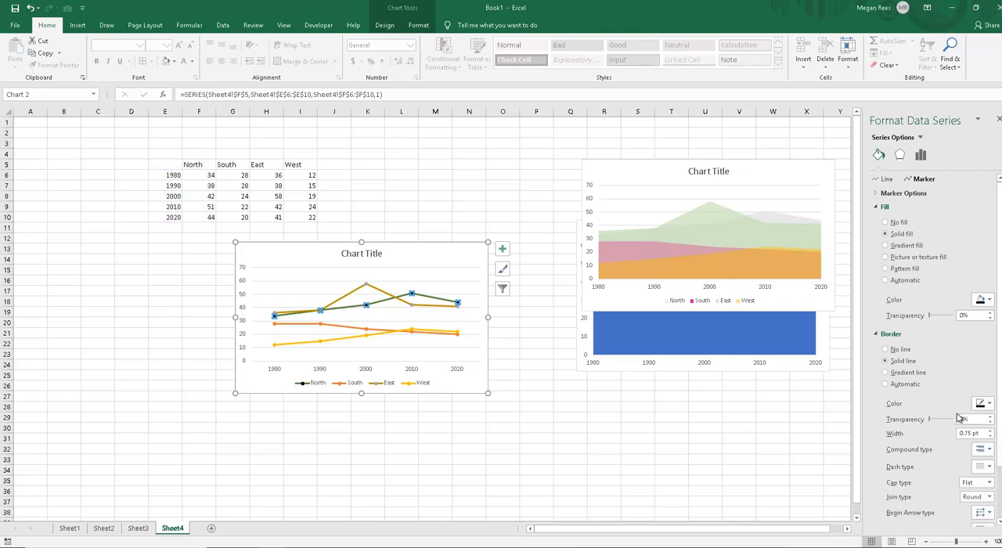
{"action": "left_click", "coordinate": [988, 405]}
{"action": "left_click", "coordinate": [1001, 457]}
{"action": "left_click", "coordinate": [989, 432]}
{"action": "left_click_drag", "start_coordinate": [644, 394], "coordinate": [635, 389]}
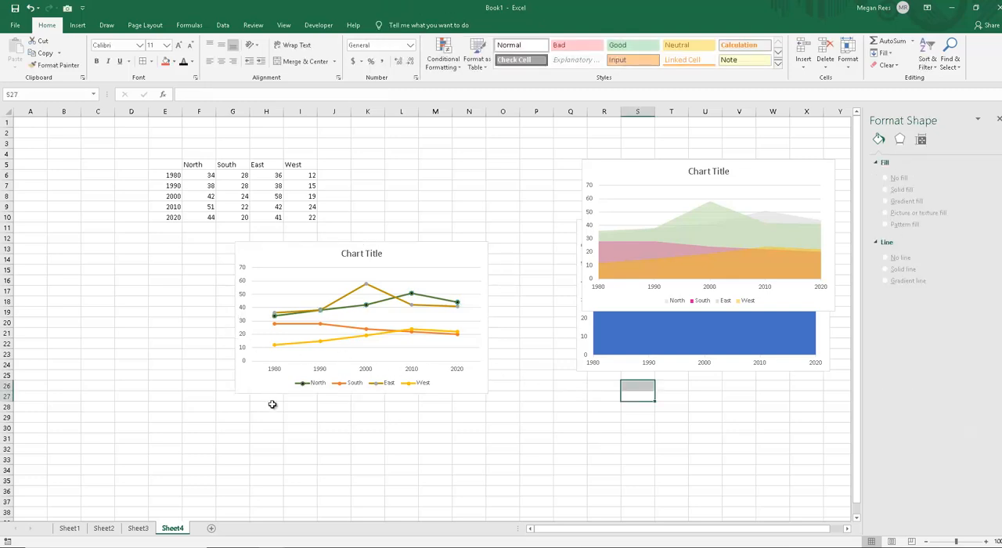
Step: Move the line chart down to about G18, and remove the West column from its data range and add it back
{"action": "left_click_drag", "start_coordinate": [283, 262], "coordinate": [285, 320]}
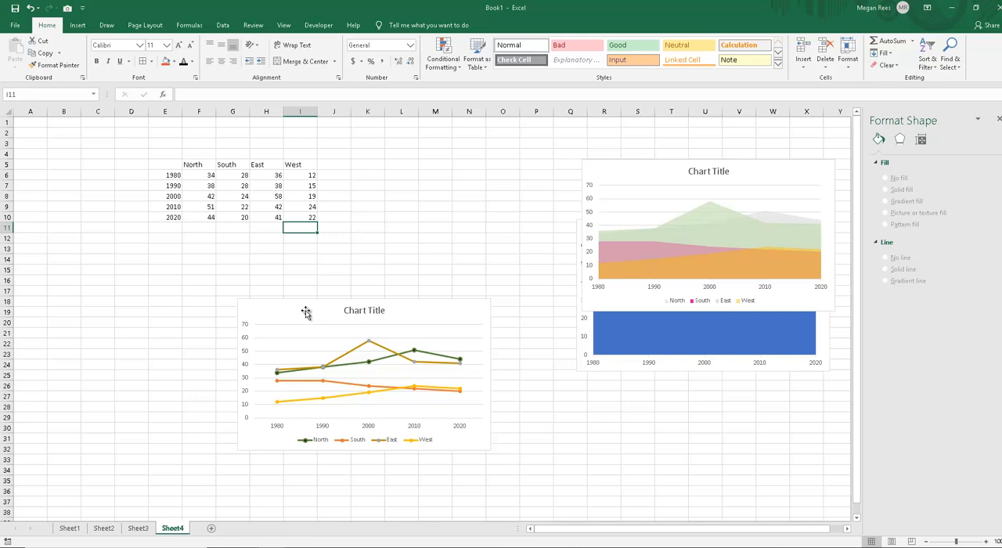
{"action": "left_click", "coordinate": [286, 320]}
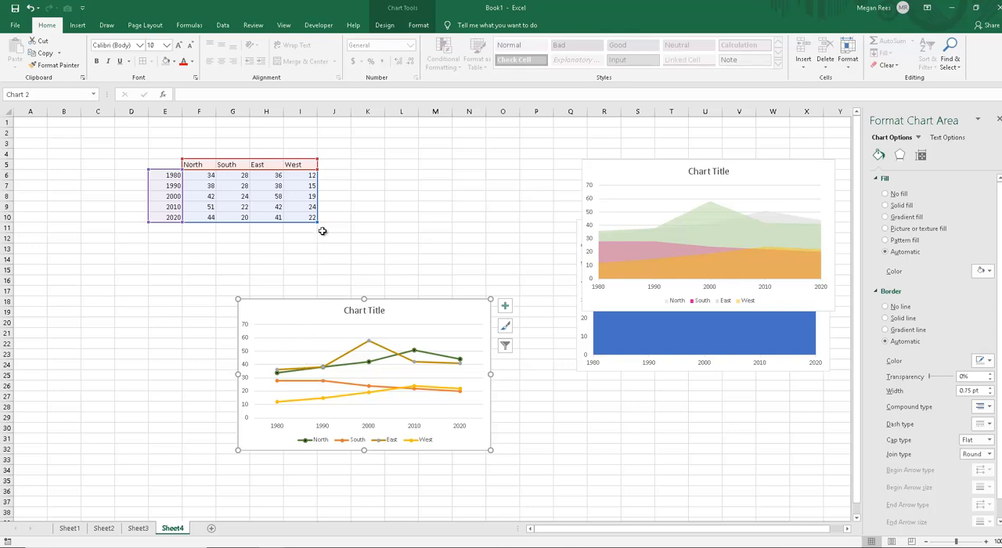
{"action": "left_click_drag", "start_coordinate": [317, 223], "coordinate": [274, 222]}
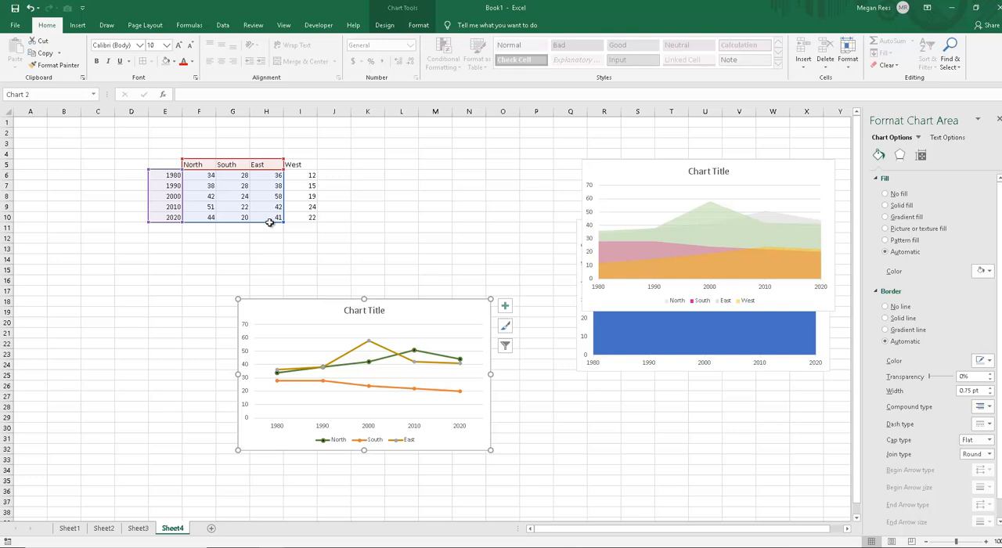
{"action": "left_click_drag", "start_coordinate": [273, 224], "coordinate": [316, 222]}
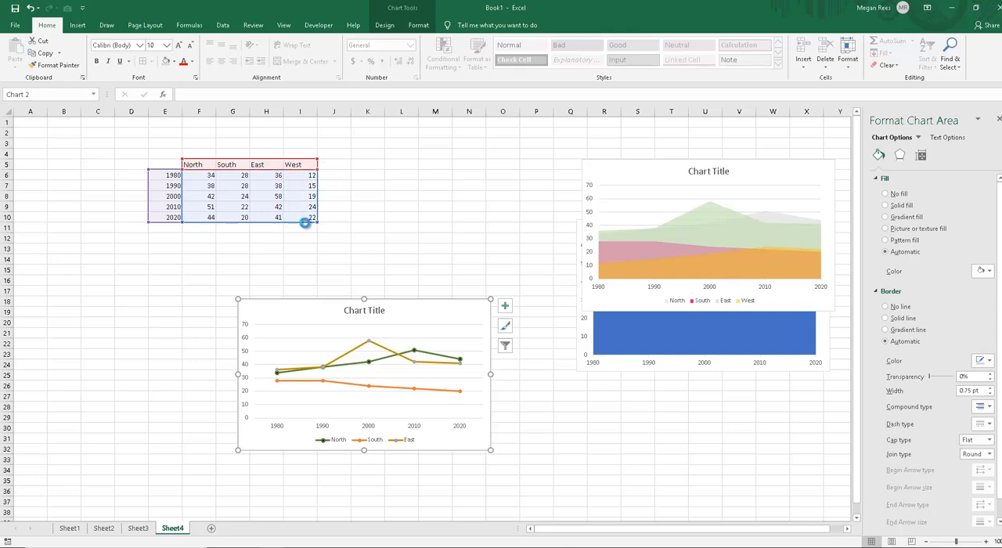
Step: Add a "South east" column to the data table in J5:J10 with the values 15, 85, 54, 22 and 41
{"action": "left_click", "coordinate": [330, 167]}
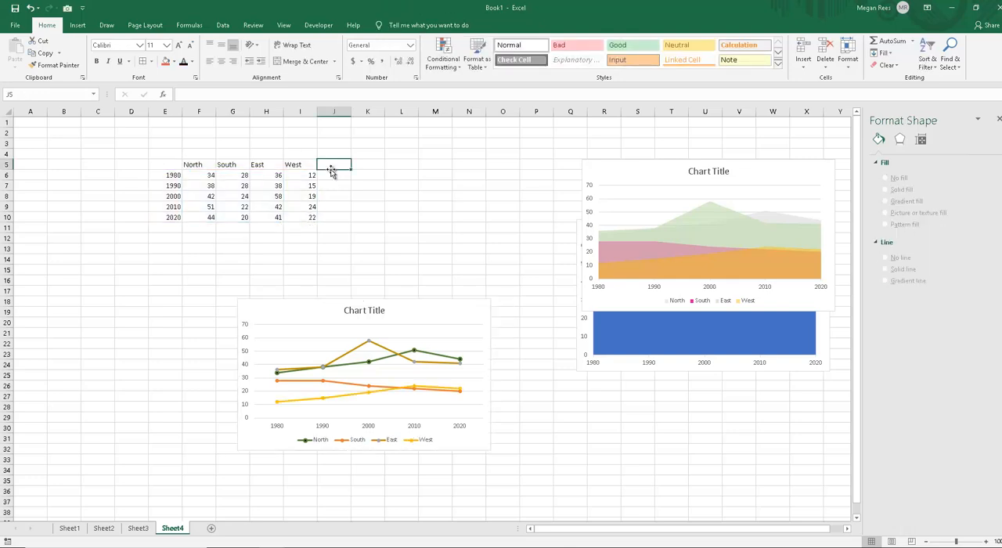
{"action": "type", "text": "S"}
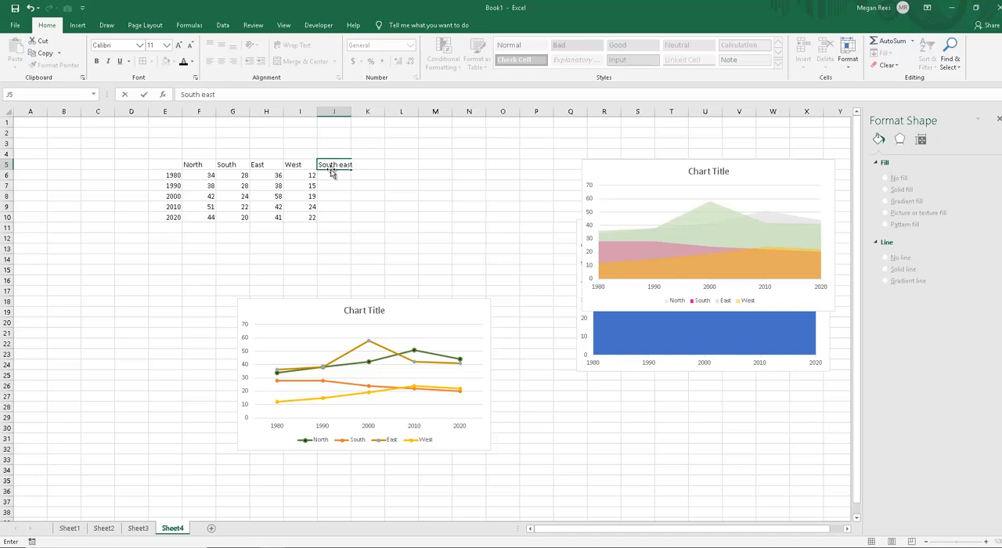
{"action": "type", "text": "outh east"}
{"action": "key", "text": "Return"}
{"action": "type", "text": "15"}
{"action": "key", "text": "Return"}
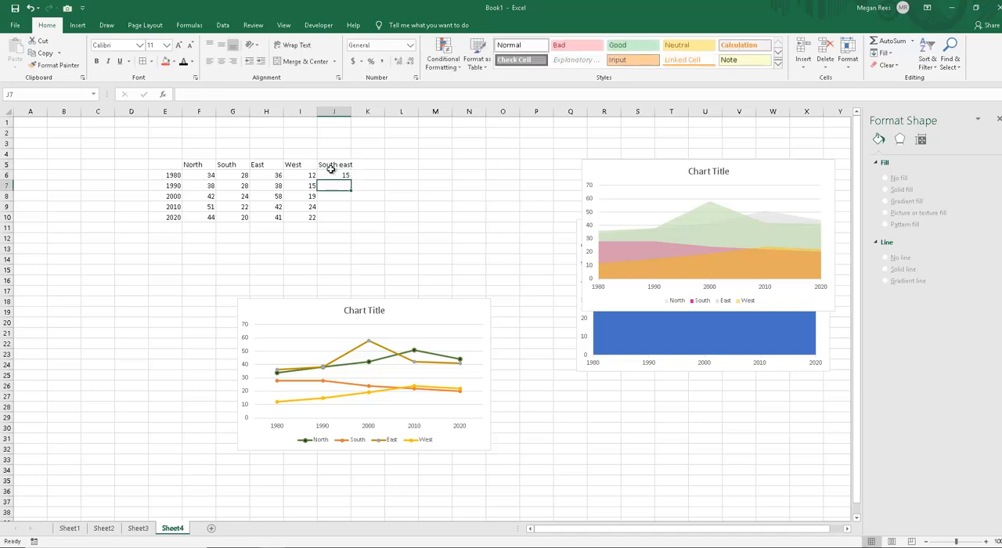
{"action": "type", "text": "85"}
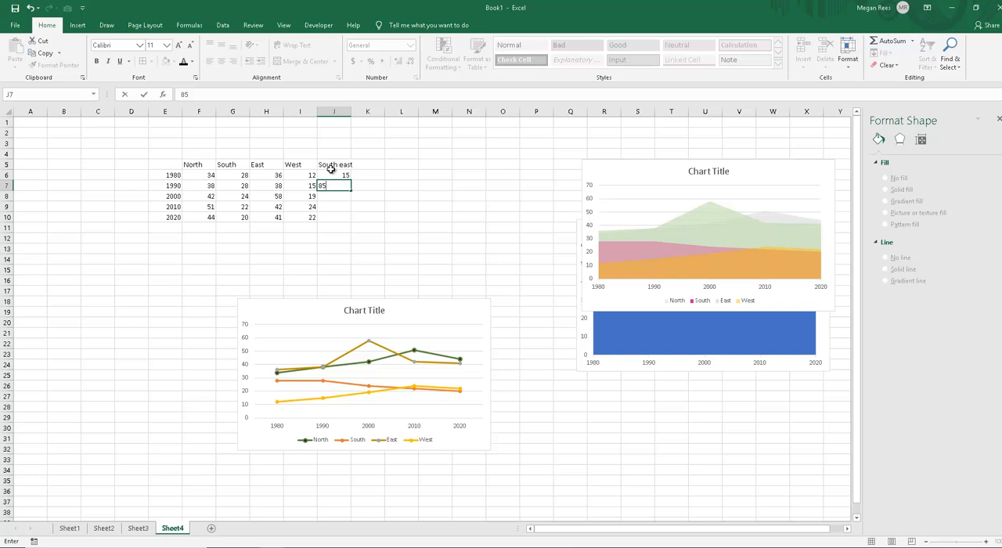
{"action": "key", "text": "Return"}
{"action": "type", "text": "54"}
{"action": "key", "text": "Return"}
{"action": "type", "text": "22"}
{"action": "key", "text": "Return"}
{"action": "type", "text": "41"}
{"action": "key", "text": "Return"}
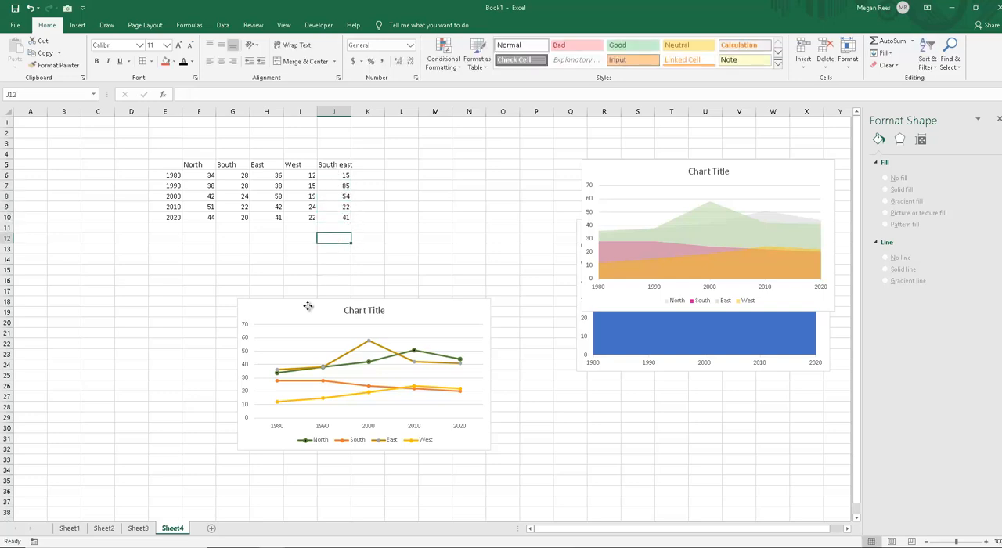
Step: Extend the line chart's data range to include the South east column, and move the chart to about F15
{"action": "left_click", "coordinate": [309, 306]}
{"action": "left_click_drag", "start_coordinate": [317, 223], "coordinate": [346, 221]}
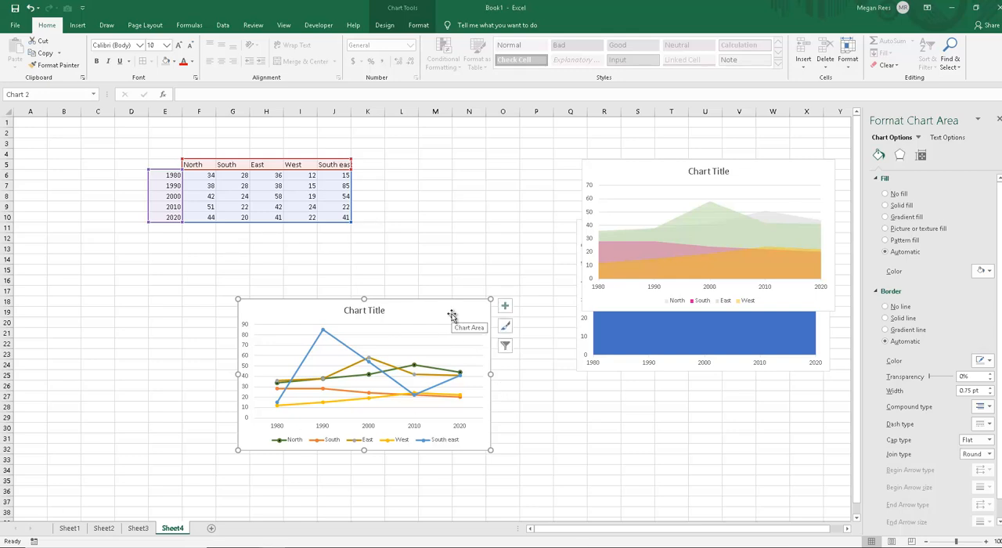
{"action": "left_click_drag", "start_coordinate": [454, 317], "coordinate": [415, 281]}
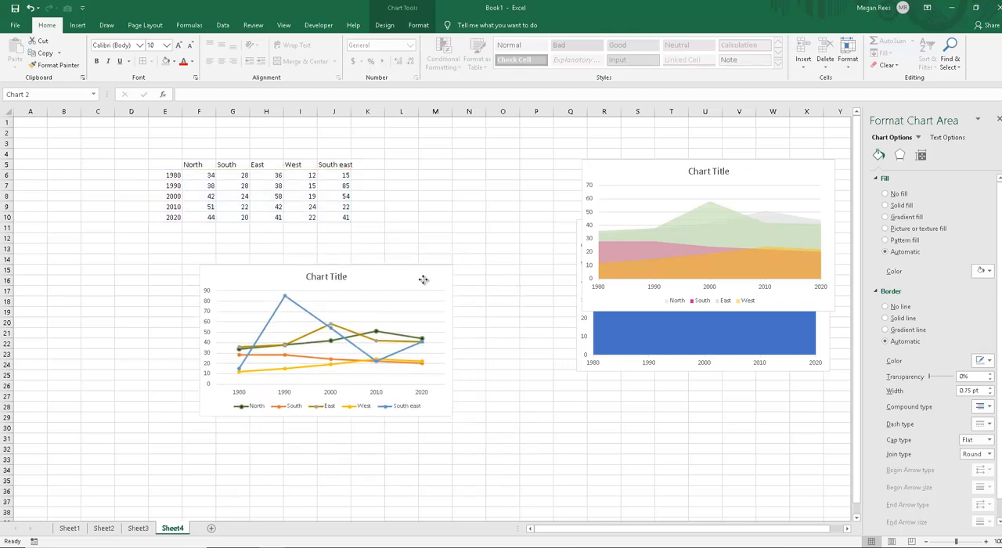
Step: Add axis titles to both axes of the line chart and show the chart design options
{"action": "left_click", "coordinate": [467, 272]}
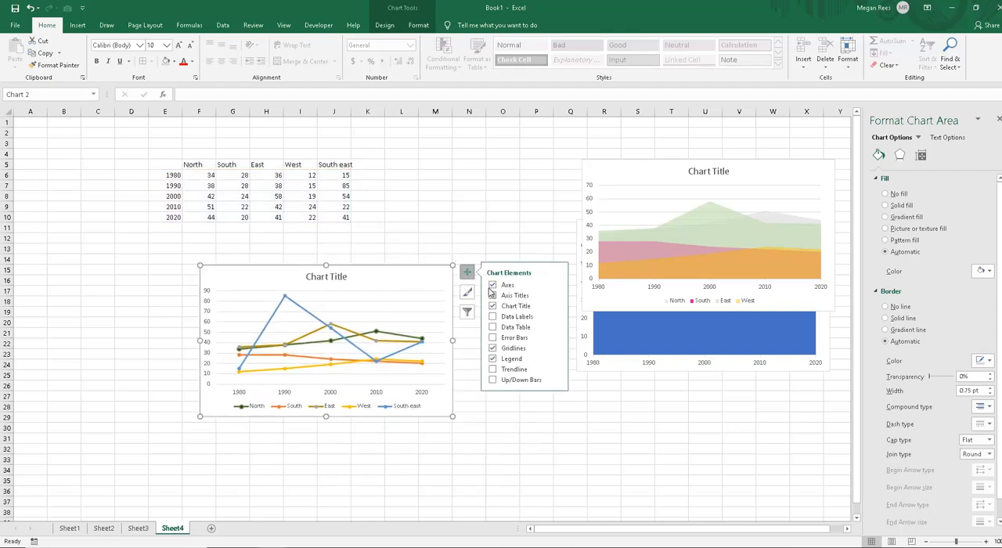
{"action": "left_click", "coordinate": [493, 295]}
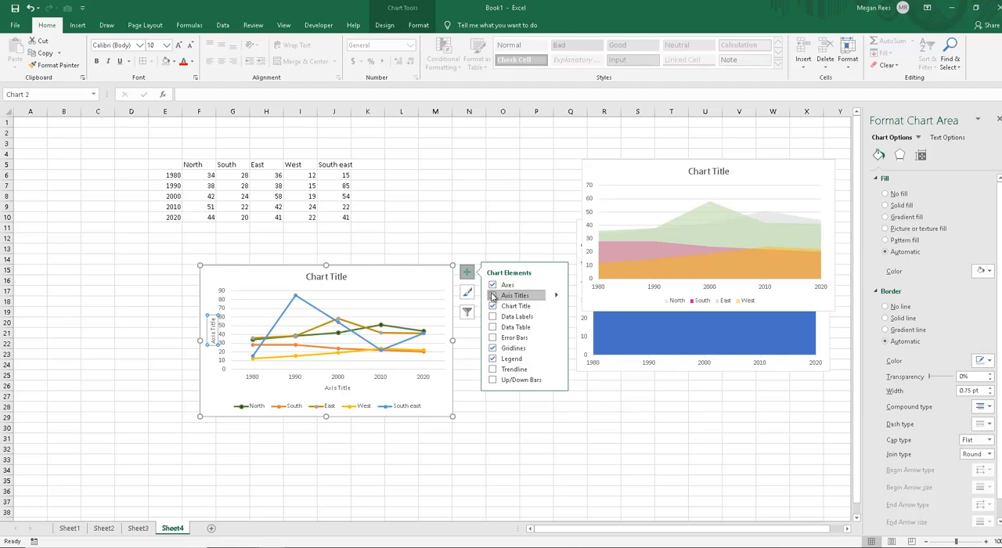
{"action": "left_click", "coordinate": [384, 25]}
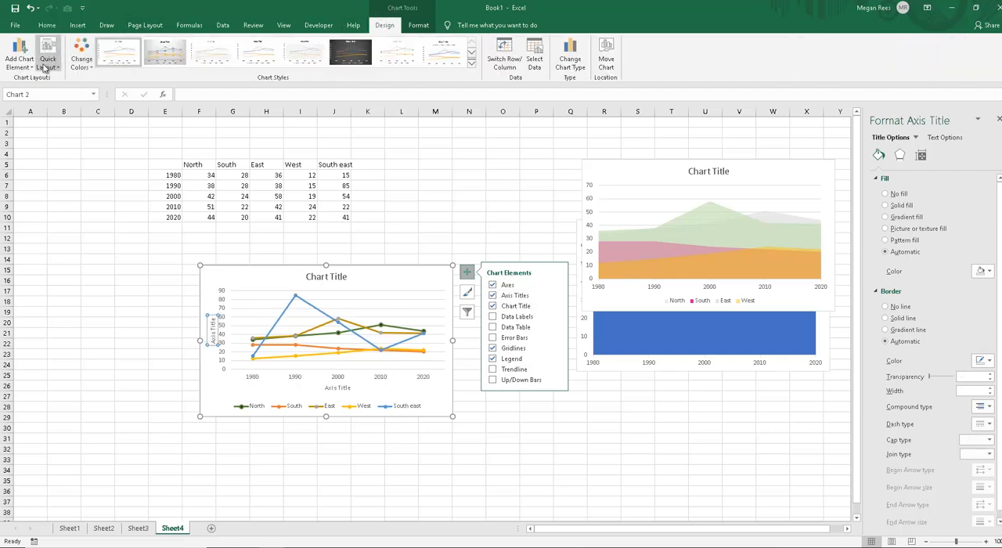
Step: Browse the axis title options and quick layouts available for the line chart without applying any
{"action": "left_click", "coordinate": [20, 55]}
{"action": "mouse_move", "coordinate": [46, 95]}
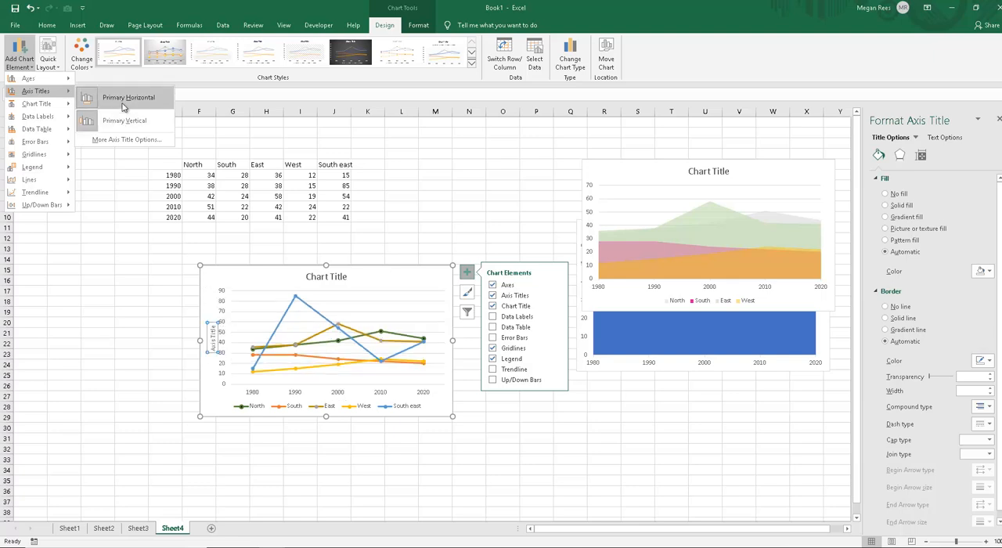
{"action": "left_click", "coordinate": [88, 69]}
{"action": "left_click", "coordinate": [56, 71]}
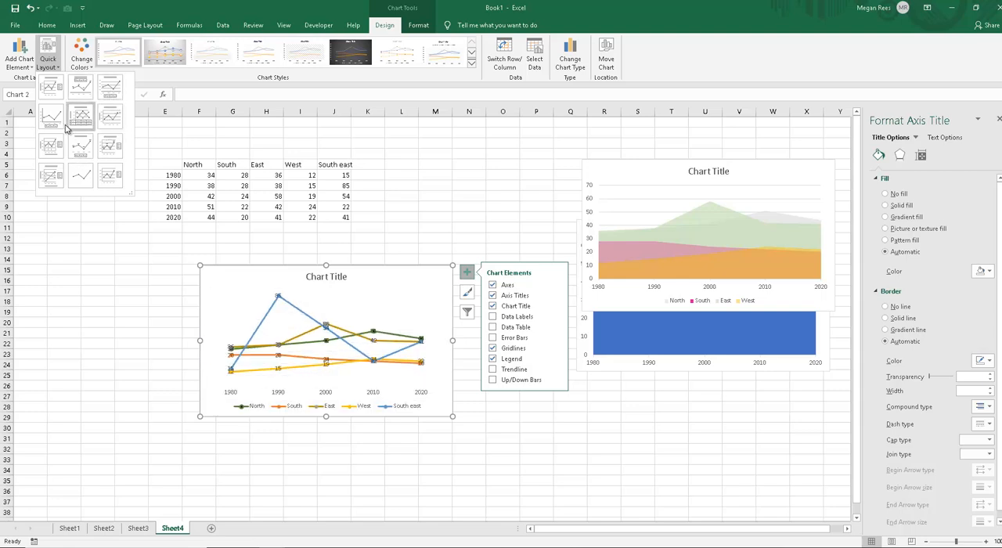
{"action": "left_click", "coordinate": [20, 61]}
{"action": "mouse_move", "coordinate": [25, 81]}
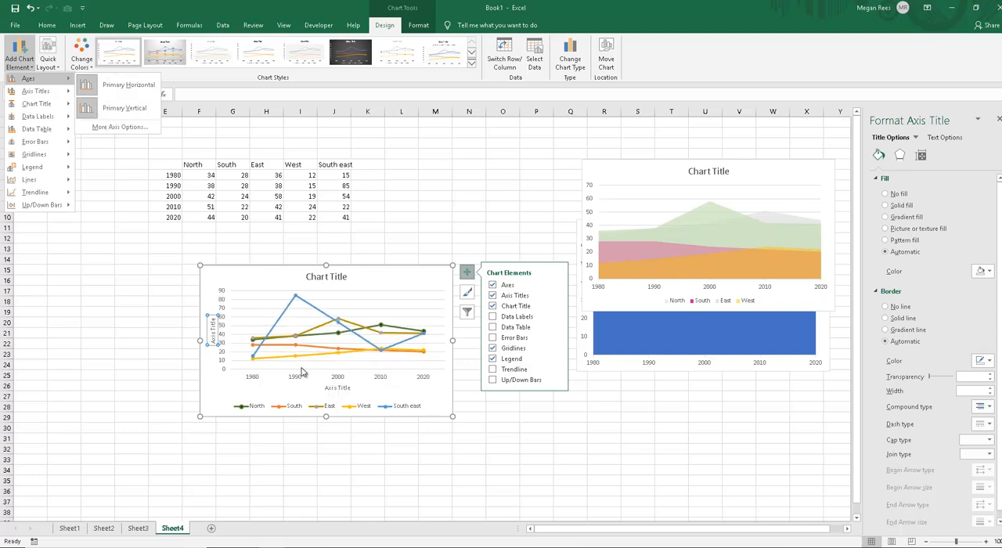
Step: Delete the line chart's horizontal axis title and set the vertical axis title to "Number of Sales"
{"action": "left_click", "coordinate": [342, 389]}
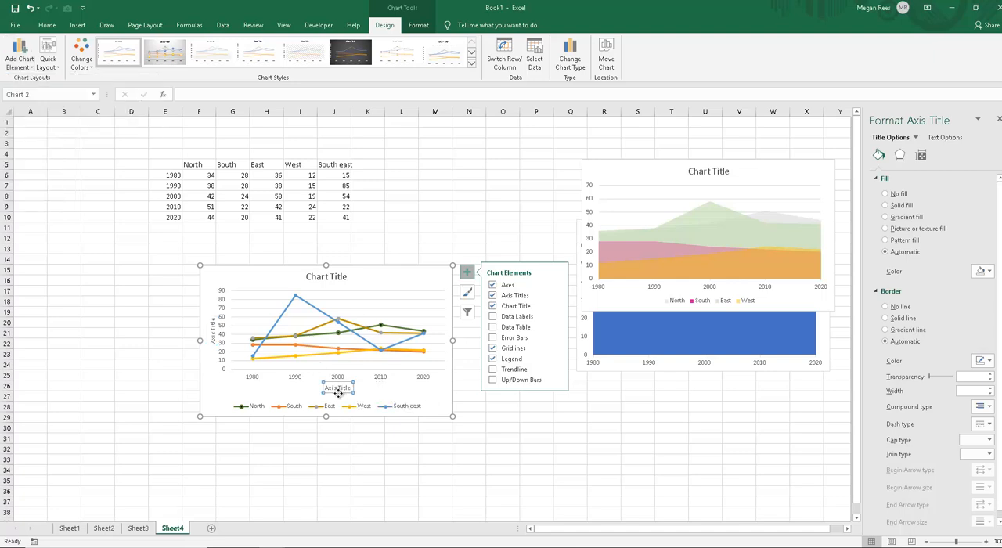
{"action": "key", "text": "Delete"}
{"action": "left_click", "coordinate": [211, 338]}
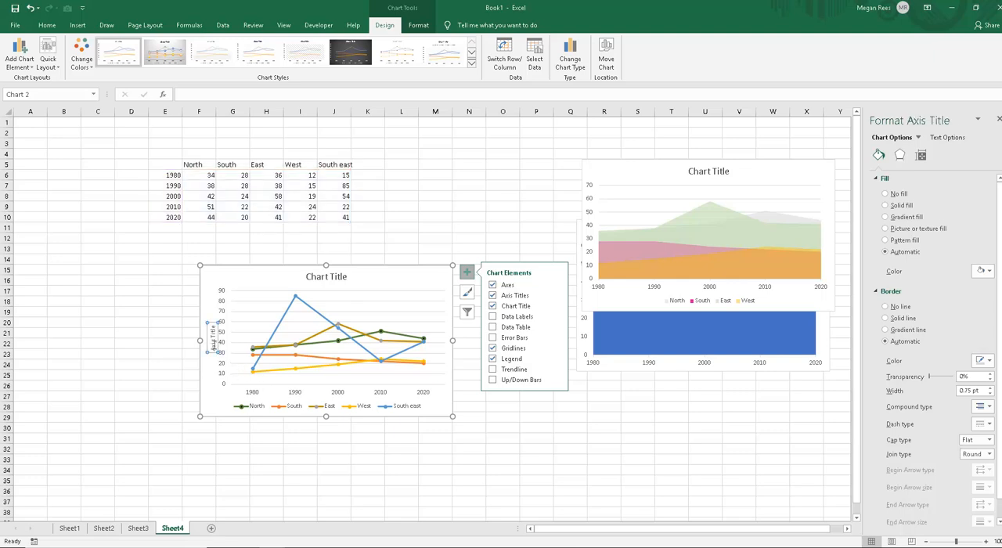
{"action": "left_click_drag", "start_coordinate": [213, 350], "coordinate": [216, 322]}
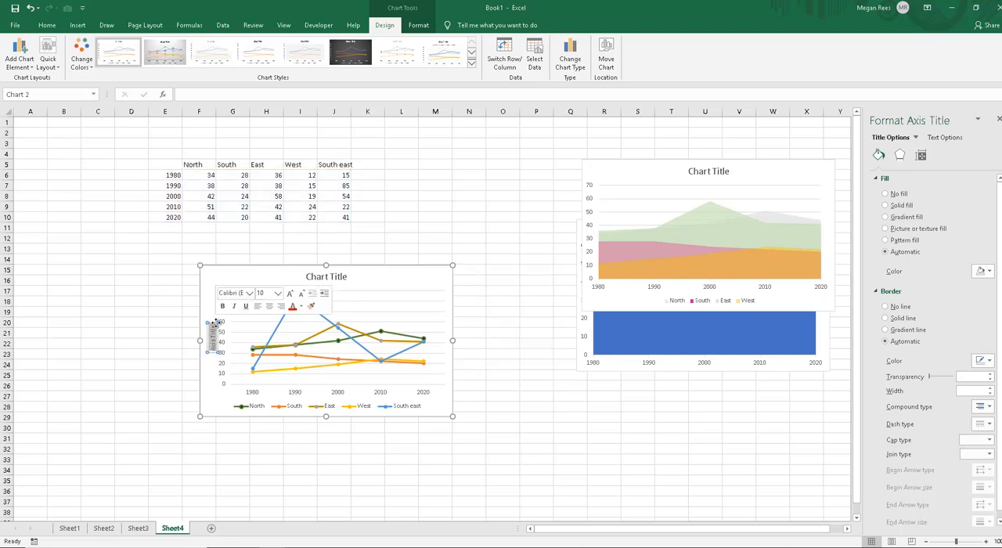
{"action": "type", "text": "Sales (£) A"}
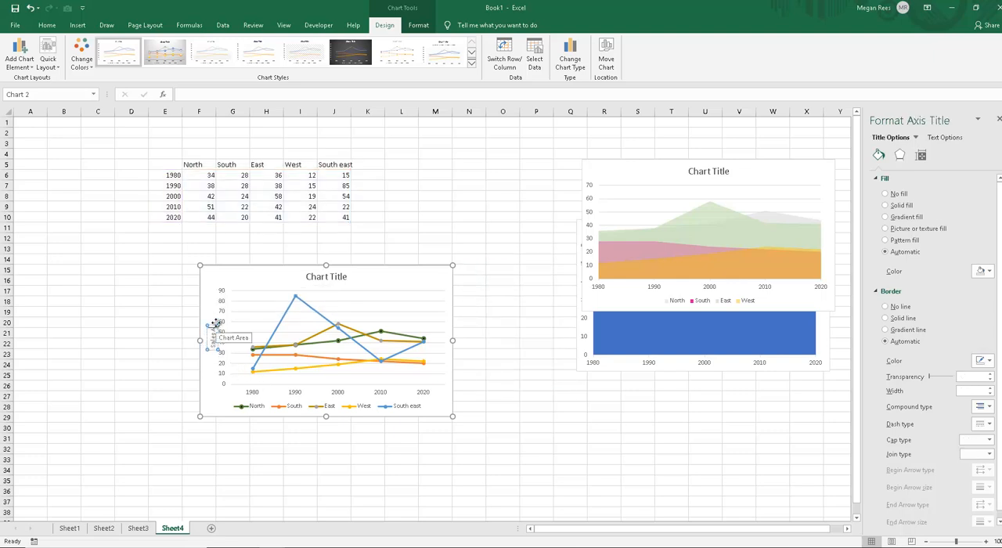
{"action": "type", "text": "mount"}
{"action": "key", "text": "BackSpace"}
{"action": "key", "text": "BackSpace"}
{"action": "key", "text": "BackSpace"}
{"action": "key", "text": "BackSpace"}
{"action": "key", "text": "BackSpace"}
{"action": "key", "text": "BackSpace"}
{"action": "key", "text": "BackSpace"}
{"action": "key", "text": "BackSpace"}
{"action": "key", "text": "BackSpace"}
{"action": "key", "text": "BackSpace"}
{"action": "key", "text": "BackSpace"}
{"action": "key", "text": "BackSpace"}
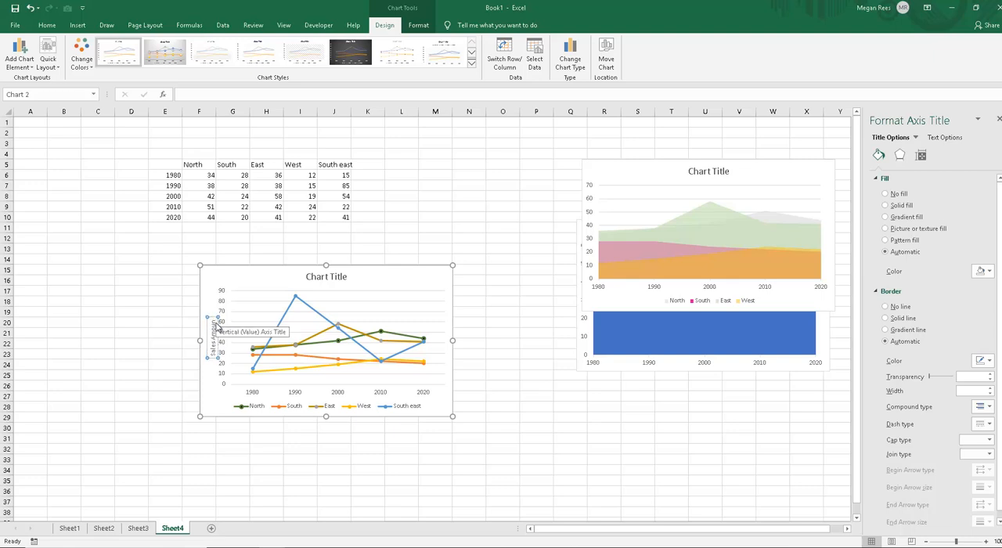
{"action": "type", "text": "Number"}
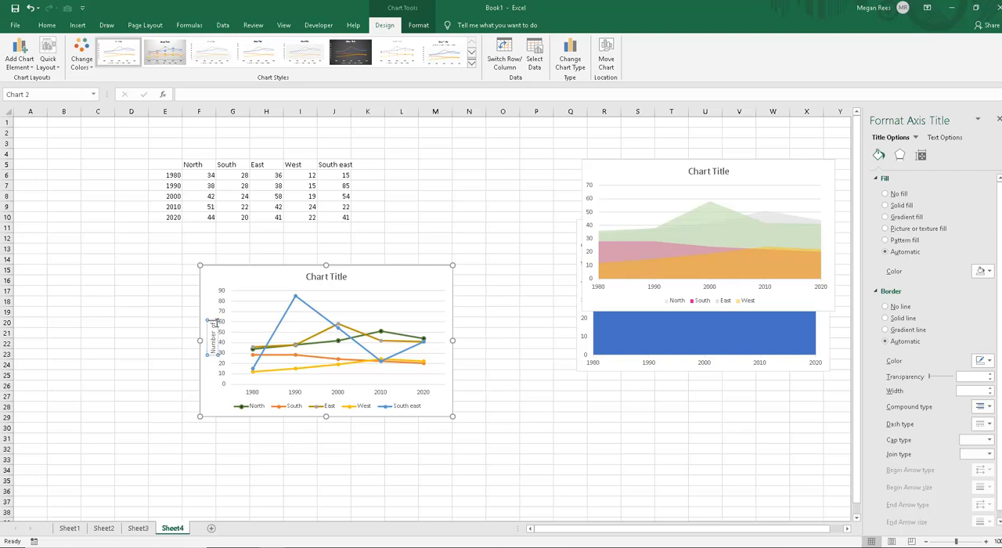
{"action": "type", "text": " of Sales"}
{"action": "left_click", "coordinate": [166, 310]}
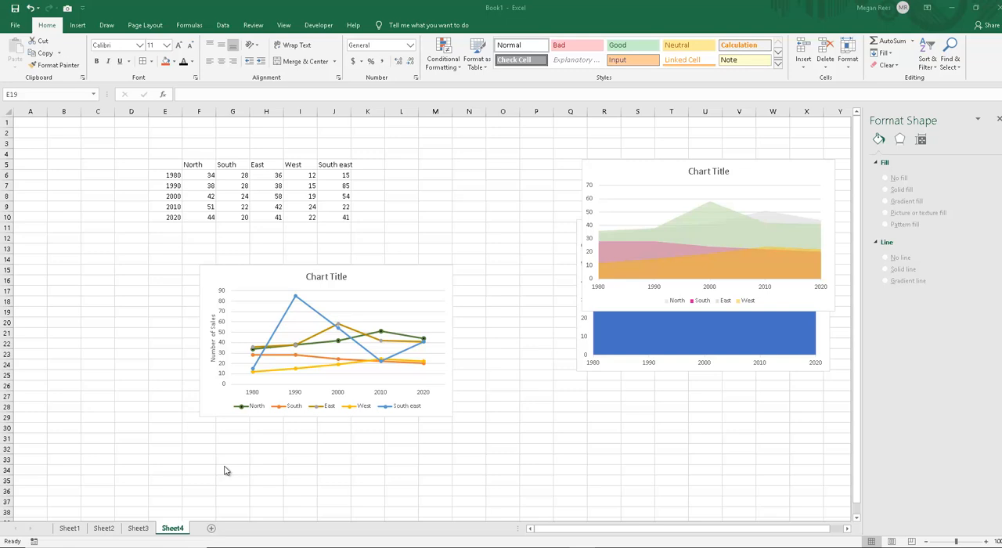
Step: Try the line chart as a Clustered Bar chart and undo the chart type change
{"action": "left_click", "coordinate": [235, 273]}
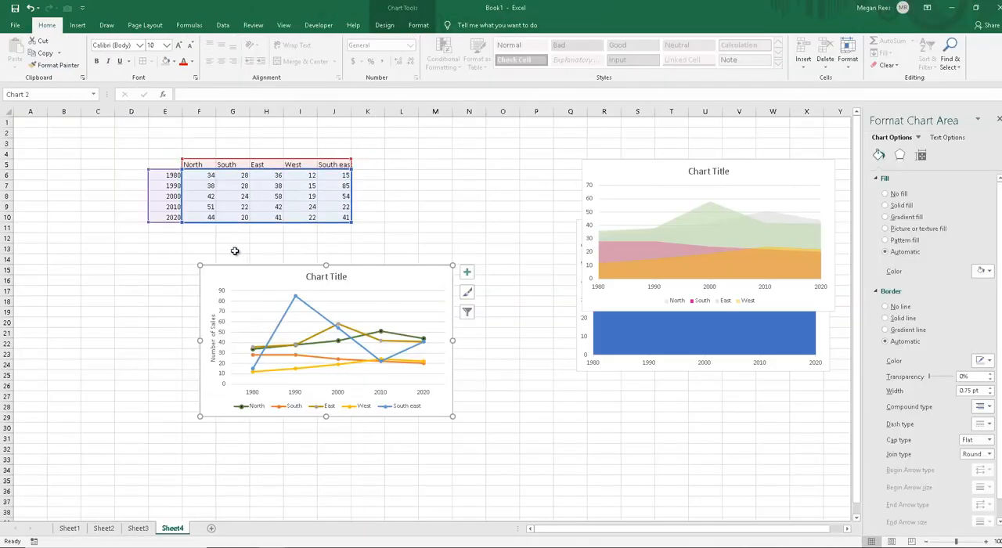
{"action": "left_click_drag", "start_coordinate": [224, 269], "coordinate": [226, 269]}
{"action": "left_click", "coordinate": [402, 14]}
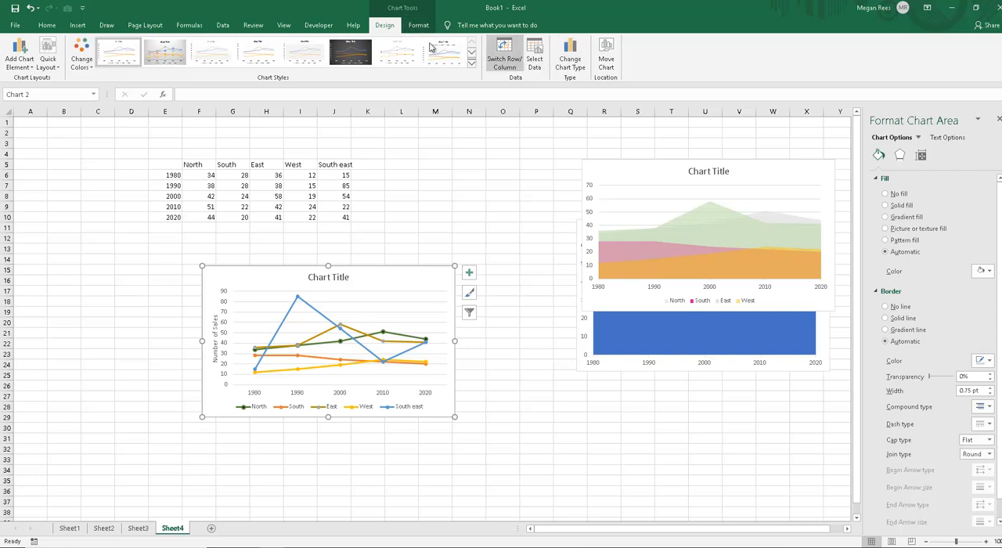
{"action": "left_click", "coordinate": [572, 62]}
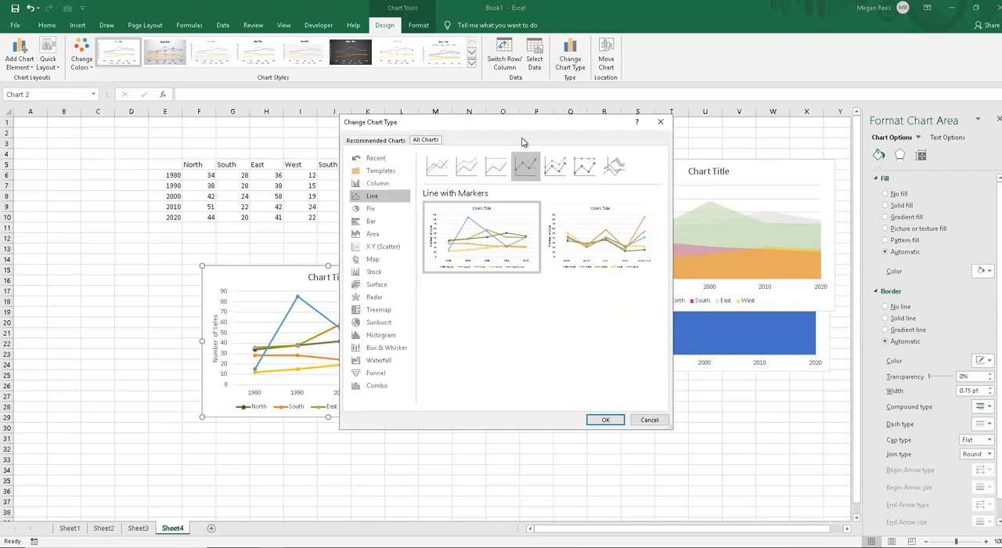
{"action": "left_click", "coordinate": [444, 171]}
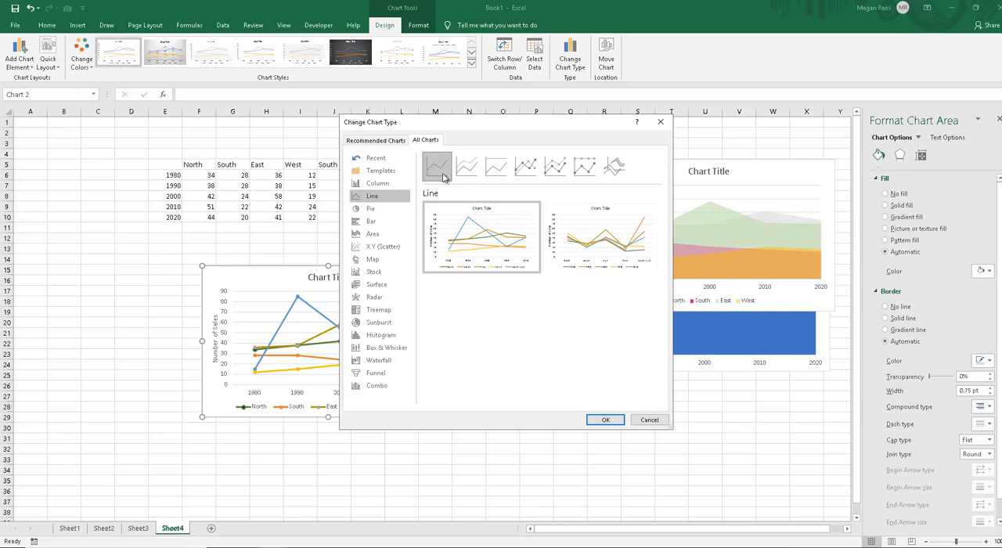
{"action": "left_click", "coordinate": [378, 184]}
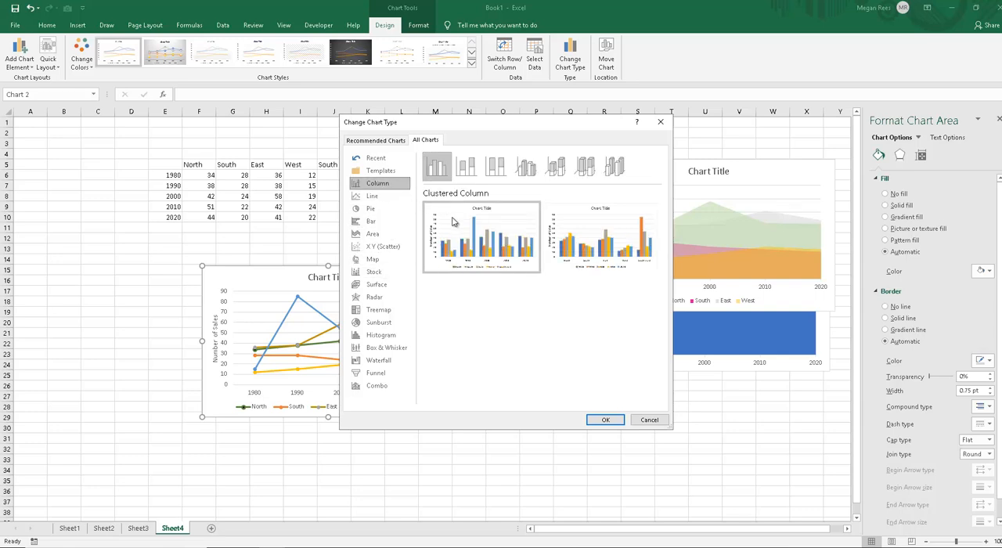
{"action": "left_click", "coordinate": [383, 221]}
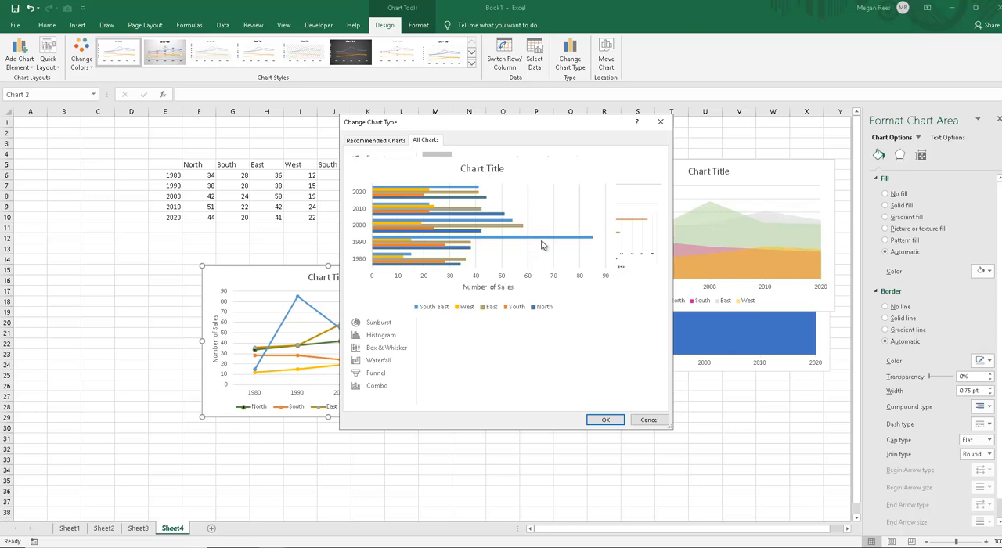
{"action": "left_click", "coordinate": [606, 420]}
{"action": "left_click", "coordinate": [464, 445]}
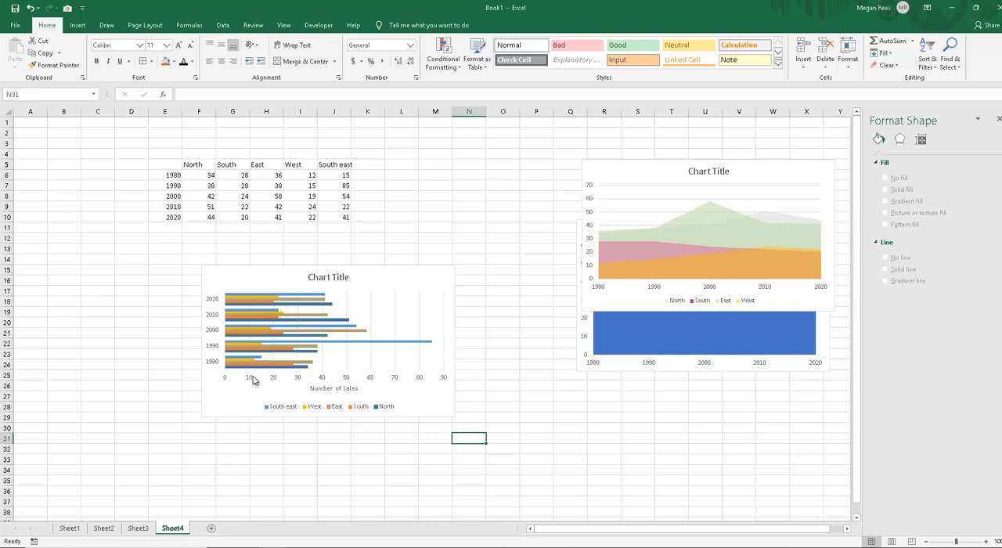
{"action": "key", "text": "ctrl+z"}
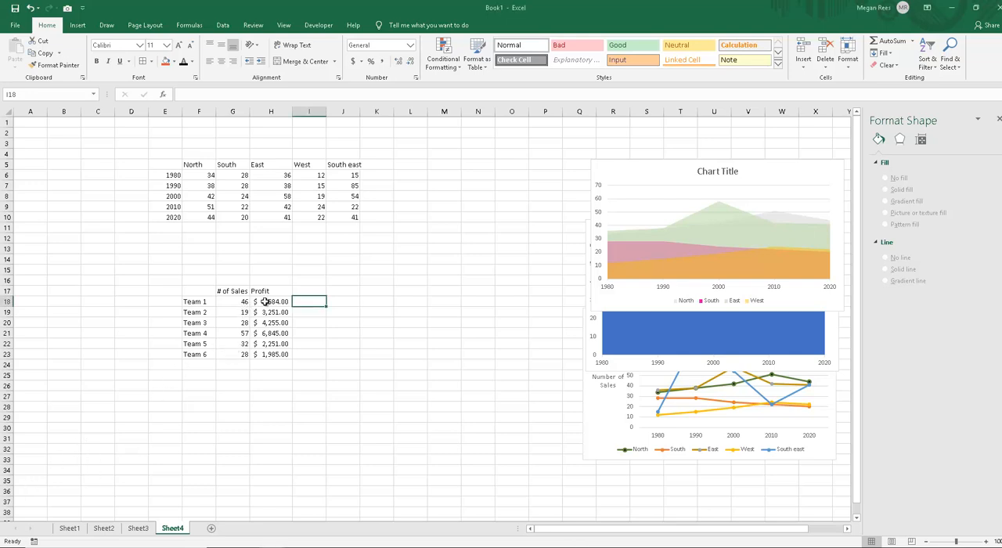
Step: Insert a clustered column chart from the team sales and profit table in F17:H23 and move it to about F15
{"action": "left_click_drag", "start_coordinate": [264, 301], "coordinate": [269, 353]}
{"action": "left_click", "coordinate": [255, 386]}
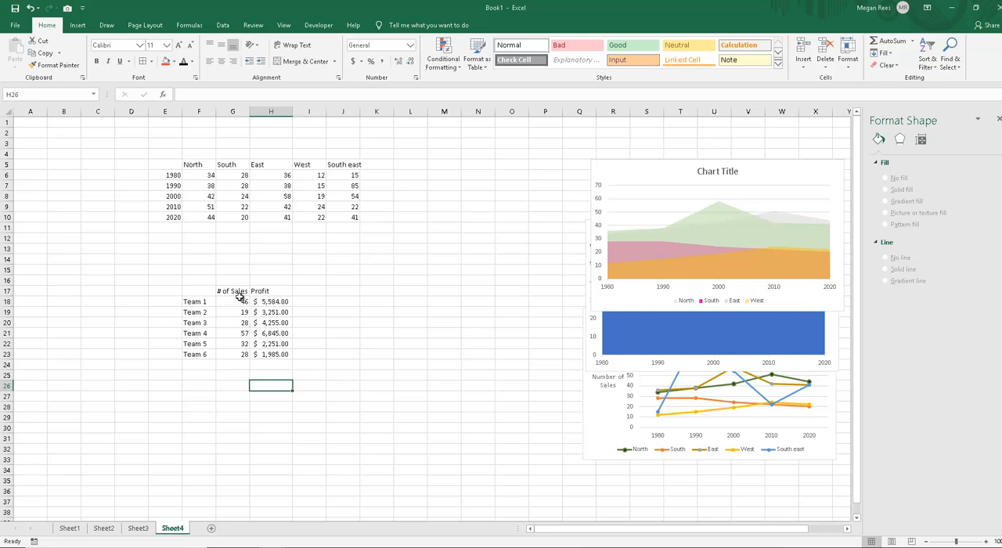
{"action": "left_click_drag", "start_coordinate": [197, 291], "coordinate": [274, 354]}
{"action": "left_click", "coordinate": [78, 25]}
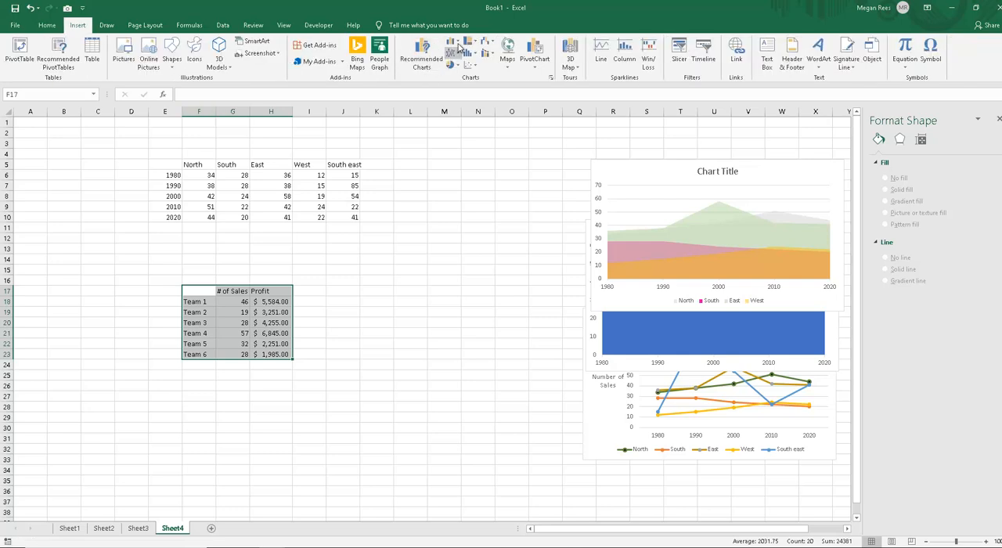
{"action": "left_click", "coordinate": [452, 43]}
{"action": "left_click", "coordinate": [455, 74]}
{"action": "left_click_drag", "start_coordinate": [366, 268], "coordinate": [242, 254]}
{"action": "left_click_drag", "start_coordinate": [328, 332], "coordinate": [327, 333]}
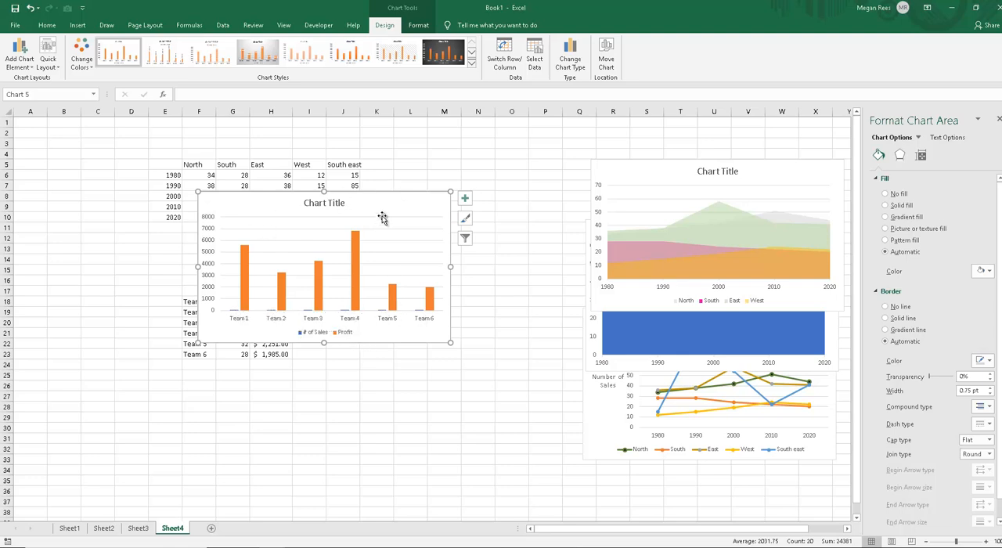
{"action": "left_click_drag", "start_coordinate": [392, 224], "coordinate": [393, 281]}
{"action": "left_click", "coordinate": [376, 282]}
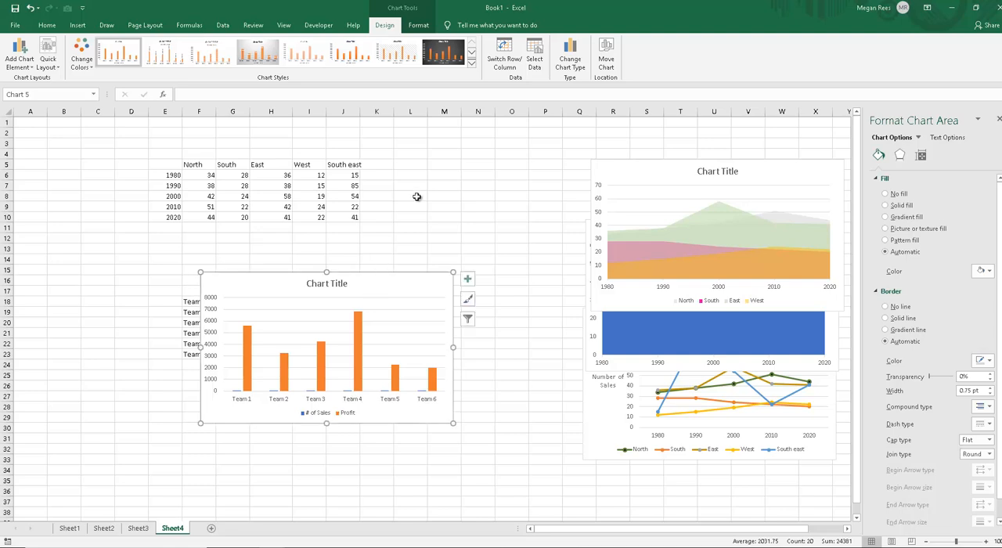
Step: Preview the team chart's # of Sales series as a Line without applying it, and delete the chart
{"action": "left_click", "coordinate": [310, 391]}
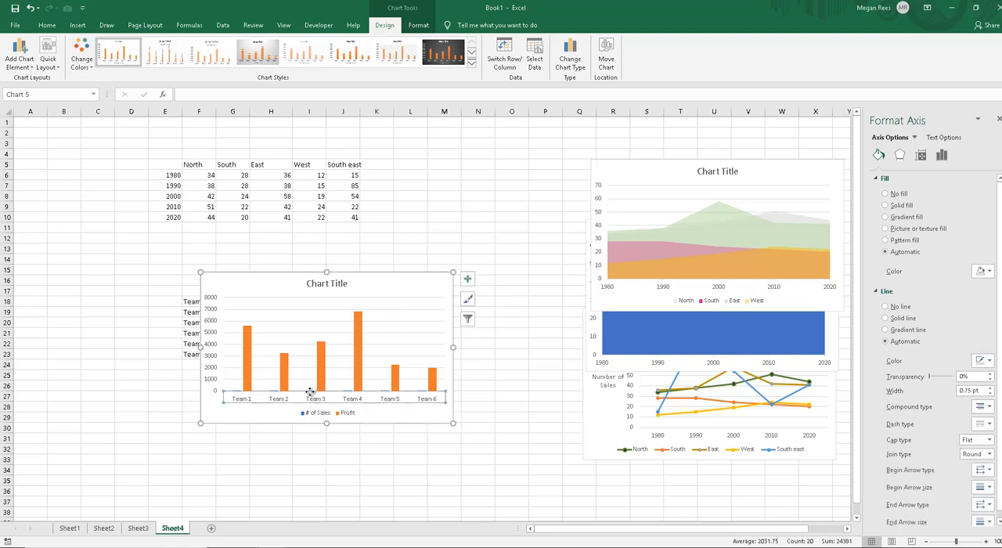
{"action": "left_click", "coordinate": [317, 415]}
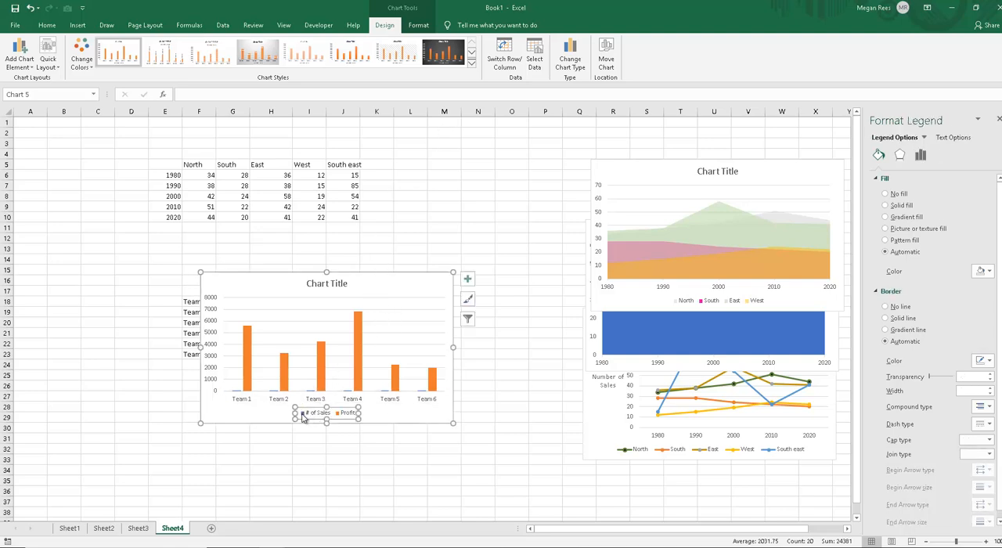
{"action": "left_click", "coordinate": [304, 417]}
{"action": "left_click", "coordinate": [570, 59]}
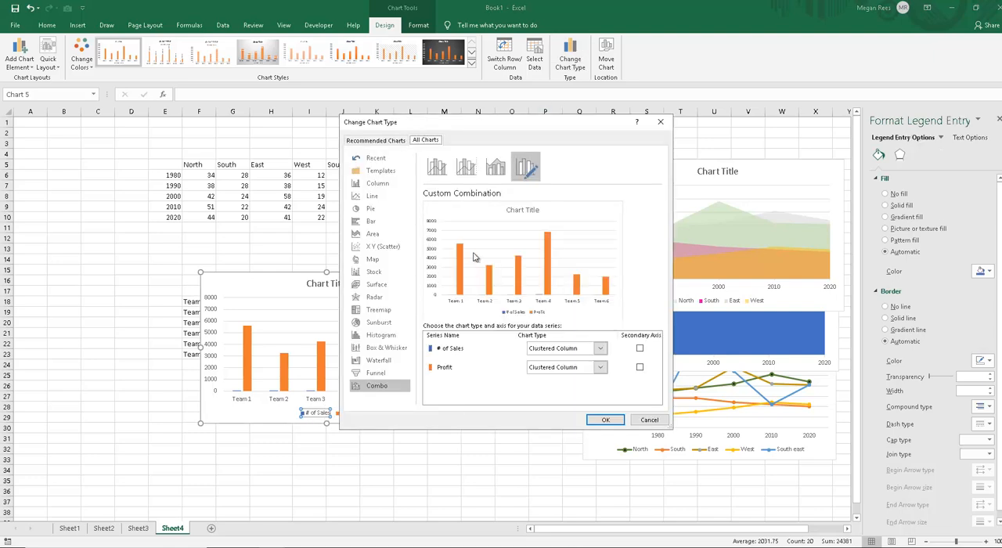
{"action": "left_click", "coordinate": [600, 348]}
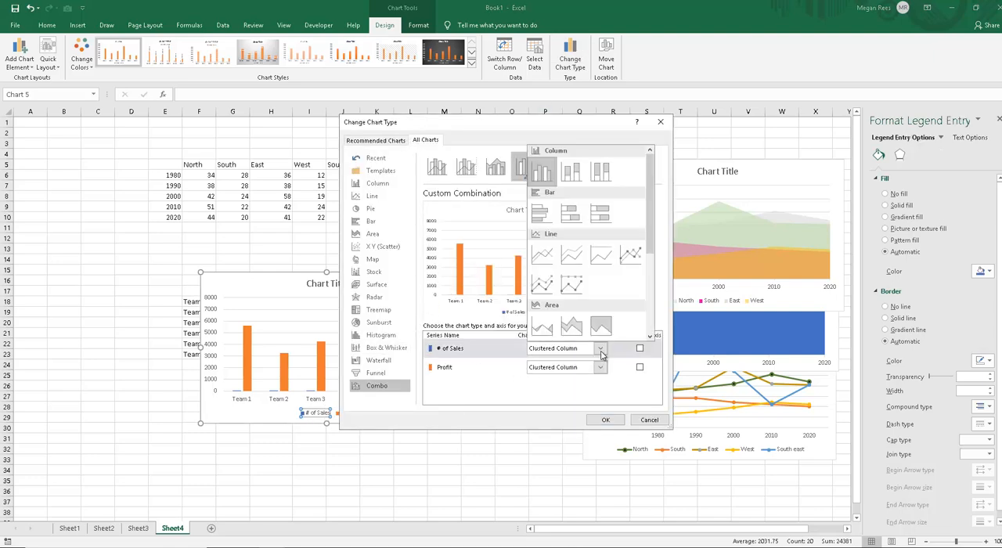
{"action": "left_click", "coordinate": [540, 259]}
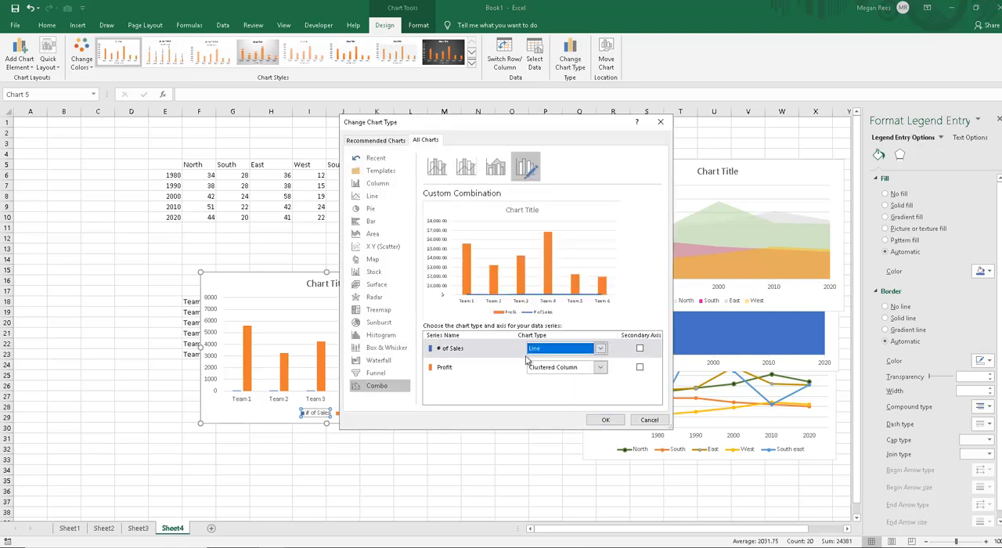
{"action": "left_click", "coordinate": [631, 419]}
{"action": "left_click", "coordinate": [426, 275]}
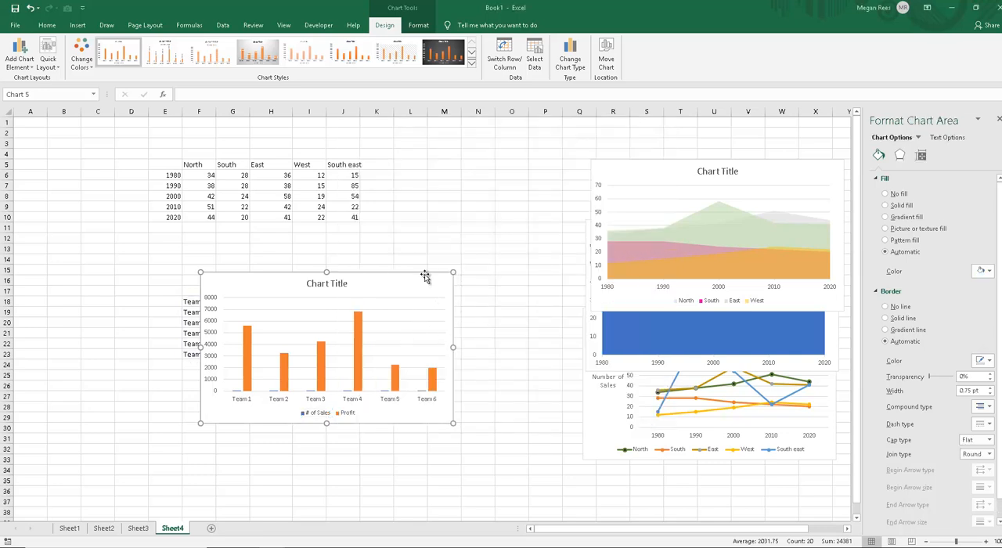
{"action": "key", "text": "Delete"}
Step: Insert a Clustered Column - Line on Secondary Axis combo chart from the team table in F17:H23
{"action": "left_click", "coordinate": [207, 289]}
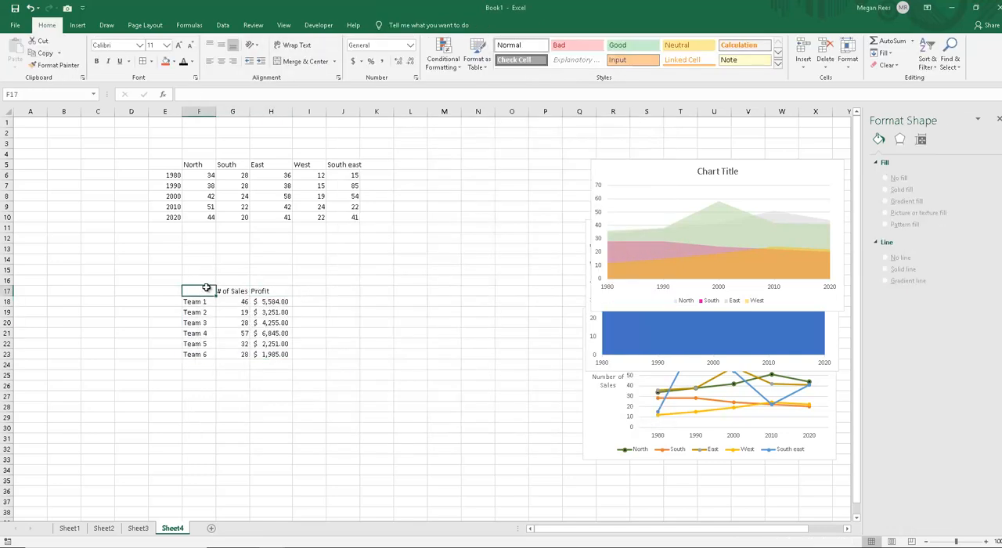
{"action": "left_click_drag", "start_coordinate": [207, 289], "coordinate": [273, 354]}
{"action": "left_click", "coordinate": [77, 25]}
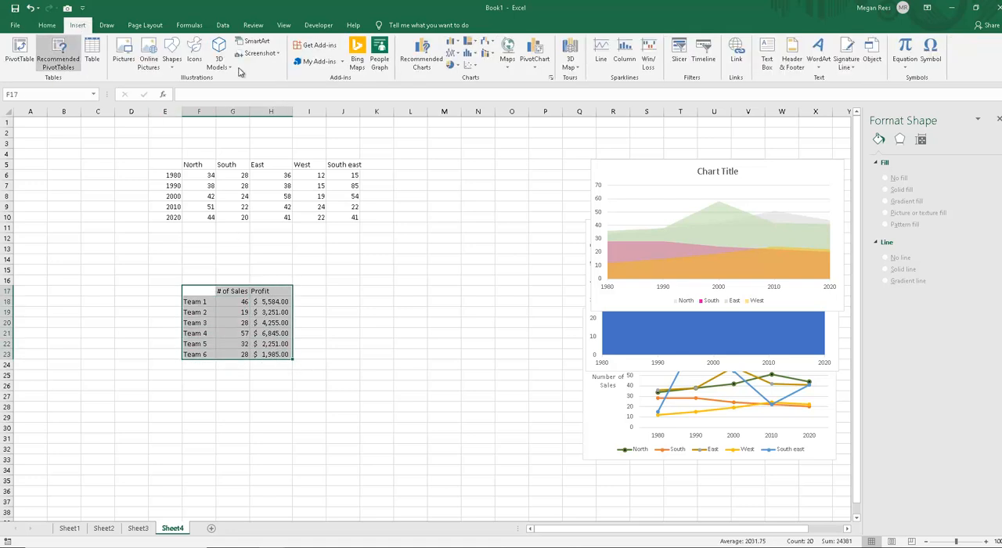
{"action": "left_click", "coordinate": [488, 57]}
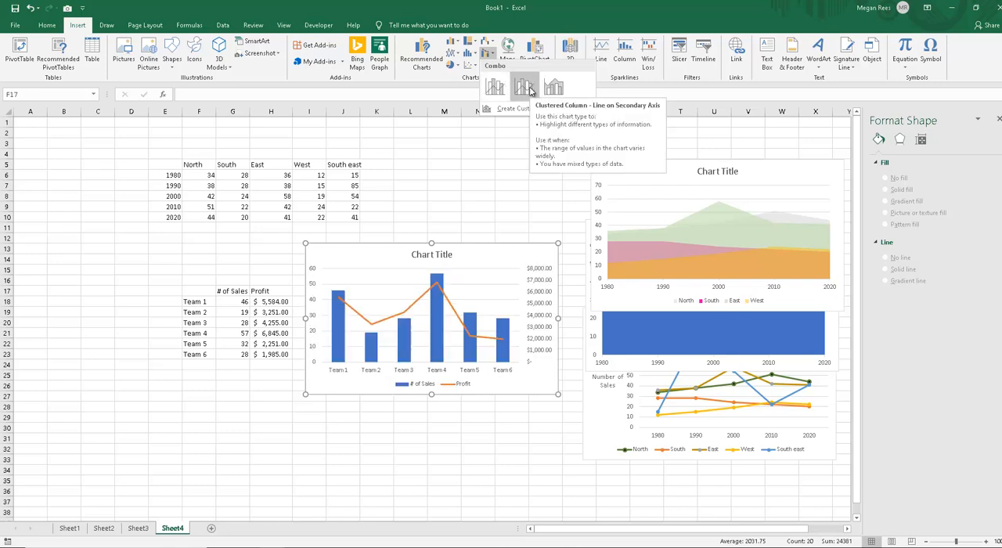
{"action": "left_click", "coordinate": [527, 88]}
Step: Enlarge the combo chart and position it over about H10:P29
{"action": "left_click_drag", "start_coordinate": [509, 259], "coordinate": [454, 211]}
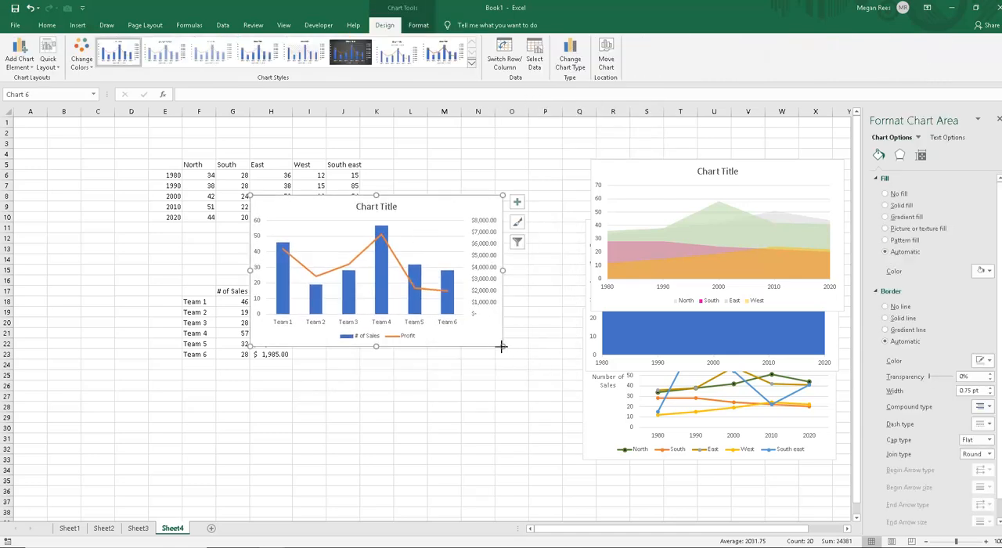
{"action": "left_click_drag", "start_coordinate": [502, 346], "coordinate": [509, 372]}
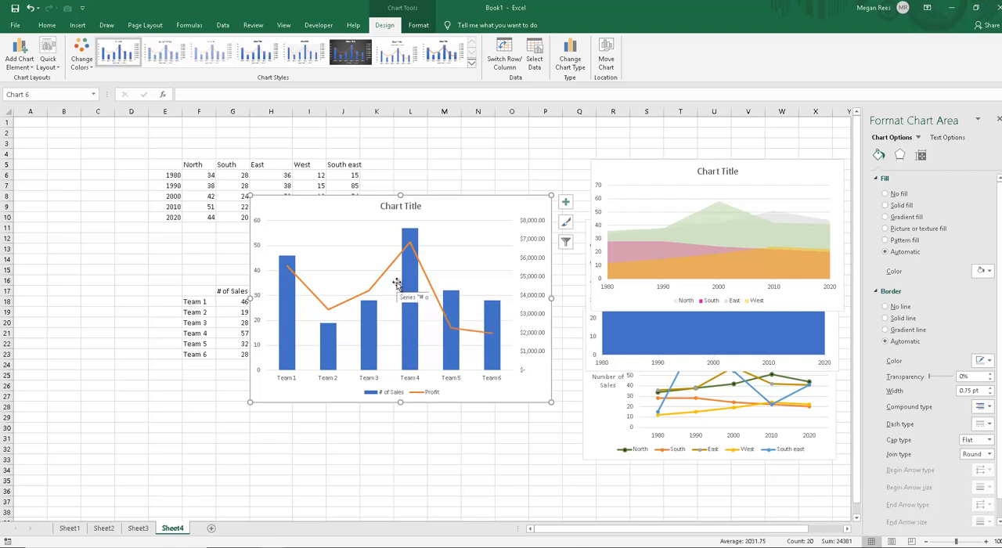
{"action": "mouse_move", "coordinate": [407, 366]}
{"action": "left_click_drag", "start_coordinate": [461, 222], "coordinate": [489, 227]}
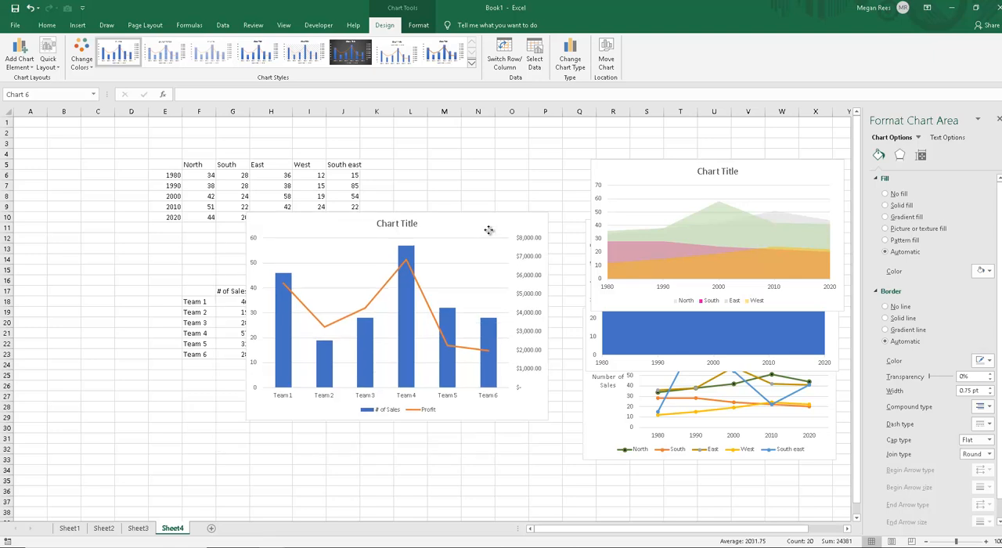
Step: Switch the combo chart's rows and columns, and switch them back
{"action": "left_click", "coordinate": [508, 66]}
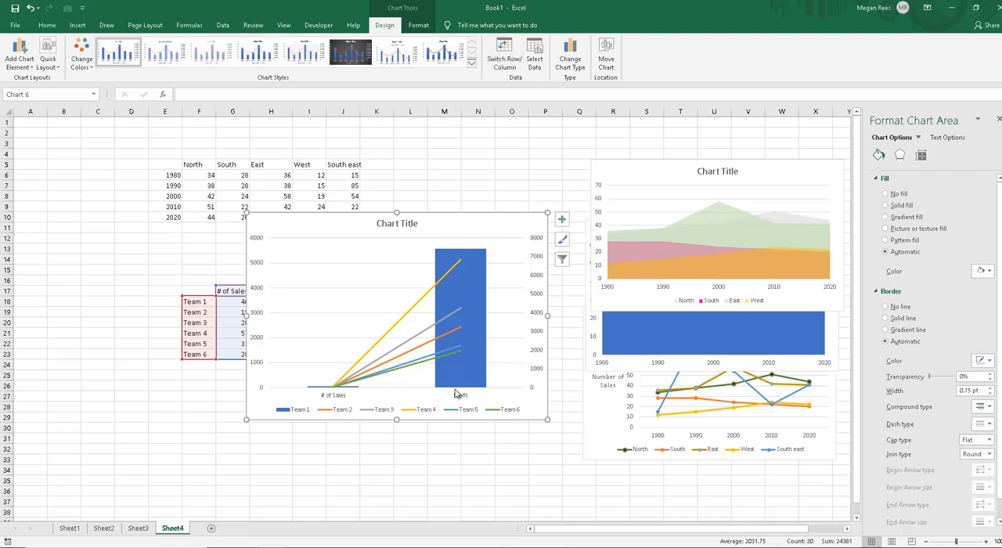
{"action": "left_click", "coordinate": [506, 59]}
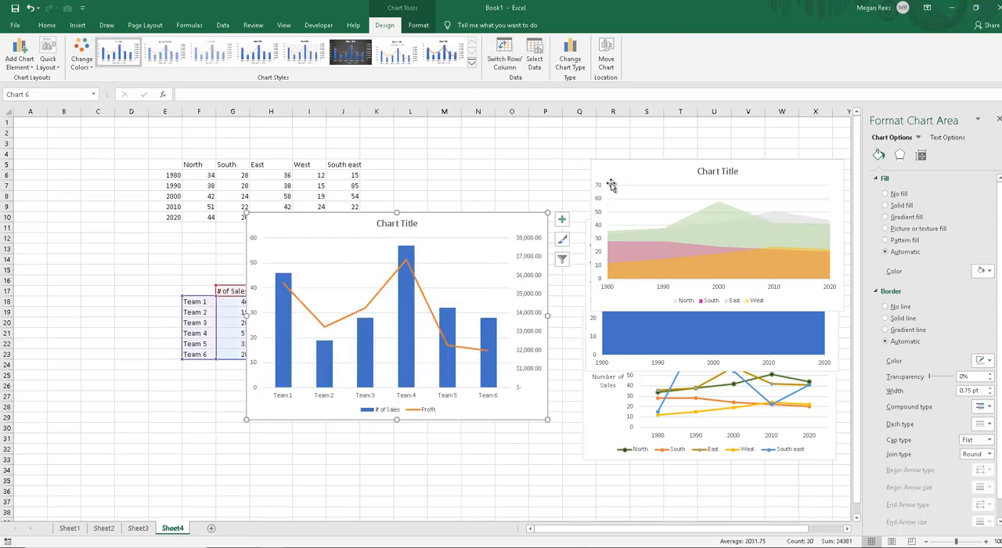
Step: Move the line chart down below the area charts, clear of them, and switch its rows and columns
{"action": "left_click", "coordinate": [592, 421]}
{"action": "left_click_drag", "start_coordinate": [521, 419], "coordinate": [557, 498]}
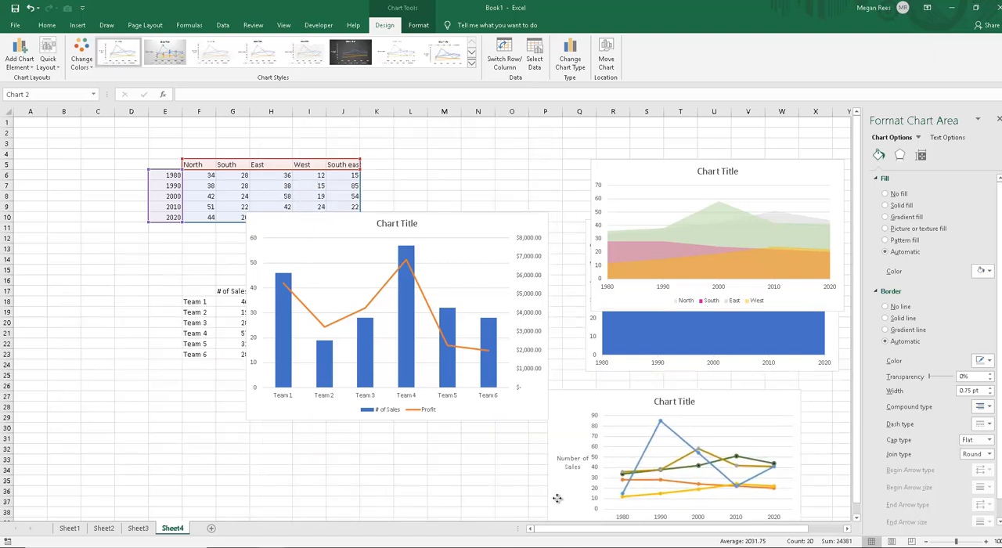
{"action": "left_click", "coordinate": [513, 49]}
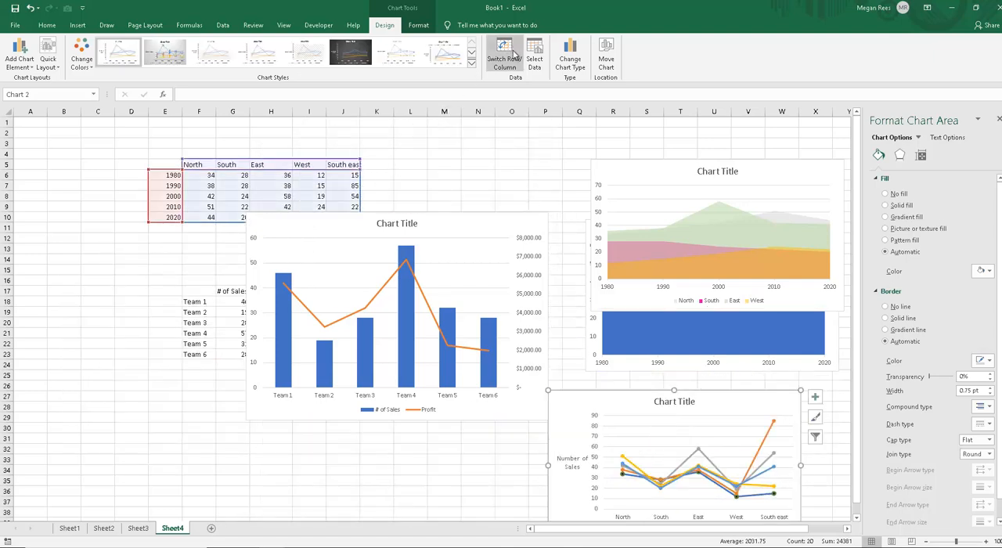
{"action": "scroll", "coordinate": [673, 399], "scroll_direction": "down", "scroll_amount": 1}
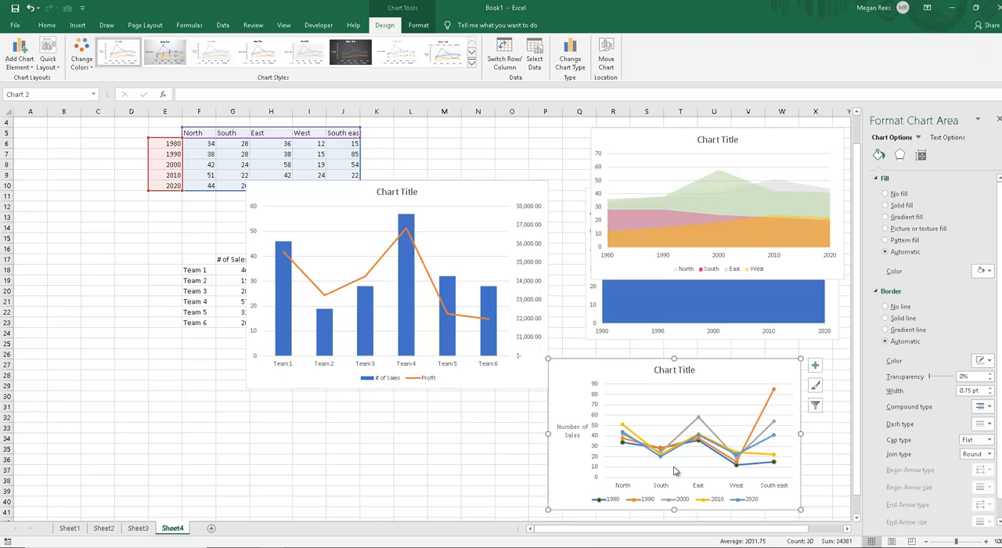
{"action": "scroll", "coordinate": [814, 404], "scroll_direction": "up", "scroll_amount": 1}
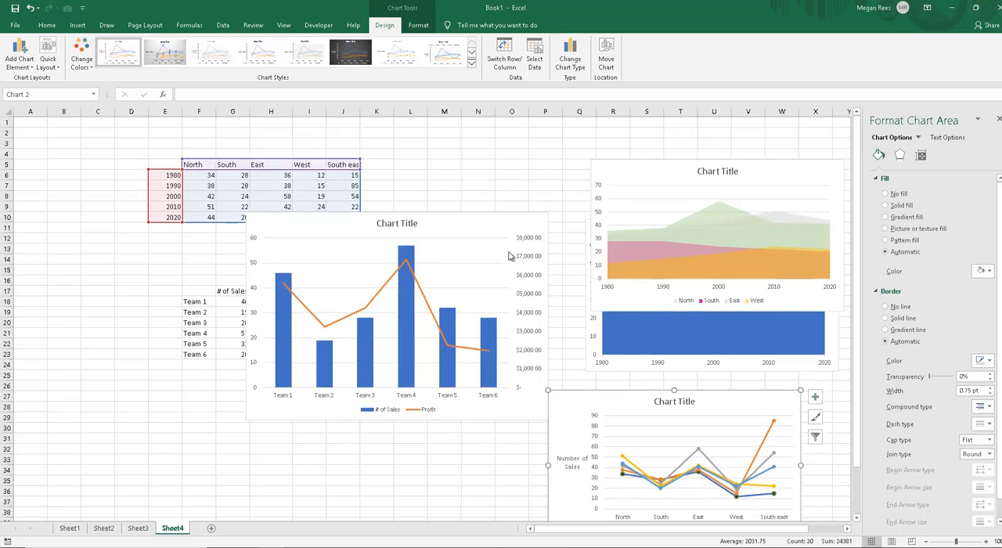
Step: Apply a gradient fill to the # of Sales columns of the combo chart on Sheet4
{"action": "left_click", "coordinate": [473, 216]}
{"action": "left_click", "coordinate": [405, 223]}
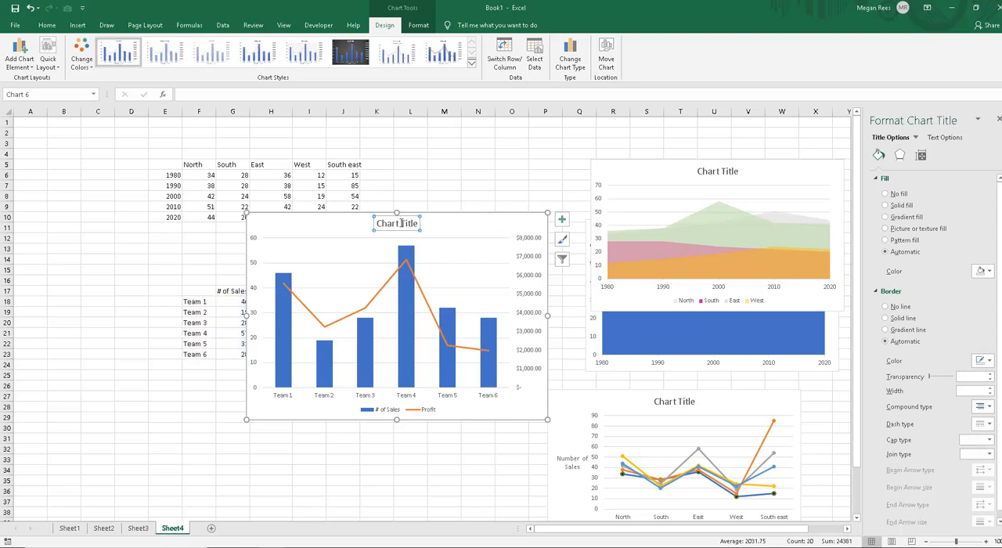
{"action": "left_click", "coordinate": [327, 360]}
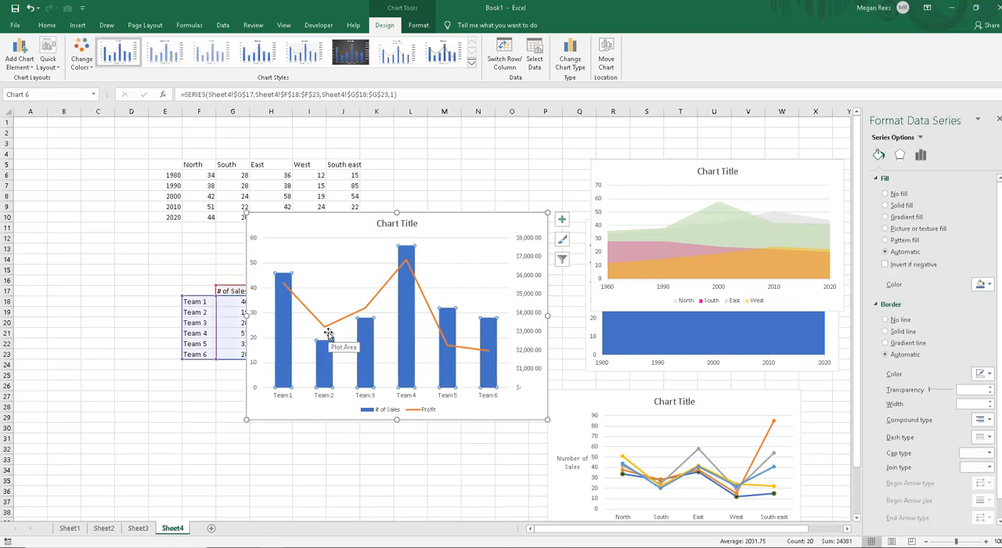
{"action": "left_click", "coordinate": [143, 531]}
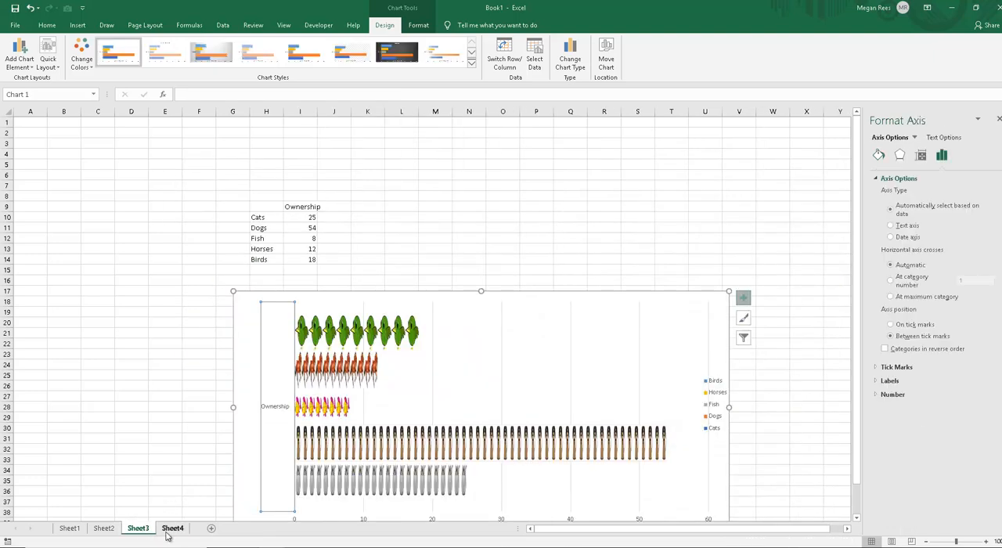
{"action": "left_click", "coordinate": [172, 528]}
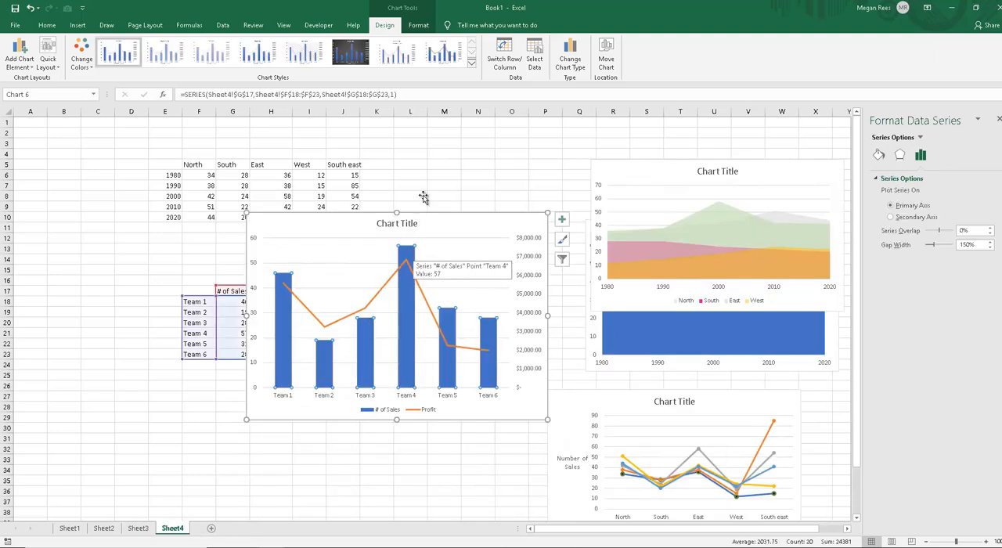
{"action": "left_click", "coordinate": [879, 156]}
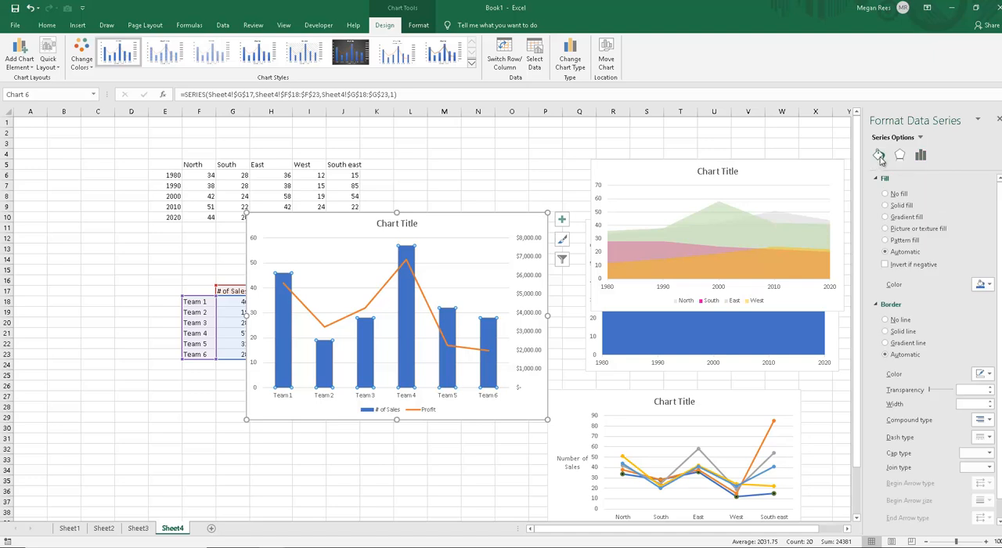
{"action": "left_click", "coordinate": [905, 218]}
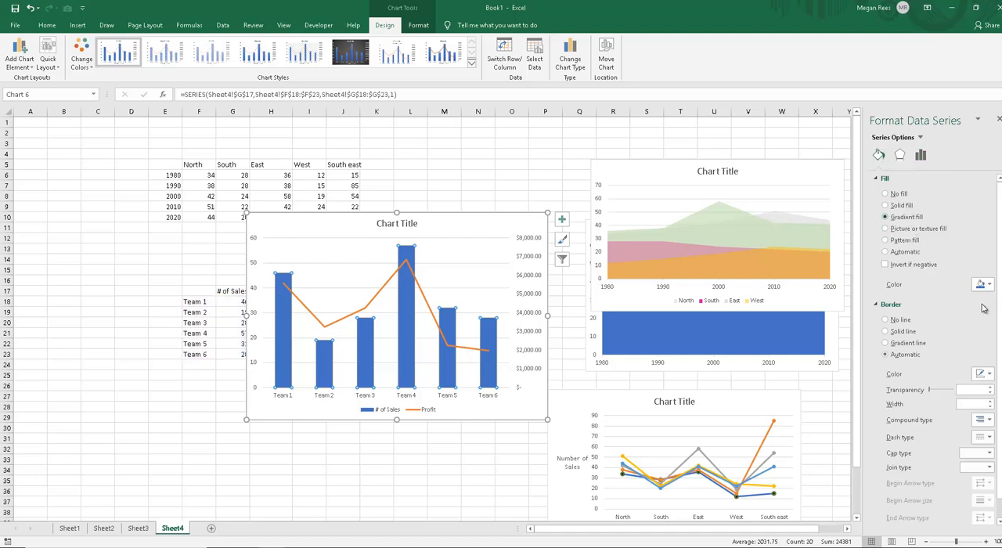
Step: Reduce the columns' gradient to two stops, orange at the start and light gold at 100%
{"action": "left_click", "coordinate": [948, 361]}
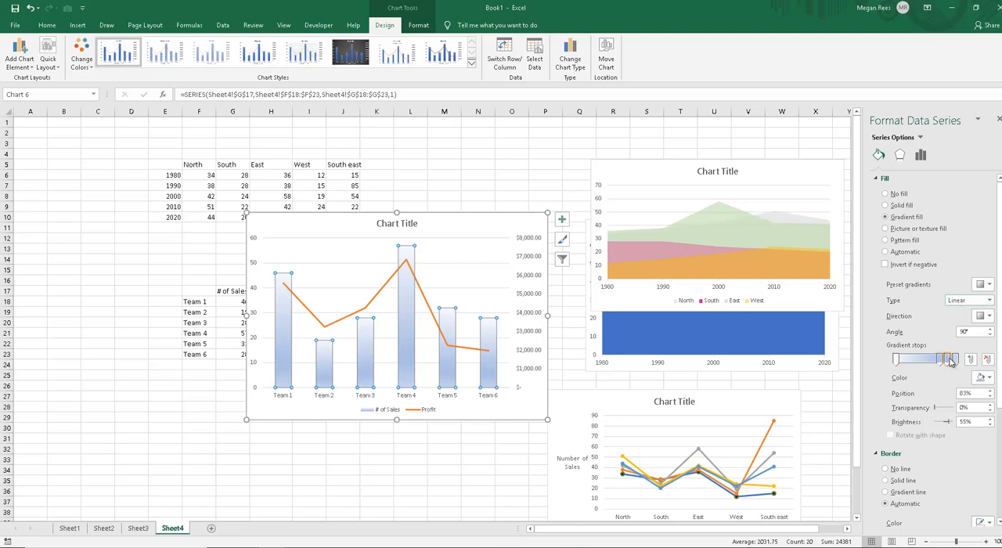
{"action": "left_click", "coordinate": [897, 362]}
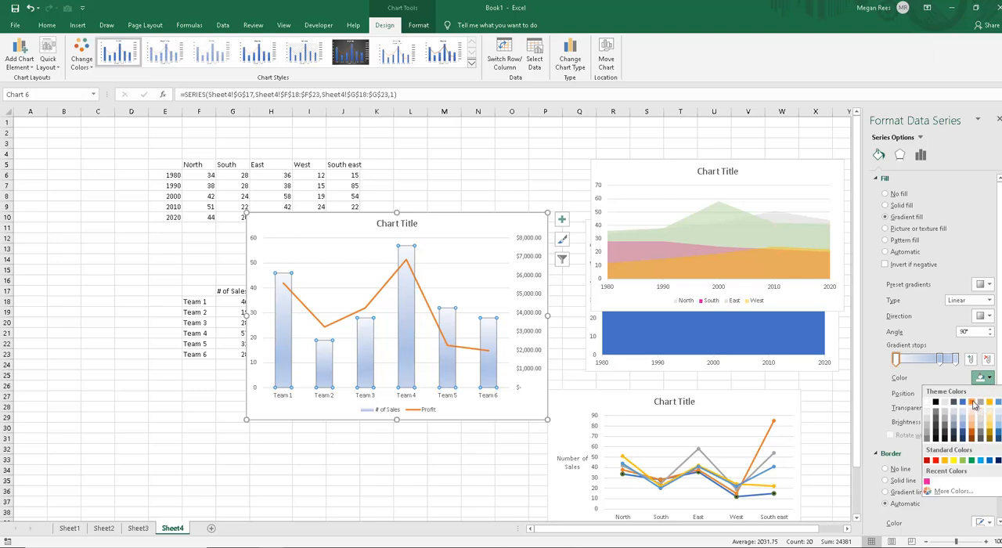
{"action": "left_click", "coordinate": [972, 402]}
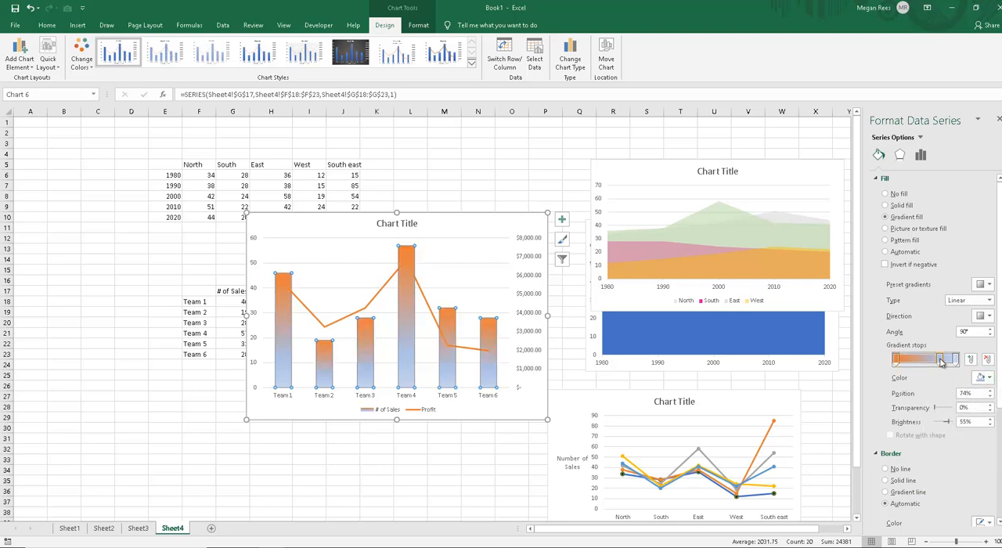
{"action": "left_click", "coordinate": [989, 378]}
{"action": "left_click", "coordinate": [989, 413]}
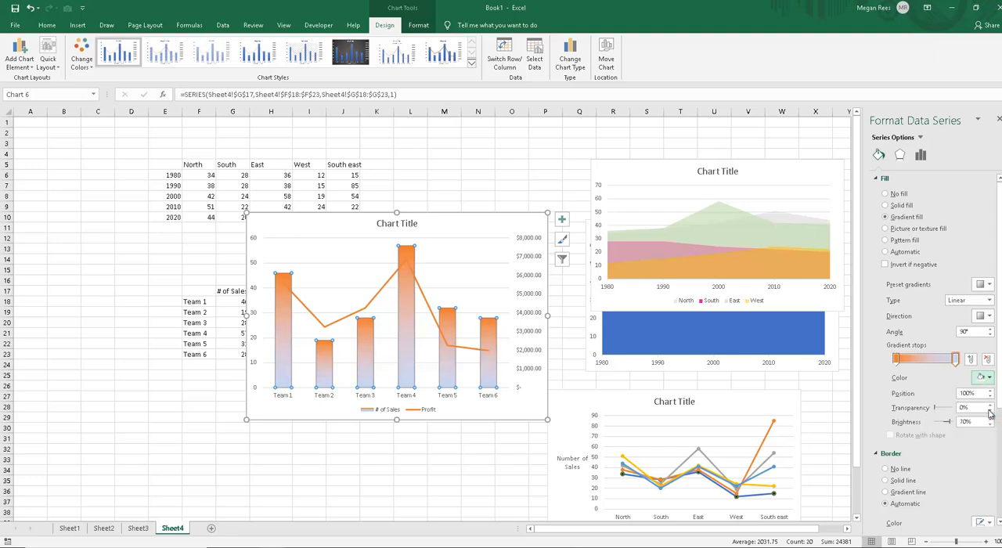
Step: Set the columns' linear gradient to run diagonally from the top left at 45°
{"action": "left_click", "coordinate": [987, 316]}
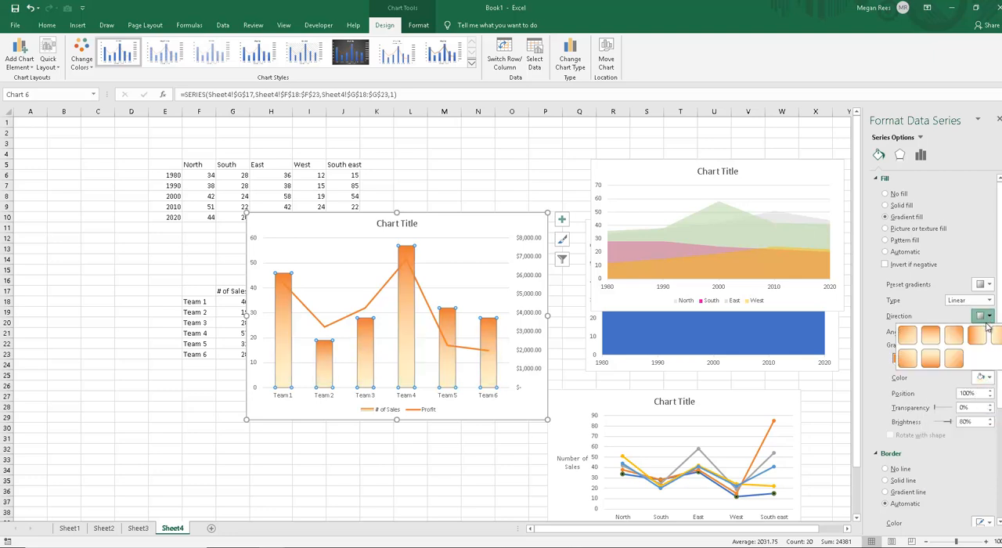
{"action": "left_click", "coordinate": [989, 329]}
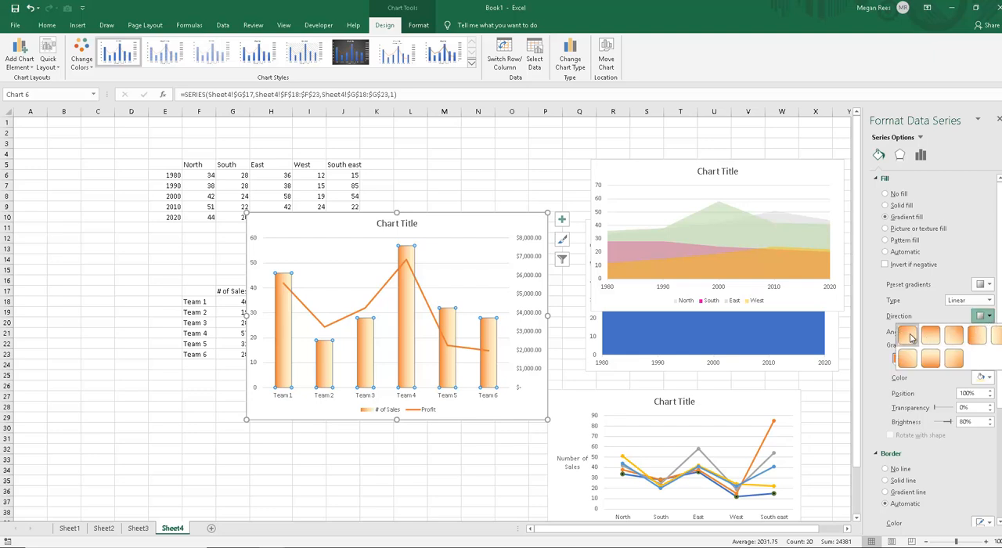
{"action": "left_click", "coordinate": [909, 337]}
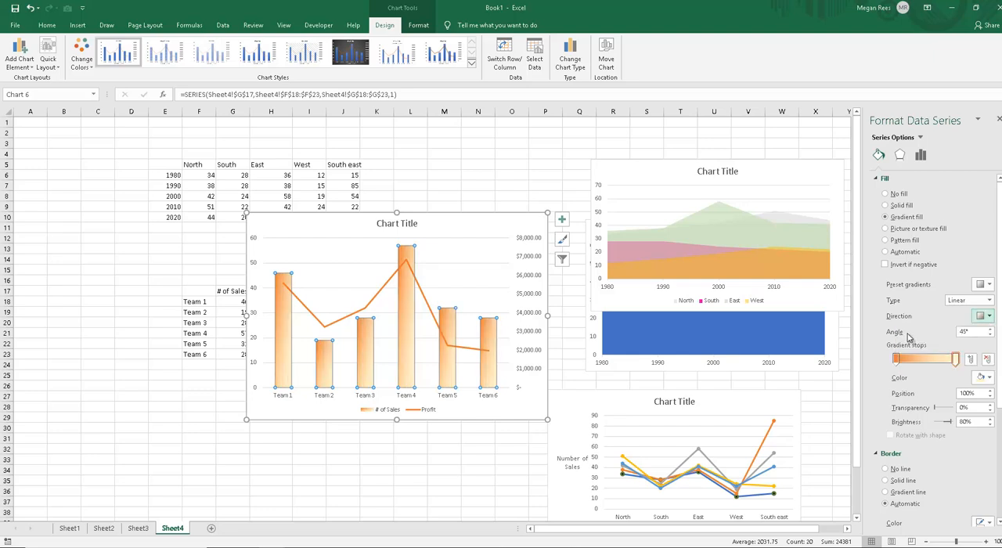
Step: Recolour the end gradient stop of only the Team 2 column to dark green
{"action": "left_click", "coordinate": [280, 382]}
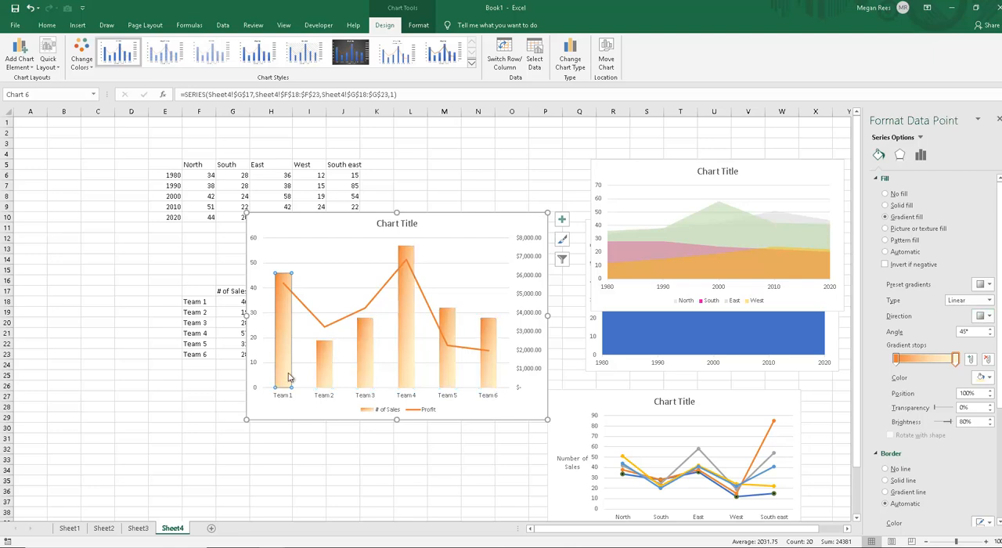
{"action": "left_click", "coordinate": [324, 379]}
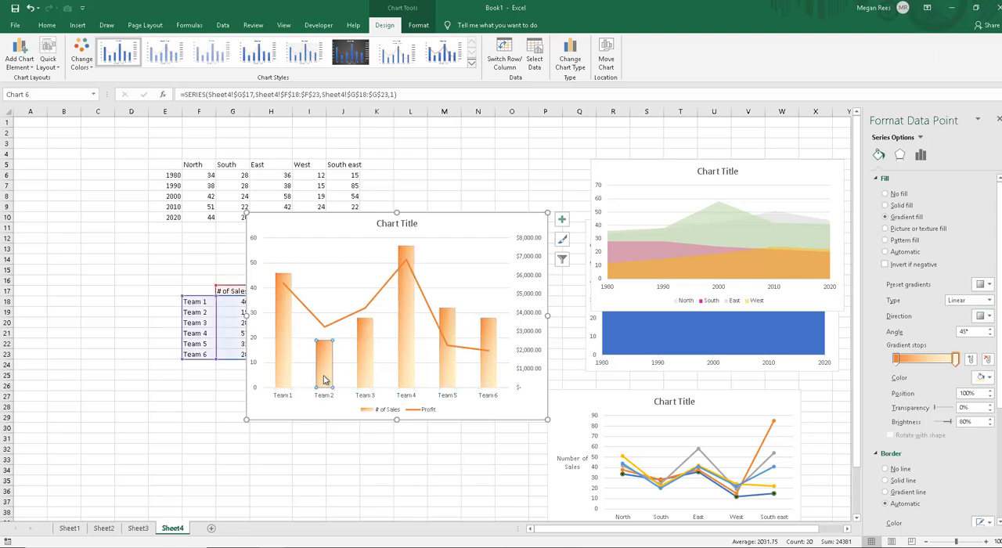
{"action": "left_click", "coordinate": [986, 378]}
{"action": "left_click", "coordinate": [989, 435]}
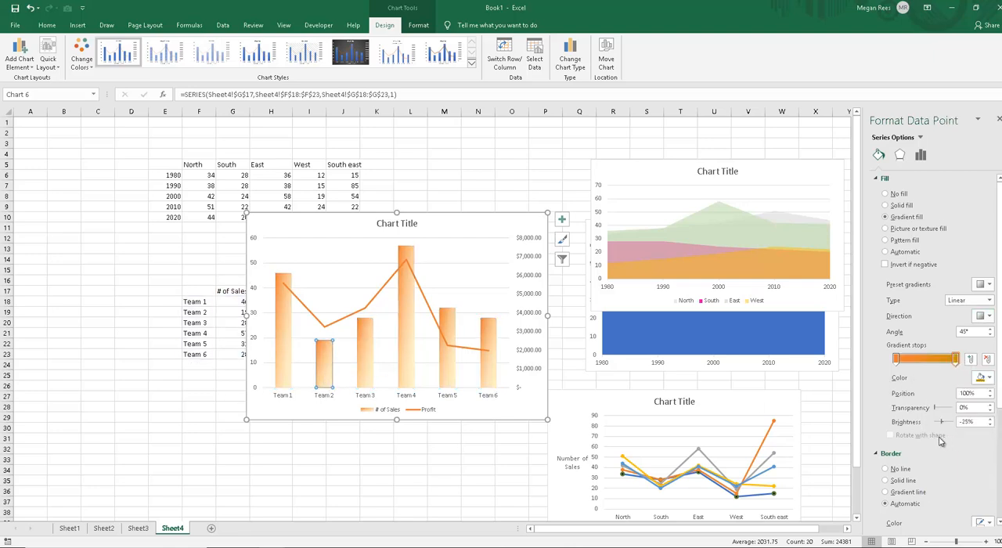
{"action": "left_click", "coordinate": [983, 378]}
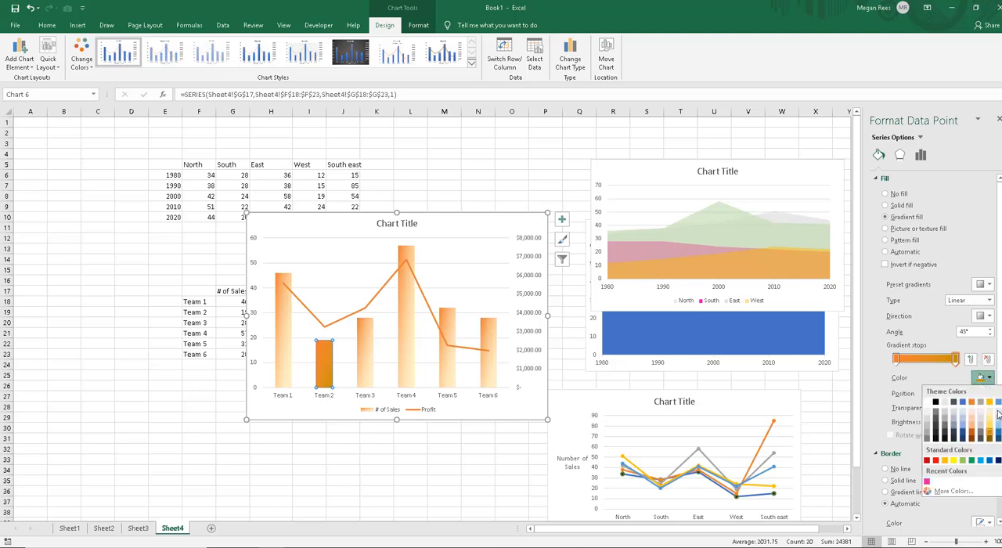
{"action": "left_click", "coordinate": [1001, 432]}
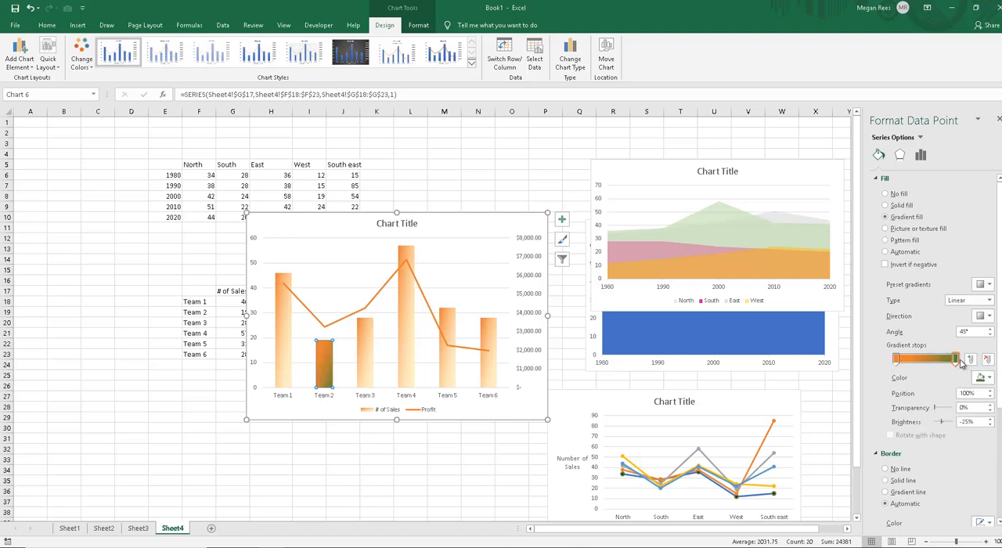
{"action": "left_click", "coordinate": [376, 373]}
{"action": "left_click", "coordinate": [374, 373]}
{"action": "left_click", "coordinate": [443, 449]}
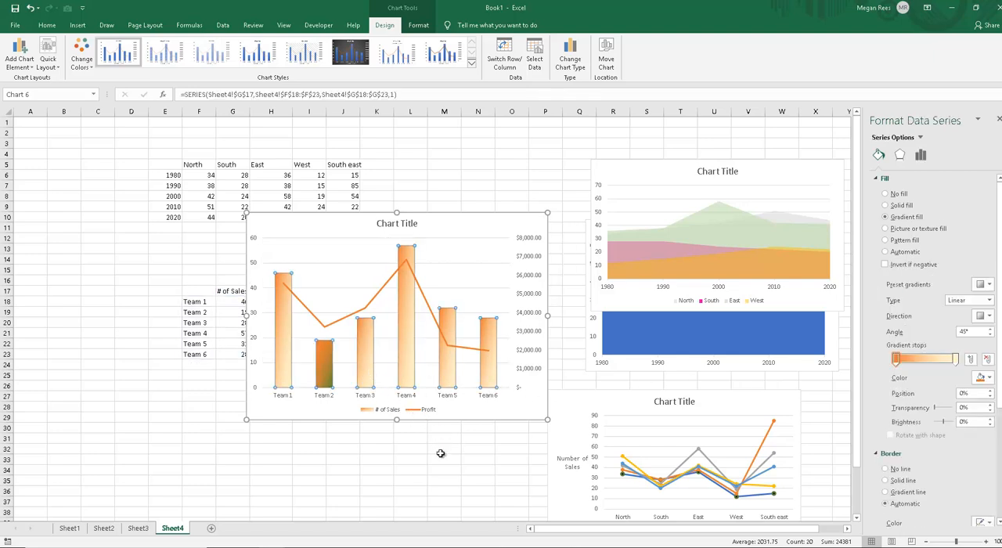
{"action": "left_click", "coordinate": [328, 379]}
{"action": "left_click", "coordinate": [329, 379]}
{"action": "left_click", "coordinate": [368, 378]}
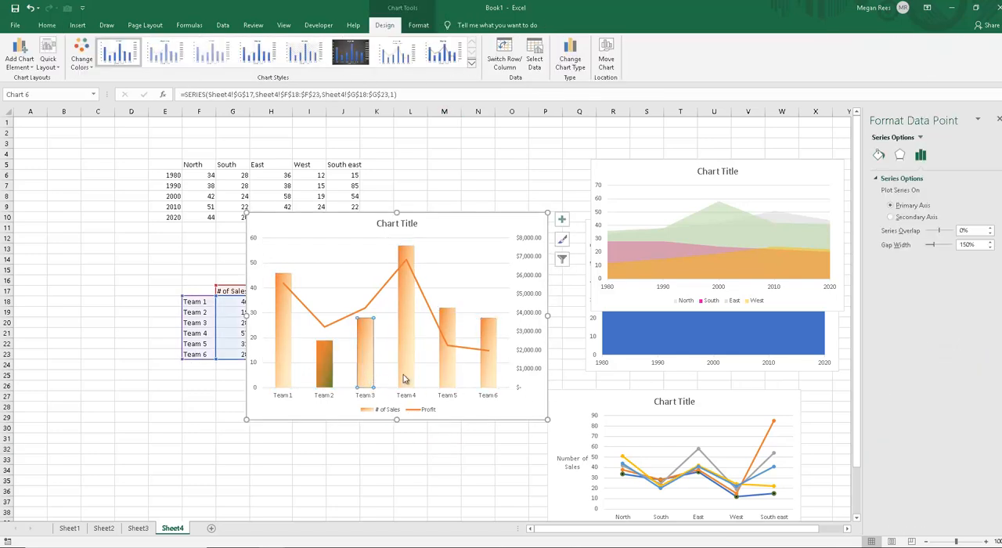
{"action": "left_click", "coordinate": [407, 378]}
{"action": "left_click", "coordinate": [464, 381]}
{"action": "left_click", "coordinate": [488, 380]}
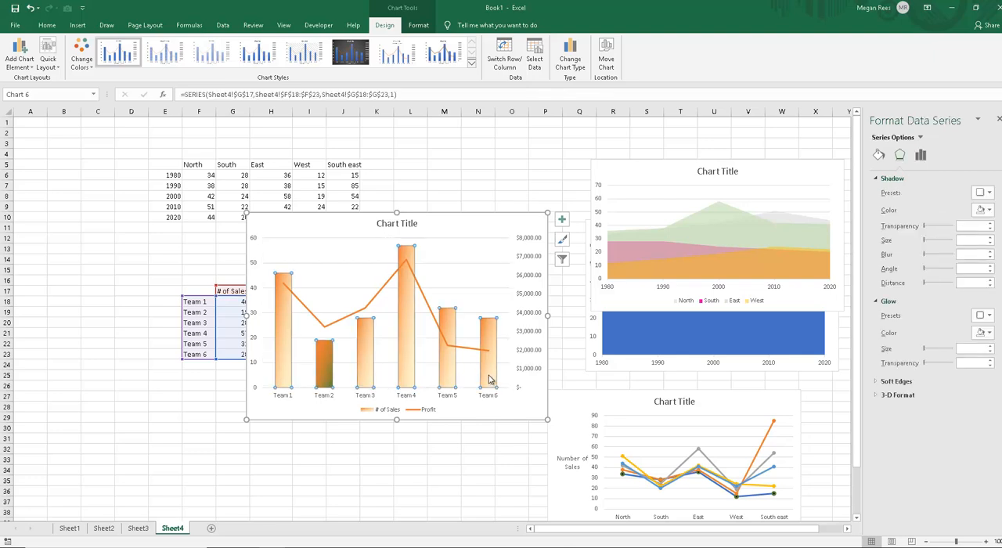
{"action": "left_click", "coordinate": [488, 379]}
{"action": "left_click", "coordinate": [444, 377]}
{"action": "left_click", "coordinate": [389, 375]}
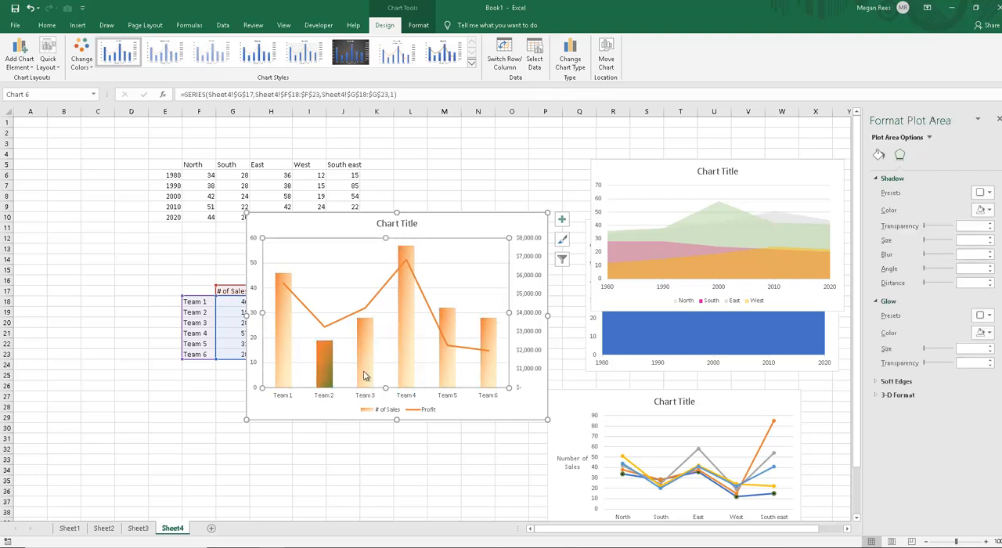
{"action": "left_click", "coordinate": [365, 376]}
{"action": "left_click", "coordinate": [452, 461]}
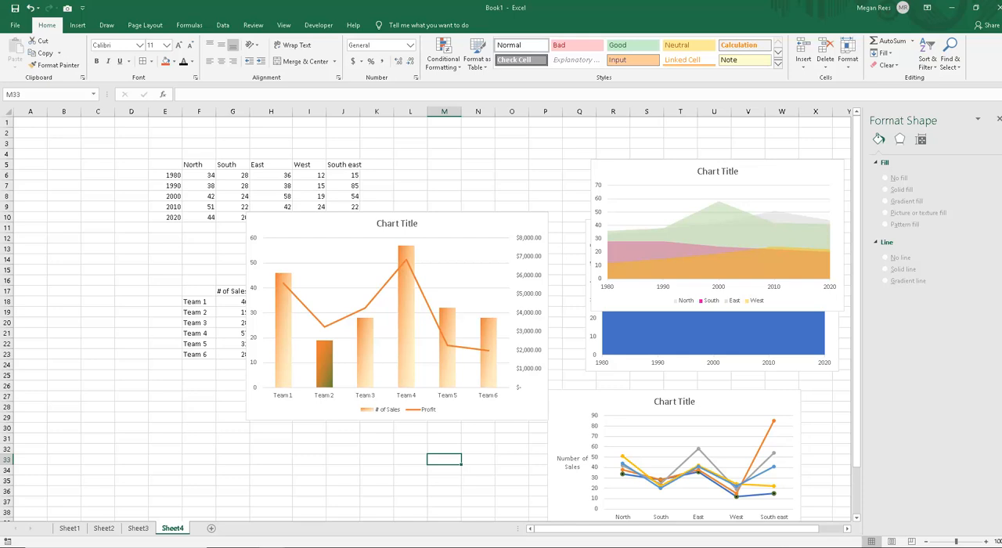
Step: Switch to the Excel 2019 Lesson 3 - Part 2 workbook and examine the linked movie budgets page for Chart 2's data
{"action": "left_click", "coordinate": [582, 547]}
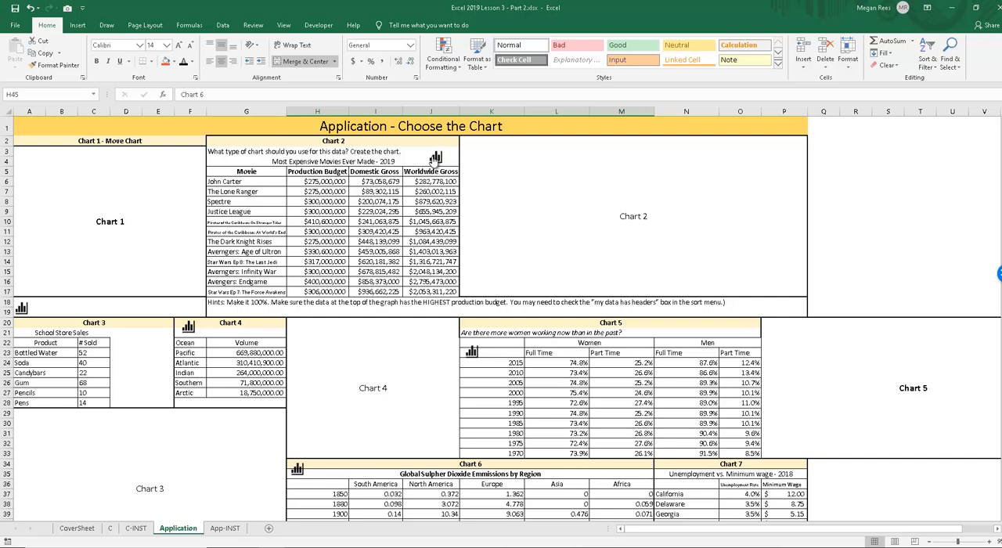
{"action": "left_click", "coordinate": [420, 162]}
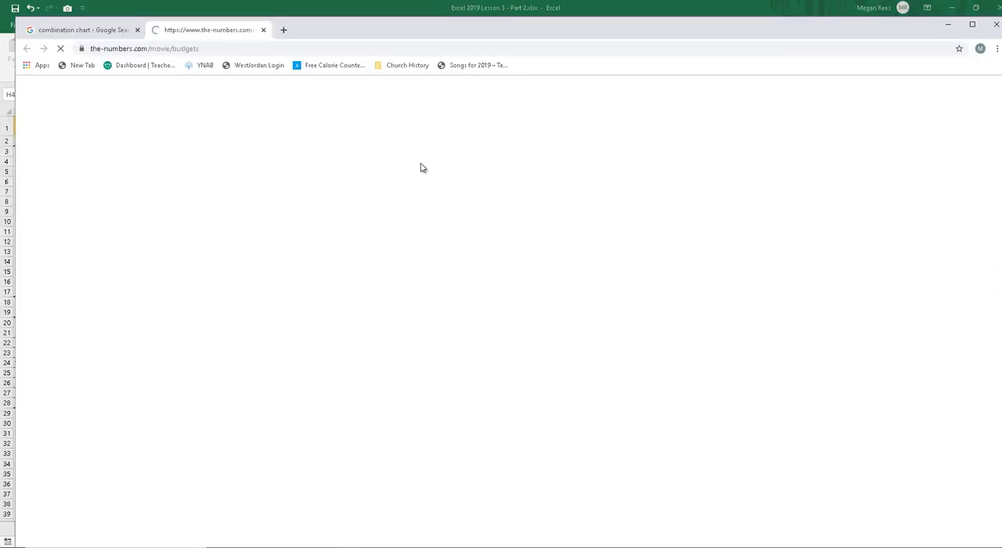
{"action": "scroll", "coordinate": [402, 247], "scroll_direction": "down", "scroll_amount": 15}
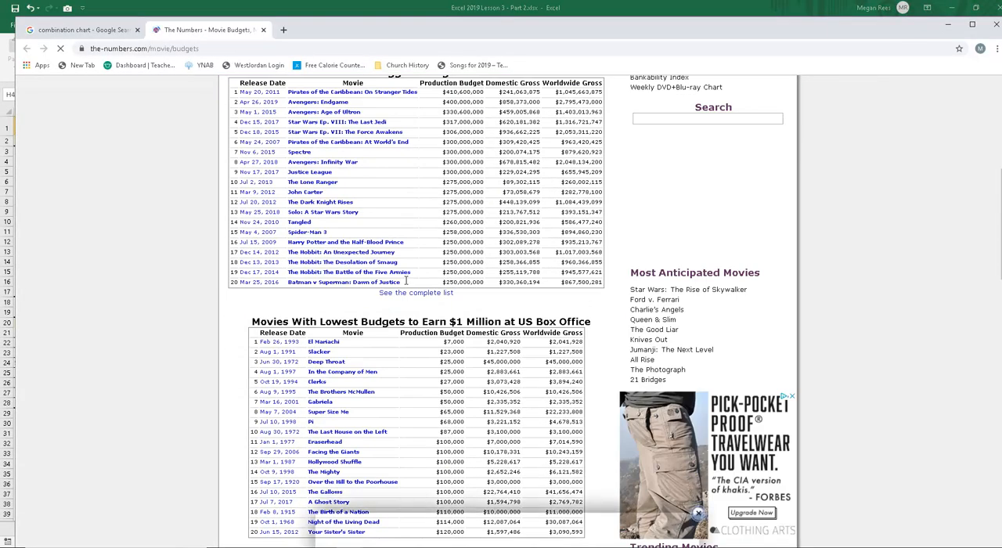
{"action": "scroll", "coordinate": [397, 292], "scroll_direction": "up", "scroll_amount": 15}
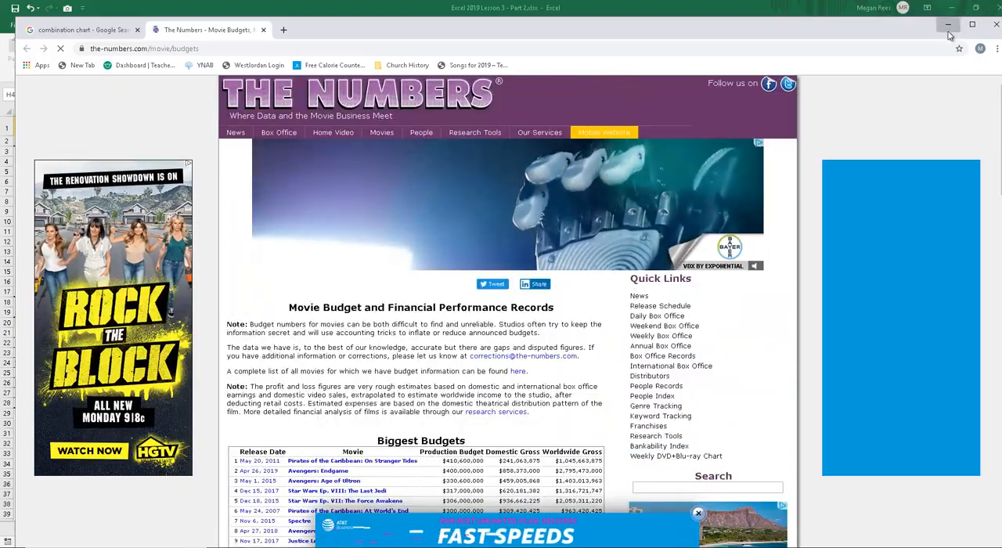
{"action": "left_click", "coordinate": [948, 30]}
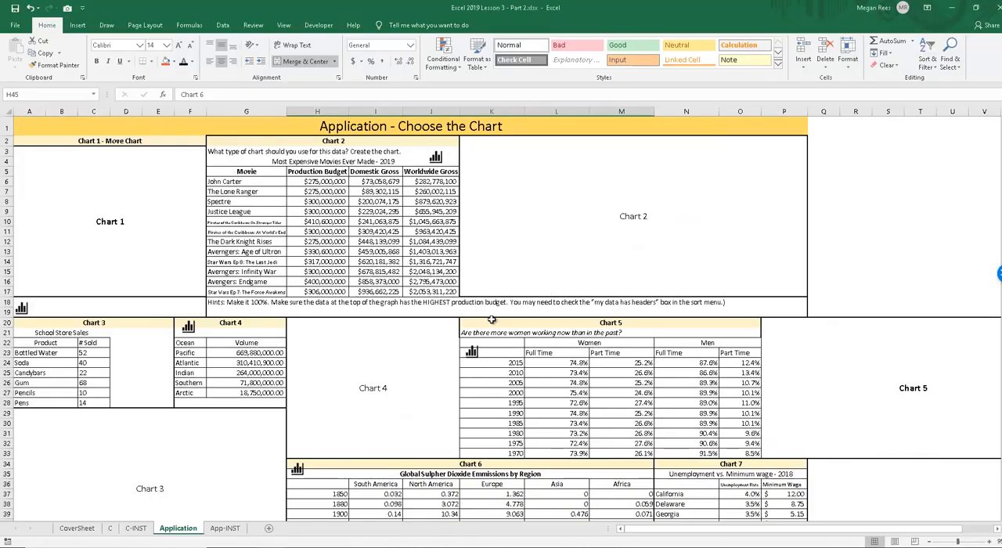
Step: Review the remaining chart exercises on the Application sheet and open the CoverSheet
{"action": "scroll", "coordinate": [484, 329], "scroll_direction": "down", "scroll_amount": 5}
{"action": "scroll", "coordinate": [481, 333], "scroll_direction": "down", "scroll_amount": 2}
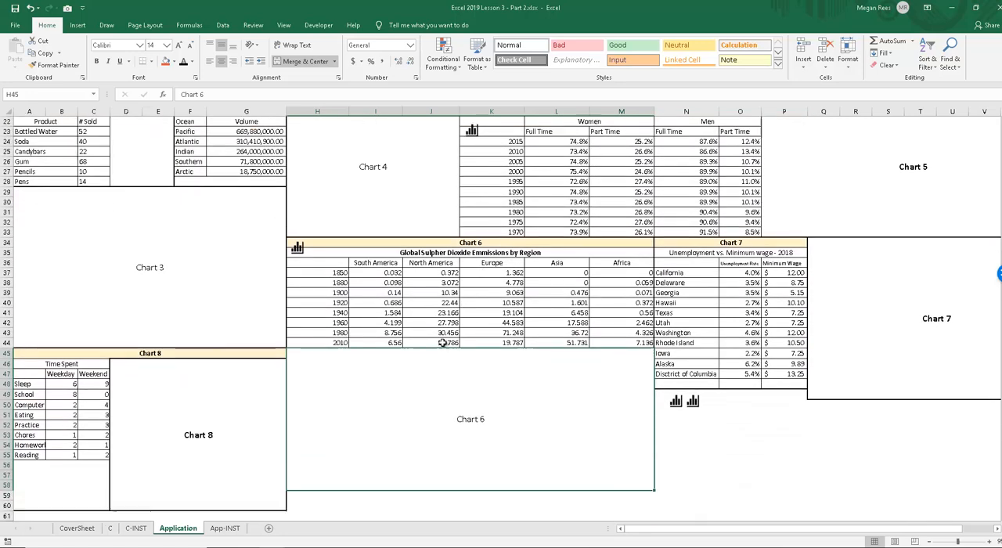
{"action": "left_click", "coordinate": [200, 293]}
{"action": "left_click", "coordinate": [67, 530]}
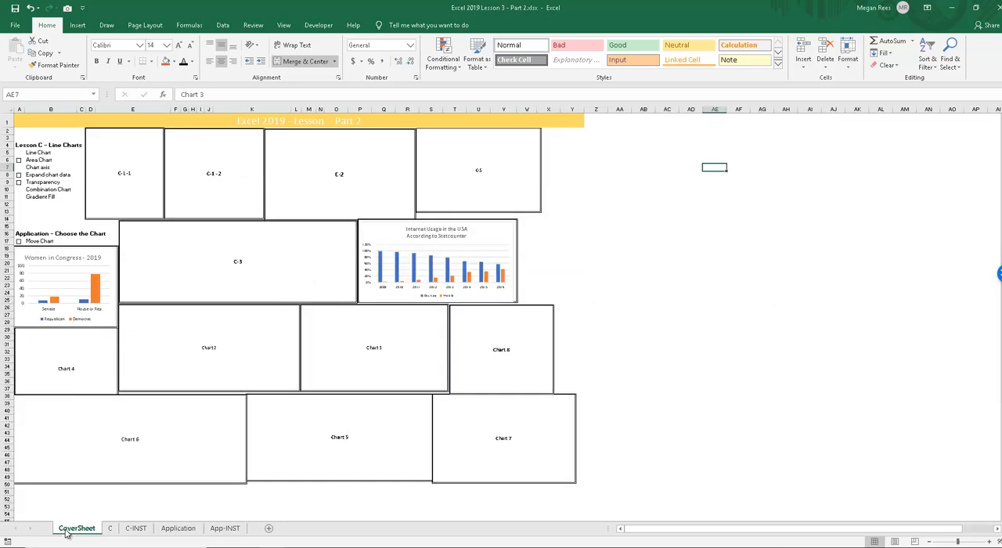